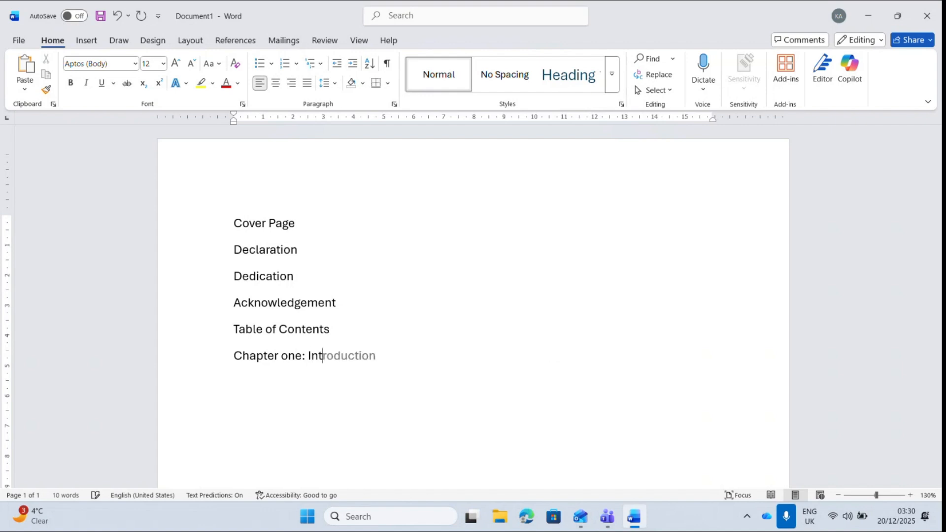
- Complete the line "Chapter one: Introduction" and add the line "Chapter two: Literature review" below it
key(Tab)
text(Chap)
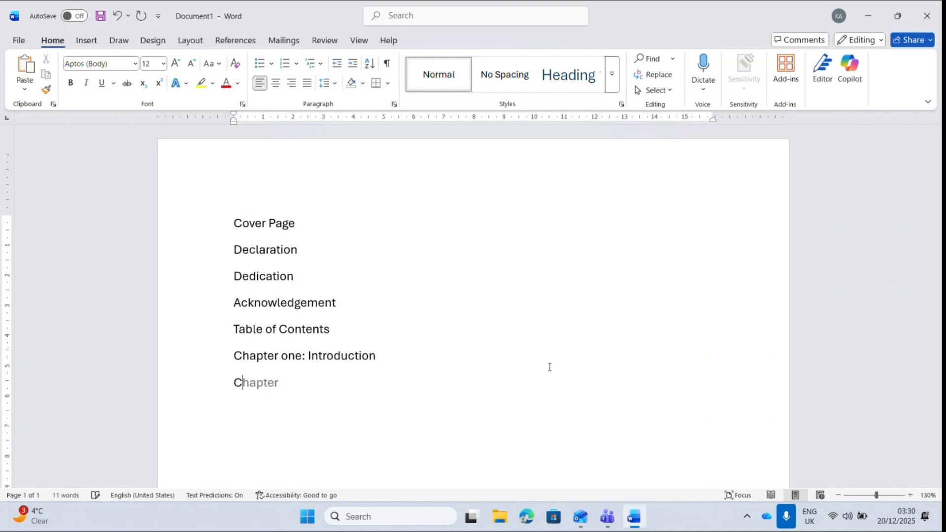
key(Tab)
text(two: Literature r)
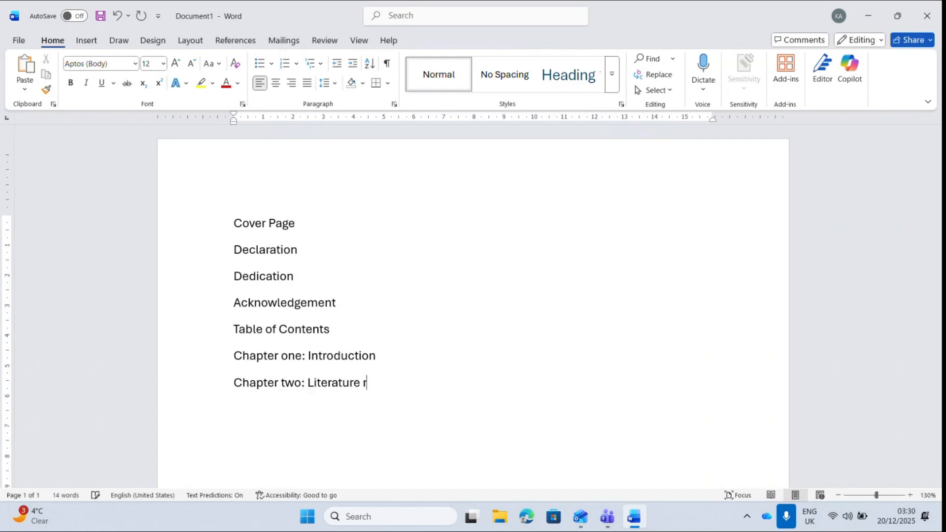
text(ev)
- Add the line "Chapter three: Methodology" below the chapter two line
text(Ch)
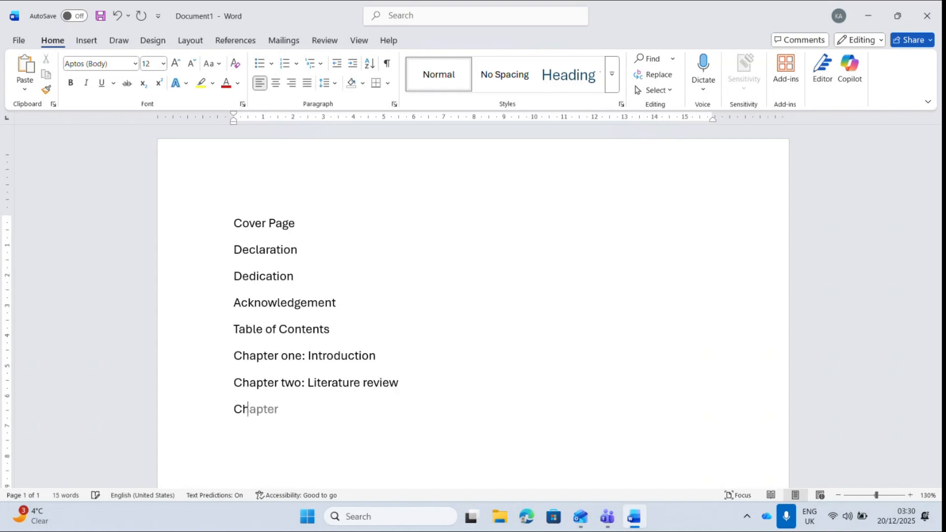
text(a)
key(Tab)
text(three: Meth)
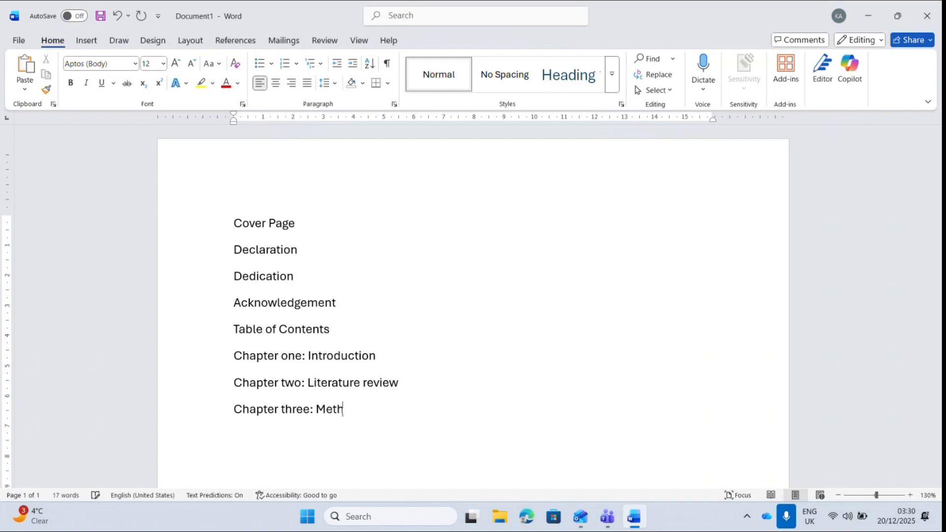
text(odology)
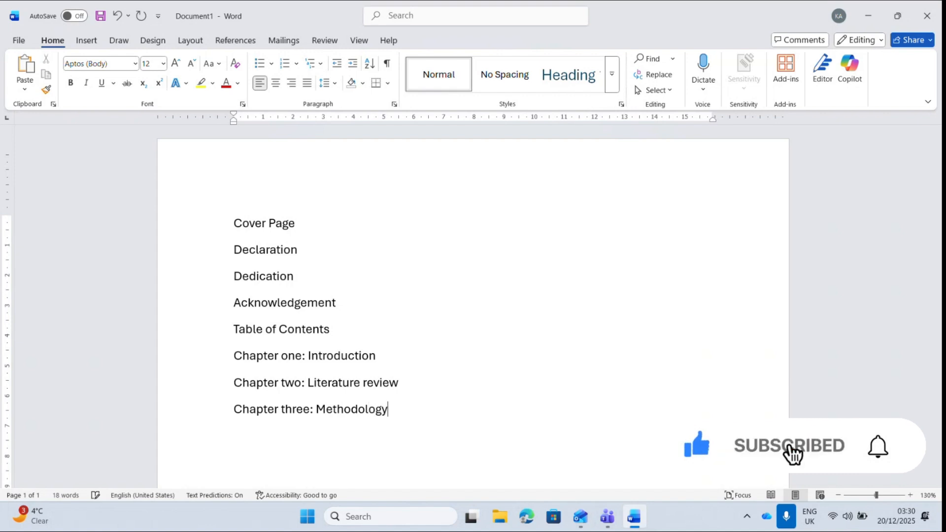
- Add the line "Chapter four: Analysis and findings" below the chapter three line
key(Return)
text(Chapte)
text(r )
text(foru)
key(BackSpace)
key(BackSpace)
text(ur)
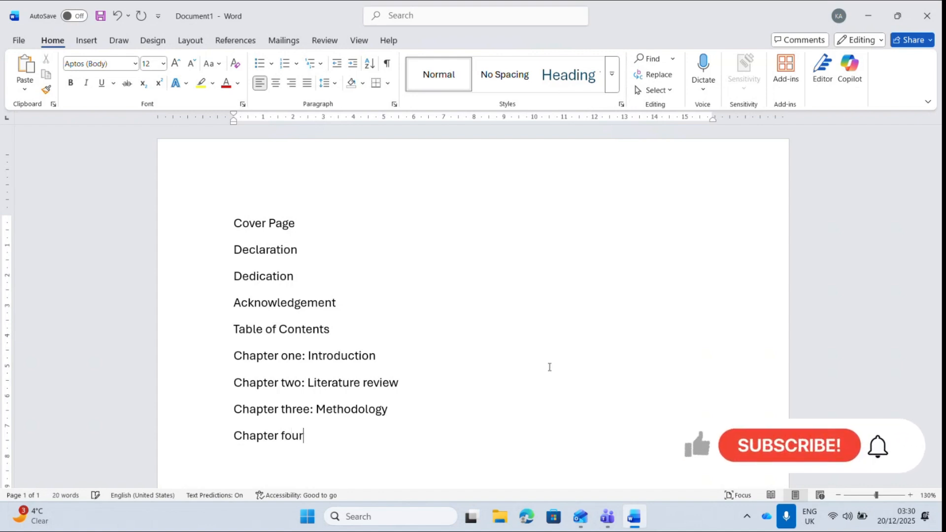
text(: Fin)
key(BackSpace)
key(BackSpace)
key(BackSpace)
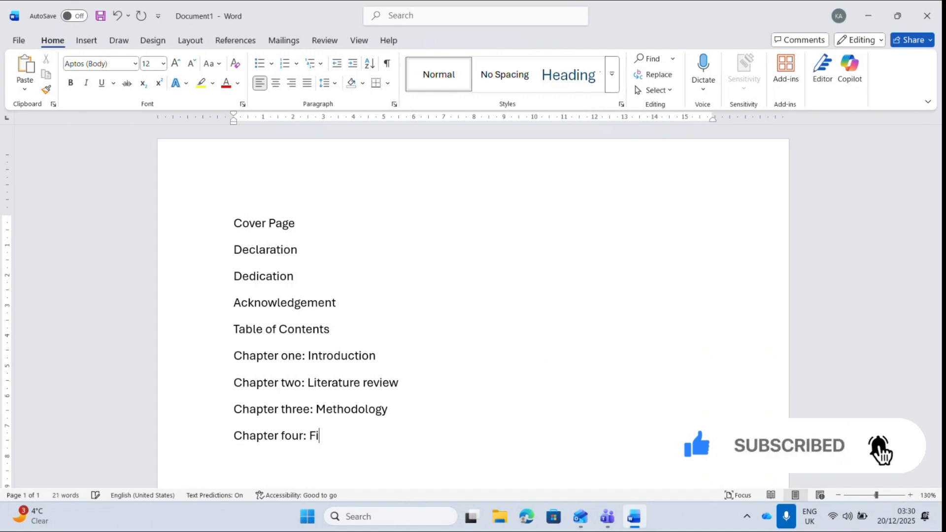
text(Anal)
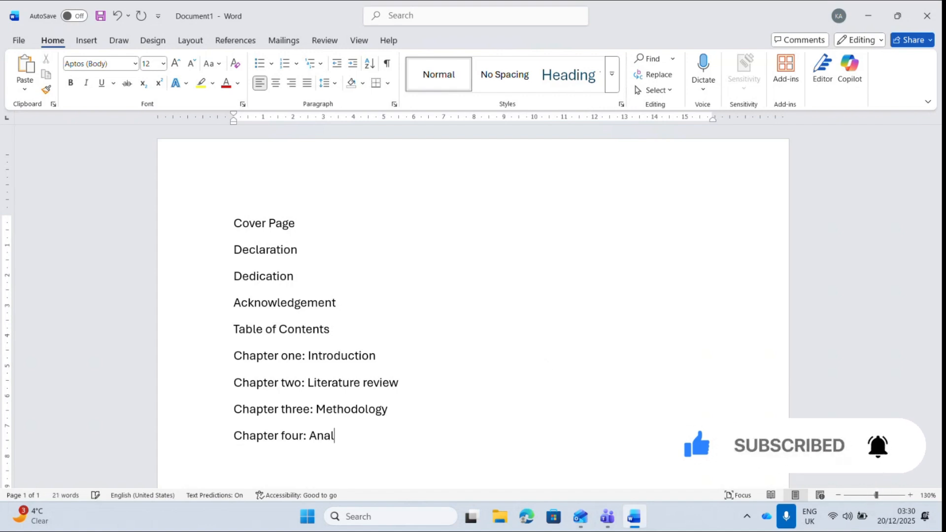
text(ysis and )
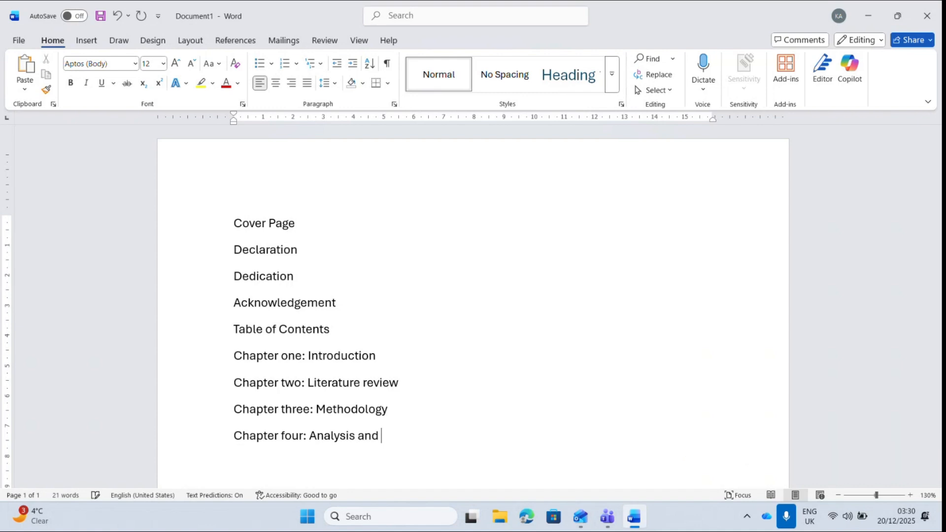
text(findingC)
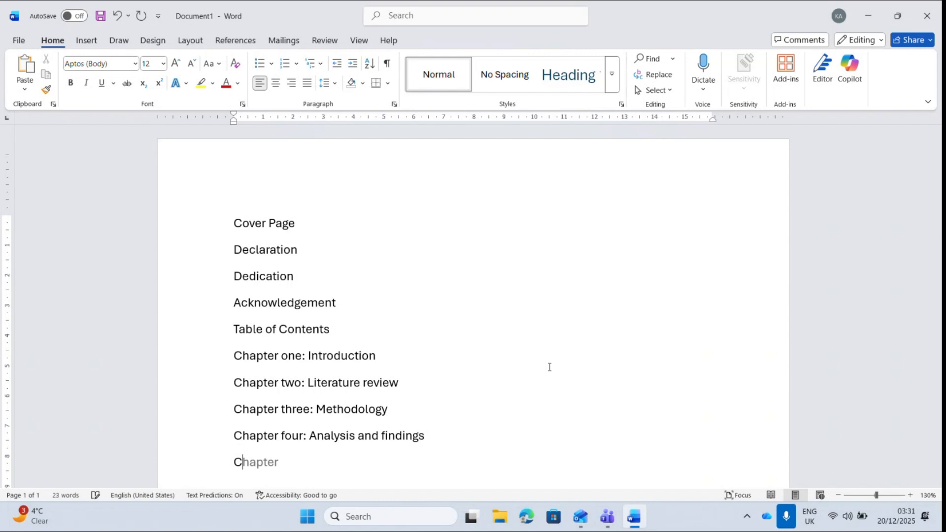
- Add the lines "Chapter five: Summary of findings, conclusions and recommendations" and "References" at the end of the list
text(hapter five: Summary)
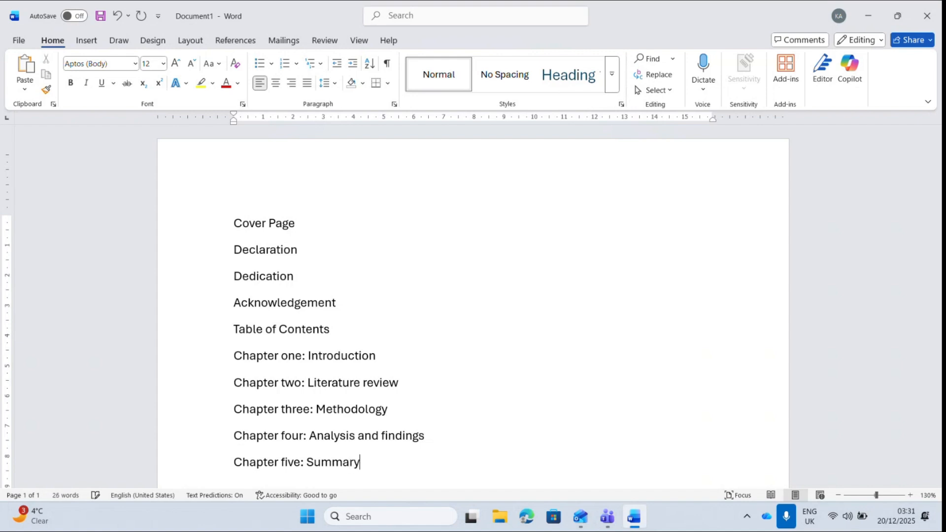
text( of f)
key(Tab)
text(, cons)
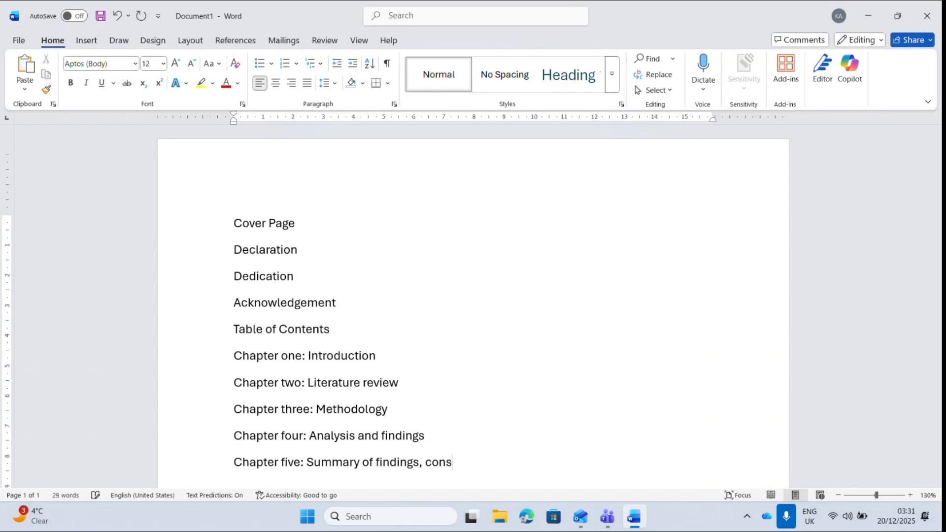
key(BackSpace)
text(c)
key(Tab)
text(and)
key(Tab)
key(Return)
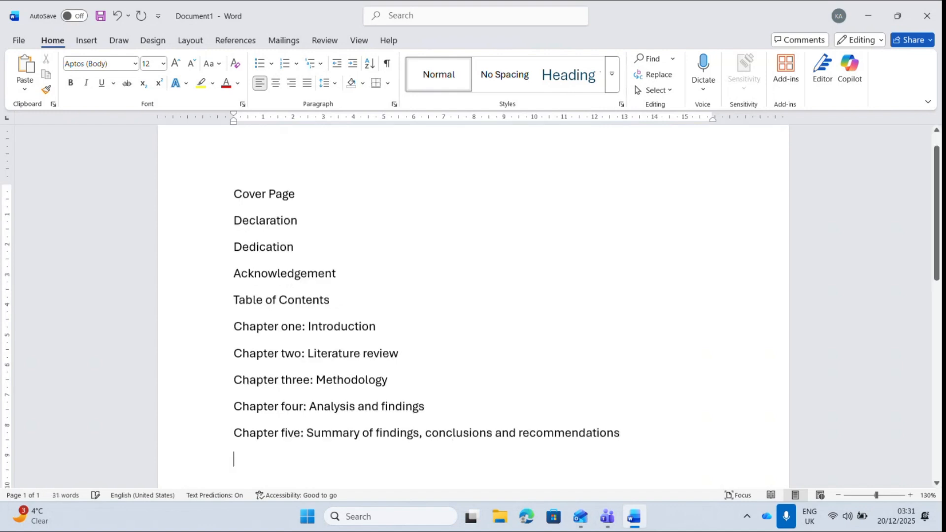
text(Refe)
key(Tab)
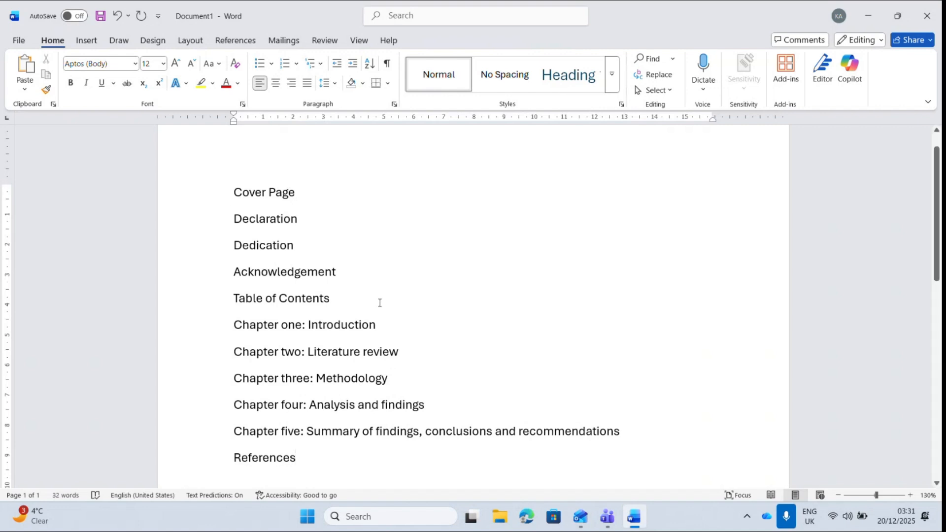
- Insert page breaks before Declaration and before Dedication so that each starts on a new page
click(91, 42)
click(78, 74)
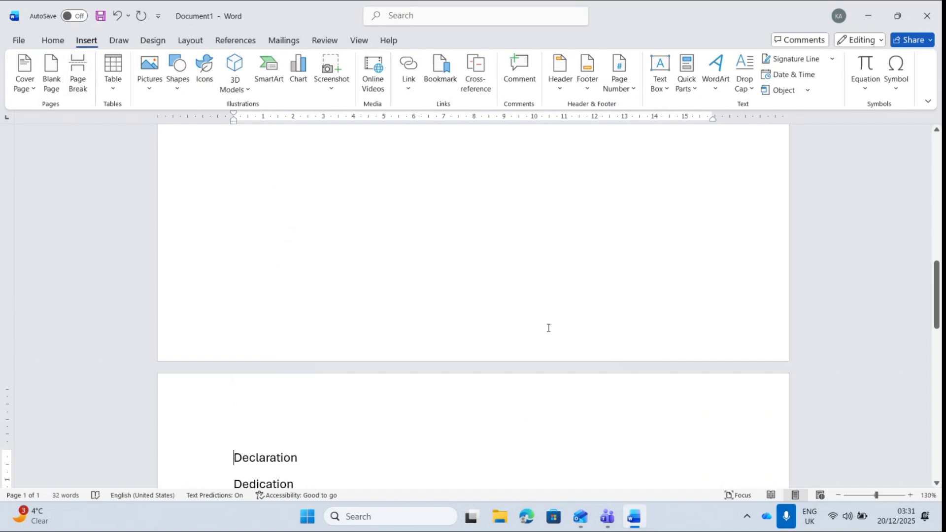
drag(939, 292, 940, 317)
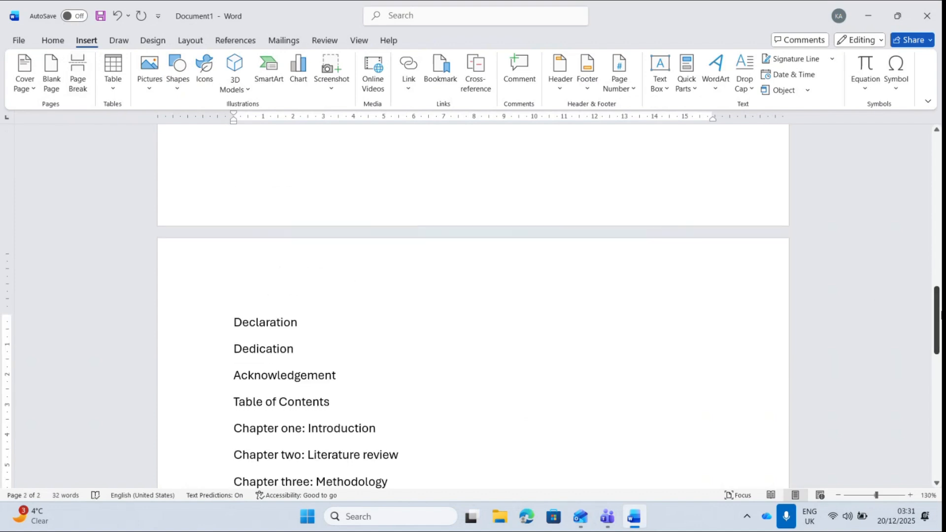
click(230, 350)
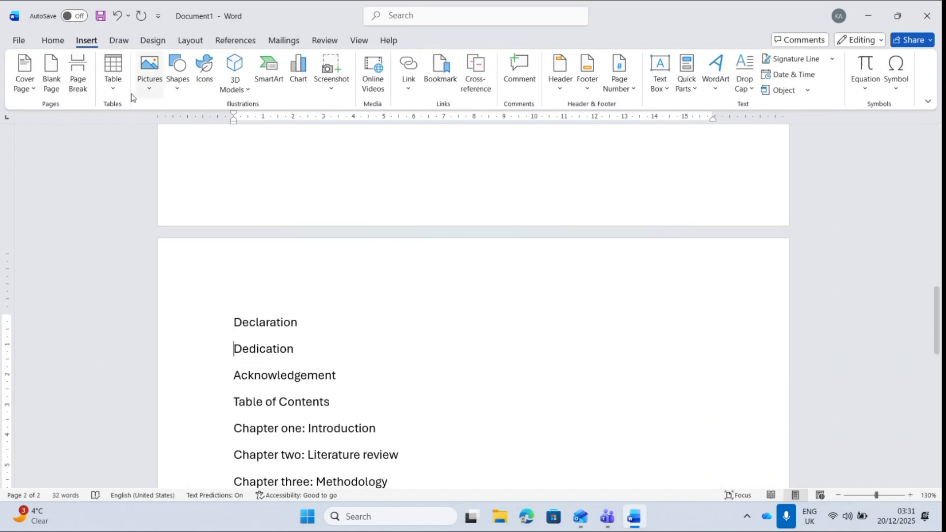
click(77, 85)
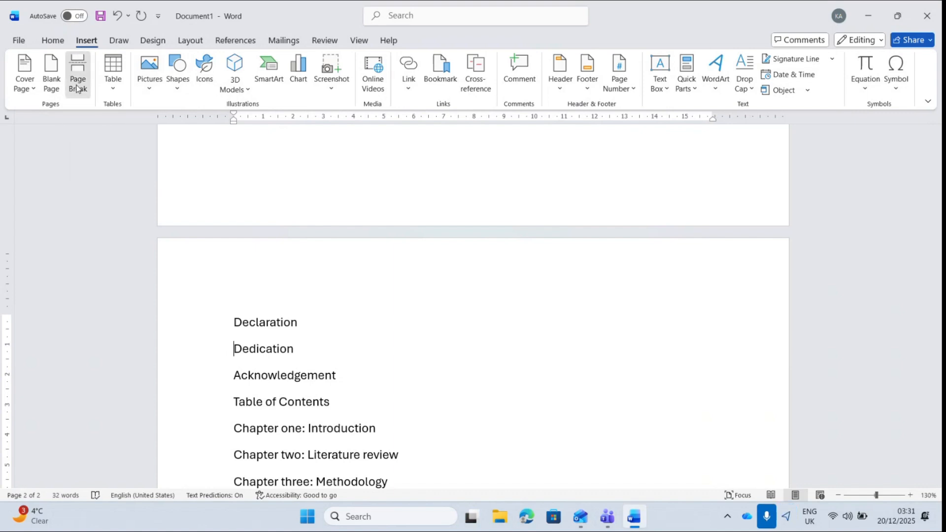
- Insert a page break before Acknowledgement to start it on a new page
click(231, 480)
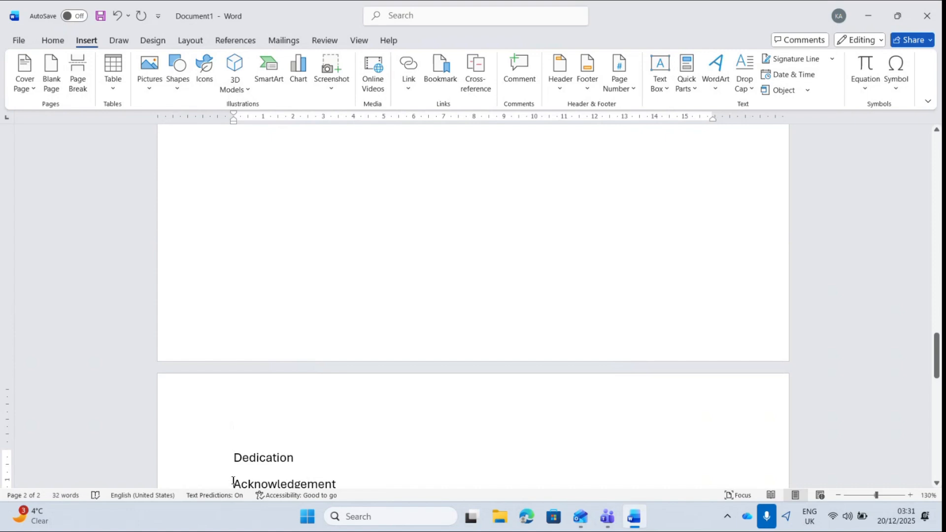
click(79, 81)
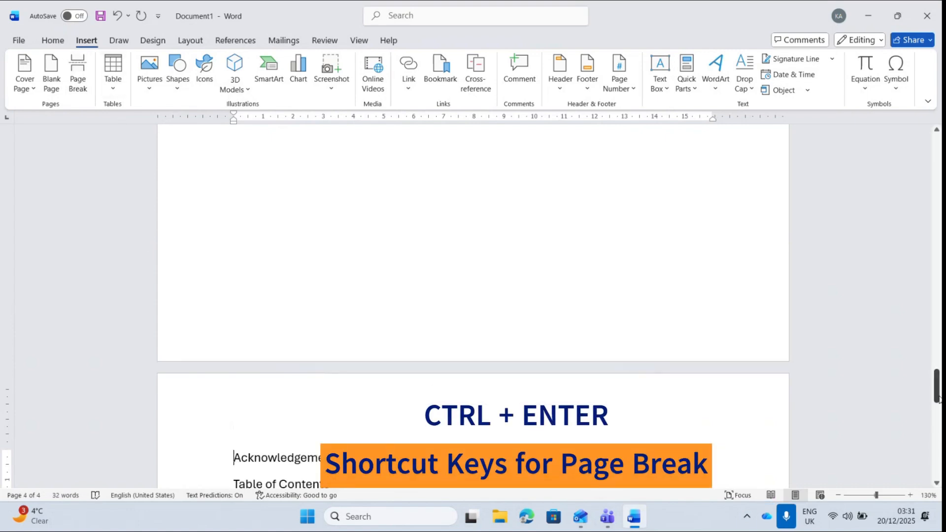
key(ctrl+Return)
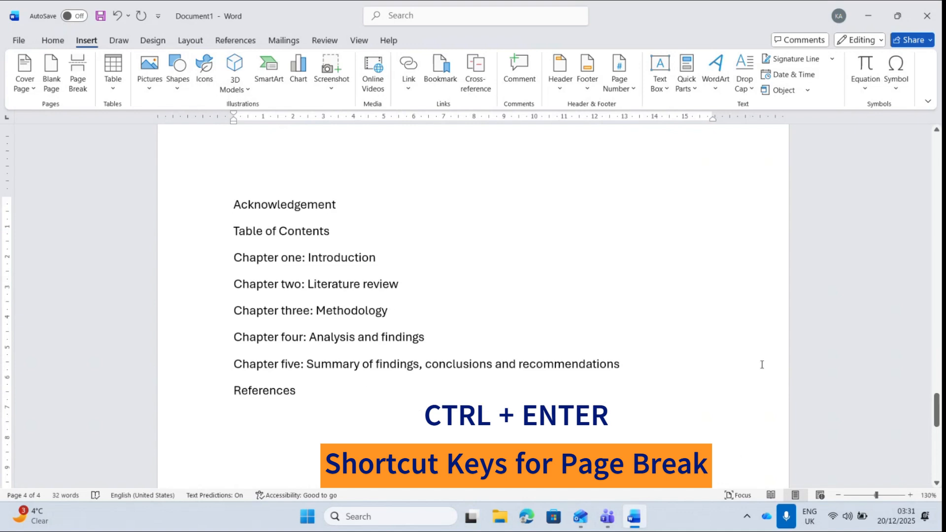
- Insert page breaks before Table of Contents and before "Chapter one: Introduction"
click(222, 233)
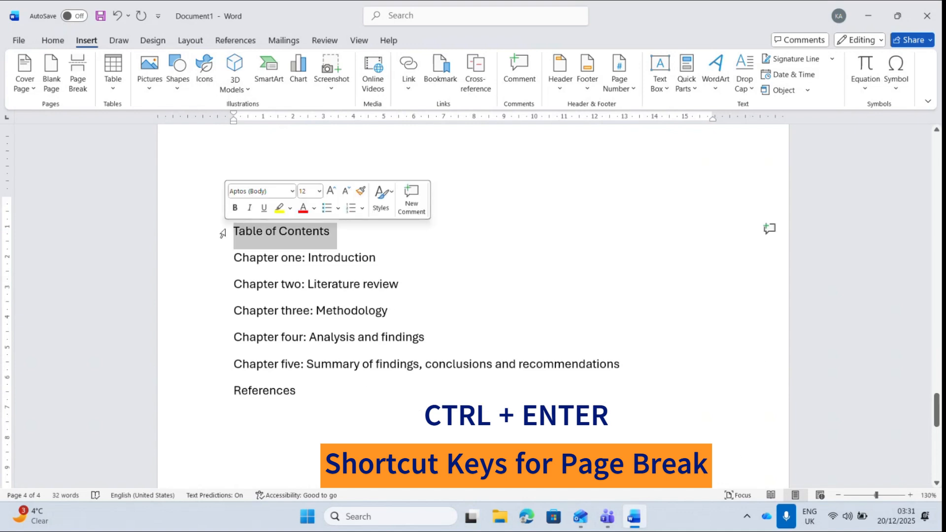
click(235, 233)
click(79, 75)
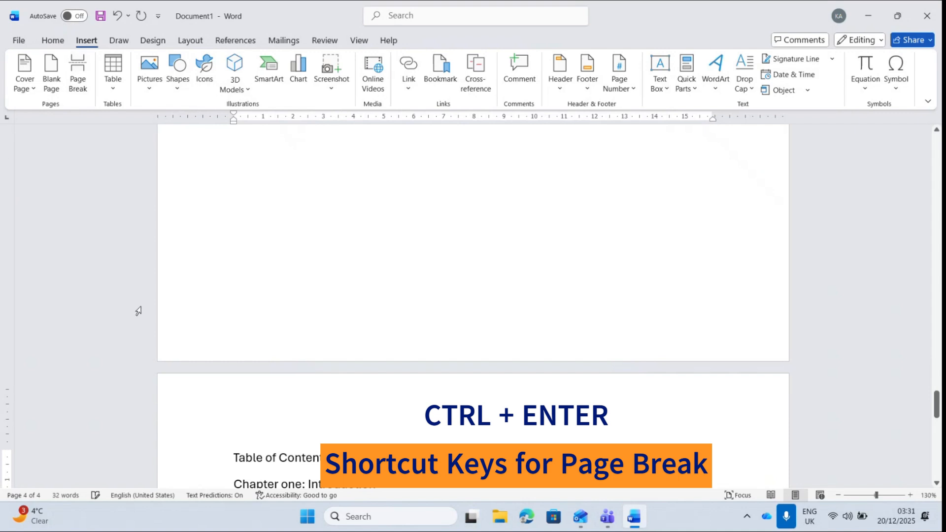
scroll(427, 199, down, 5)
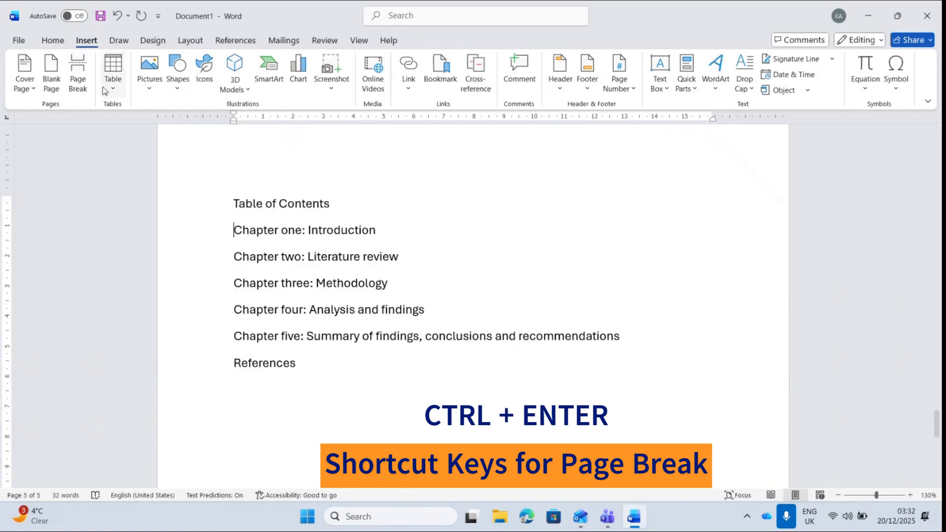
key(ctrl+Return)
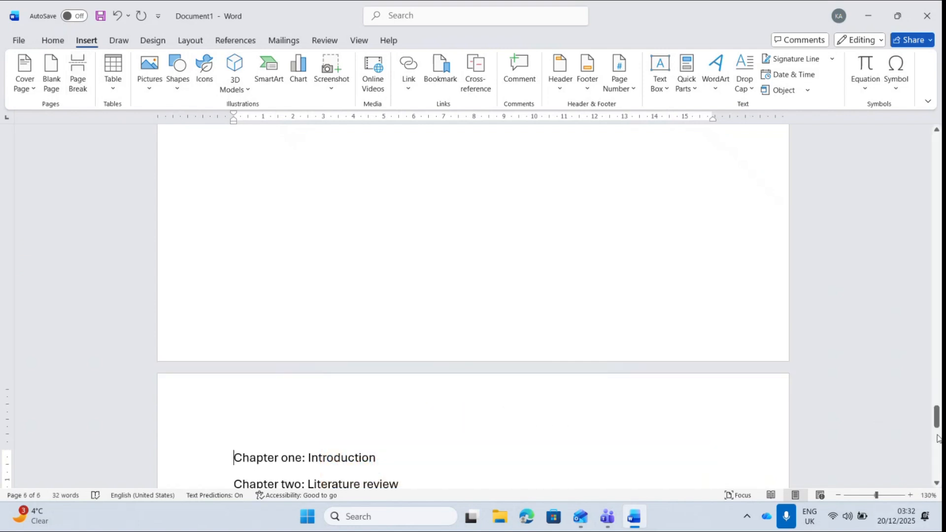
- Insert a Continuous section break in front of the Declaration heading
drag(936, 421, 939, 363)
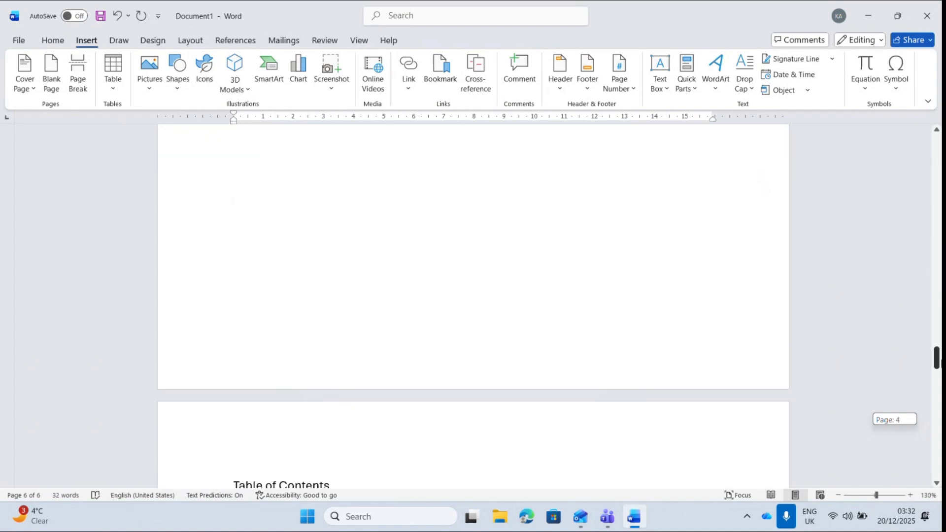
drag(939, 364, 912, 204)
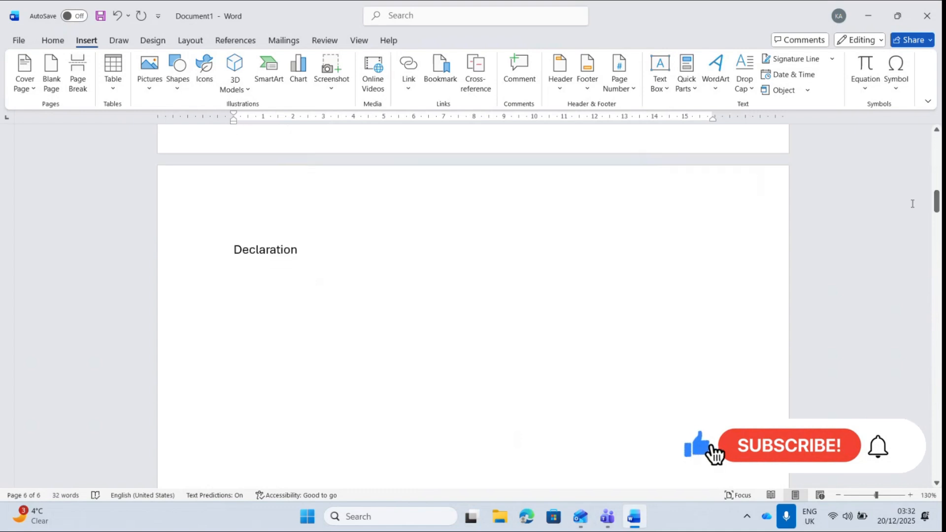
click(231, 249)
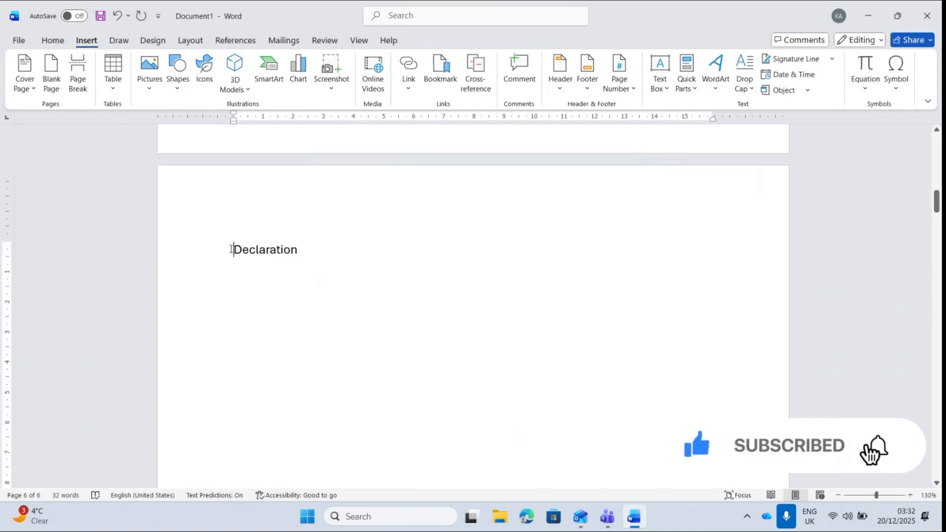
click(190, 40)
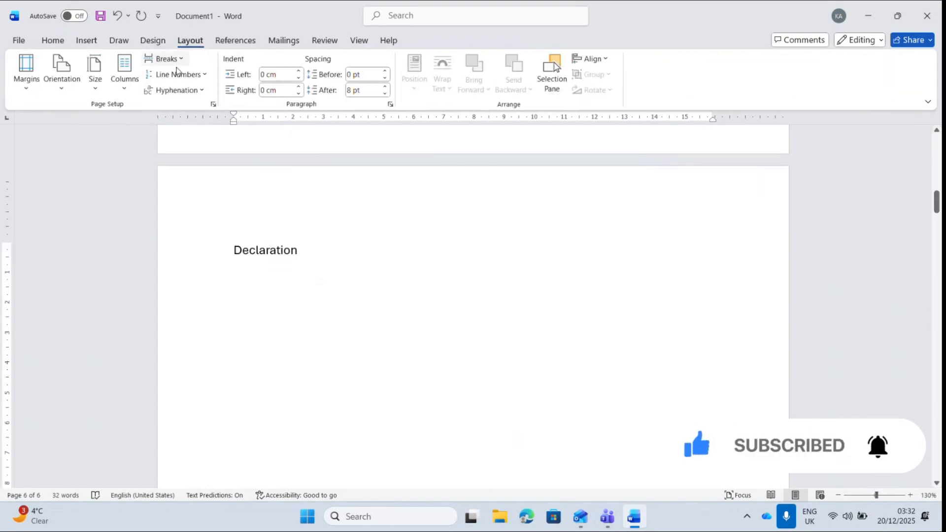
click(179, 60)
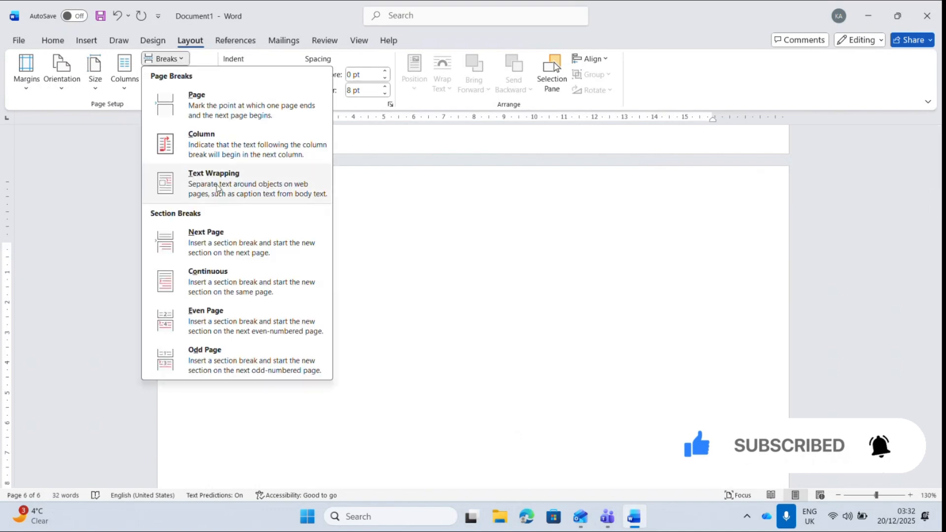
click(245, 298)
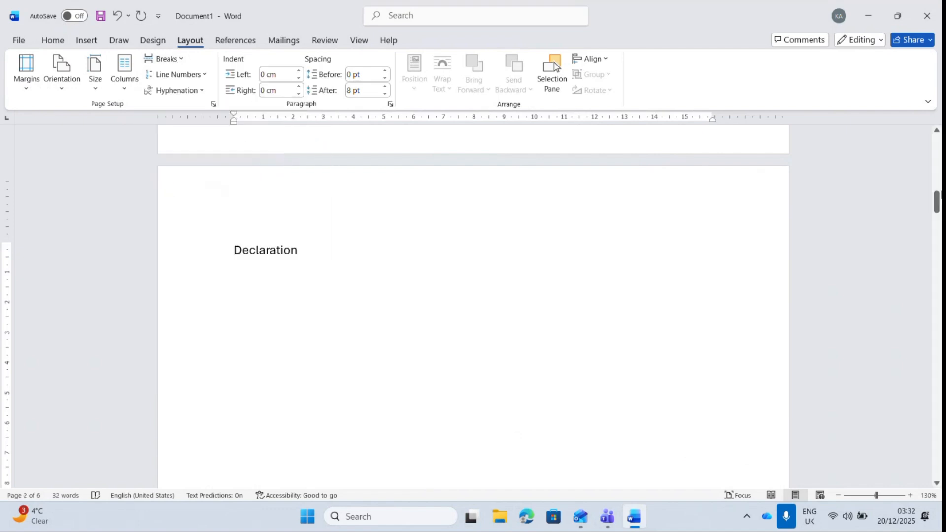
- Open the Section 2 footer on the Declaration page and unlink it from the previous section
drag(938, 206, 938, 245)
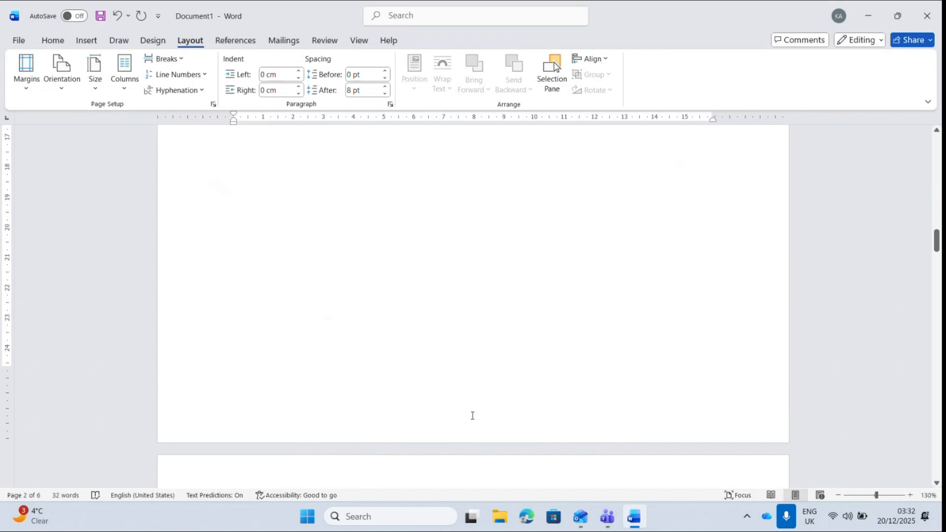
double_click(472, 415)
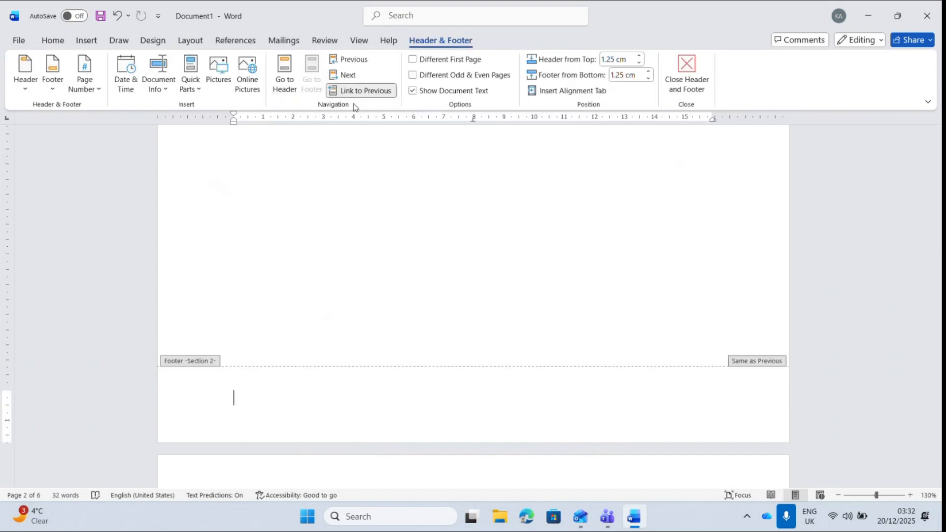
click(366, 91)
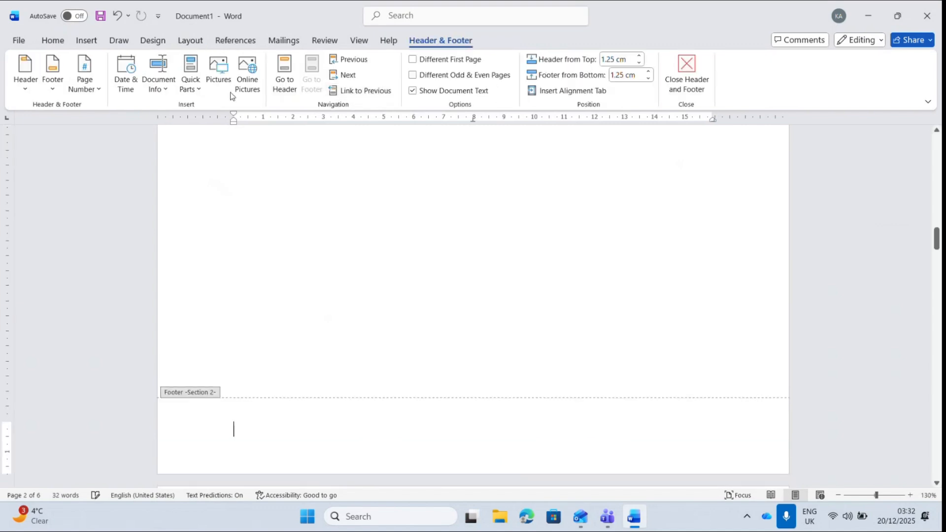
- Set the Section 2 page number format to i, ii, iii, starting at i
click(95, 87)
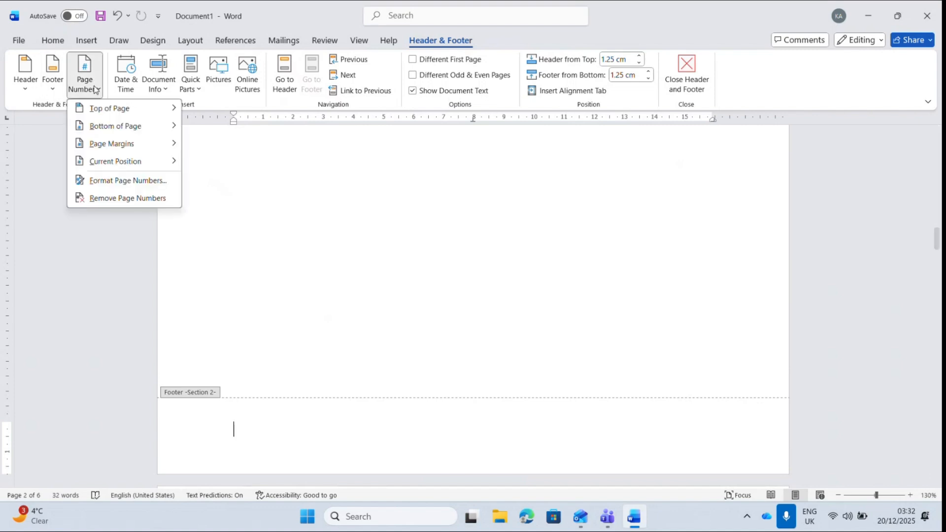
click(114, 182)
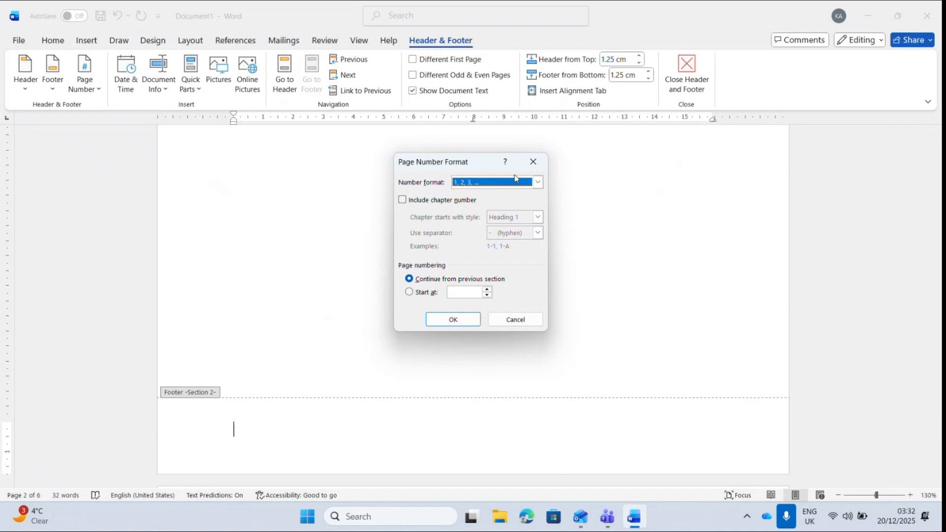
click(525, 186)
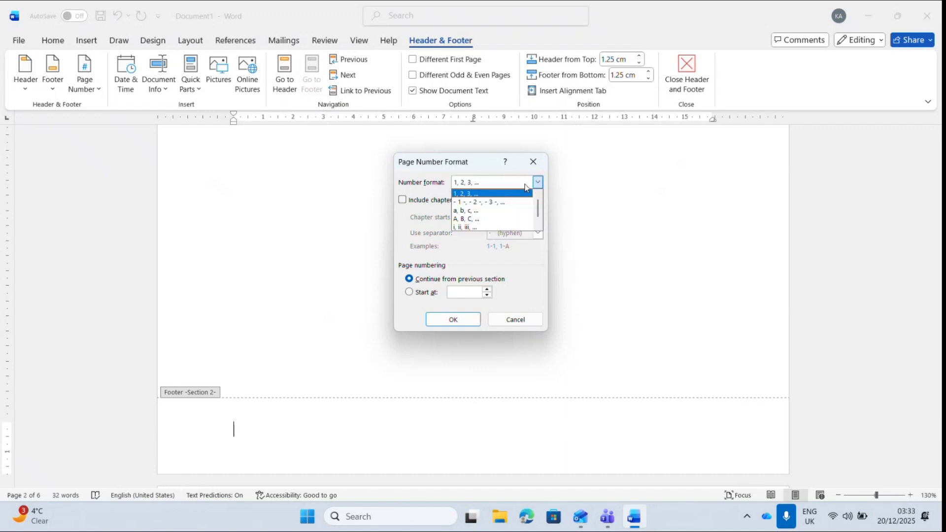
click(491, 227)
click(444, 294)
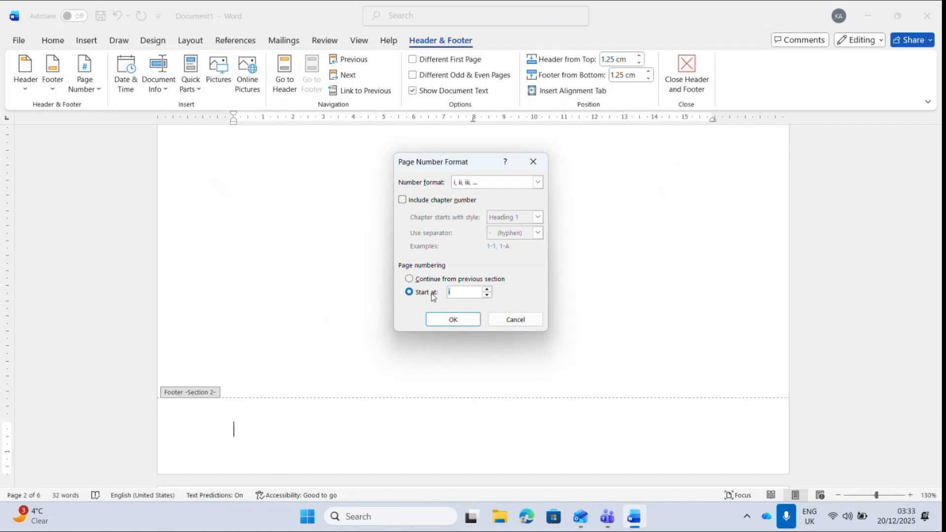
click(453, 320)
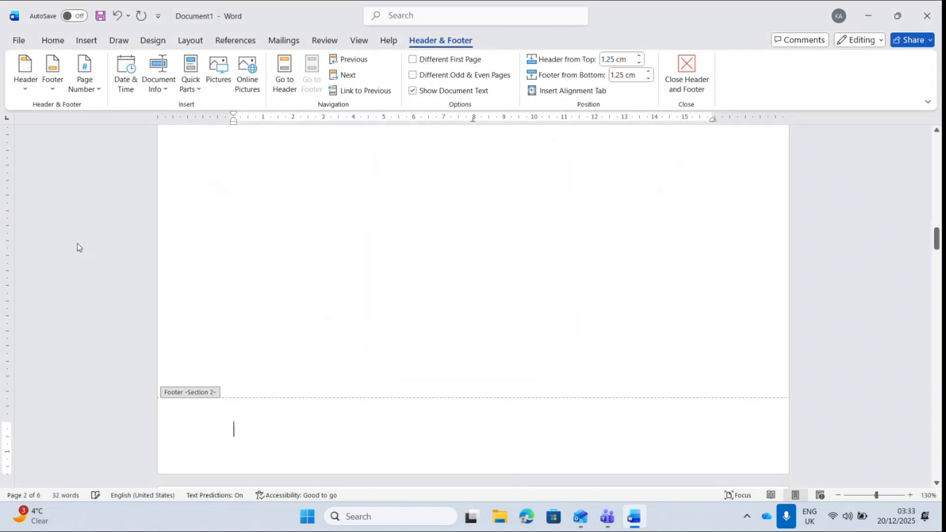
- Insert a centred Plain Number 2 page number at the bottom of the Section 2 pages and close the footer
click(94, 88)
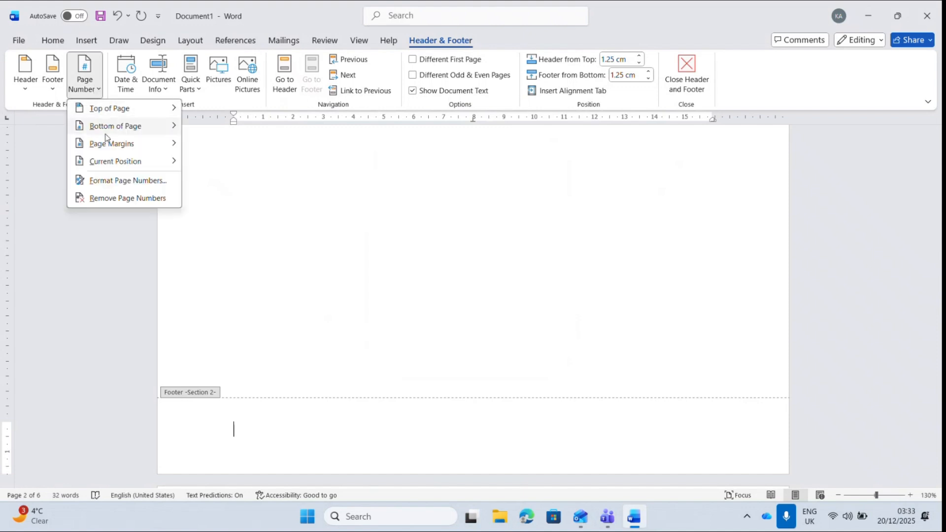
mouse_move(112, 131)
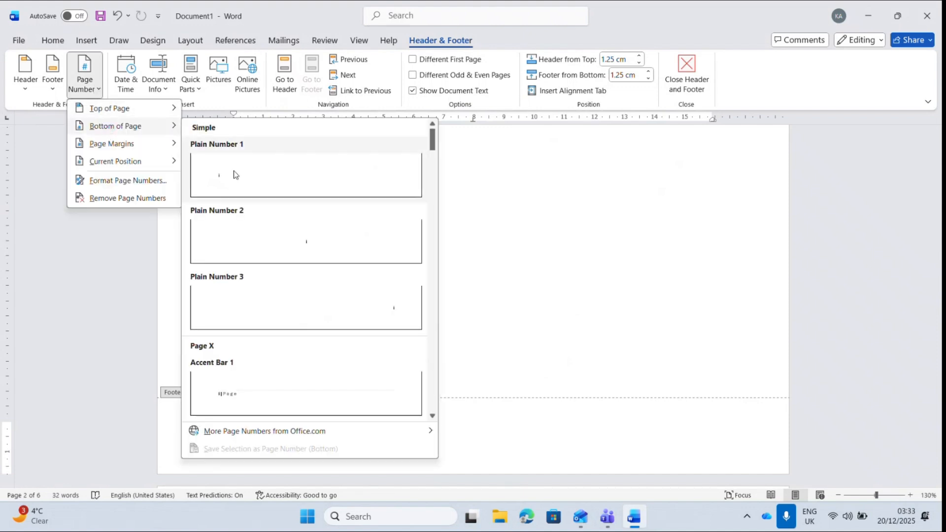
click(321, 241)
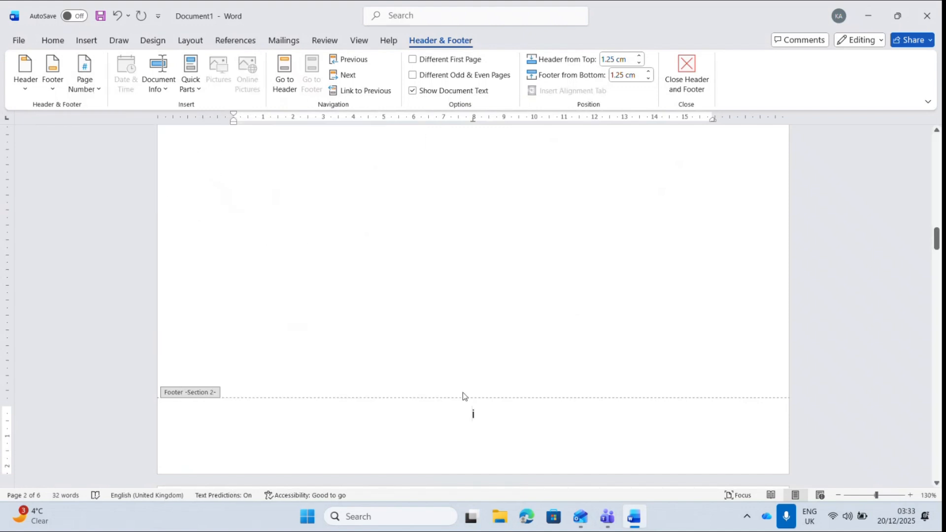
click(691, 77)
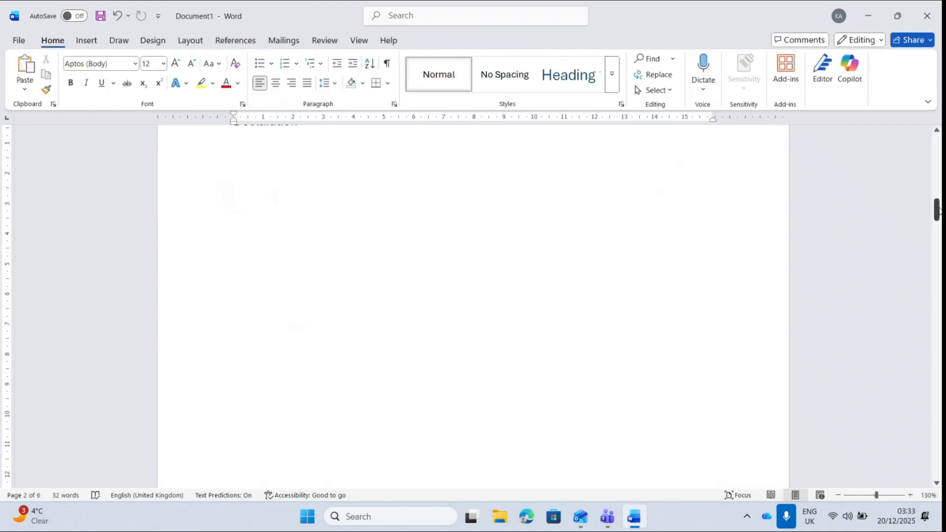
- Insert a Continuous section break in front of "Chapter one: Introduction"
drag(936, 207, 940, 429)
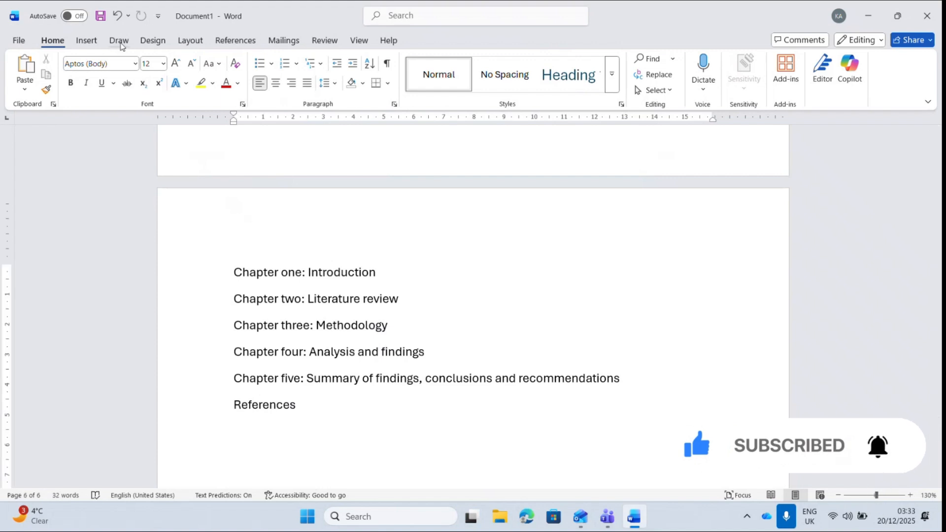
click(190, 40)
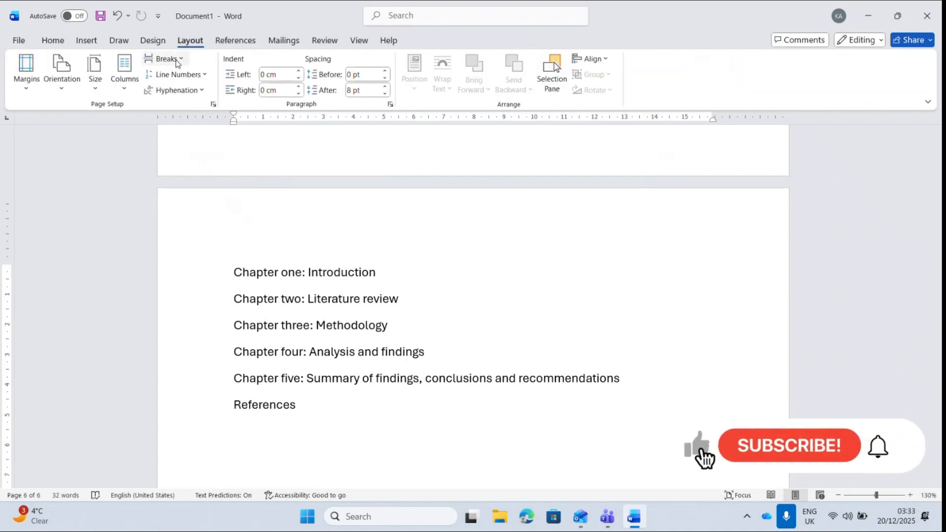
click(163, 59)
click(213, 279)
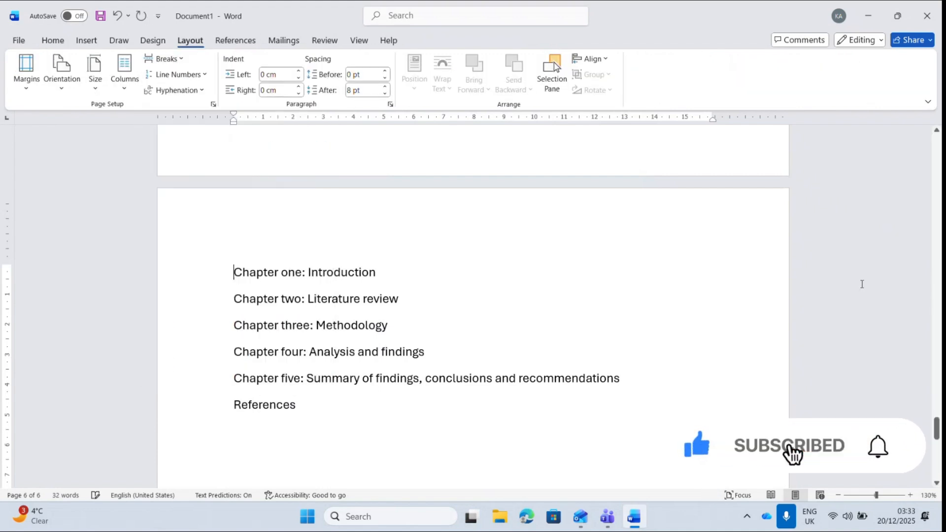
- Open the Section 3 footer on the Chapter one page and unlink it from the previous section
scroll(936, 444, down, 10)
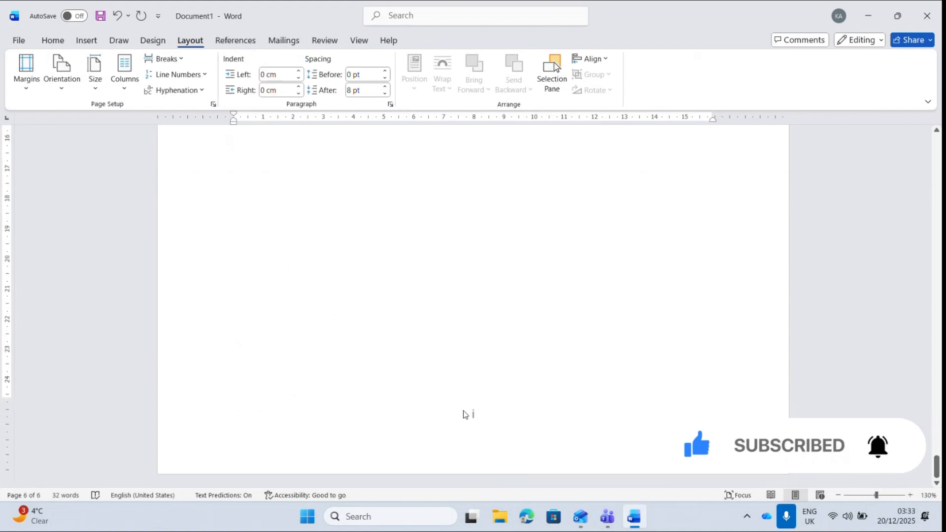
double_click(476, 417)
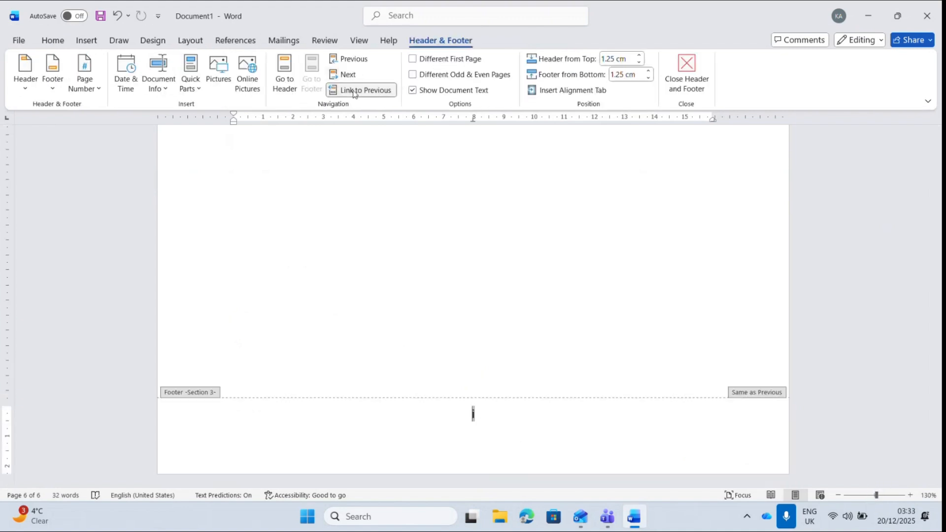
click(363, 89)
- Set the Section 3 page number format to 1, 2, 3, starting at 1, and close the footer
click(85, 88)
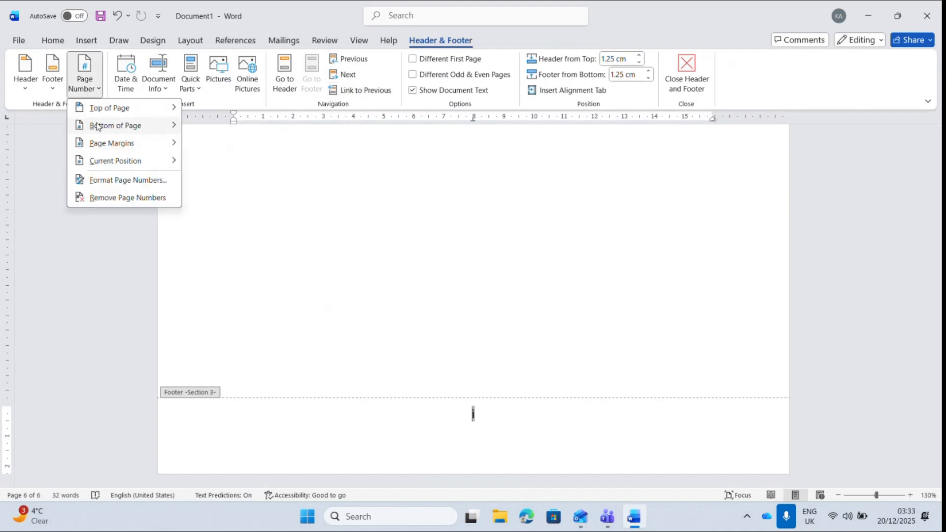
click(118, 181)
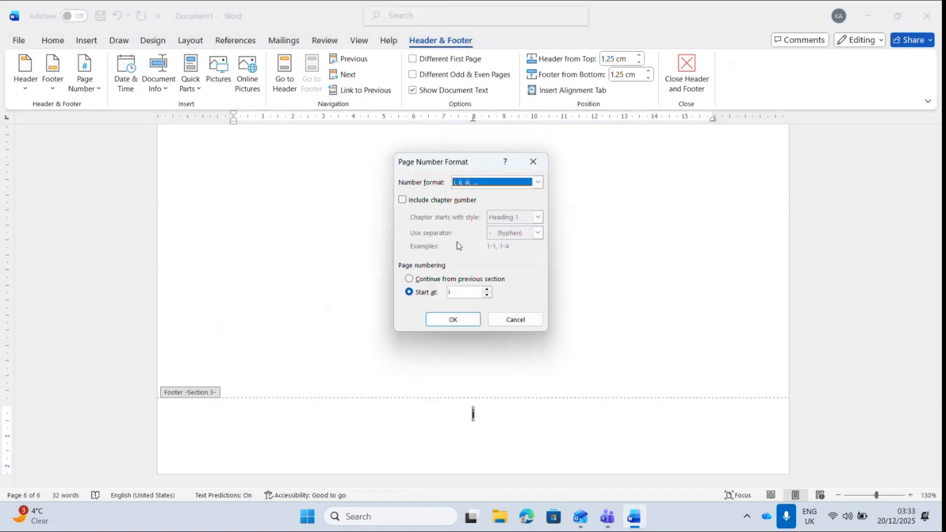
click(482, 186)
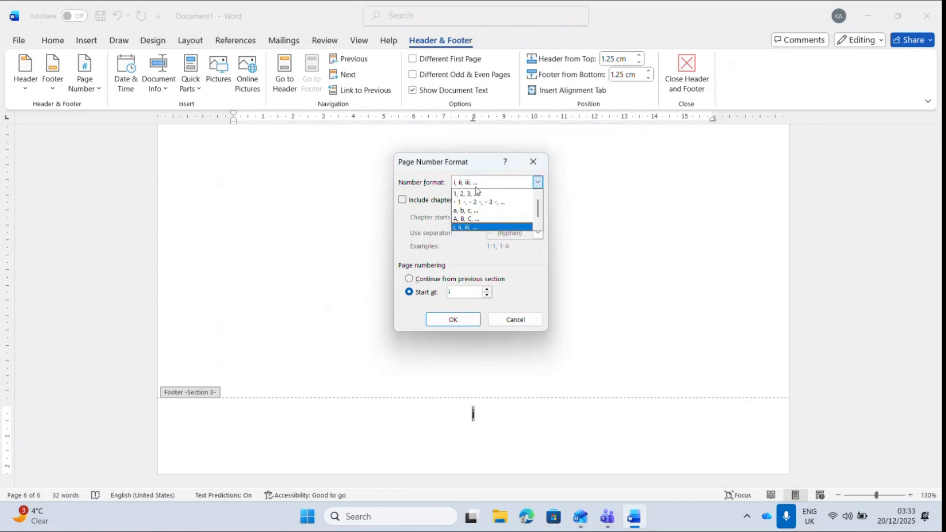
click(469, 193)
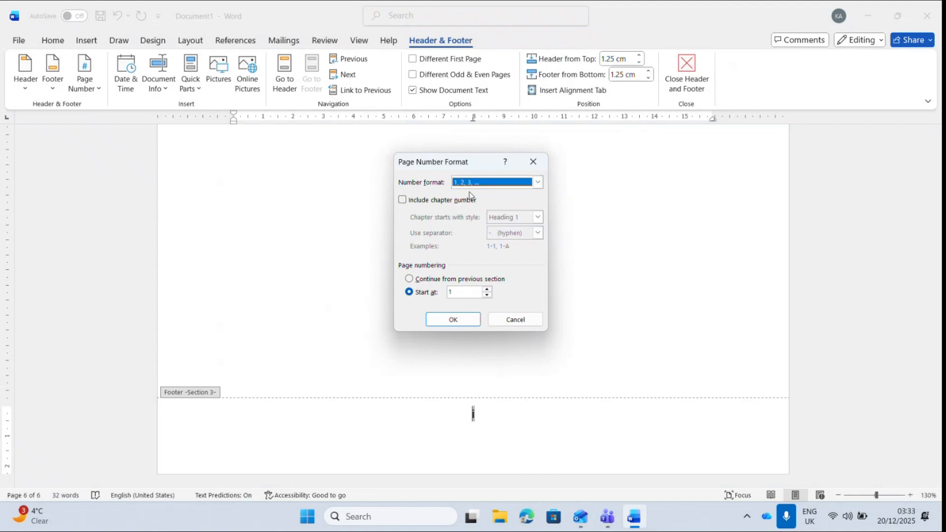
click(452, 319)
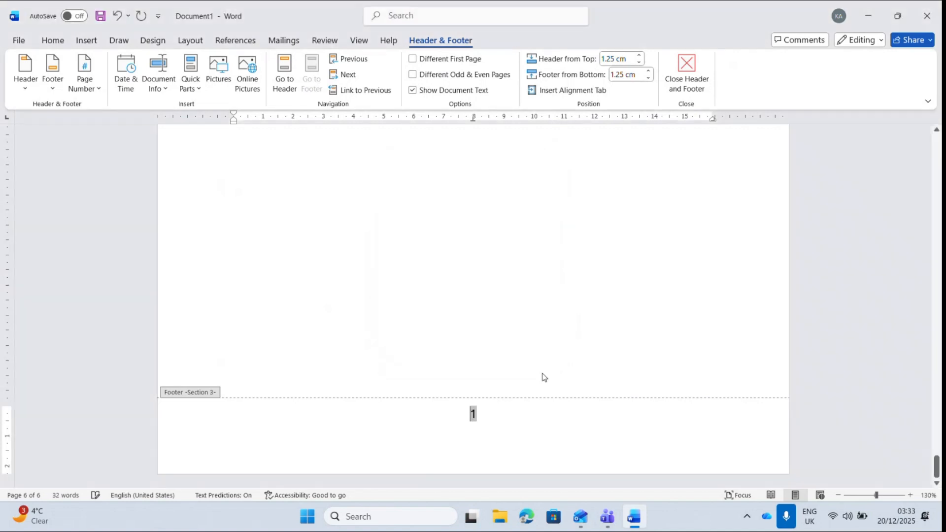
click(700, 74)
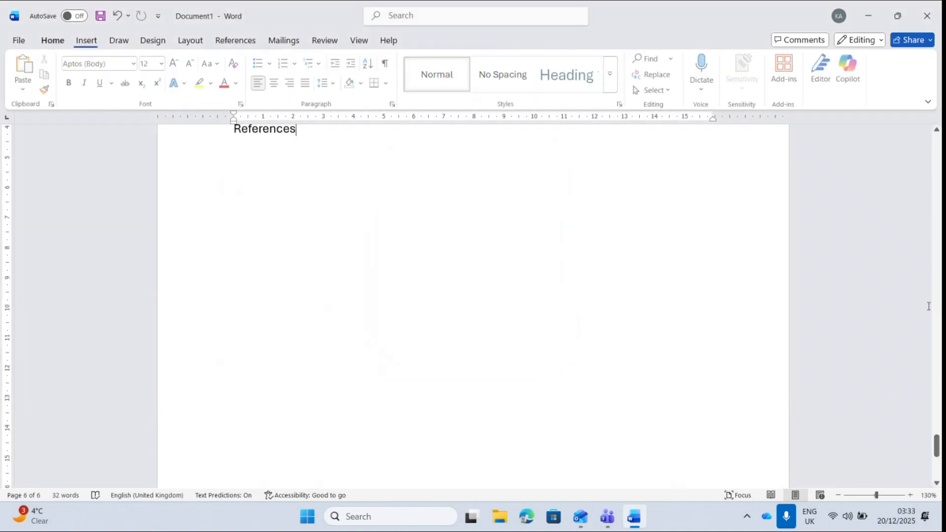
- Add the line "Background of the study" below "Chapter one: Introduction"
drag(937, 445, 904, 433)
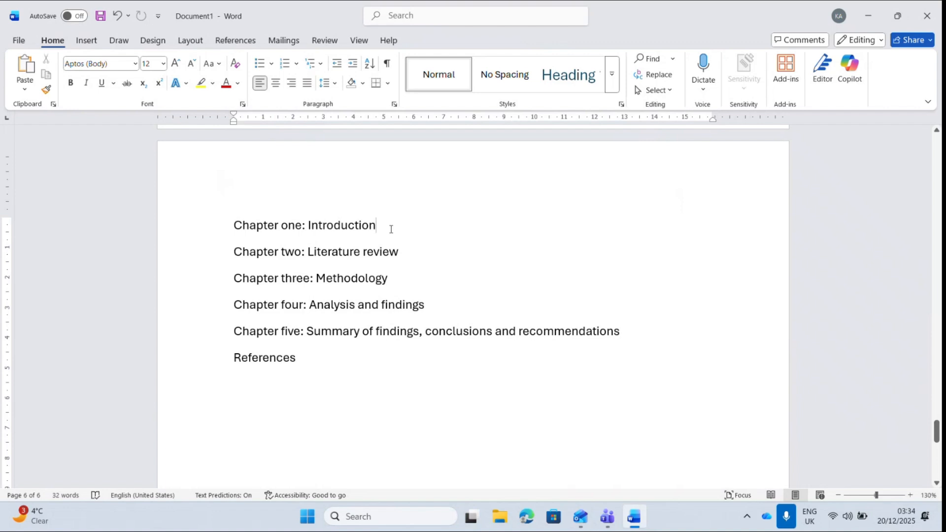
key(Return)
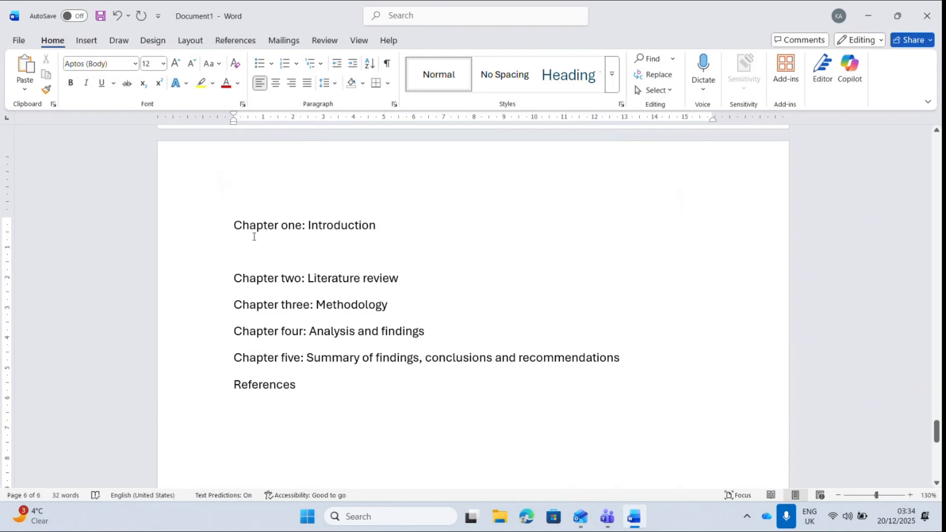
text(In)
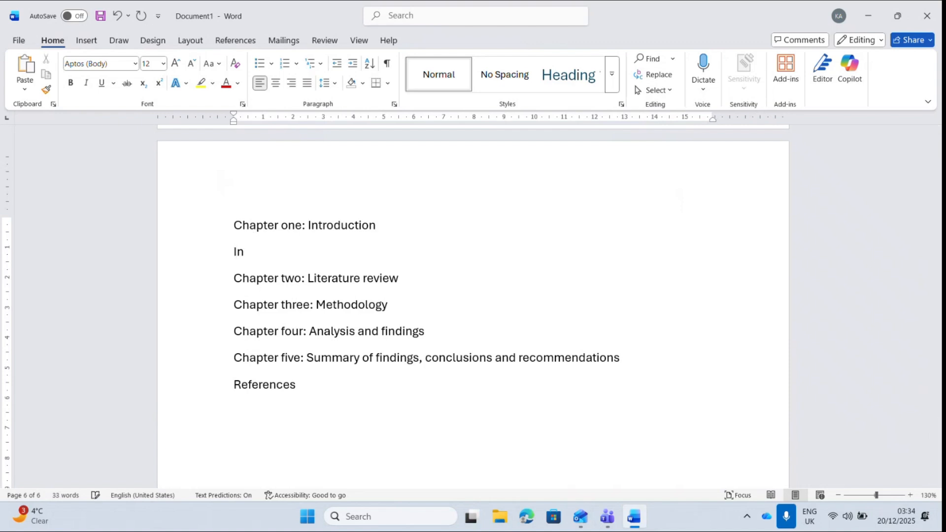
text(Back)
key(Tab)
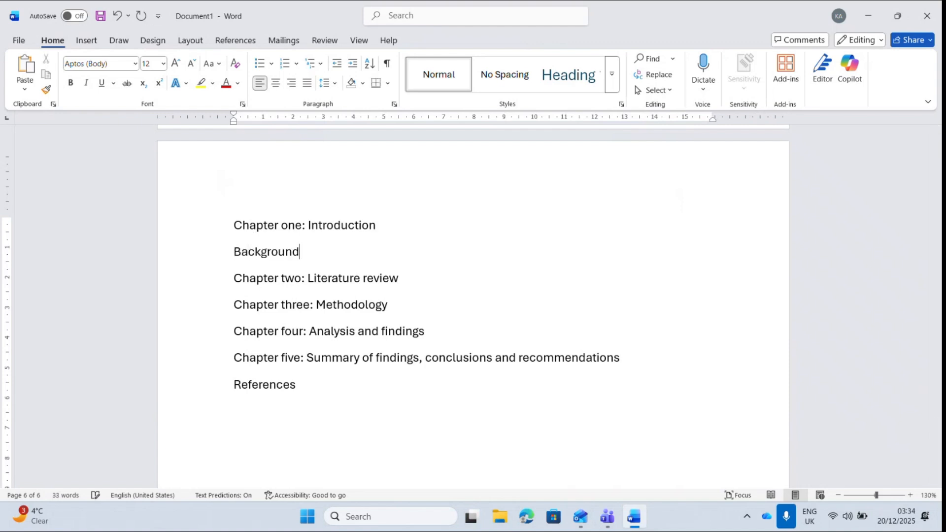
text(of )
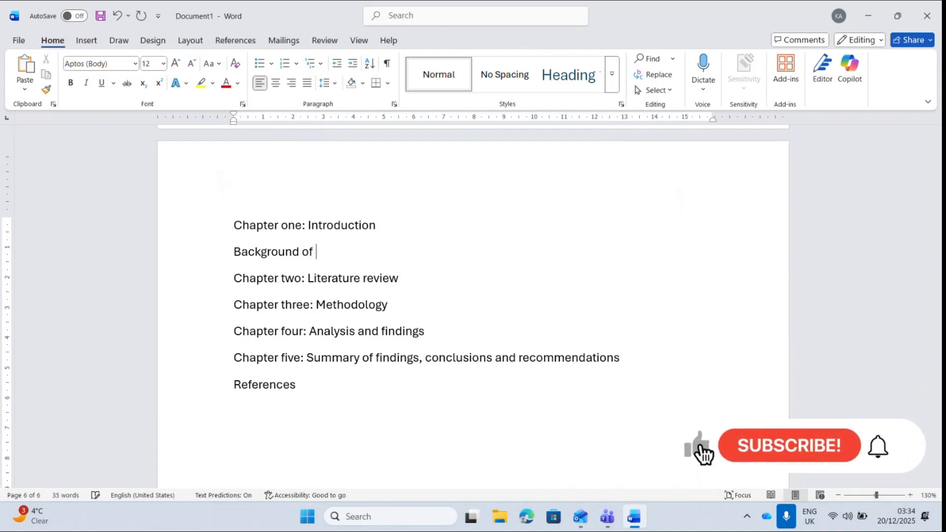
text(the stud)
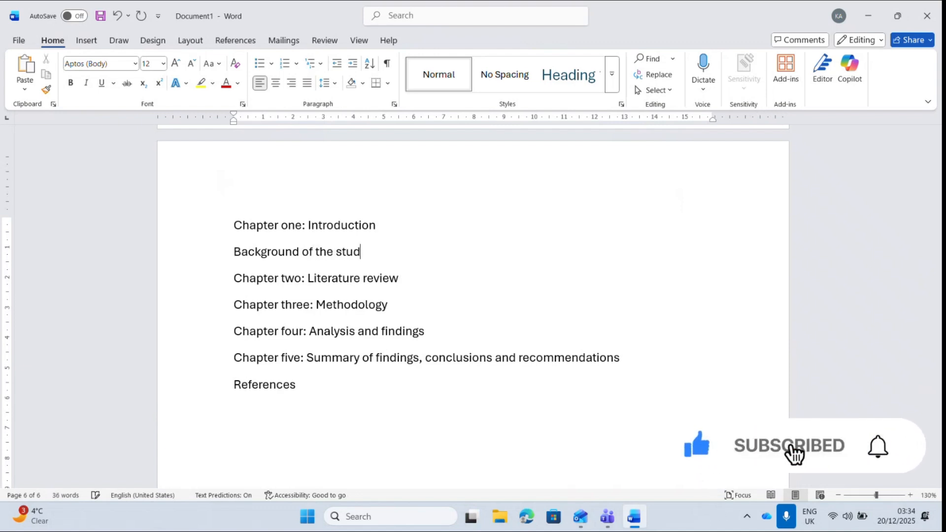
text(y)
key(Return)
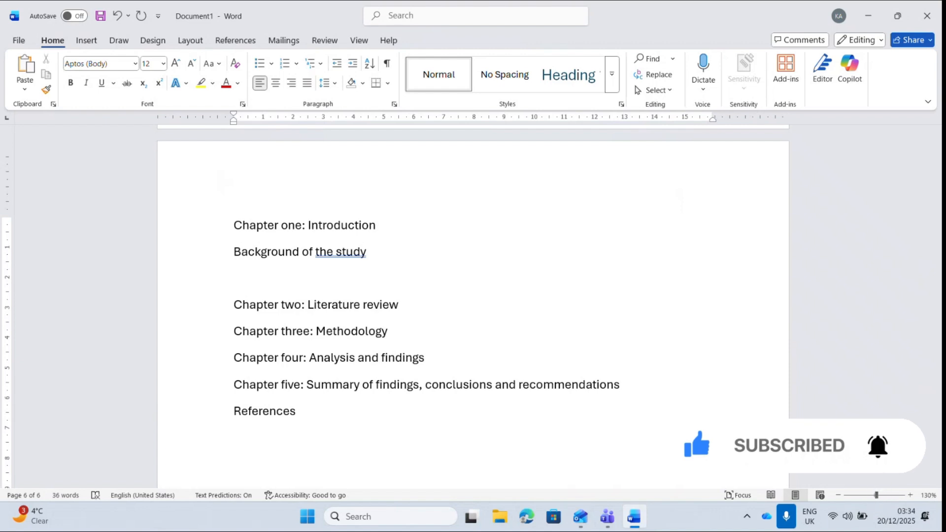
- Add the lines "Problem statement" and "Specific objectives" below "Background of the study"
text(problem sta)
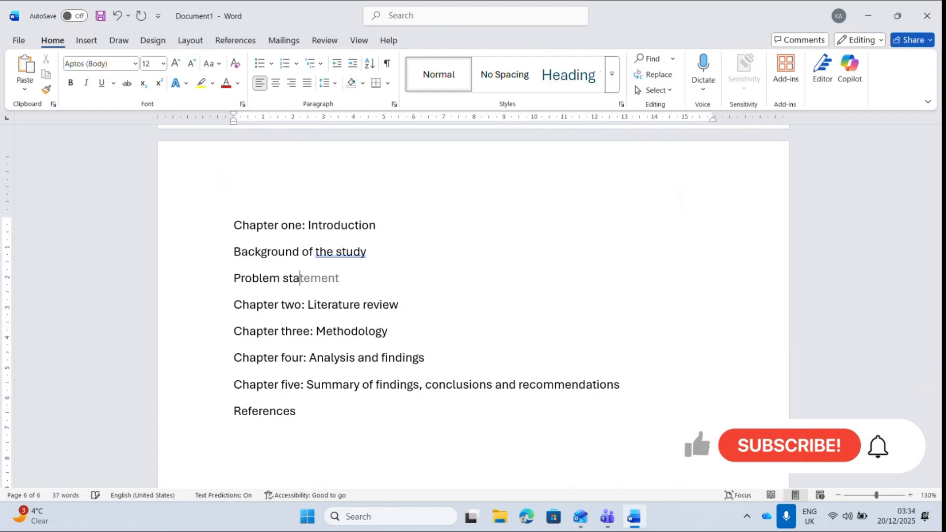
key(Tab)
key(Return)
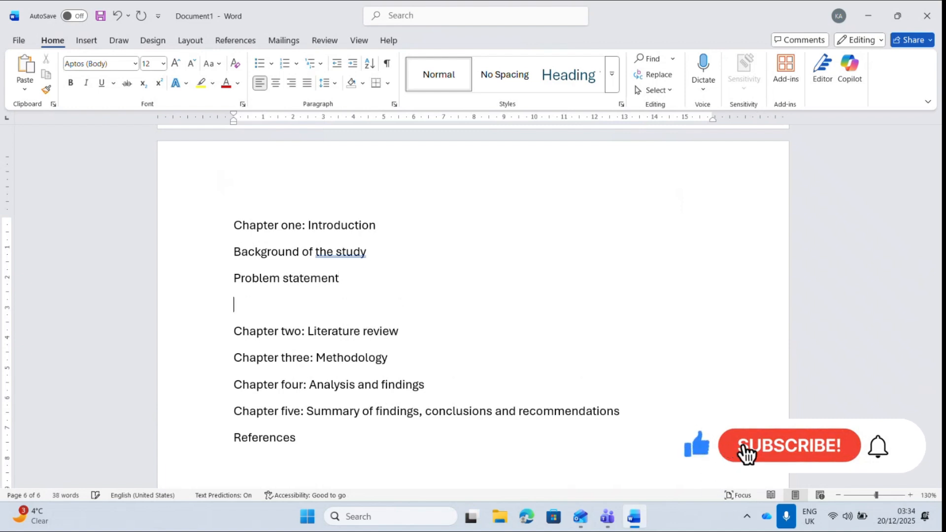
text(Speci)
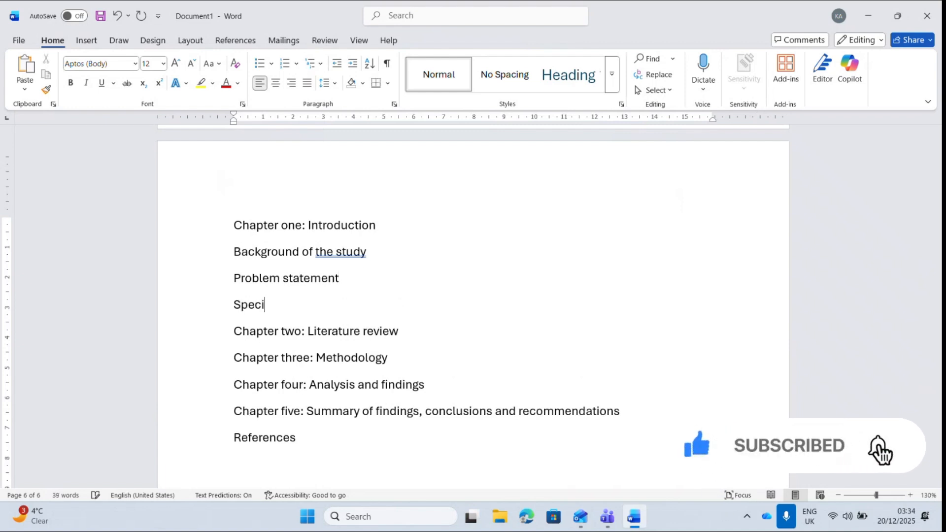
text(fic objec)
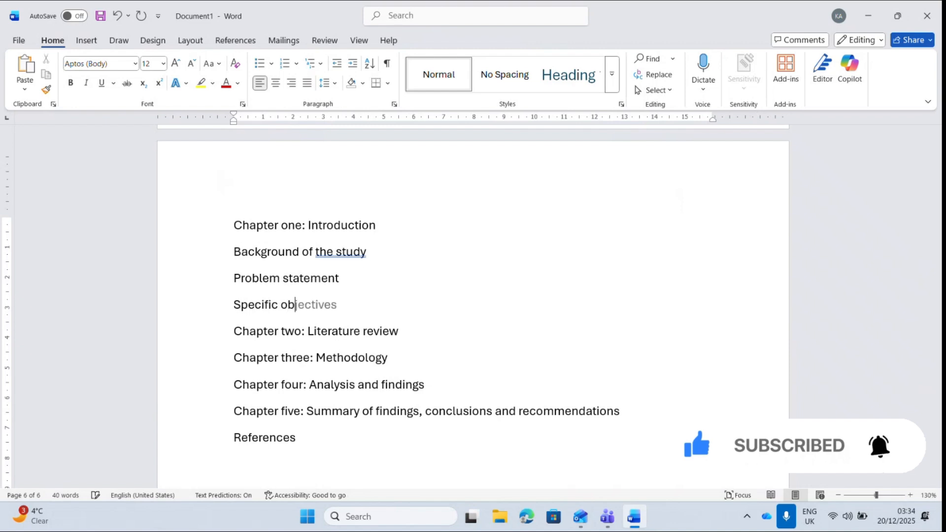
text(tives)
key(Return)
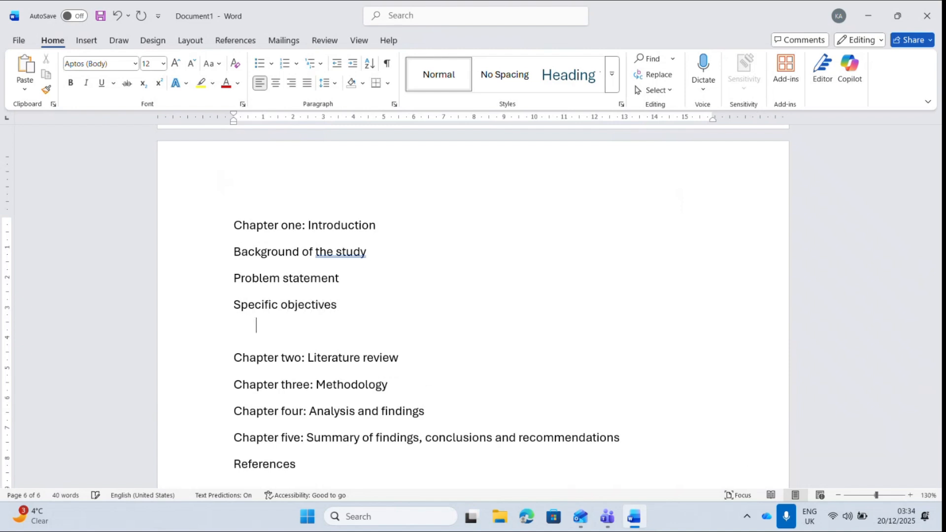
- Add the lines "Research questions" and "Significance of the study" below "Specific objectives"
text(Research questions)
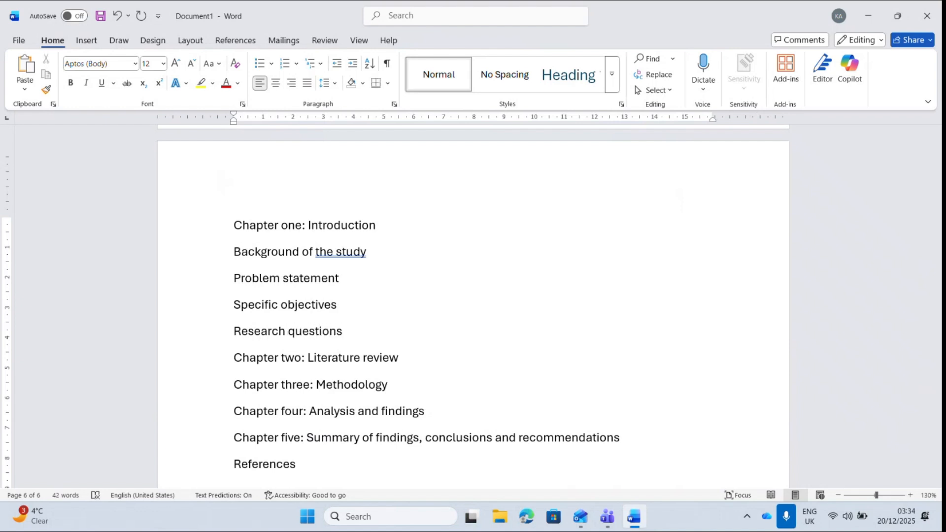
key(Return)
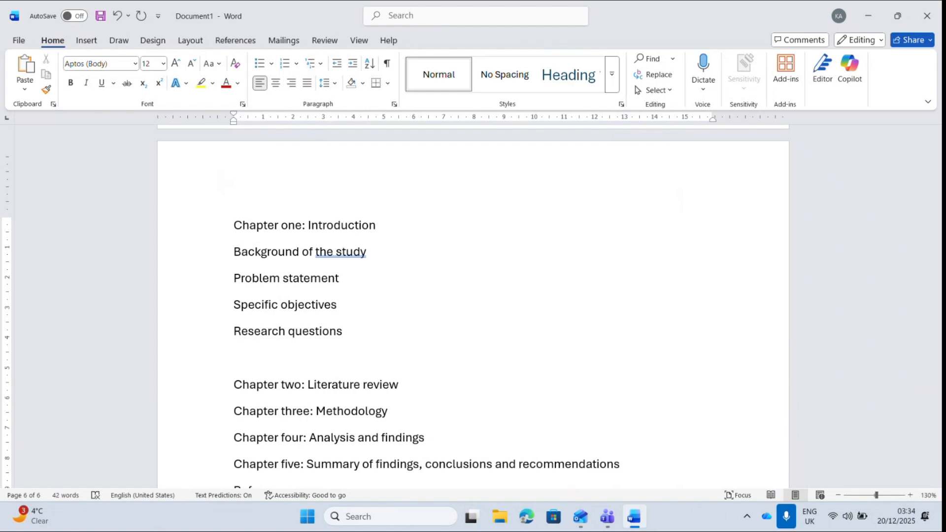
text(Signifi)
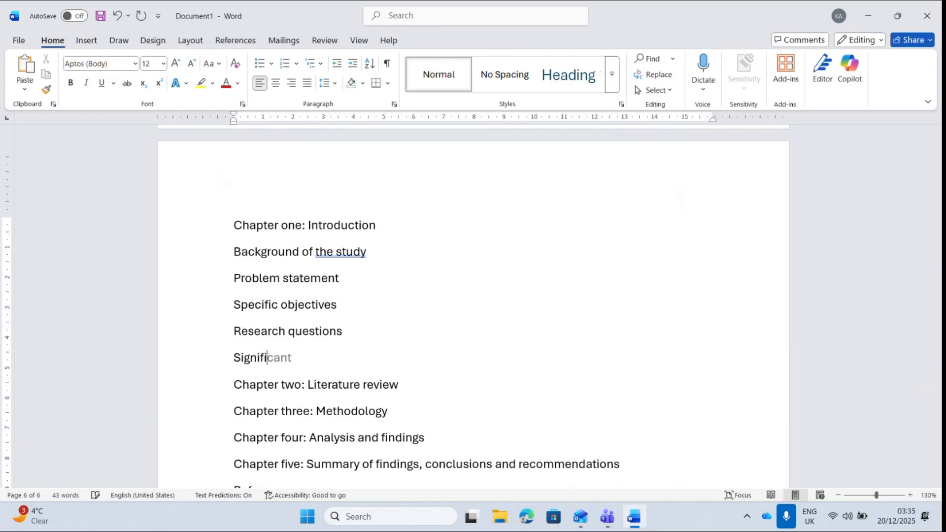
text(cance of te)
key(BackSpace)
text(he stud)
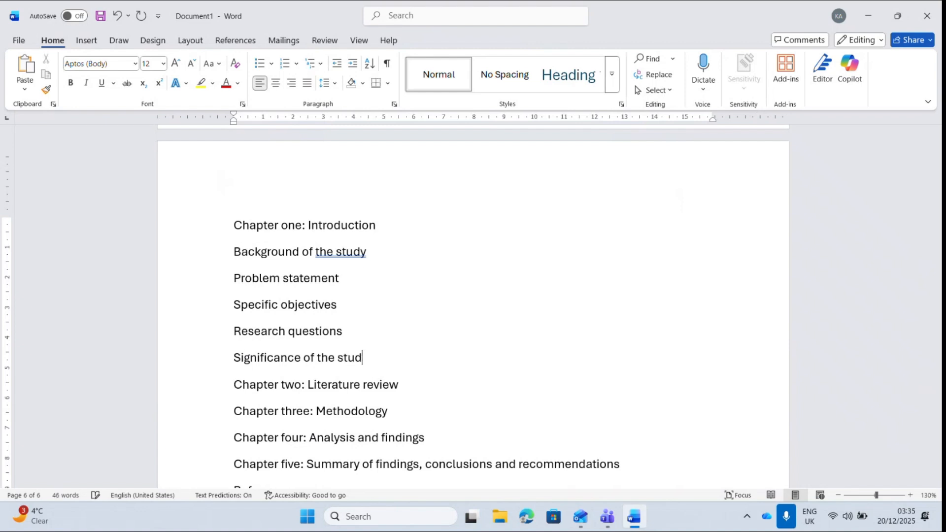
text(y)
key(Return)
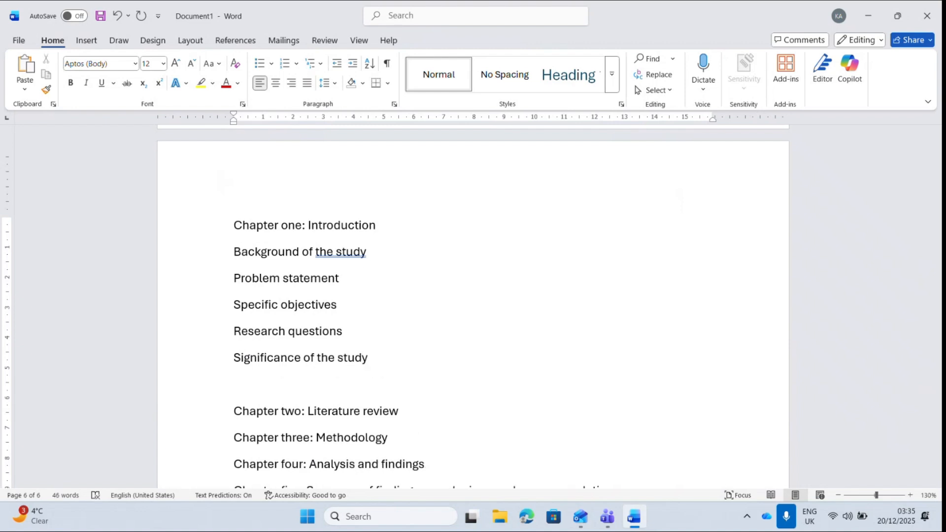
- Add the line "Organization of the study" below "Significance of the study", followed by an empty line
text(organisatio)
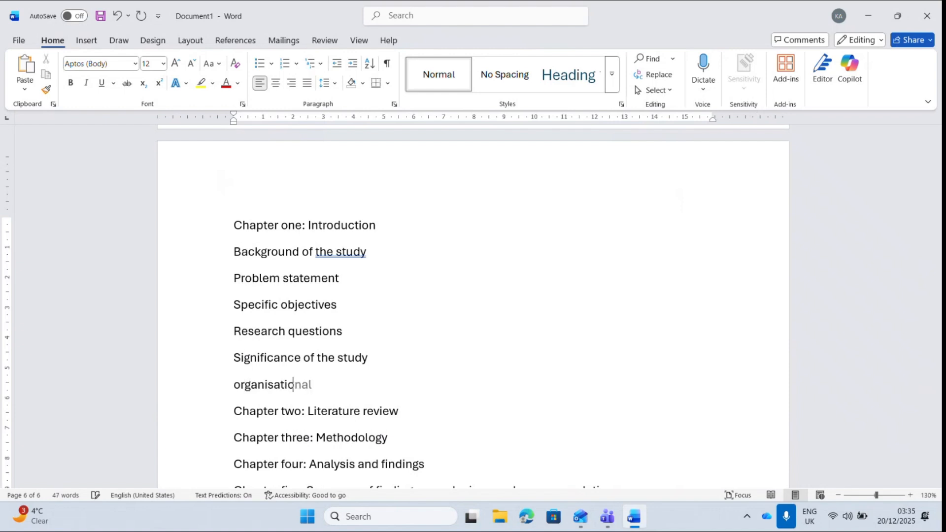
text(n of th)
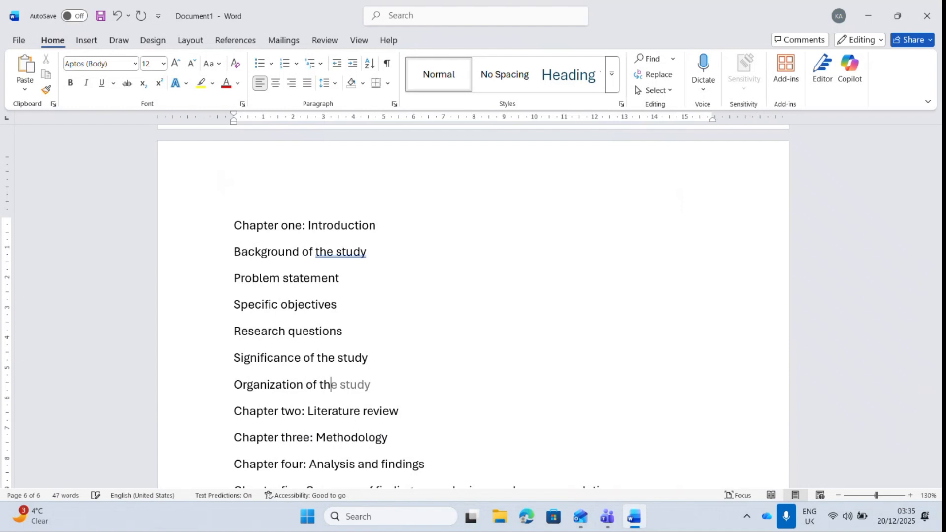
key(Tab)
key(Return)
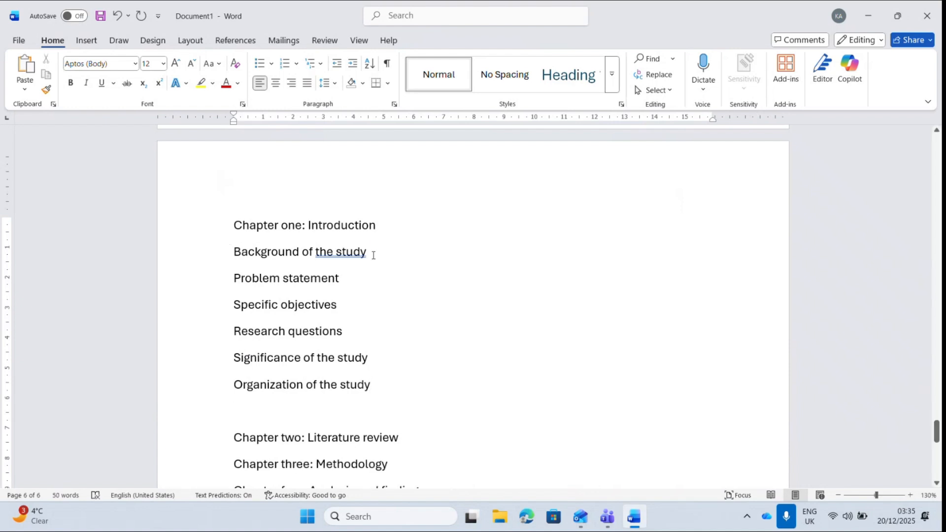
- Generate placeholder text below "Background of the study" with =rand(3,3)
click(376, 255)
key(Return)
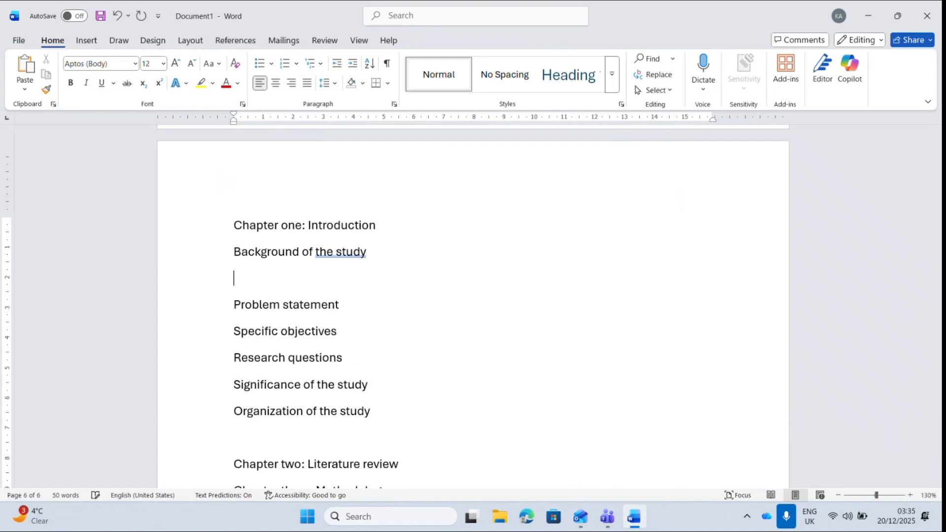
text(=rand(3,2)
key(BackSpace)
text(3))
key(Return)
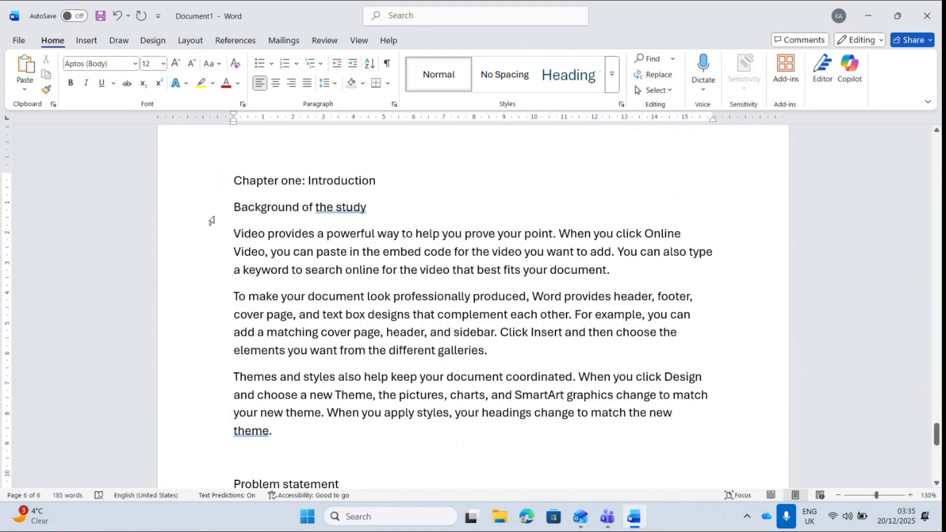
- Copy the three placeholder paragraphs under "Background of the study" and paste them below "Problem statement"
shift+click(274, 439)
key(ctrl+c)
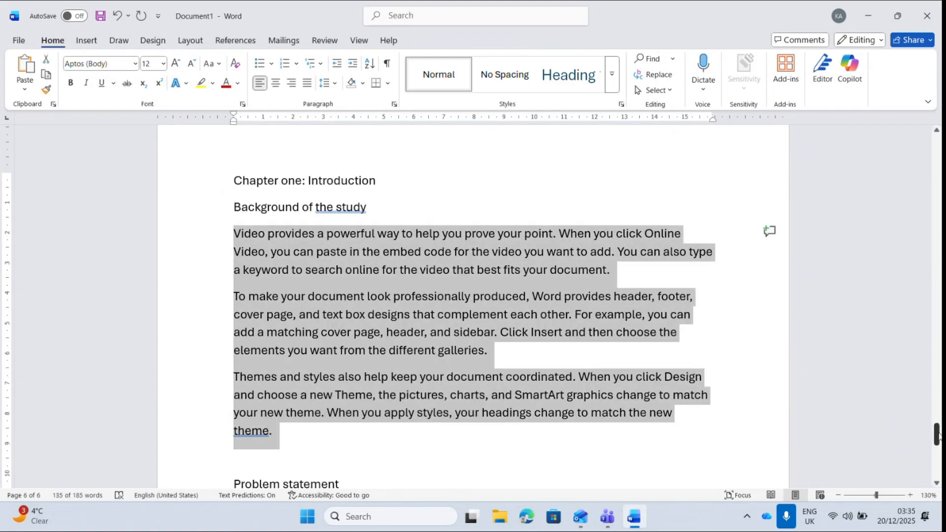
drag(938, 436, 939, 451)
click(363, 318)
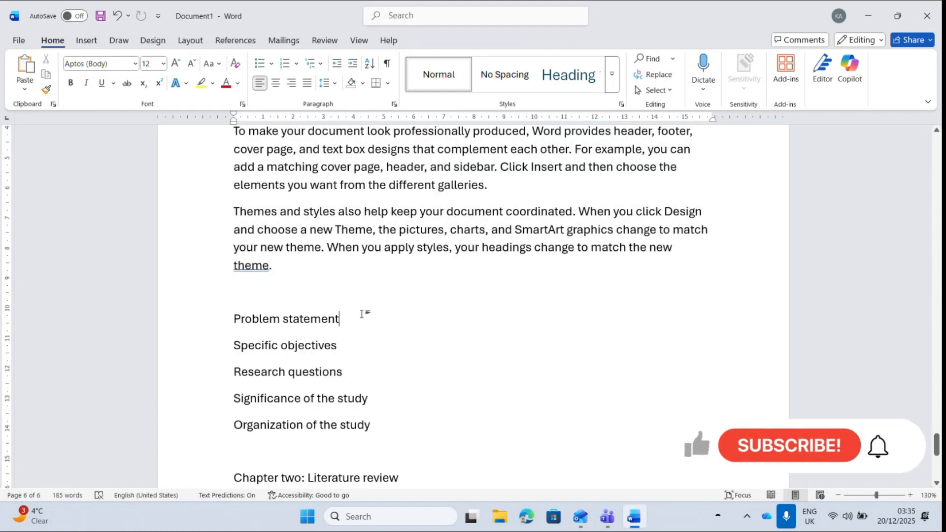
key(Return)
key(ctrl+v)
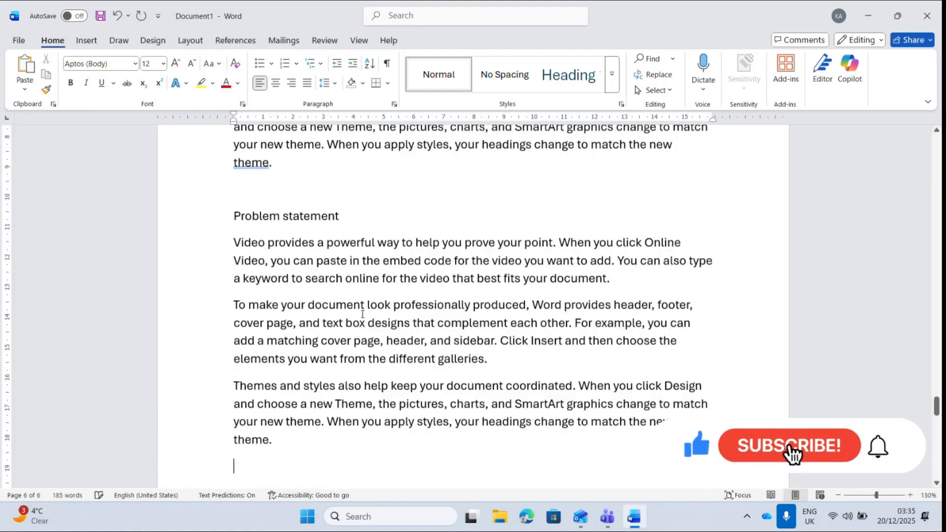
- Paste the copied placeholder paragraphs below both "Specific objectives" and "Research questions"
scroll(425, 283, down, 3)
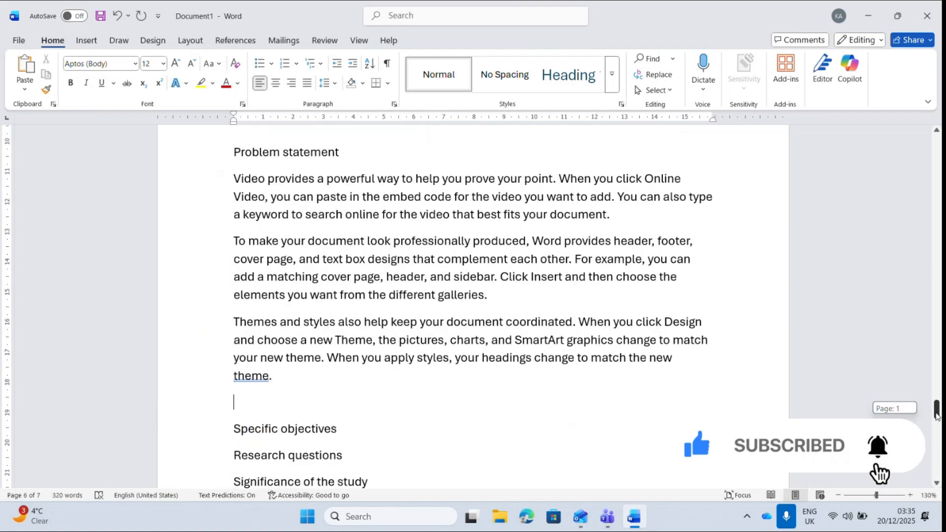
click(339, 293)
key(Return)
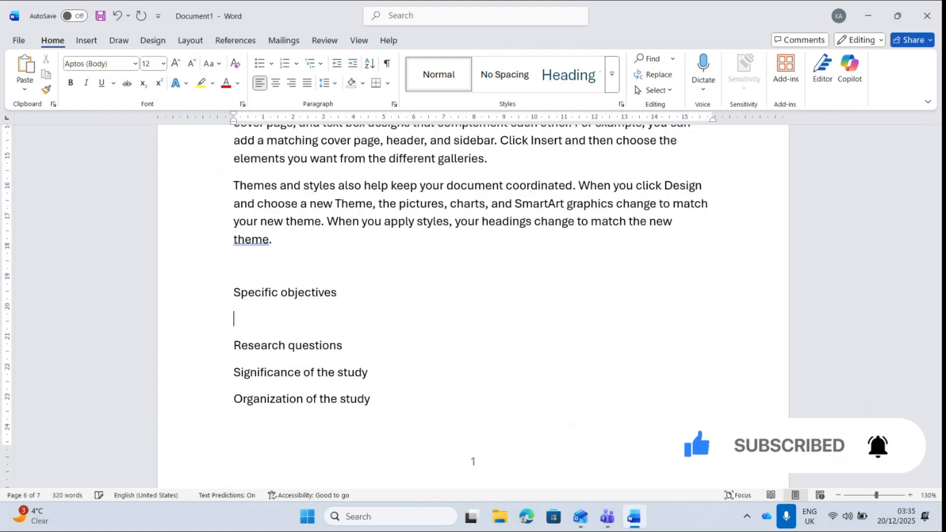
key(ctrl+v)
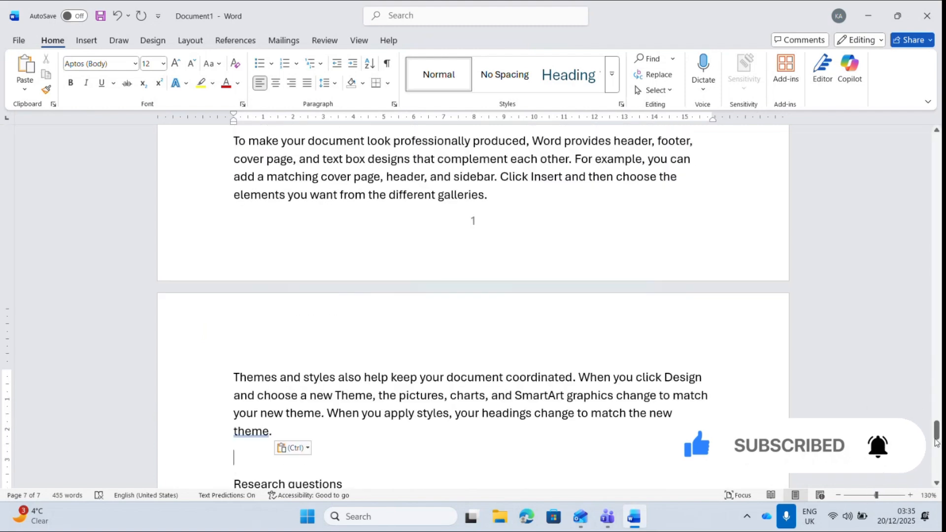
drag(936, 430, 936, 445)
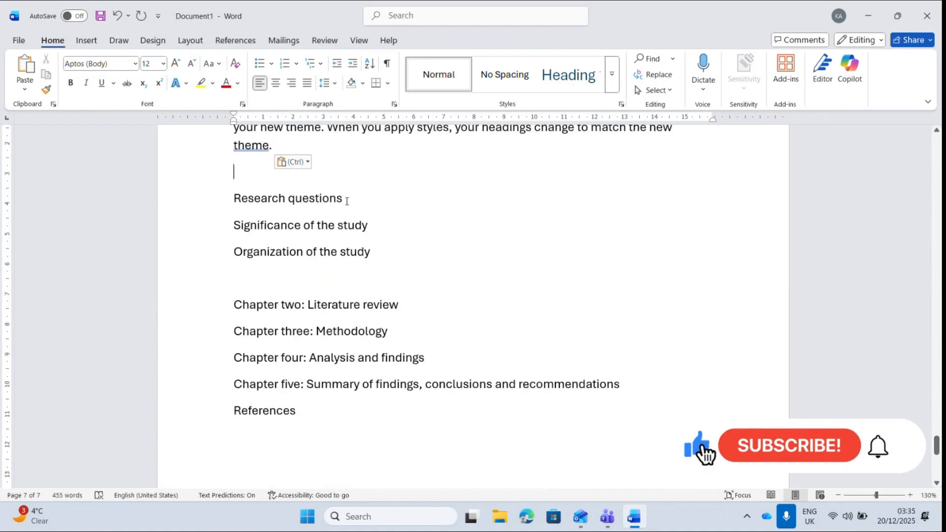
click(348, 199)
key(Return)
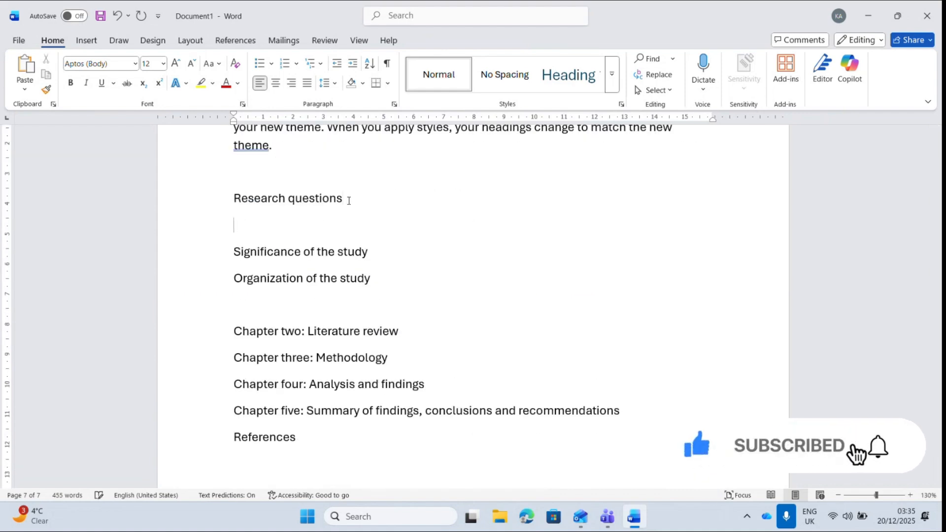
text(Video provides a powerful way to help you prove your point. When you click Online Video, you can paste in the embed code for the video you want to add. You can also type a keyword to search online for the video that best fits your document. To make your document look professionally produced, Word provides header, footer, cover page, and text box designs that complement each other. For example, you can add a matching cover page, header, and sidebar. Click Insert and then choose the elements you want from the different galleries. Themes and styles also help keep your document coordinated. When you click Design and choose a new Theme, the pictures, charts, and SmartArt graphics change to match your new theme. When you apply styles, your headings change to match the new theme.)
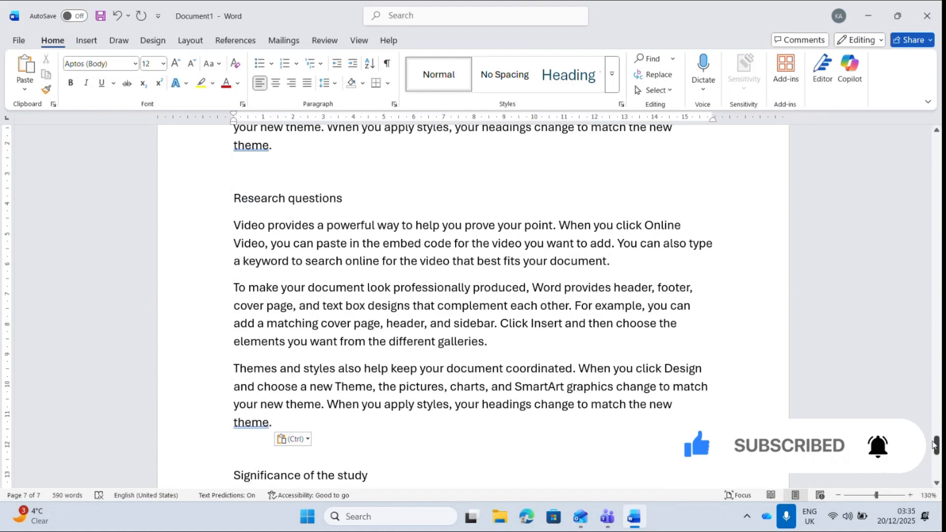
- Paste the copied placeholder paragraphs below both "Significance of the study" and "Organization of the study"
drag(937, 450, 938, 465)
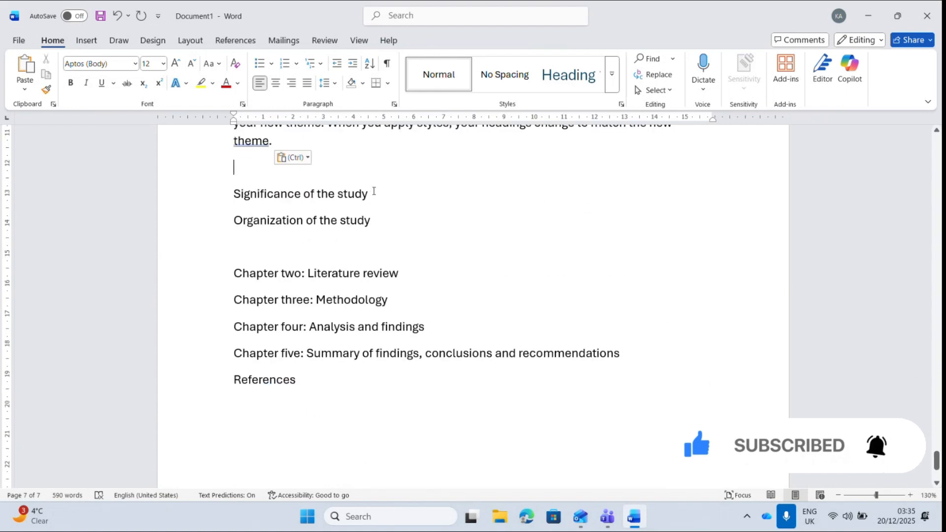
key(Return)
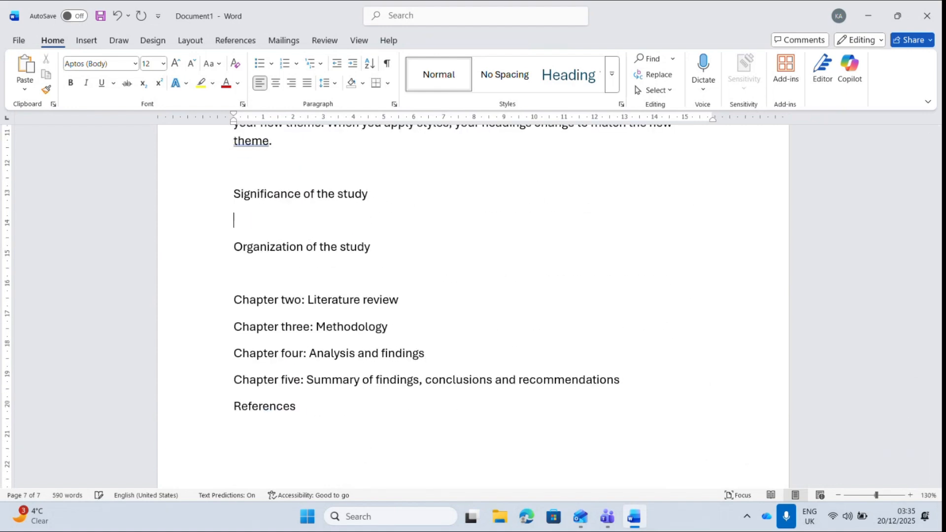
text(Video provides a powerful way to help you prove your point. When you click Online Video, you can paste in the embed code for the video you want to add. You can also type a keyword to search online for the video that best fits your document. To make your document look professionally produced, Word provides header, footer, cover page, and text box designs that complement each other. For example, you can add a matching cover page, header, and sidebar. Click Insert and then choose the elements you want from the different galleries. Themes and styles also help keep your document coordinated. When you click Design and choose a new Theme, the pictures, charts, and SmartArt graphics change to match your new theme. When you apply styles, your headings change to match the new theme.)
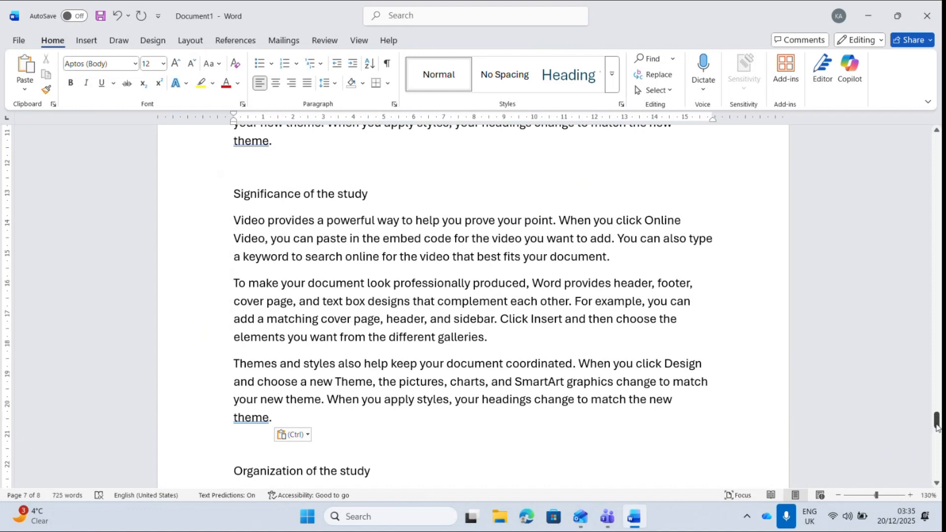
drag(938, 425, 938, 431)
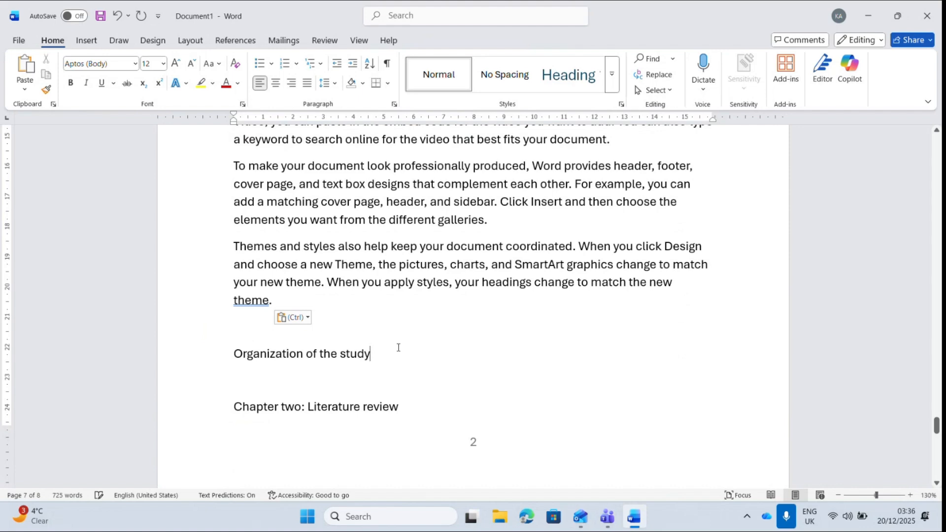
key(Return)
text(To make your document look professionally produced, Word provides header, footer, cover page, and text box designs that complement each other. For example, you can add a matching cover page, header, and sidebar. Click Insert and then choose the elements you want from the different galleries. Themes and styles also help keep your document coordinated. When you click Design and choose a new Theme, the pictures, charts, and SmartArt graphics change to match your new theme. When you apply styles, your headings change to match the new theme.)
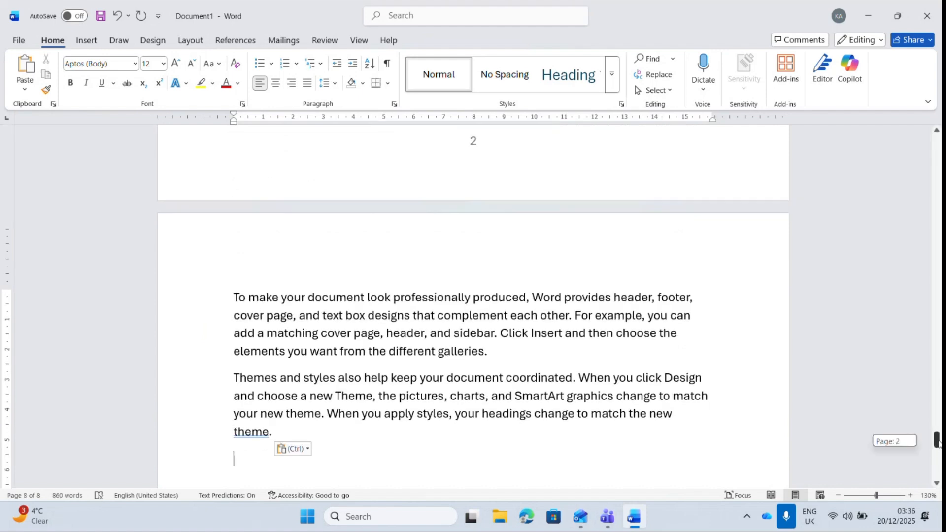
- Insert a page break directly before "Chapter two: Literature review"
drag(937, 444, 938, 451)
click(235, 338)
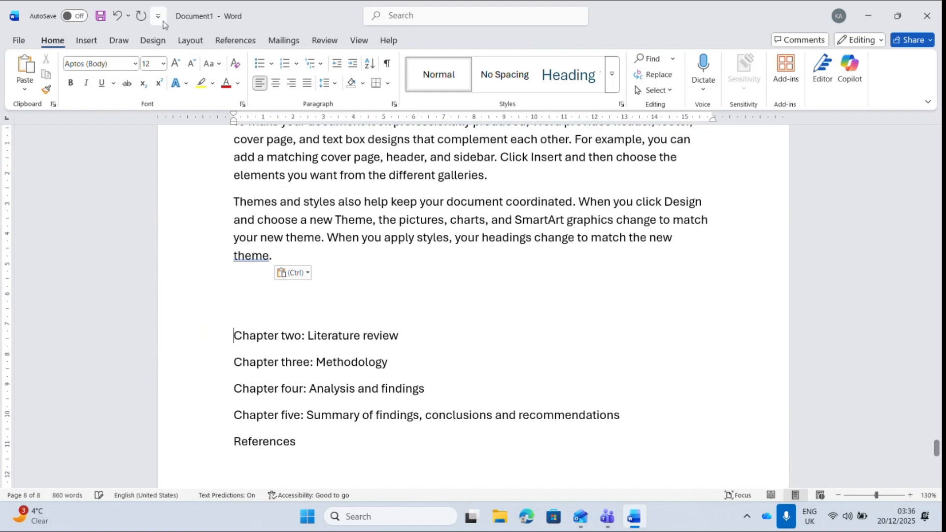
click(87, 42)
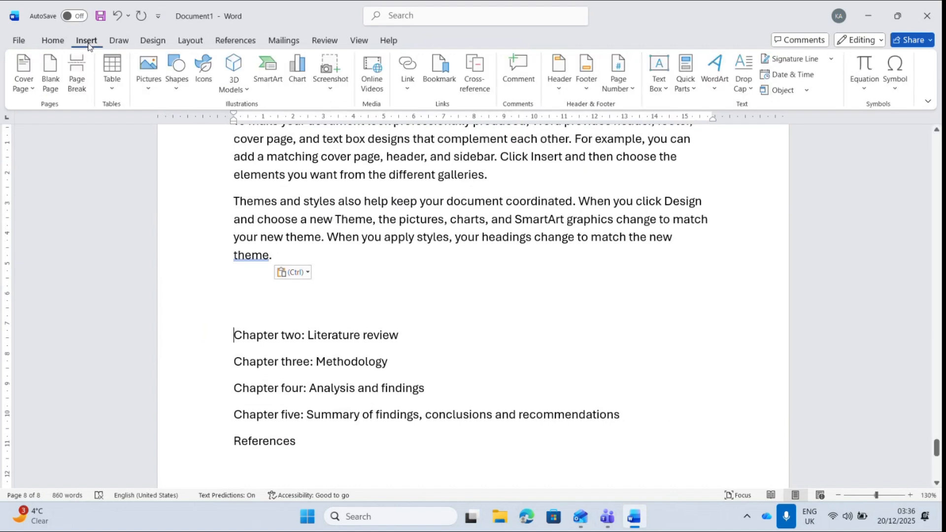
click(78, 78)
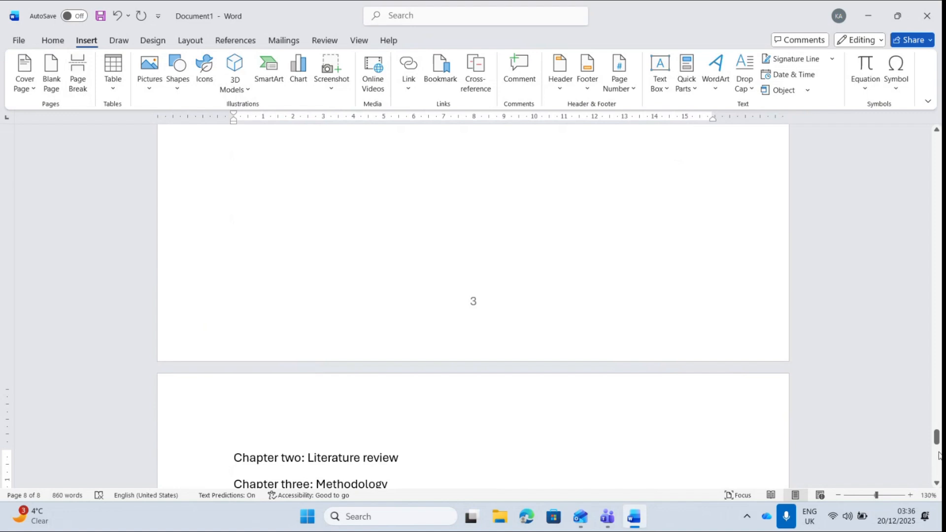
- Add the lines "Introduction" and "Overview" below "Chapter two: Literature review"
scroll(376, 247, down, 4)
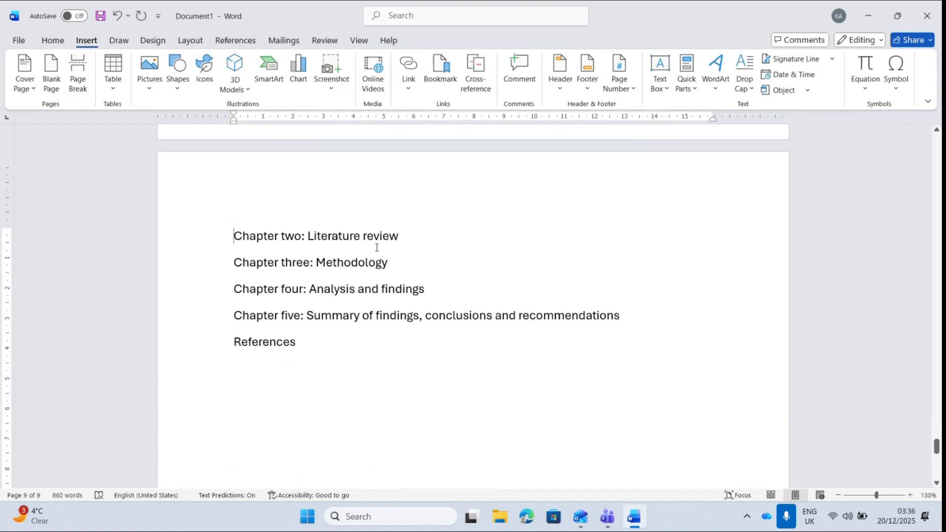
click(410, 244)
key(Return)
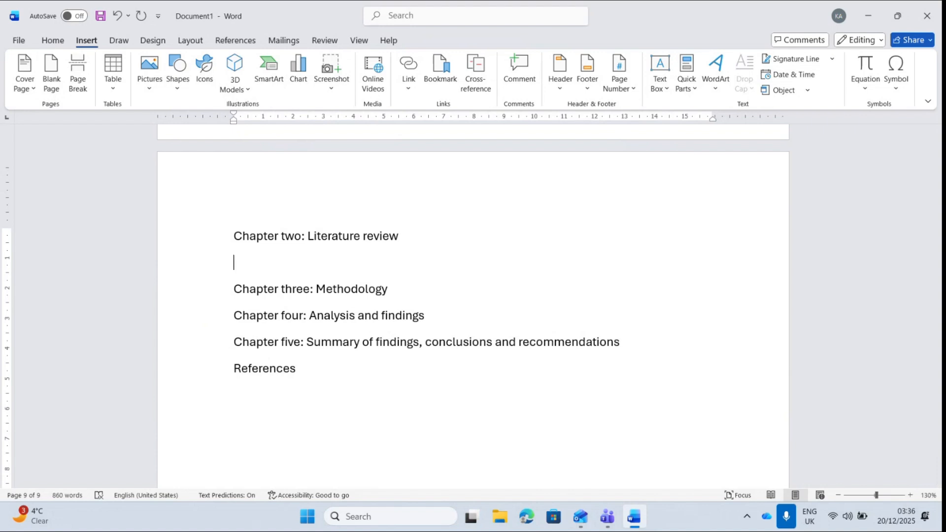
text(Introduction)
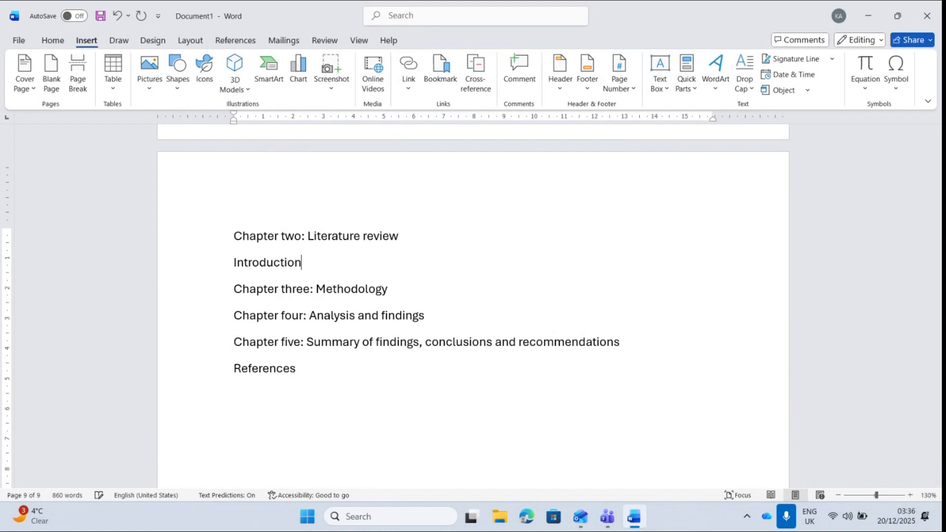
key(Return)
text(Ob)
key(BackSpace)
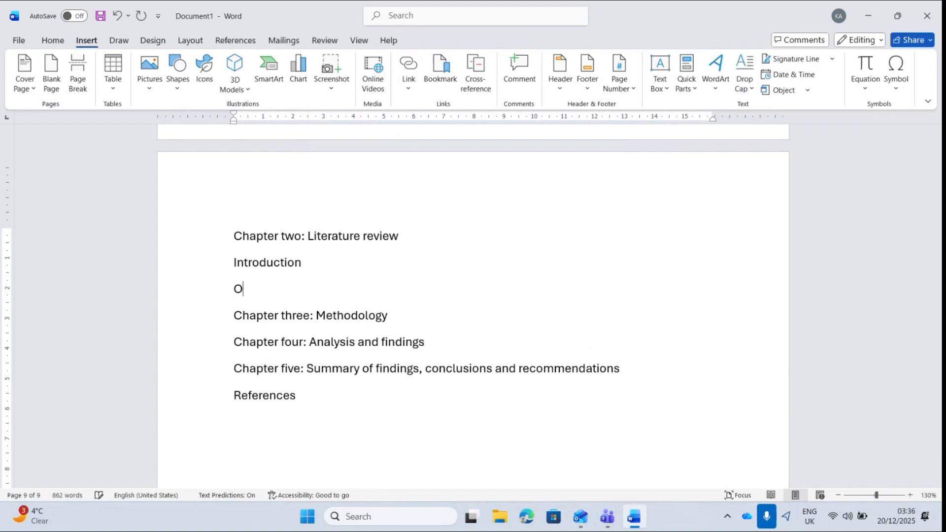
text(verview)
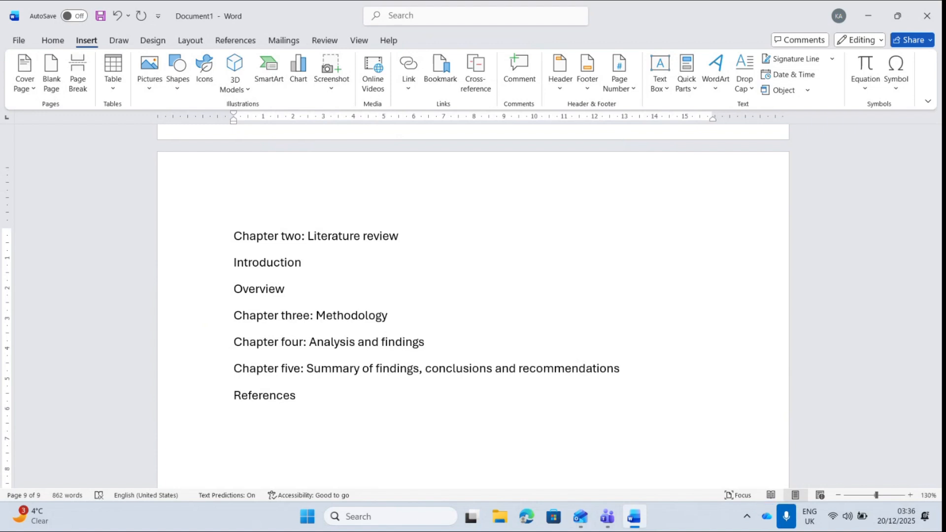
- Add the line "Key concepts" below "Overview" in Chapter two, followed by a new empty line
key(Return)
text(Ke)
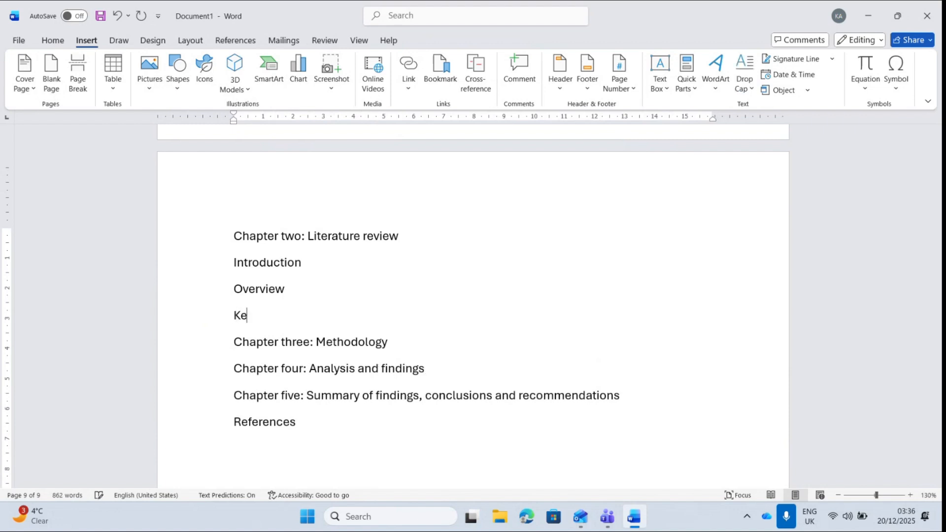
text(y concepts)
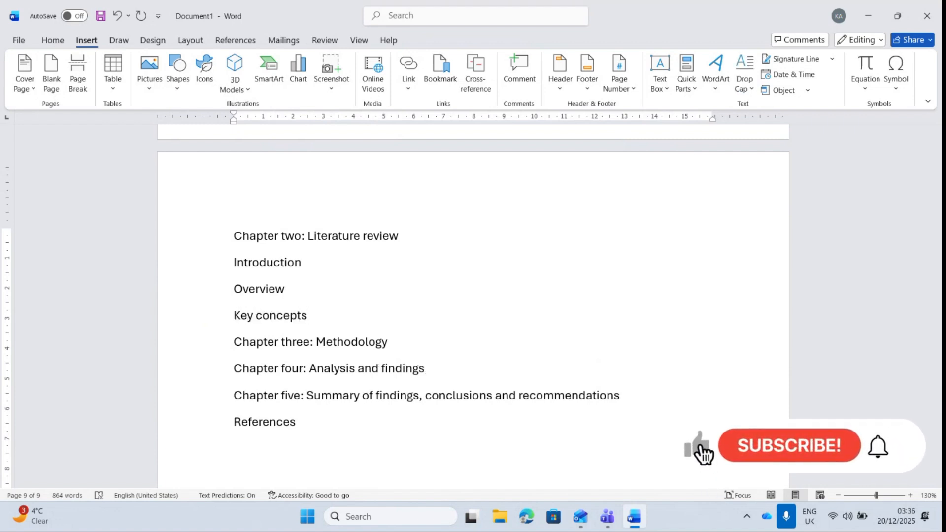
key(Return)
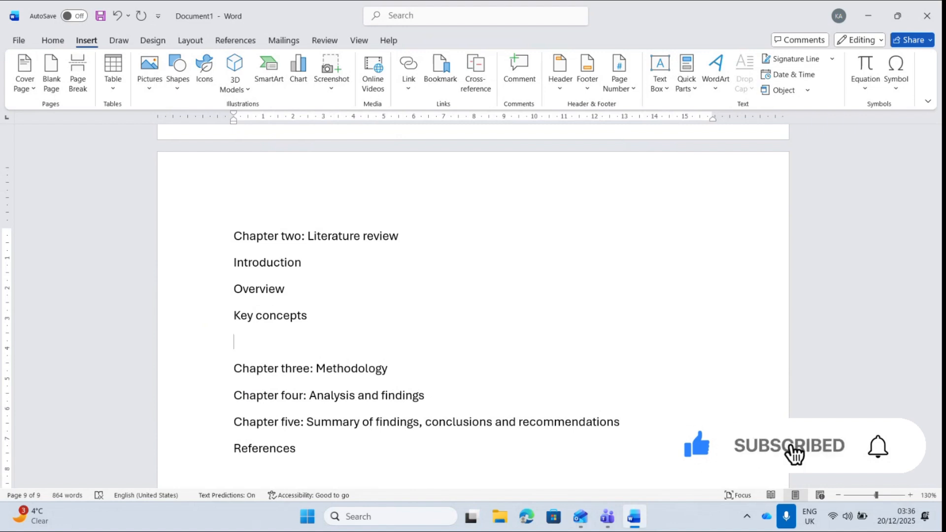
- Add the line "Current trends" below "Key concepts" in Chapter two, followed by a new empty line
text(C)
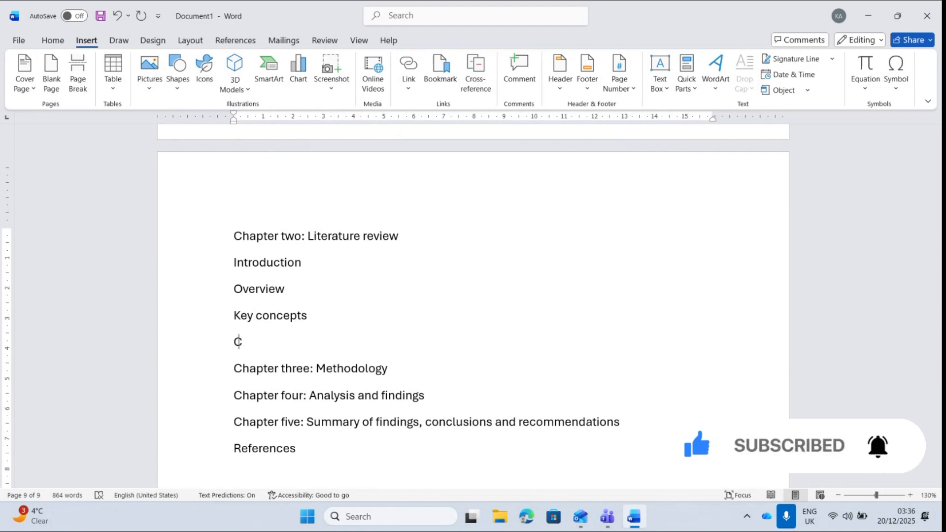
text(urrent )
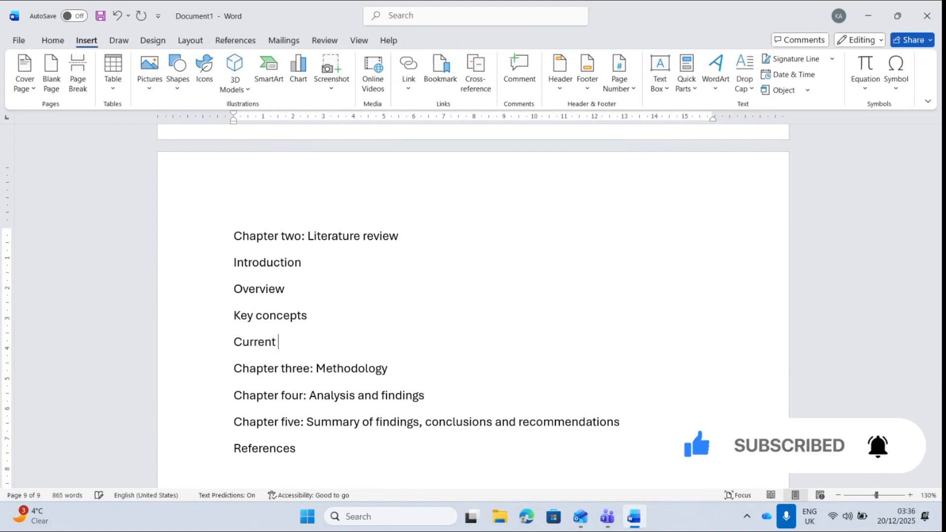
text(tren)
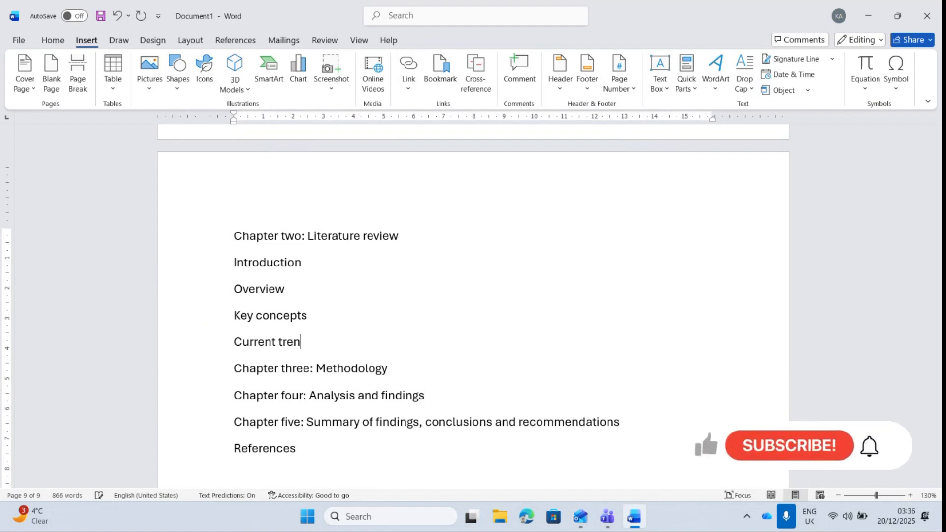
text(ds)
key(Return)
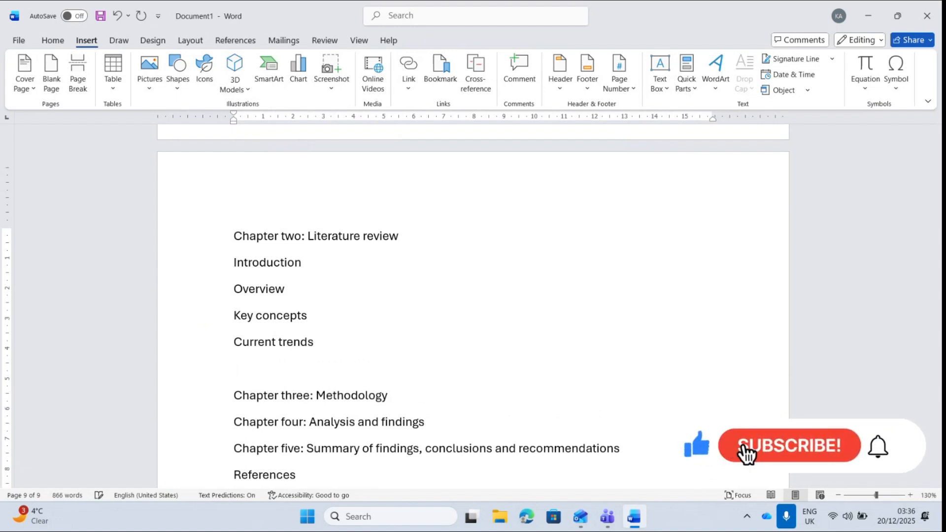
- Paste the copied placeholder paragraphs below both "Introduction" and "Overview" in Chapter two
click(311, 266)
key(Return)
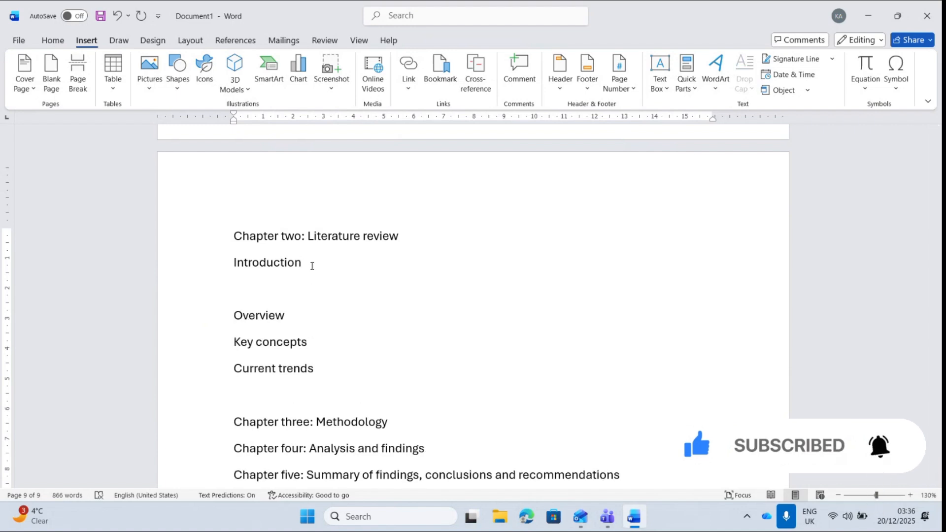
text(Video provides a powerful way to help you prove your point. When you click Online Video, you can paste in the embed code for the video you want to add. You can also type a keyword to search online for the video that best fits your document. To make your document look professionally produced, Word provides header, footer, cover page, and text box designs that complement each other. For example, you can add a matching cover page, header, and sidebar. Click Insert and then choose the elements you want from the different galleries. Themes and styles also help keep your document coordinated. When you click Design and choose a new Theme, the pictures, charts, and SmartArt graphics change to match your new theme. When you apply styles, your headings change to match the new theme.)
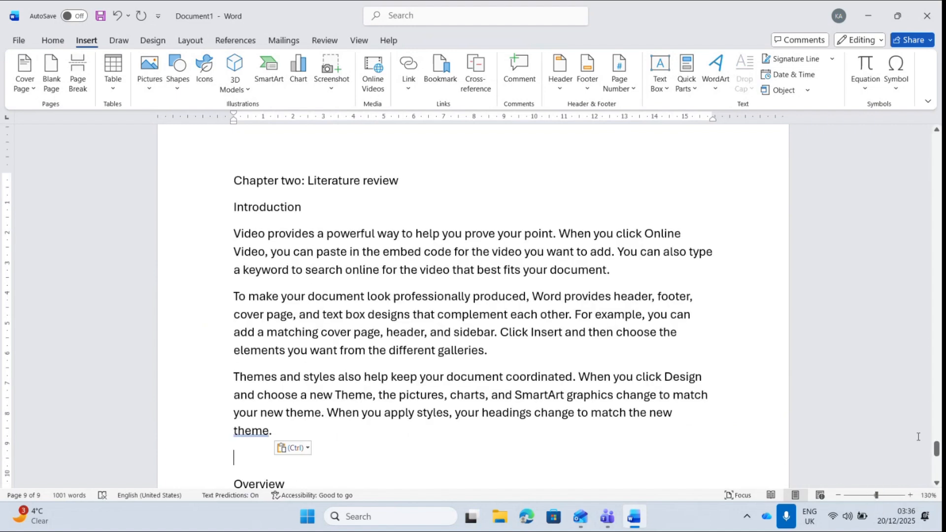
drag(937, 453, 938, 462)
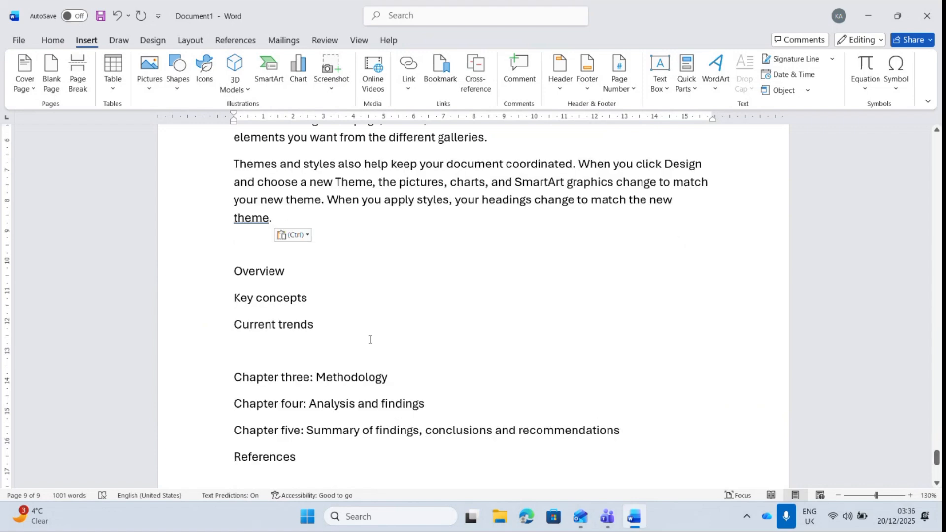
click(311, 272)
key(Return)
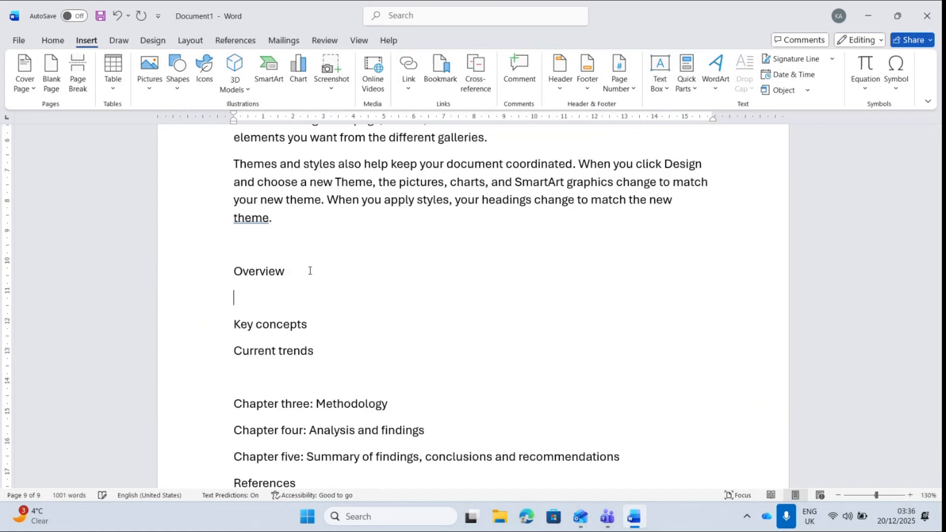
text(Video provides a powerful way to help you prove your point. When you click Online Video, you can paste in the embed code for the video you want to add. You can also type a keyword to search online for the video that best fits your document. To make your document look professionally produced, Word provides header, footer, cover page, and text box designs that complement each other. For example, you can add a matching cover page, header, and sidebar. Click Insert and then choose the elements you want from the different galleries. Themes and styles also help keep your document coordinated. When you click Design and choose a new Theme, the pictures, charts, and SmartArt graphics change to match your new theme. When you apply styles, your headings change to match the new theme.)
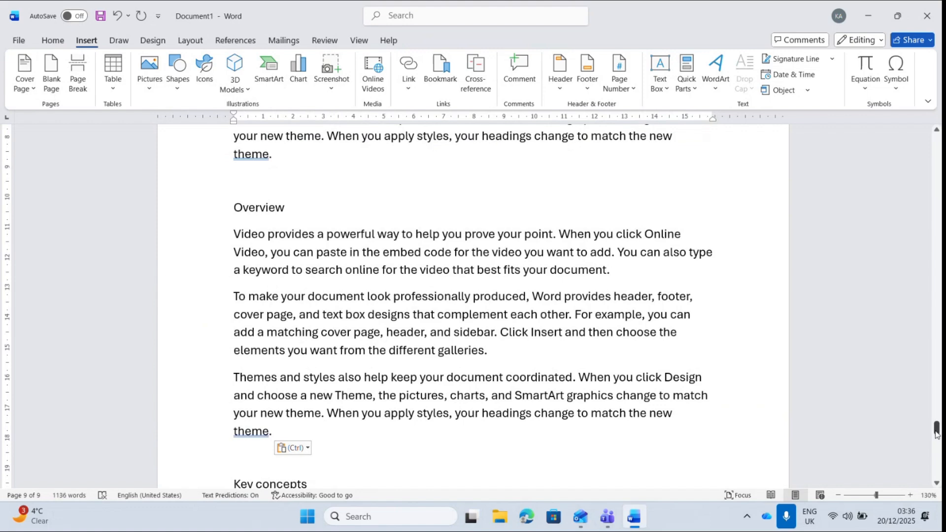
- Paste the copied placeholder paragraphs below both "Key concepts" and "Current trends" in Chapter two
drag(938, 432, 938, 437)
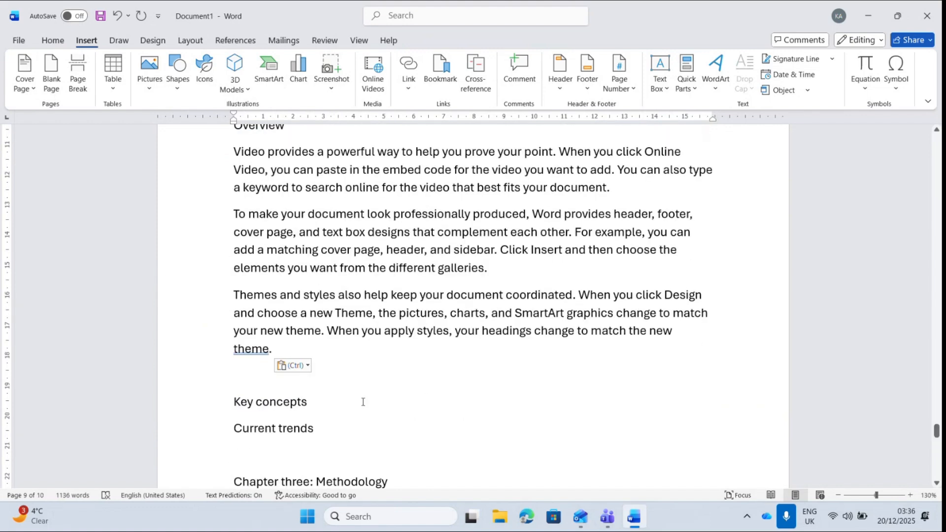
click(317, 402)
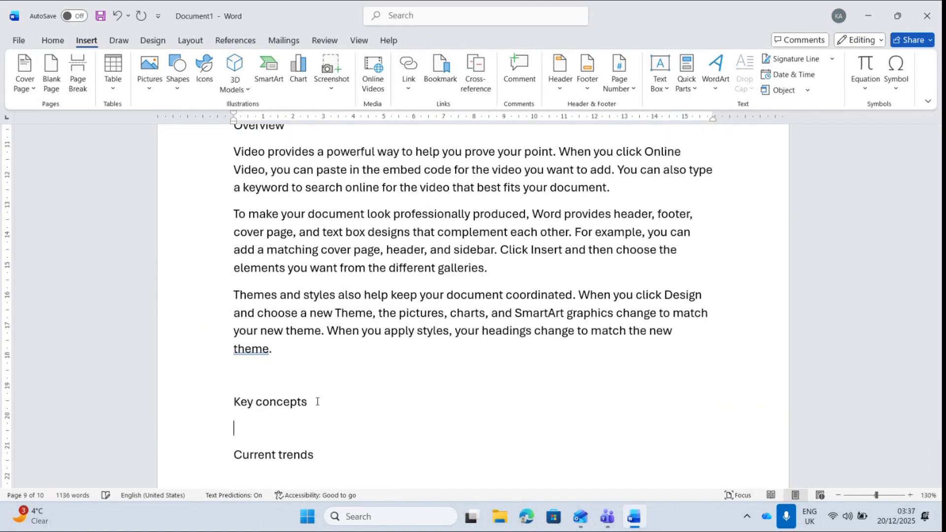
text(Overview Video provides a powerful way to help you prove your point. When you click Online Video, you can paste in the embed code for the video you want to add. You can also type a keyword to search online for the video that best fits your document. To make your document look professionally produced, Word provides header, footer, cover page, and text box designs that complement each other. For example, you can add a matching cover page, header, and sidebar. Click Insert and then choose the elements you want from the different galleries. Themes and styles also help keep your document coordinated. When you click Design and choose a new Theme, the pictures, charts, and SmartArt graphics change to match your new theme. When you apply styles, your headings change to match the new theme.)
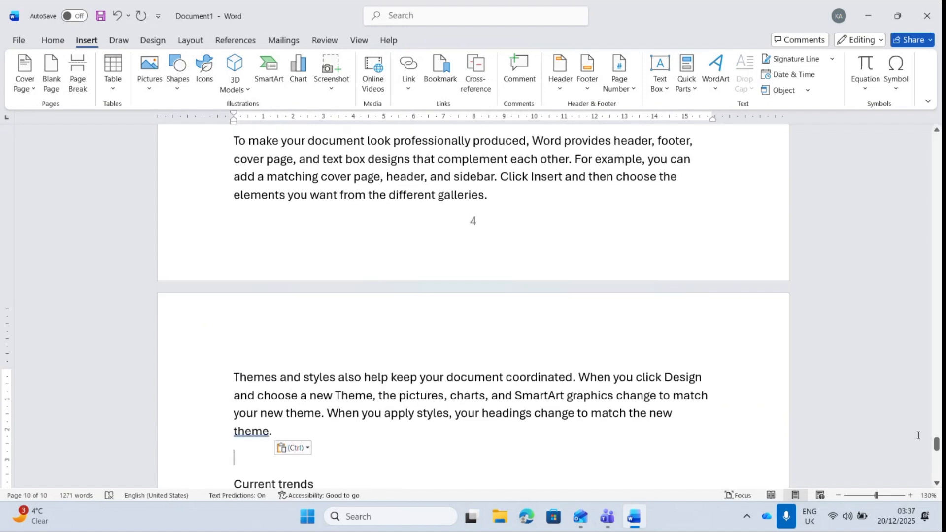
drag(937, 450, 937, 454)
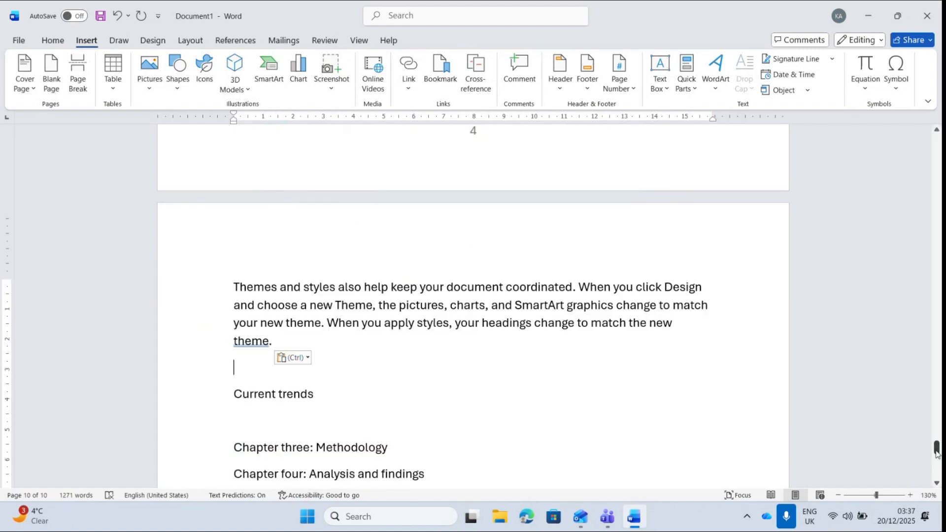
click(340, 397)
key(Return)
text(Video provides a powerful way to help you prove your point. When you click Online Video, you can paste in the embed code for the video you want to add. You can also type a keyword to search online for the video that best fits your document. To make your document look professionally produced, Word provides header, footer, cover page, and text box designs that complement each other. For example, you can add a matching cover page, header, and sidebar. Click Insert and then choose the elements you want from the different galleries. Themes and styles also help keep your document coordinated. When you click Design and choose a new Theme, the pictures, charts, and SmartArt graphics change to match your new theme. When you apply styles, your headings change to match the new theme.)
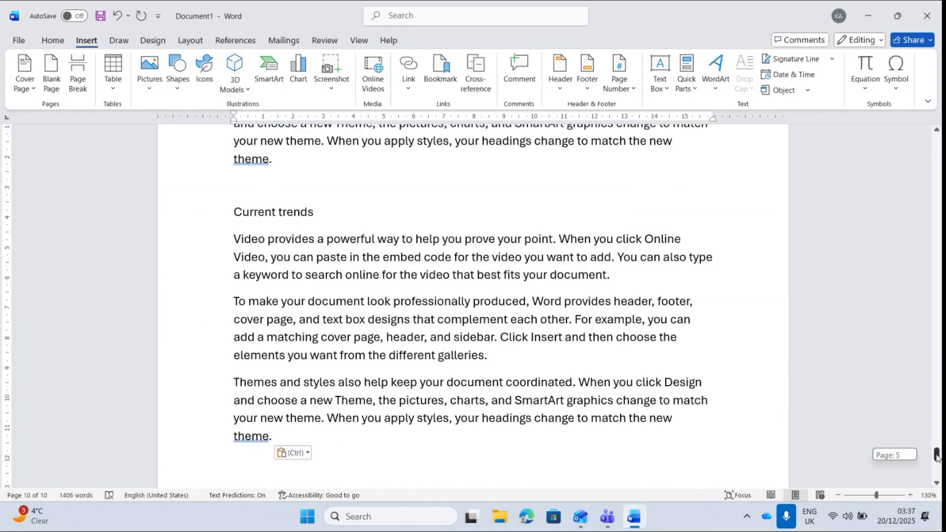
- Insert a page break directly before "Chapter three: Methodology"
drag(937, 455, 936, 464)
click(235, 269)
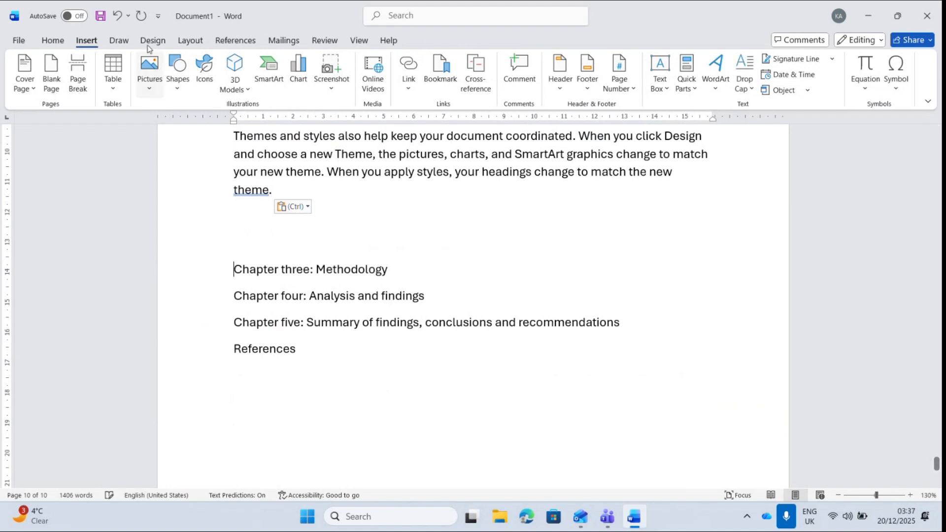
click(75, 88)
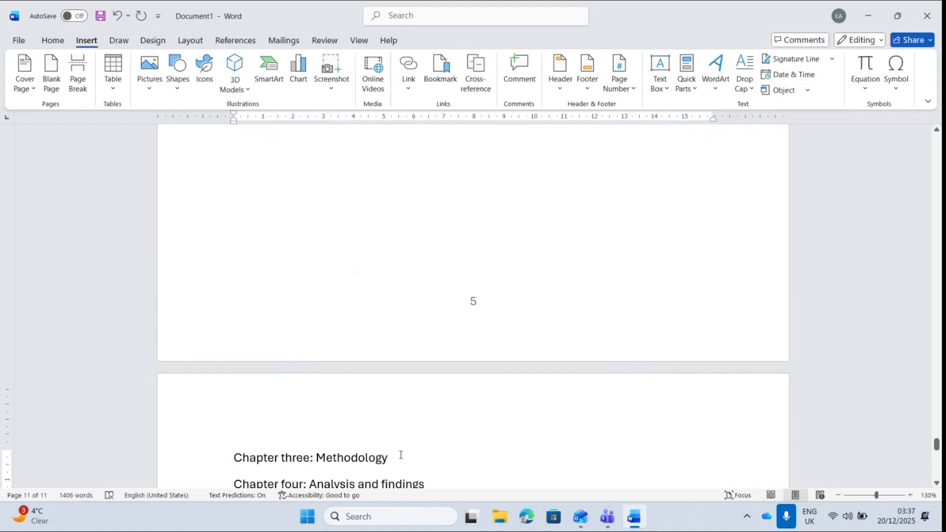
- Add the lines "Introduction" and "Research strategy" below "Chapter three: Methodology"
click(401, 455)
key(Return)
text(Intro)
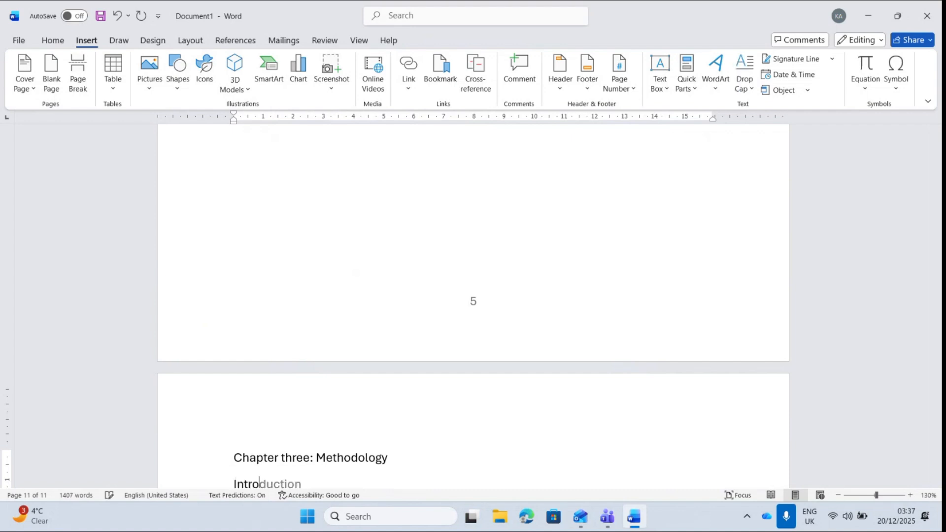
key(Tab)
key(Return)
text(Re)
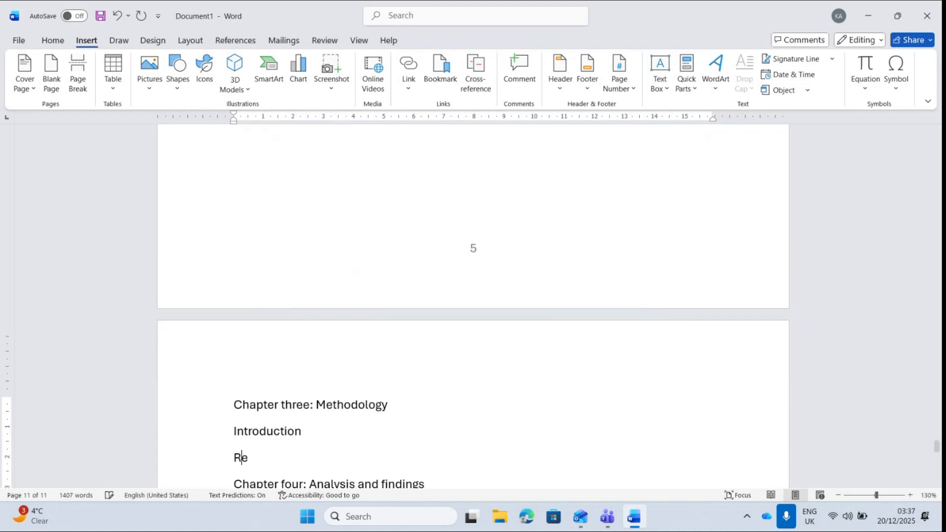
text(search str)
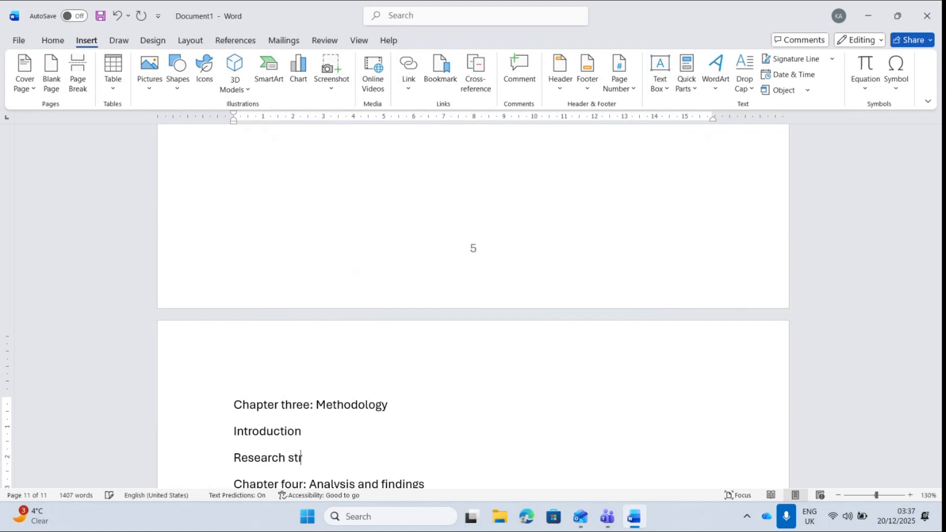
text(ategy)
key(Return)
- Add the lines "Research design" and "Data collection method" below "Research strategy" in Chapter three
text(R)
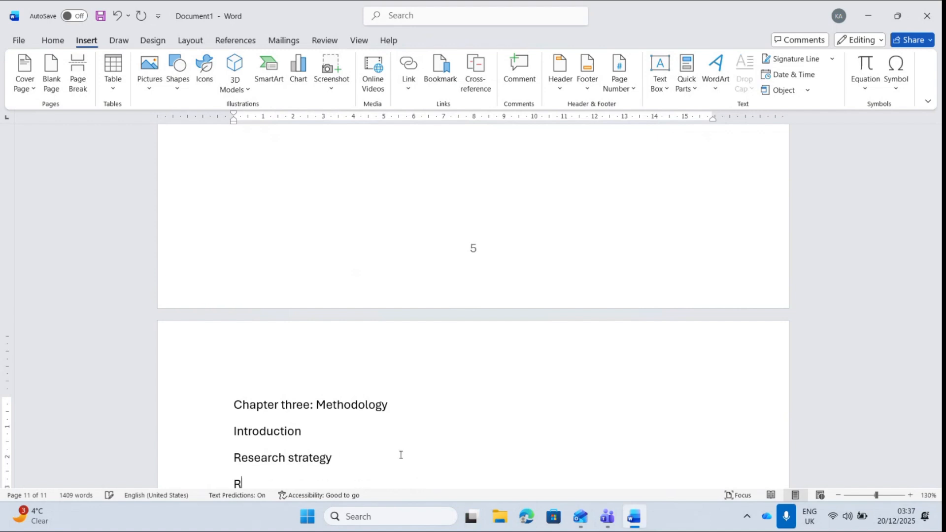
text(esearc)
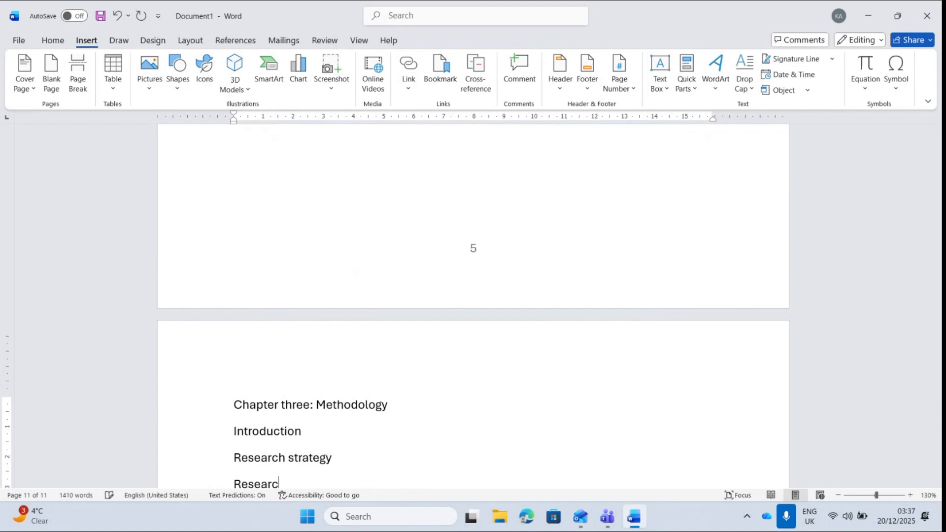
text(h design)
key(Return)
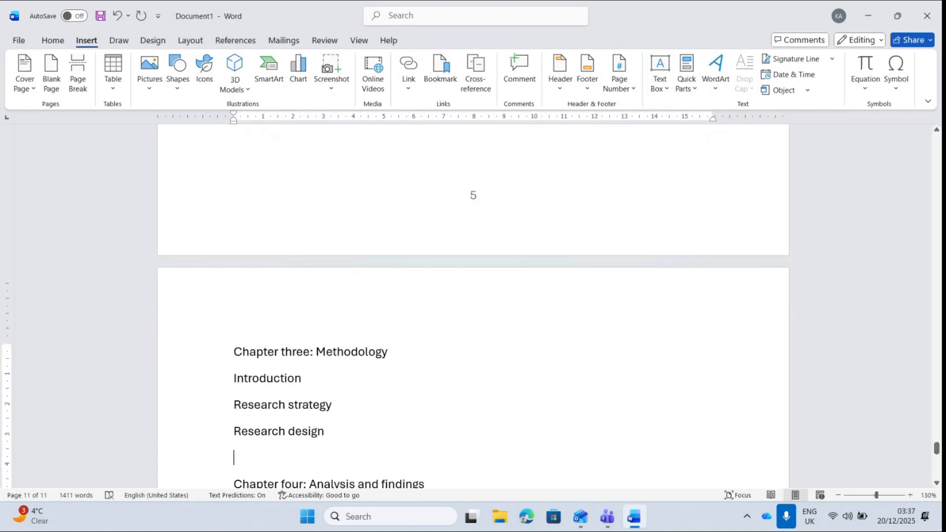
text(Data )
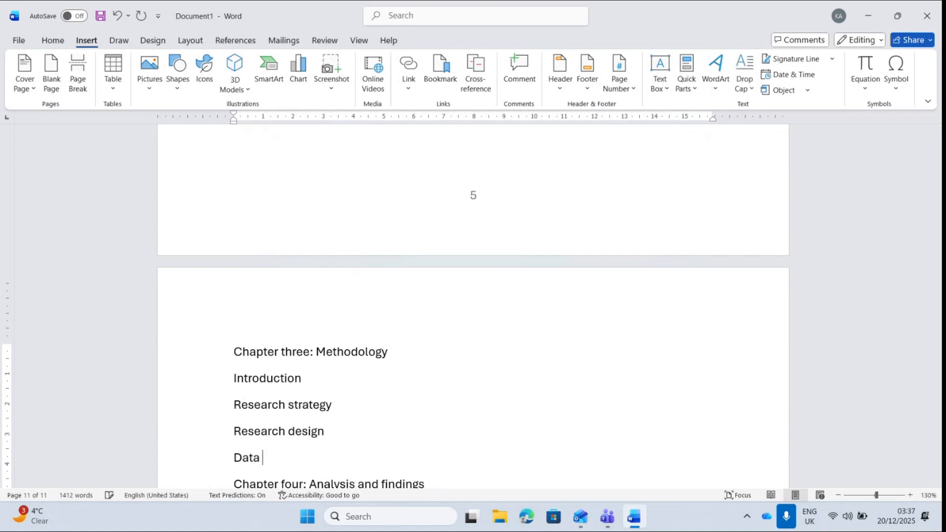
text(colle)
key(Tab)
text(me)
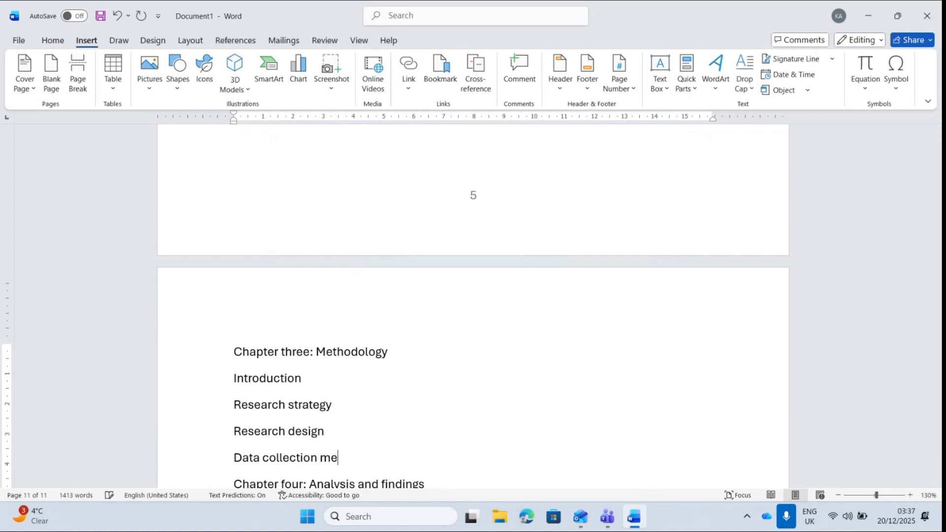
text(thod)
- Paste the copied placeholder paragraphs below both "Introduction" and "Research strategy" in Chapter three
click(310, 382)
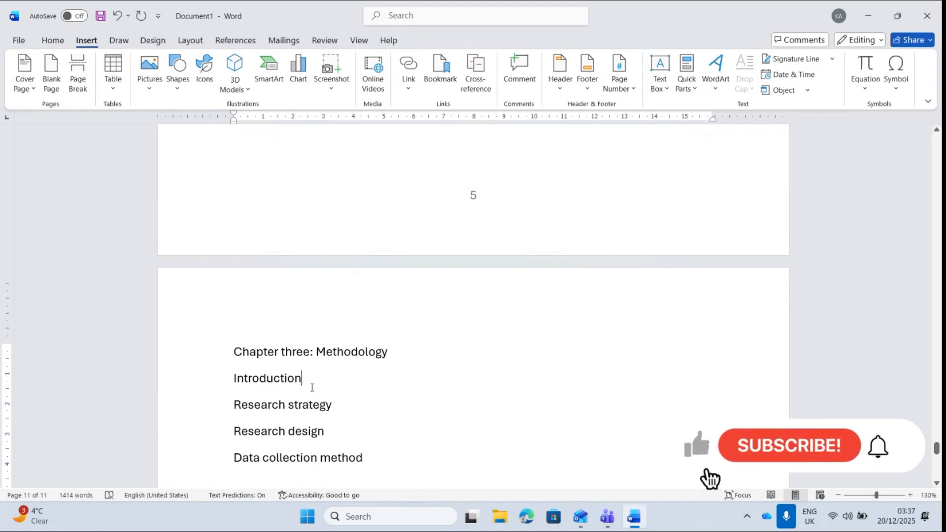
key(Return)
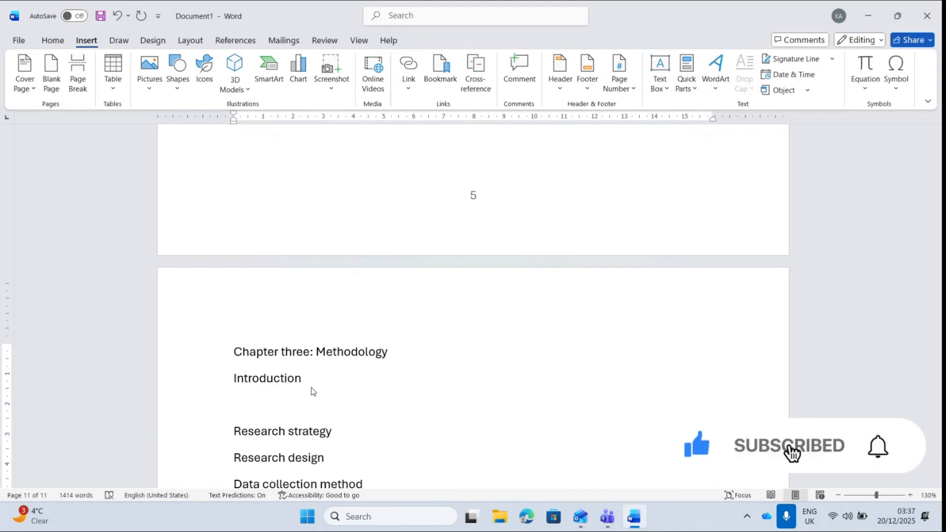
text(Video provides a powerful way to help you prove your point. When you click Online Video, you can paste in the embed code for the video you want to add. You can also type a keyword to search online for the video that best fits your document. To make your document look professionally produced, Word provides header, footer, cover page, and text box designs that complement each other. For example, you can add a matching cover page, header, and sidebar. Click Insert and then choose the elements you want from the different galleries. Themes and styles also help keep your document coordinated. When you click Design and choose a new Theme, the pictures, charts, and SmartArt graphics change to match your new theme. When you apply styles, your headings change to match the new theme.)
key(Down)
key(Down)
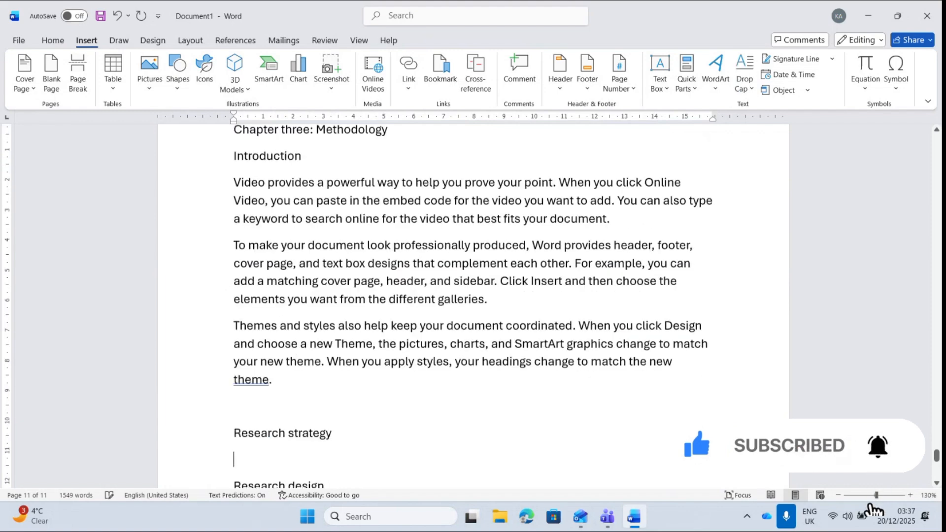
text(Video provides a powerful way to help you prove your point. When you click Online Video, you can paste in the embed code for the video you want to add. You can also type a keyword to search online for the video that best fits your document. To make your document look professionally produced, Word provides header, footer, cover page, and text box designs that complement each other. For example, you can add a matching cover page, header, and sidebar. Click Insert and then choose the elements you want from the different galleries. Themes and styles also help keep your document coordinated. When you click Design and choose a new Theme, the pictures, charts, and SmartArt graphics change to match your new theme. When you apply styles, your headings change to match the new theme.)
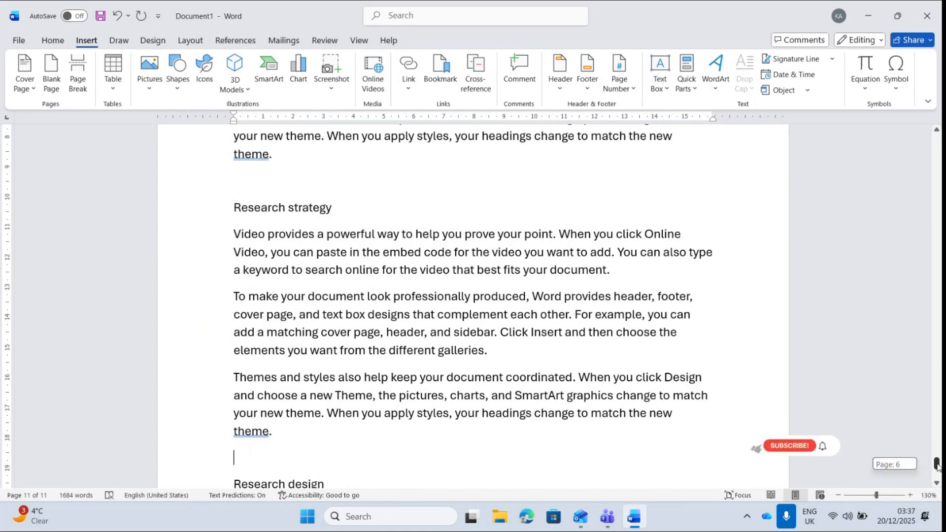
- Paste the copied placeholder paragraphs below both "Research design" and "Data collection method" in Chapter three
scroll(349, 287, down, 4)
click(334, 287)
key(Return)
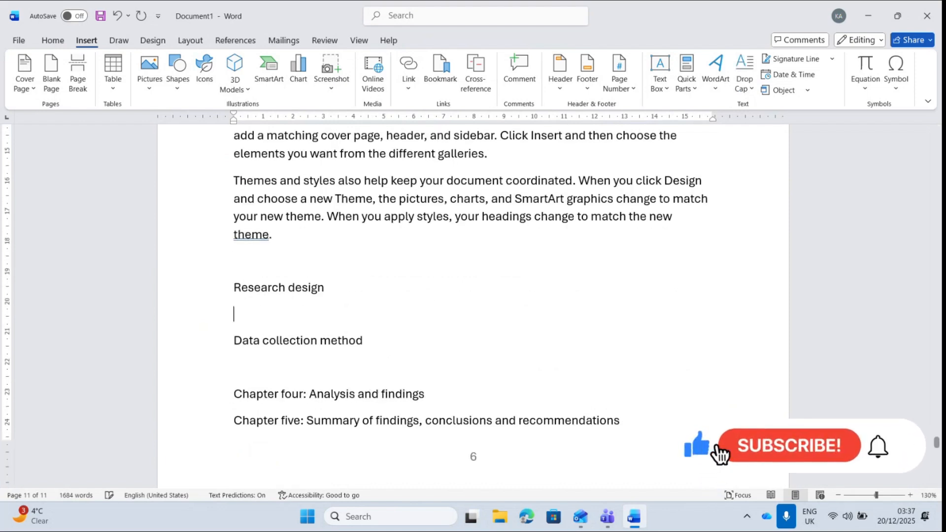
text(Video provides a powerful way to help you prove your point. When you click Online Video, you can paste in the embed code for the video you want to add. You can also type a keyword to search online for the video that best fits your document. To make your document look professionally produced, Word provides header, footer, cover page, and text box designs that complement each other. For example, you can add a matching cover page, header, and sidebar. Click Insert and then choose the elements you want from the different galleries. Themes and styles also help keep your document coordinated. When you click Design and choose a new Theme, the pictures, charts, and SmartArt graphics change to match your new theme. When you apply styles, your headings change to match the new theme.)
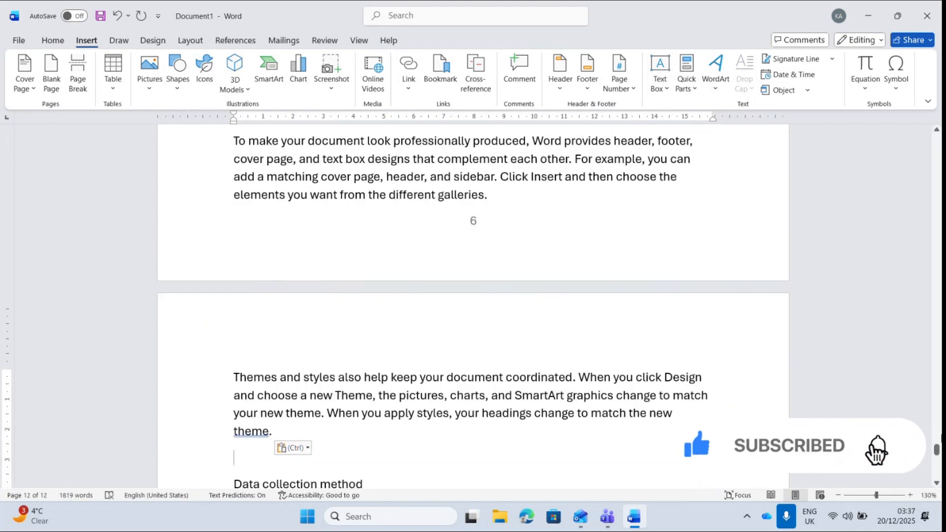
scroll(936, 450, down, 5)
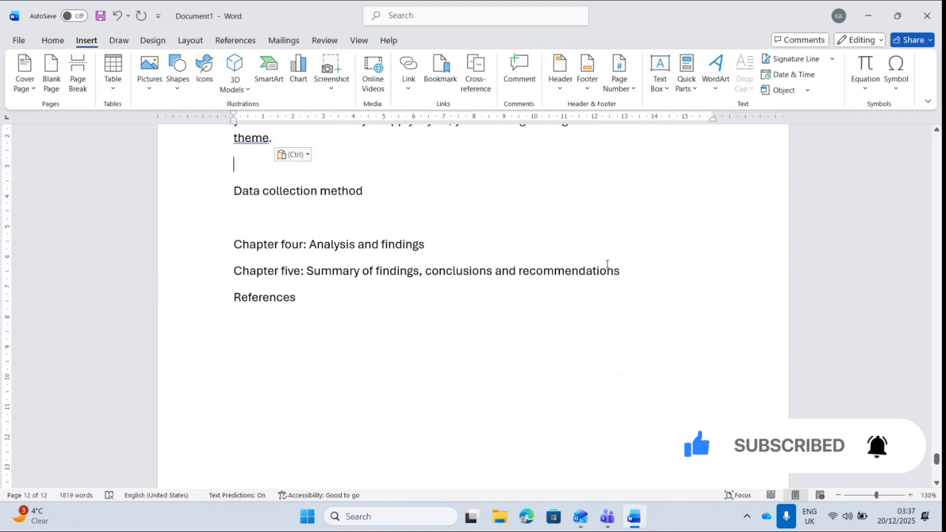
click(260, 212)
text(Video provides a powerful way to help you prove your point. When you click Online Video, you can paste in the embed code for the video you want to add. You can also type a keyword to search online for the video that best fits your document. To make your document look professionally produced, Word provides header, footer, cover page, and text box designs that complement each other. For example, you can add a matching cover page, header, and sidebar. Click Insert and then choose the elements you want from the different galleries. Themes and styles also help keep your document coordinated. When you click Design and choose a new Theme, the pictures, charts, and SmartArt graphics change to match your new theme. When you apply styles, your headings change to match the new theme.)
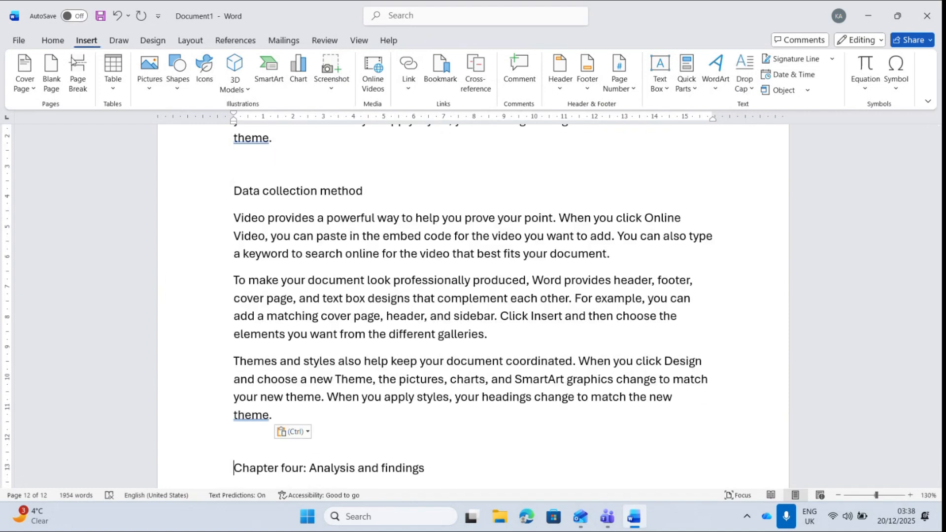
- Insert a page break before "Chapter four: Analysis and findings" and add the line "Introduction" below that heading
click(77, 90)
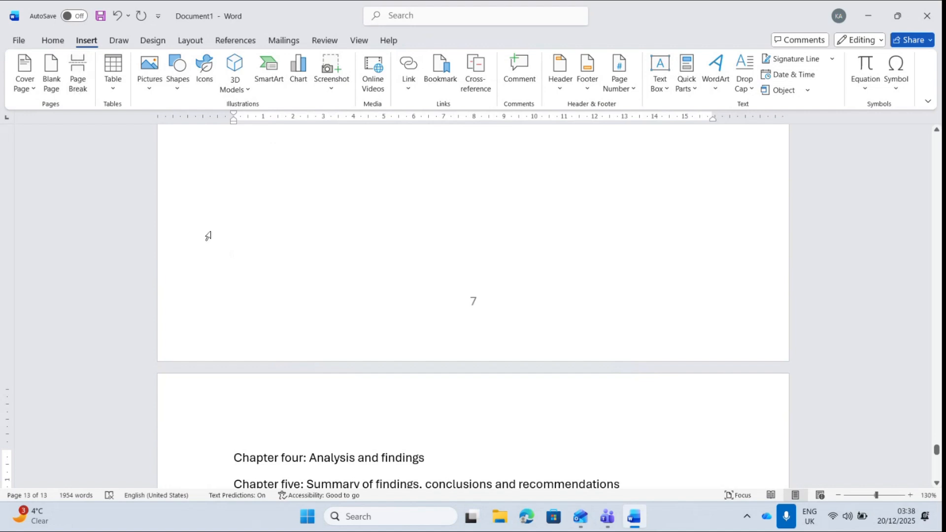
key(Return)
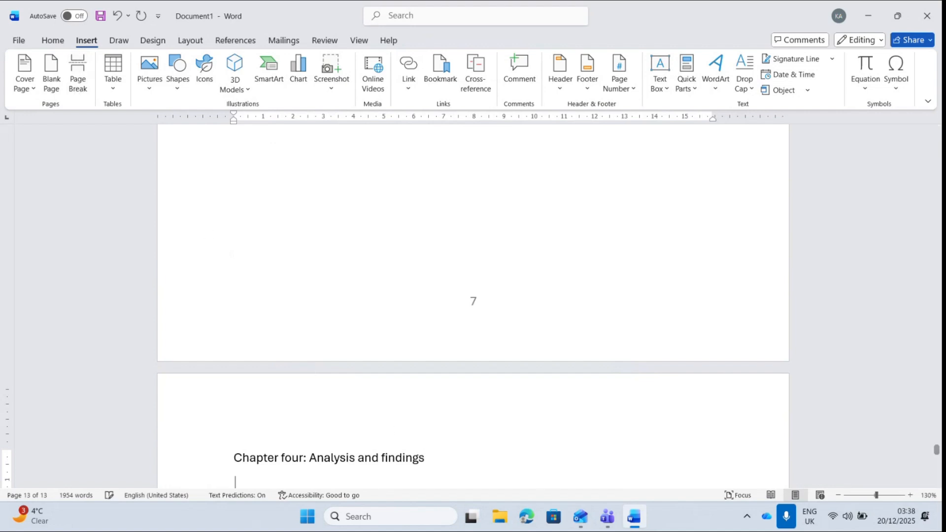
text(Intro)
key(Tab)
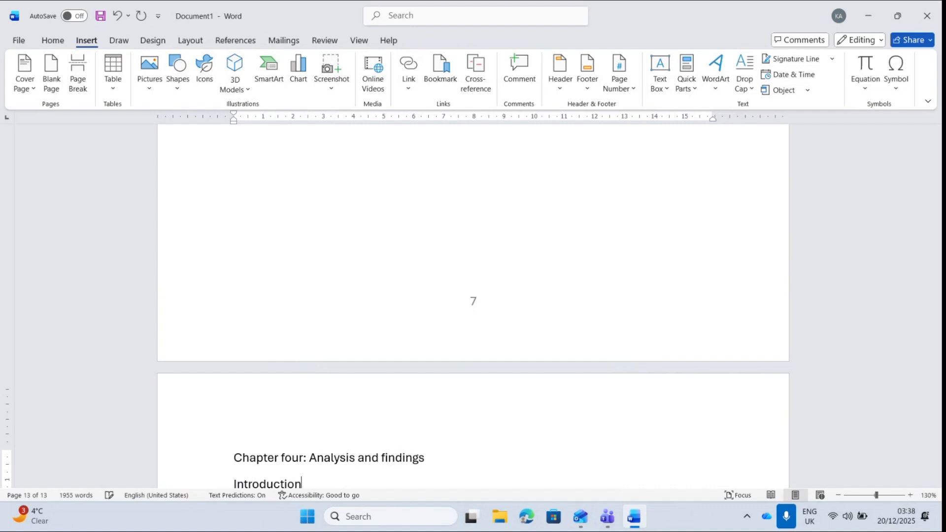
- Add the lines "Accuracy plot" and "Loss plot" below "Introduction" in Chapter four
key(Return)
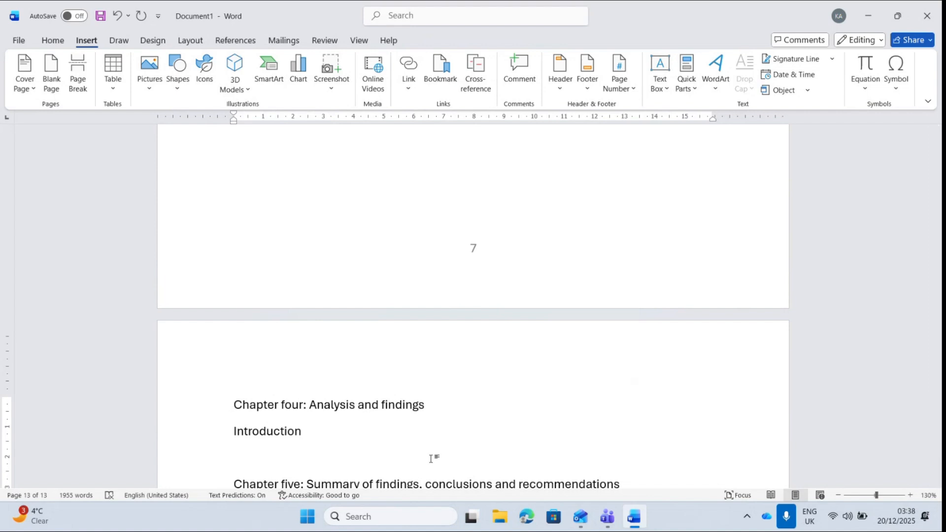
text(Acc)
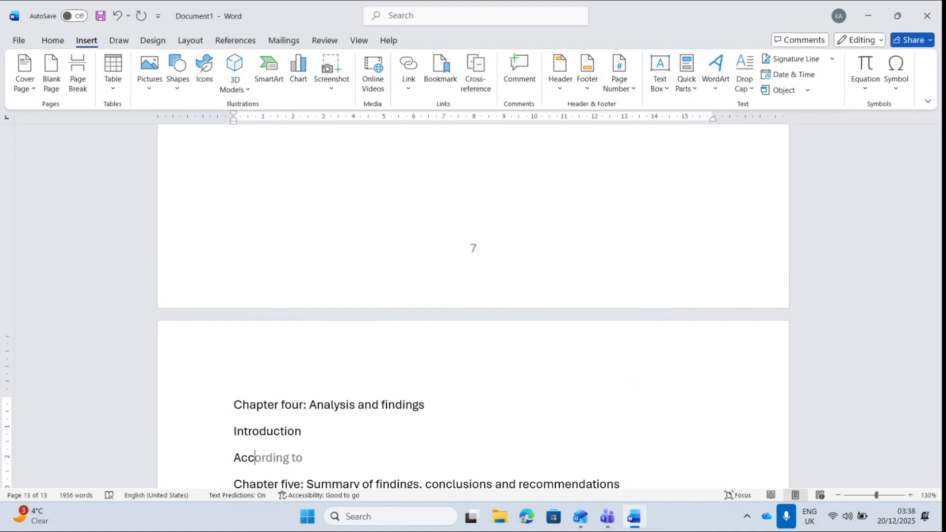
text(urat)
key(BackSpace)
text(cy plot)
key(Return)
text(Los)
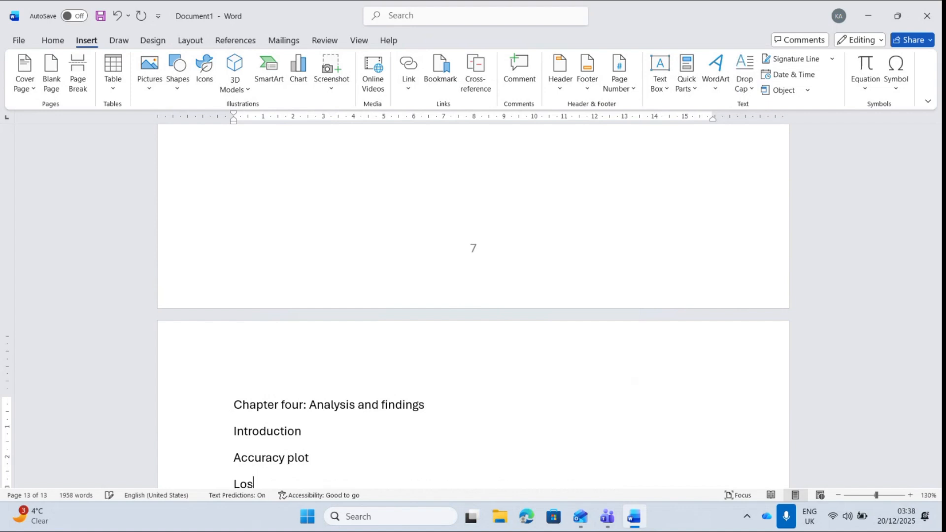
text(s plott)
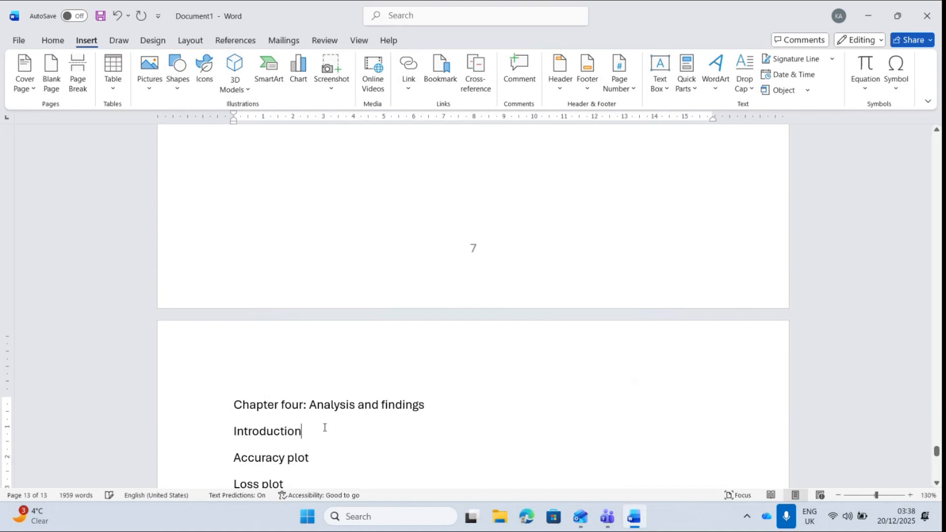
- Paste the copied placeholder paragraphs below "Introduction", "Accuracy plot" and "Loss plot" in Chapter four
key(Return)
text(Video provides a powerful way to help you prove your point. When you click Online Video, you can paste in the embed code for the video you want to add. You can also type a keyword to search online for the video that best fits your document. To make your document look professionally produced, Word provides header, footer, cover page, and text box designs that complement each other. For example, you can add a matching cover page, header, and sidebar. Click Insert and then choose the elements you want from the different galleries. Themes and styles also help keep your document coordinated. When you click Design and choose a new Theme, the pictures, charts, and SmartArt graphics change to match your new theme. When you apply styles, your headings change to match the new theme.)
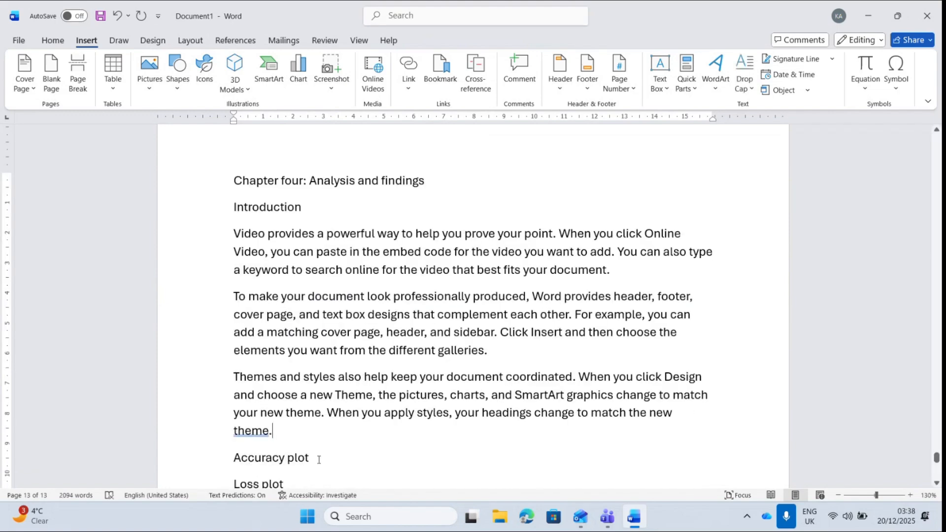
key(Return)
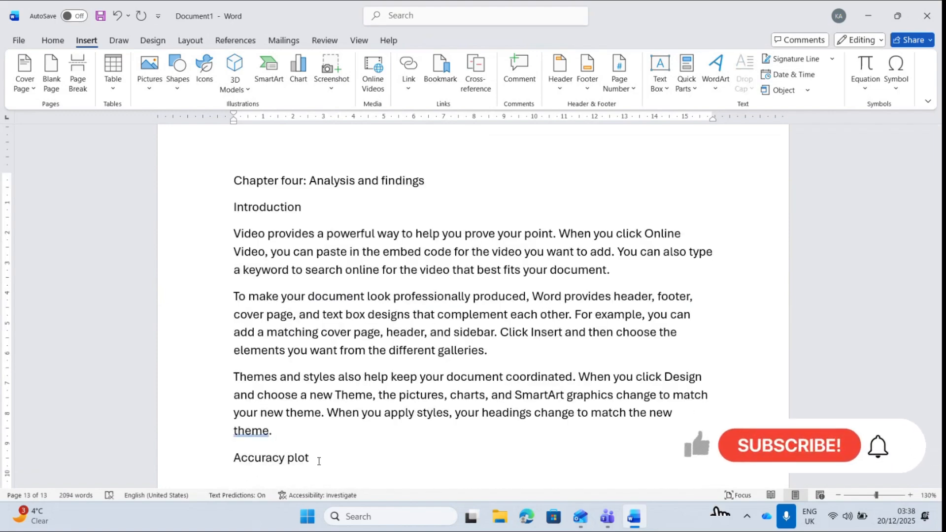
text(Video provides a powerful way to help you prove your point. When you click Online Video, you can paste in the embed code for the video you want to add. You can also type a keyword to search online for the video that best fits your document. To make your document look professionally produced, Word provides header, footer, cover page, and text box designs that complement each other. For example, you can add a matching cover page, header, and sidebar. Click Insert and then choose the elements you want from the different galleries. Themes and styles also help keep your document coordinated. When you click Design and choose a new Theme, the pictures, charts, and SmartArt graphics change to match your new theme. When you apply styles, your headings change to match the new theme.)
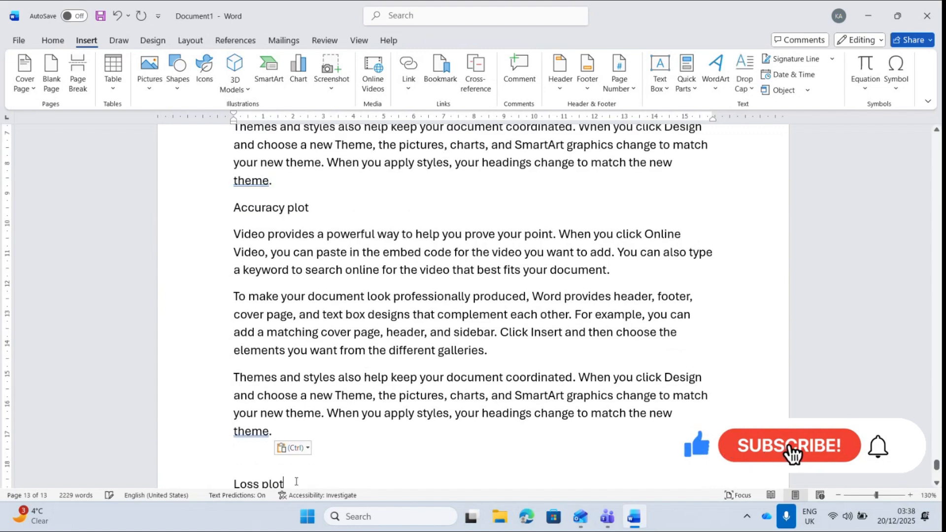
key(Return)
text(Video provides a powerful way to help you prove your point. When you click Online Video, you can paste in the embed code for the video you want to add. You can also type a keyword to search online for the video that best fits your document. To make your document look professionally produced, Word provides header, footer, cover page, and text box designs that complement each other. For example, you can add a matching cover page, header, and sidebar. Click Insert and then choose the elements you want from the different galleries. Themes and styles also help keep your document coordinated. When you click Design and choose a new Theme, the pictures, charts, and SmartArt graphics change to match your new theme. When you apply styles, your headings change to match the new theme.)
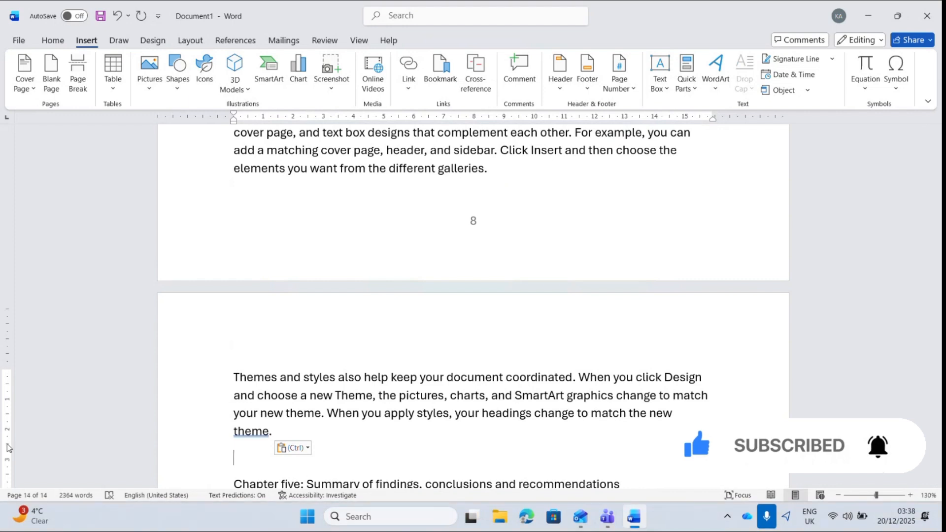
- Insert a page break before "Chapter five: Summary of findings, conclusions and recommendations"
key(Down)
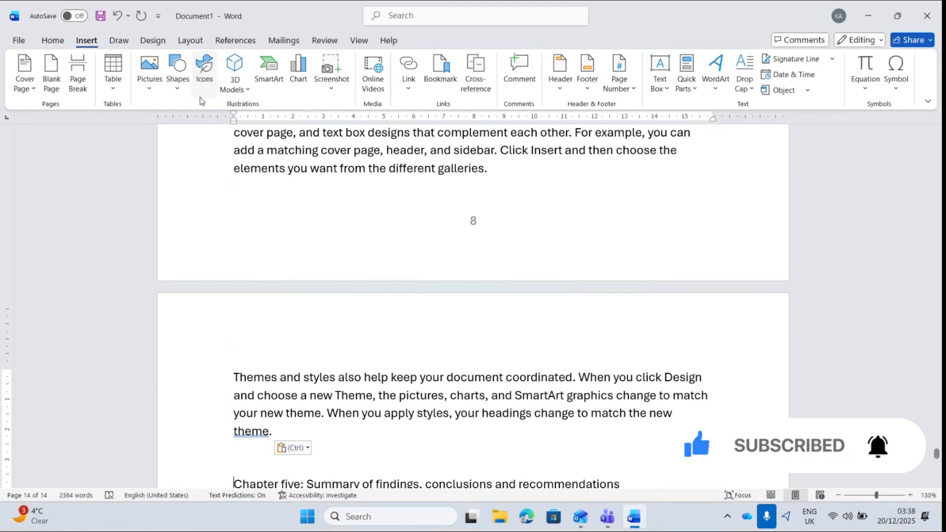
click(78, 73)
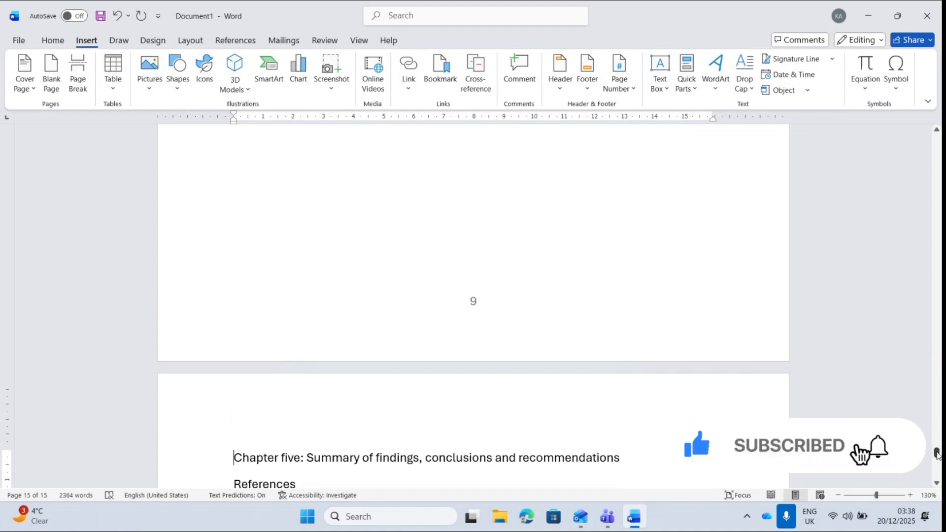
drag(937, 457, 938, 457)
- Add the subheading "Introduction" below the Chapter five heading and paste the copied placeholder paragraphs under it
click(636, 344)
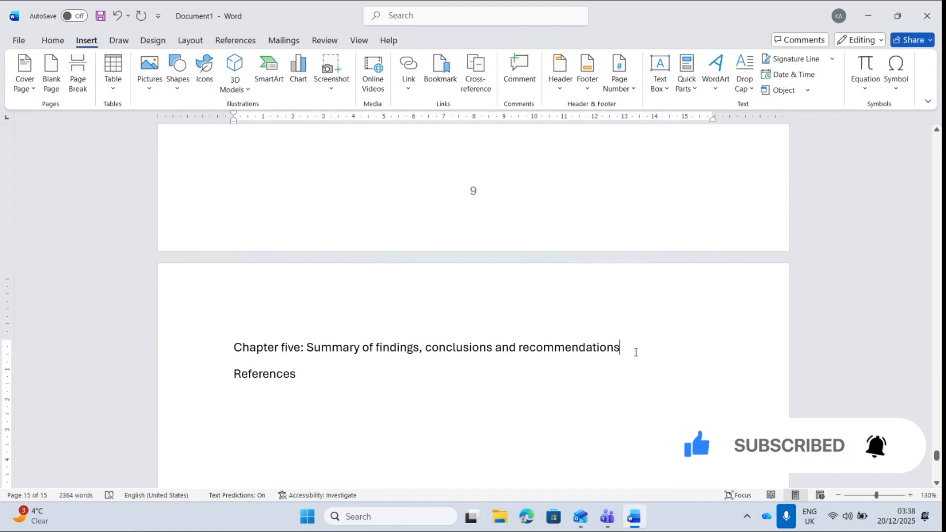
key(Return)
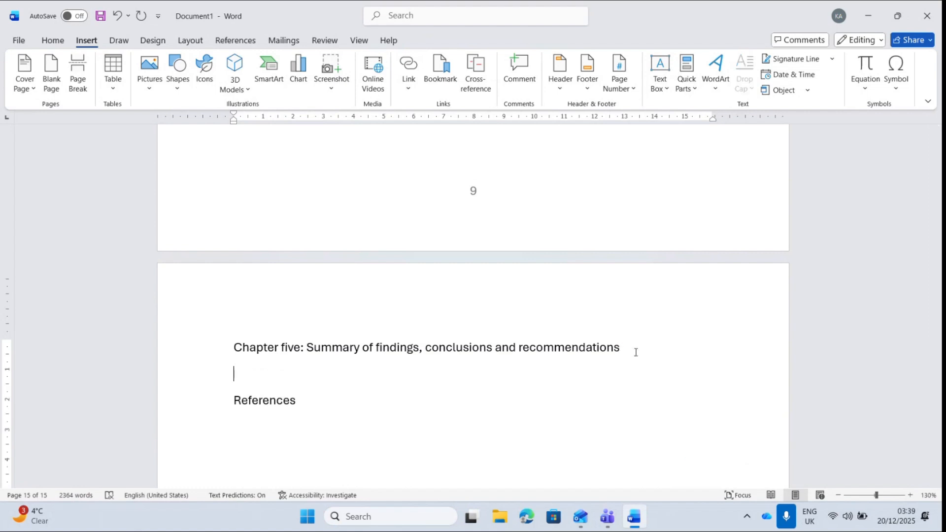
text(Introduction)
key(Return)
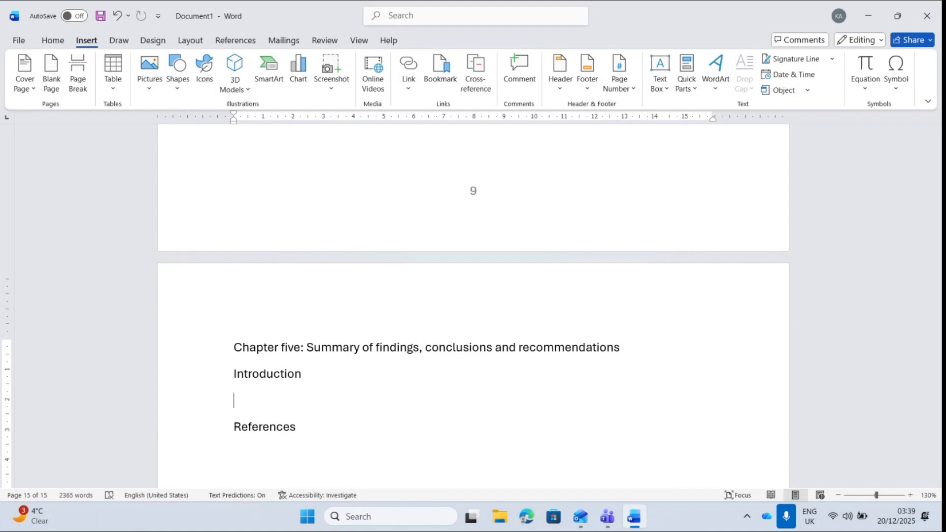
text(Video provides a powerful way to help you prove your point. When you click Online Video, you can paste in the embed code for the video you want to add. You can also type a keyword to search online for the video that best fits your document. To make your document look professionally produced, Word provides header, footer, cover page, and text box designs that complement each other. For example, you can add a matching cover page, header, and sidebar. Click Insert and then choose the elements you want from the different galleries. Themes and styles also help keep your document coordinated. When you click Design and choose a new Theme, the pictures, charts, and SmartArt graphics change to match your new theme. When you apply styles, your headings change to match the new theme.)
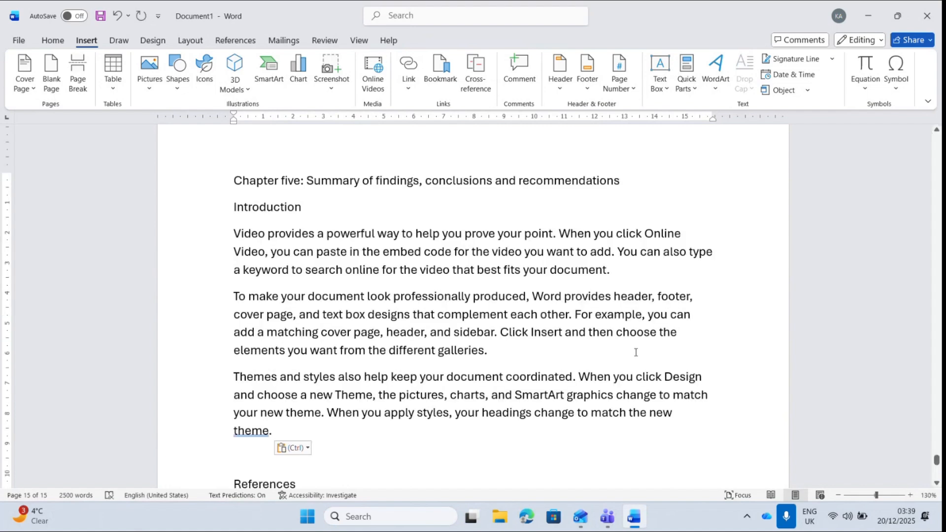
- Add the subheading "Summary of findings" in Chapter five and paste the copied placeholder paragraphs under it
text(Summary)
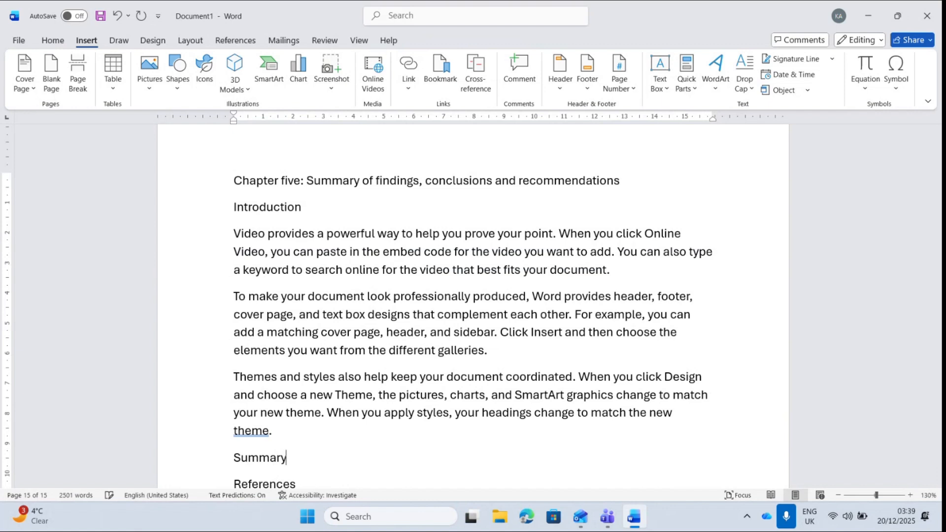
text( of findings)
key(Return)
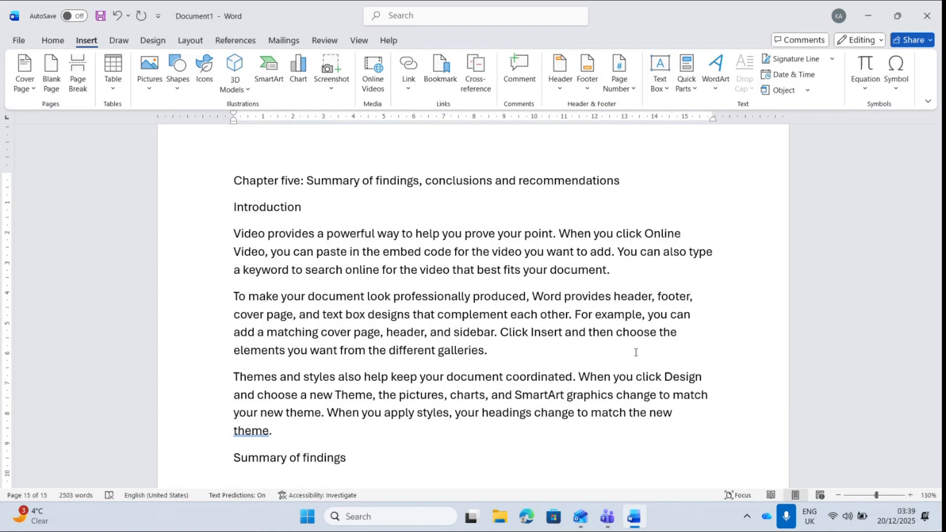
text(Video provides a powerful way to help you prove your point. When you click Online Video, you can paste in the embed code for the video you want to add. You can also type a keyword to search online for the video that best fits your document. To make your document look professionally produced, Word provides header, footer, cover page, and text box designs that complement each other. For example, you can add a matching cover page, header, and sidebar. Click Insert and then choose the elements you want from the different galleries. Themes and styles also help keep your document coordinated. When you click Design and choose a new Theme, the pictures, charts, and SmartArt graphics change to match your new theme. When you apply styles, your headings change to match the new theme.)
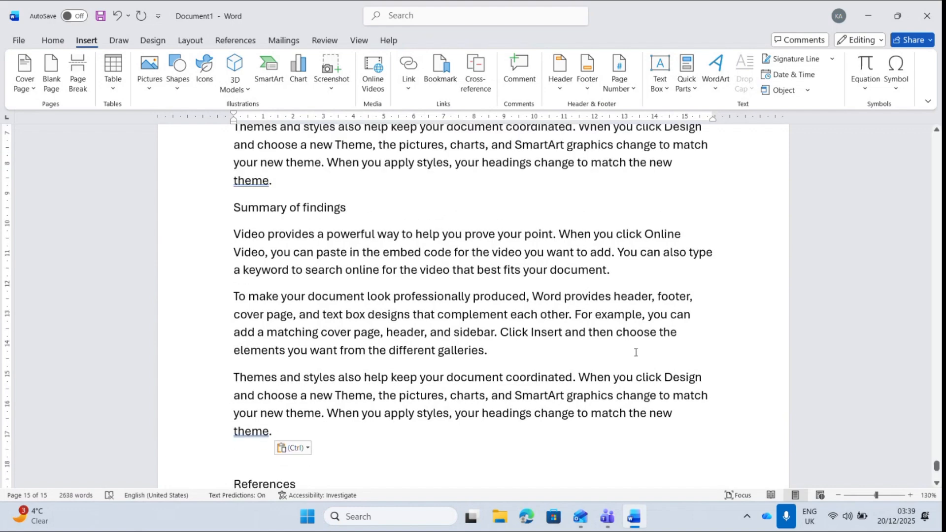
- Add the subheading "Conclusion" in Chapter five and paste the copied placeholder paragraphs under it
text(C)
key(BackSpace)
text(Co)
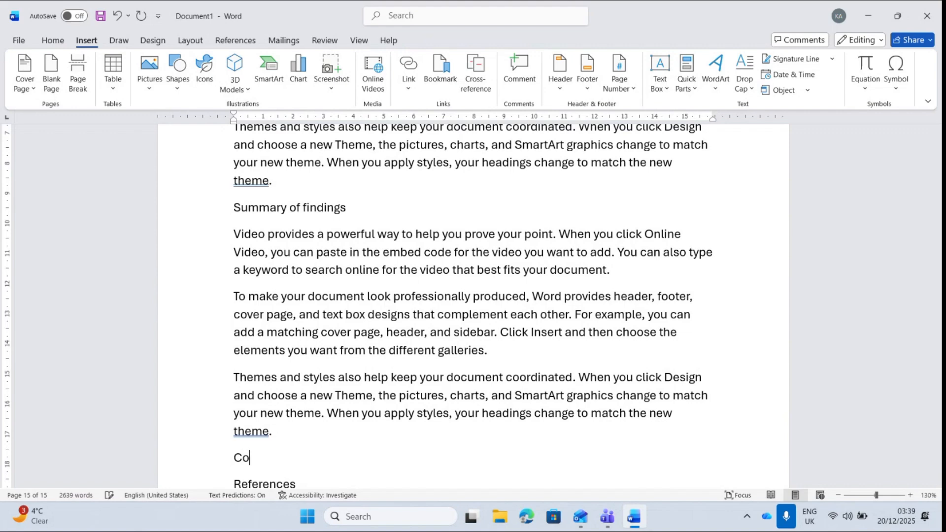
text(nc)
key(Tab)
key(Return)
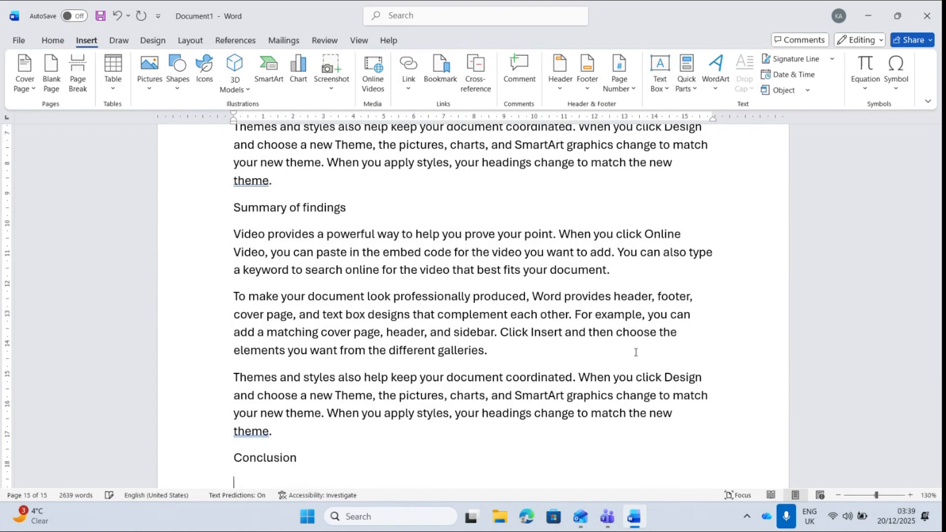
text(Video provides a powerful way to help you prove your point. When you click Online Video, you can paste in the embed code for the video you want to add. You can also type a keyword to search online for the video that best fits your document. To make your document look professionally produced, Word provides header, footer, cover page, and text box designs that complement each other. For example, you can add a matching cover page, header, and sidebar. Click Insert and then choose the elements you want from the different galleries. Themes and styles also help keep your document coordinated. When you click Design and choose a new Theme, the pictures, charts, and SmartArt graphics change to match your new theme. When you apply styles, your headings change to match the new theme.)
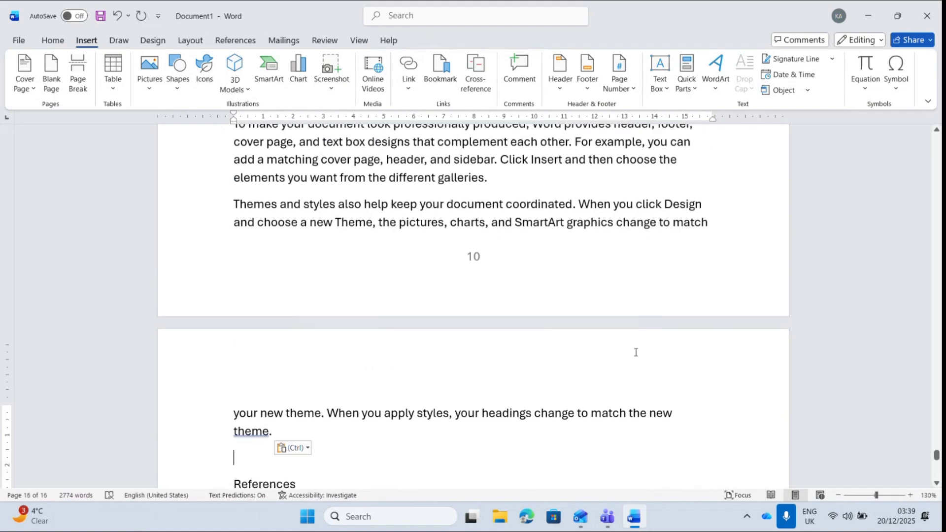
- Add the subheading "Recommendation" with the copied placeholder paragraphs in Chapter five, and insert a page break before "References"
text(Res)
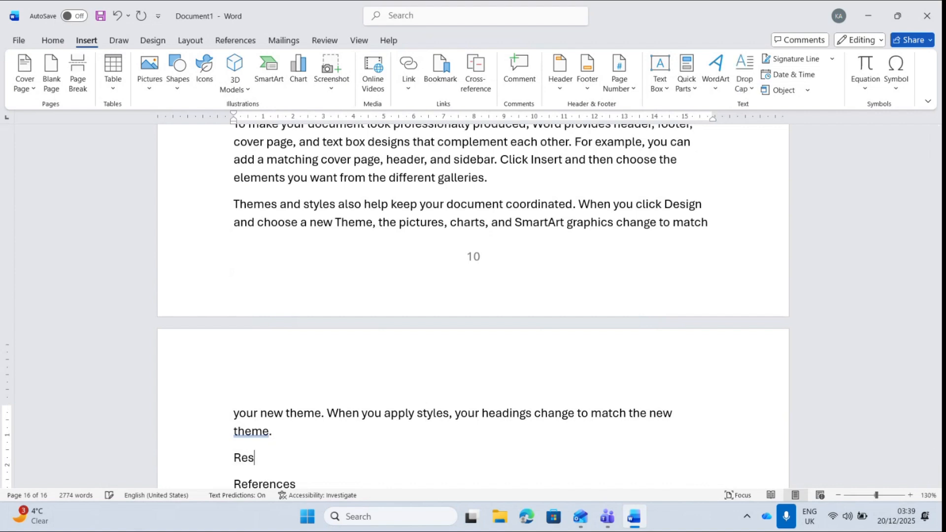
key(BackSpace)
text(comme)
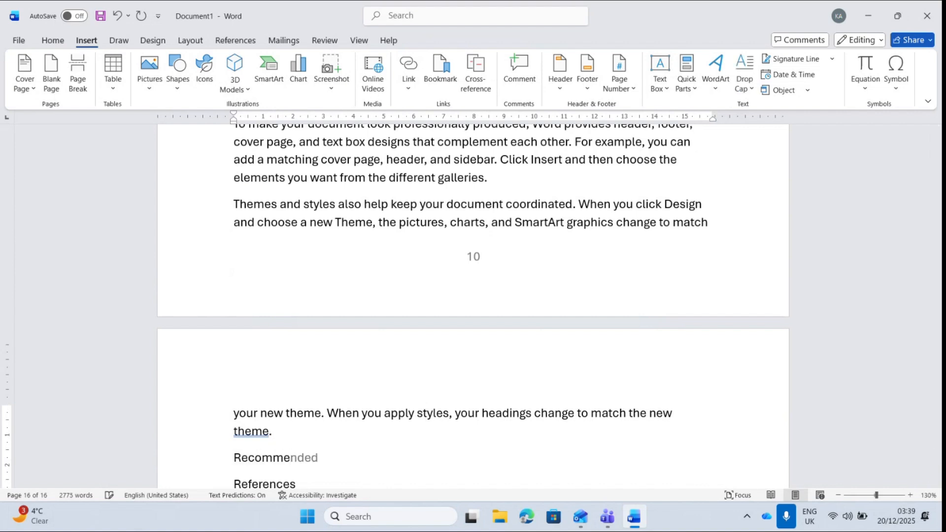
text(ndation)
key(Return)
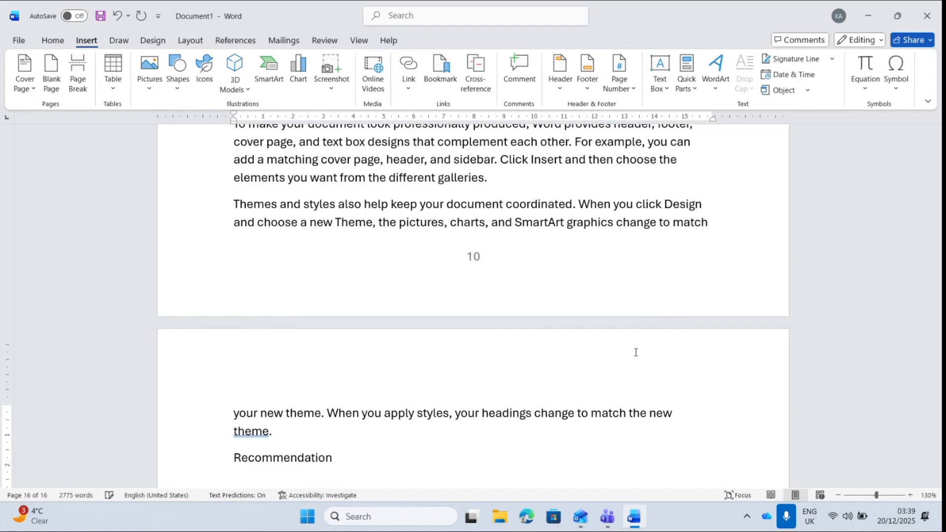
key(ctrl+v)
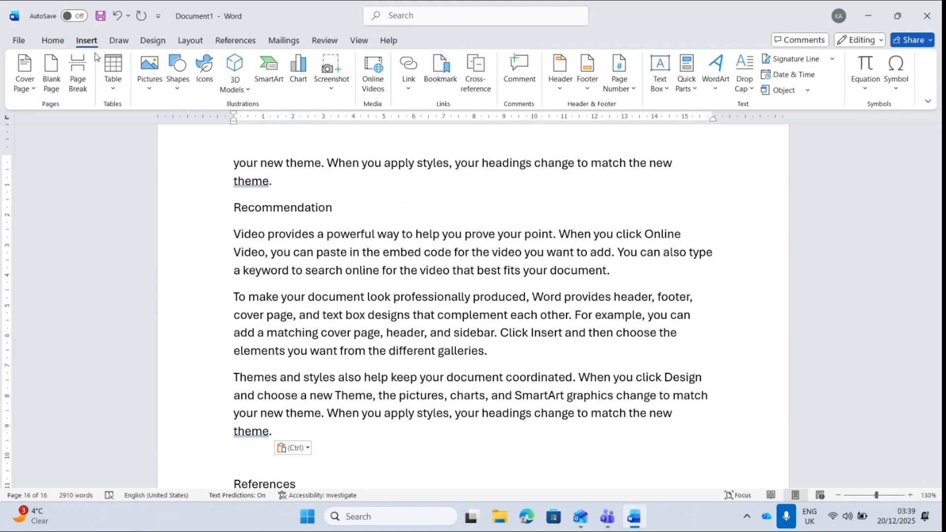
click(78, 74)
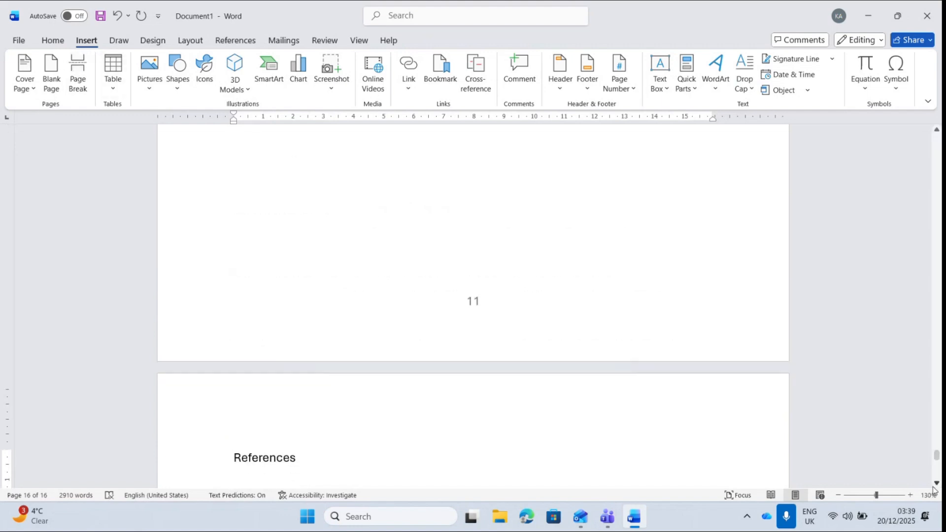
- Modify the Heading 1 style to use the Times New Roman font at size 12
drag(938, 458, 935, 142)
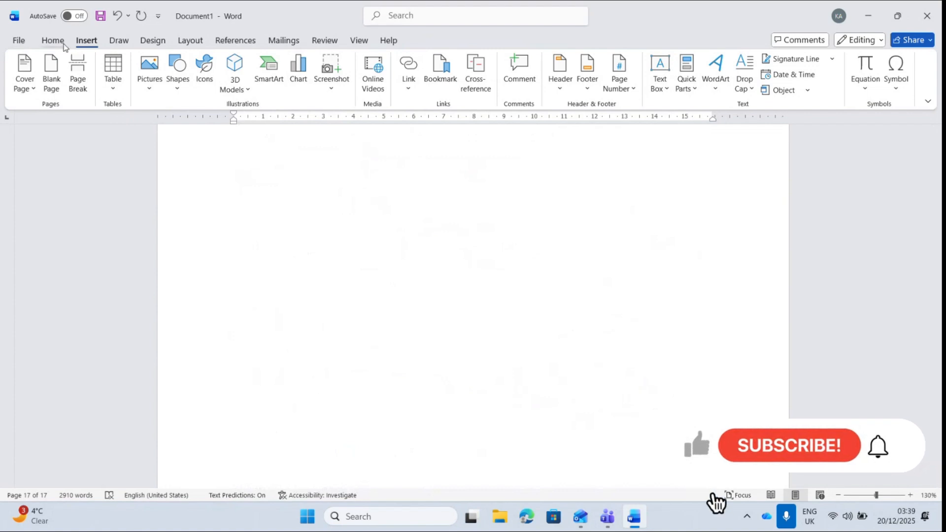
click(53, 41)
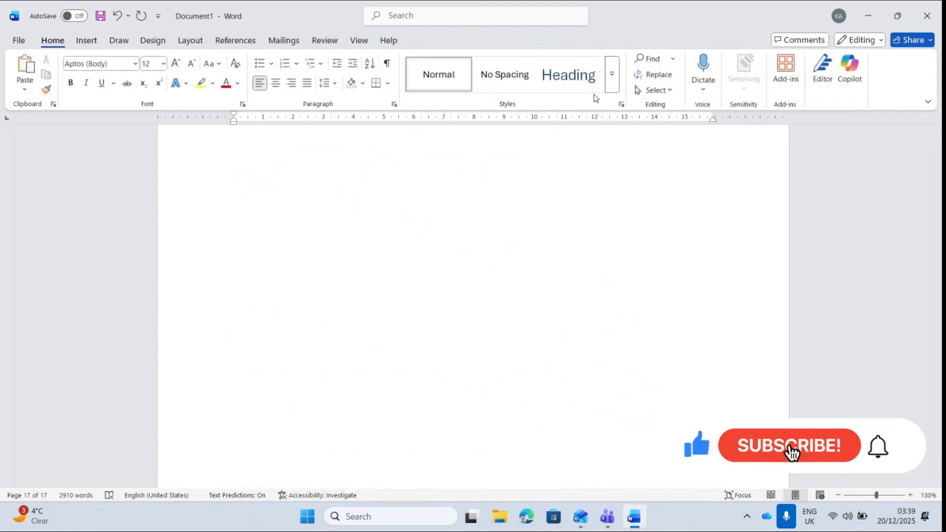
click(613, 85)
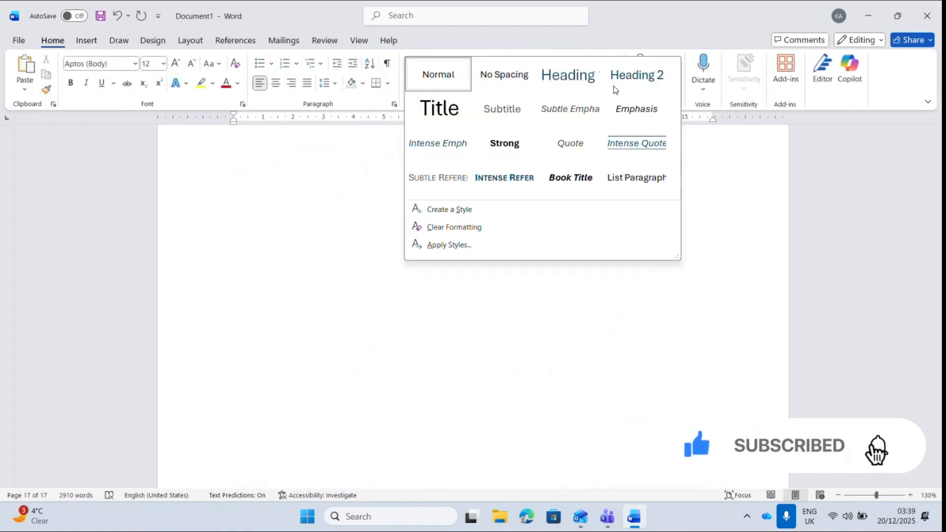
right_click(582, 85)
click(604, 111)
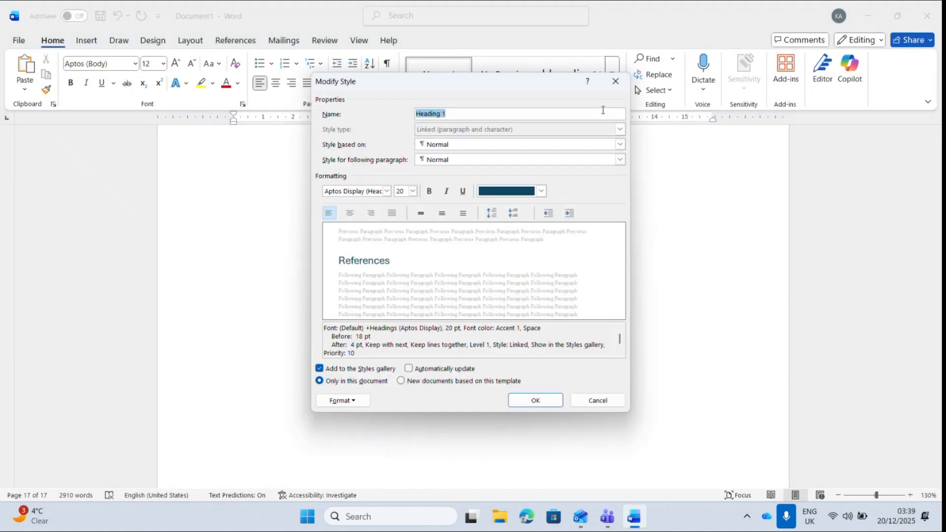
click(387, 192)
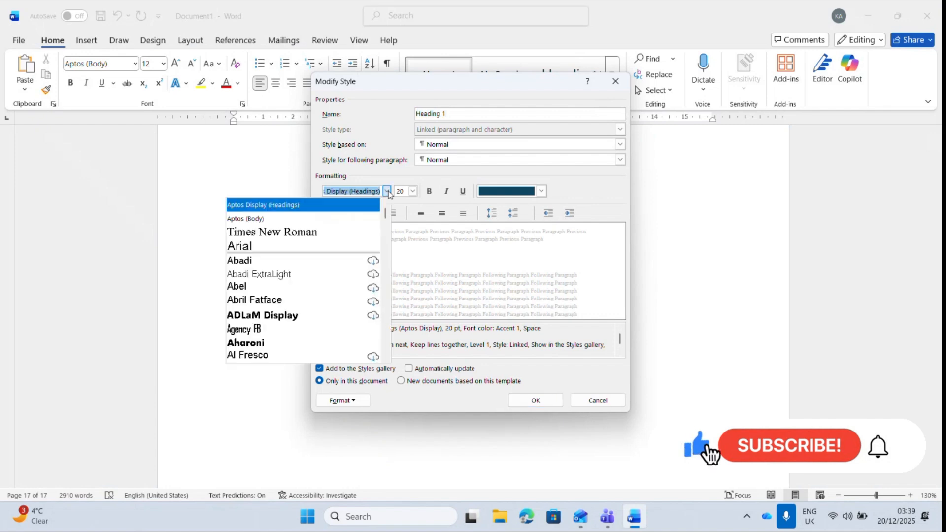
click(318, 232)
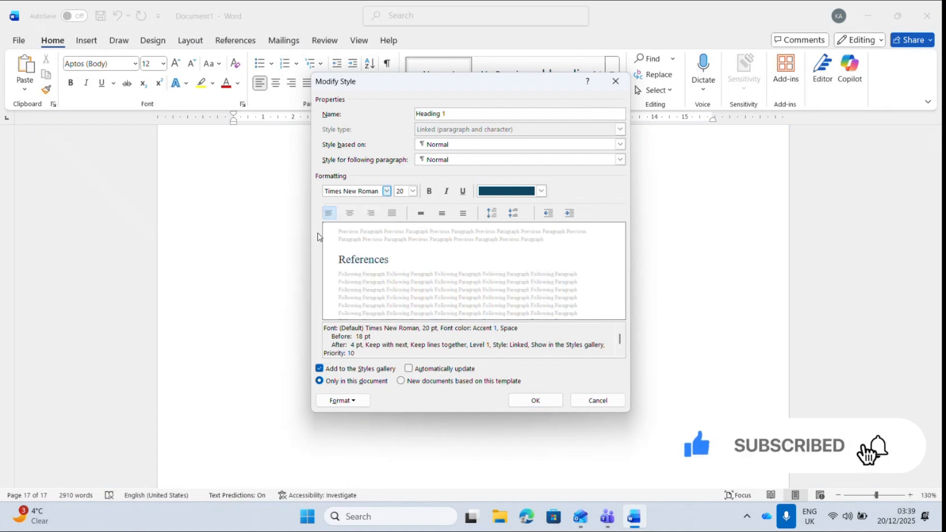
click(413, 192)
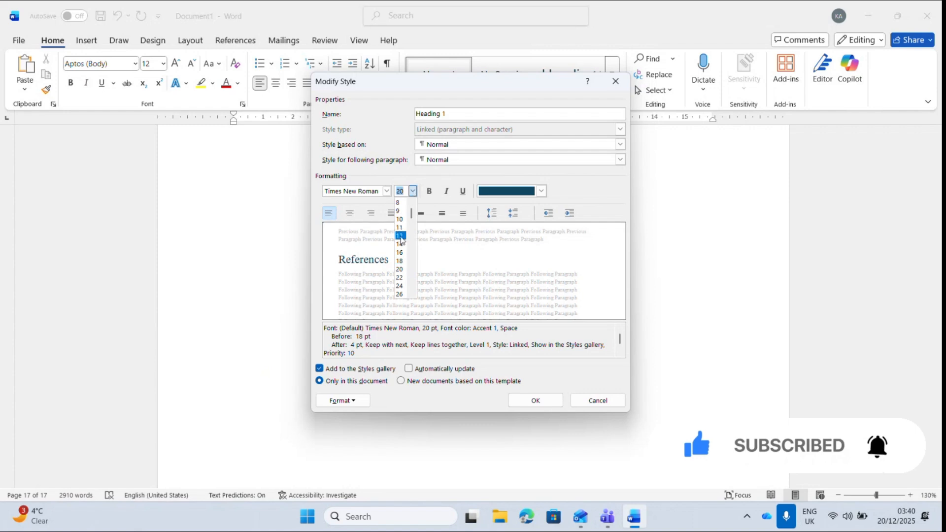
click(400, 236)
- Make the Heading 1 style bold with the Automatic font colour and apply the style changes
click(429, 191)
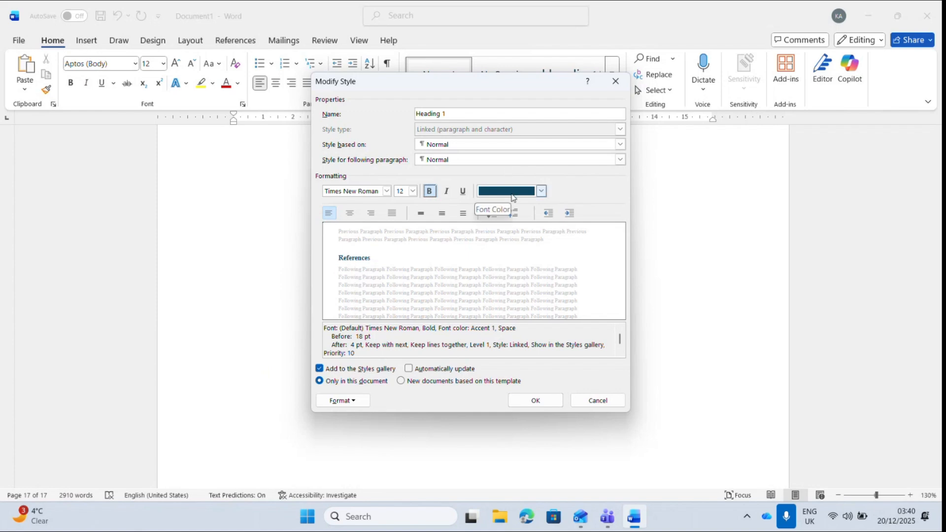
click(514, 193)
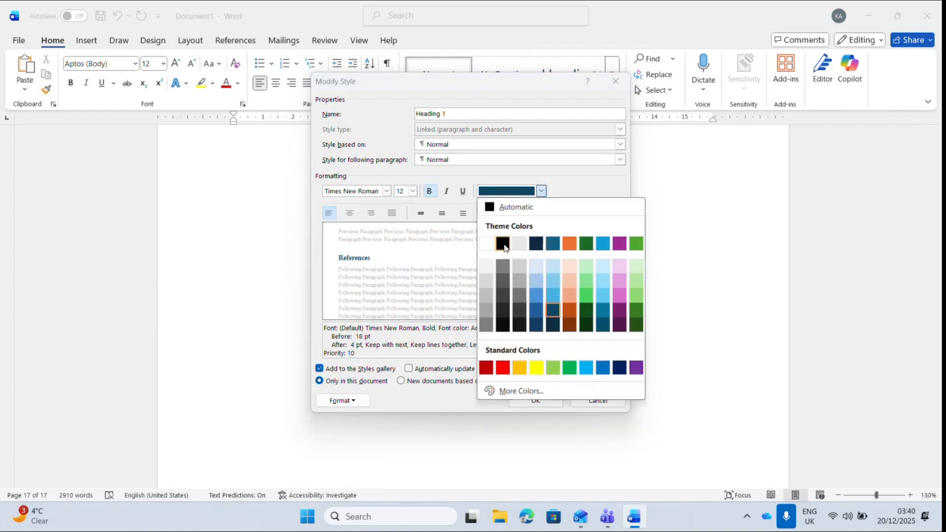
click(503, 244)
click(495, 196)
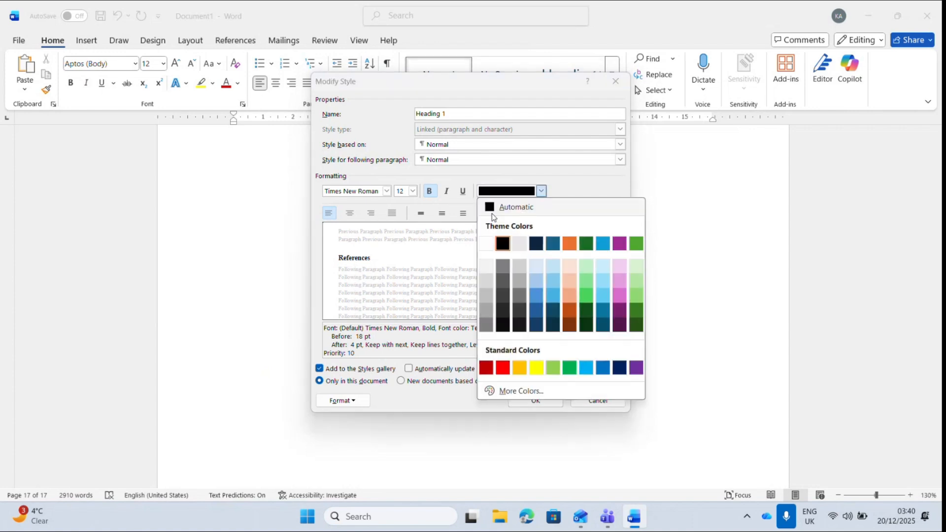
click(494, 212)
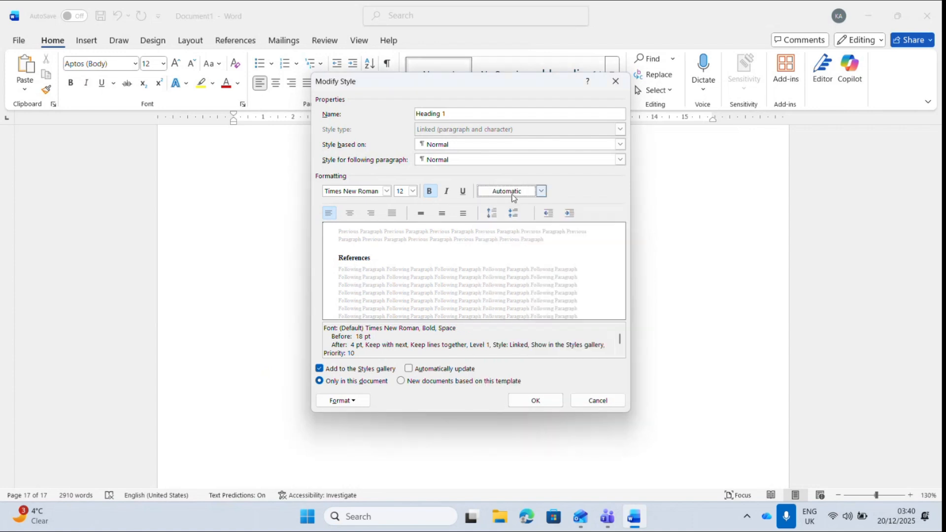
click(511, 192)
click(499, 210)
click(536, 401)
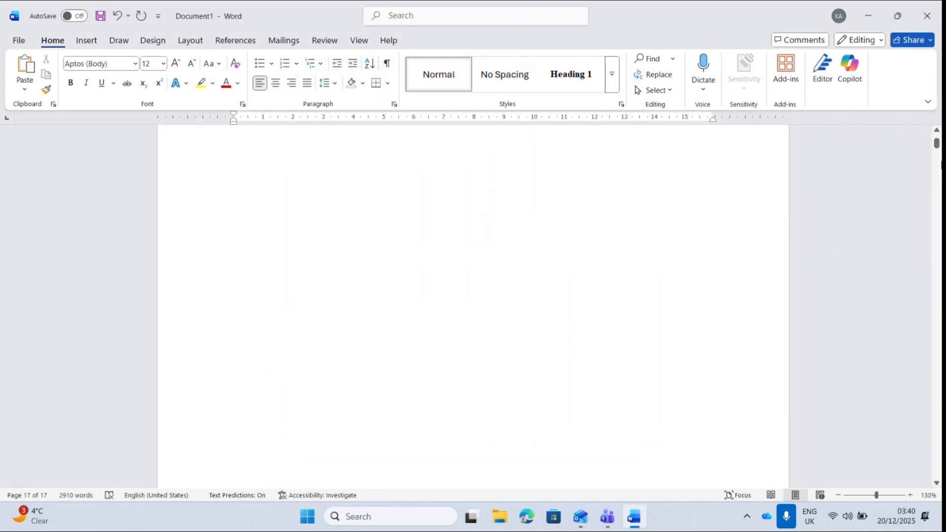
click(937, 144)
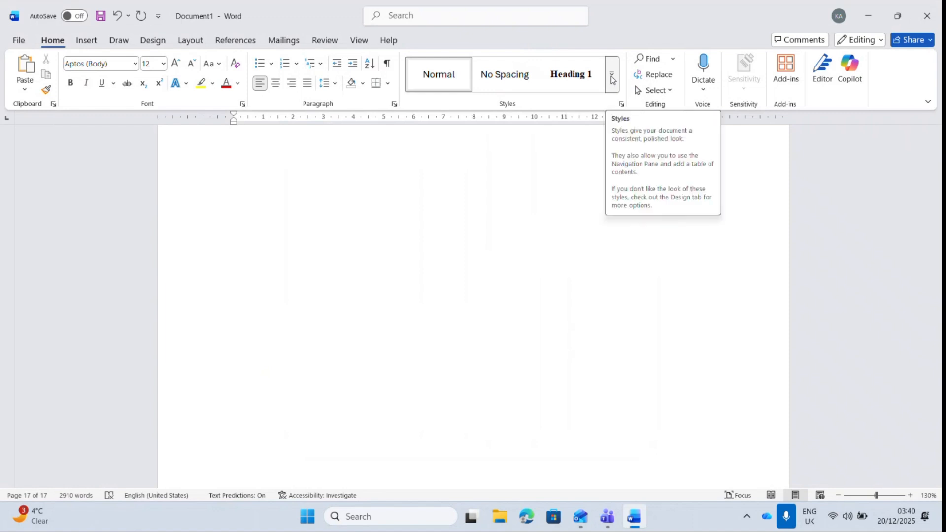
click(612, 87)
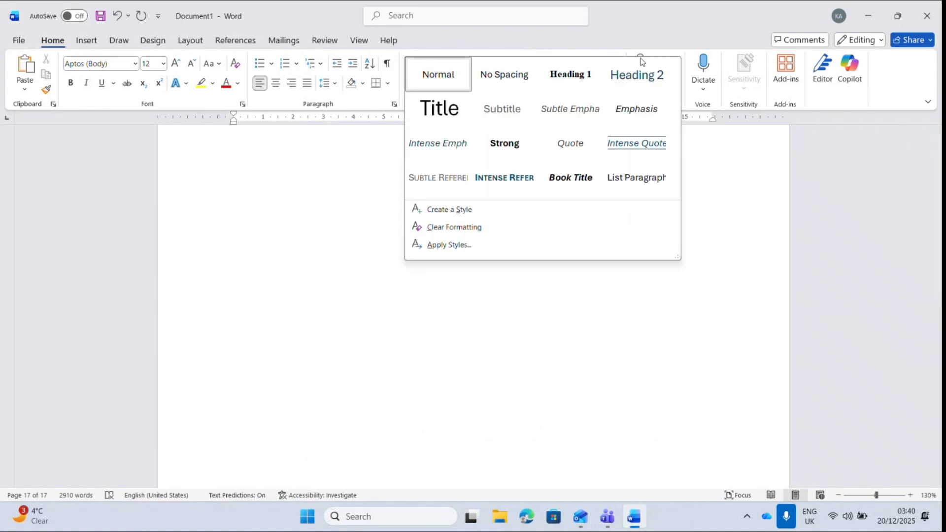
right_click(639, 80)
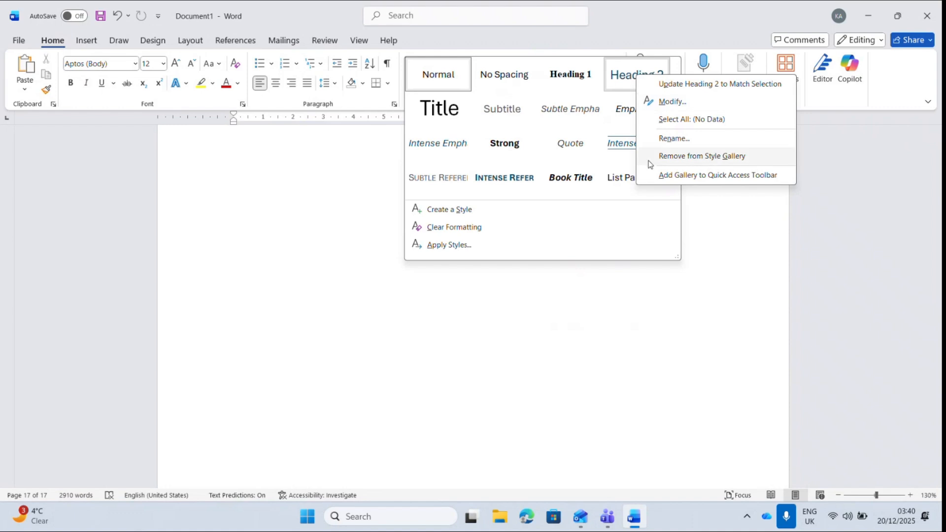
click(668, 333)
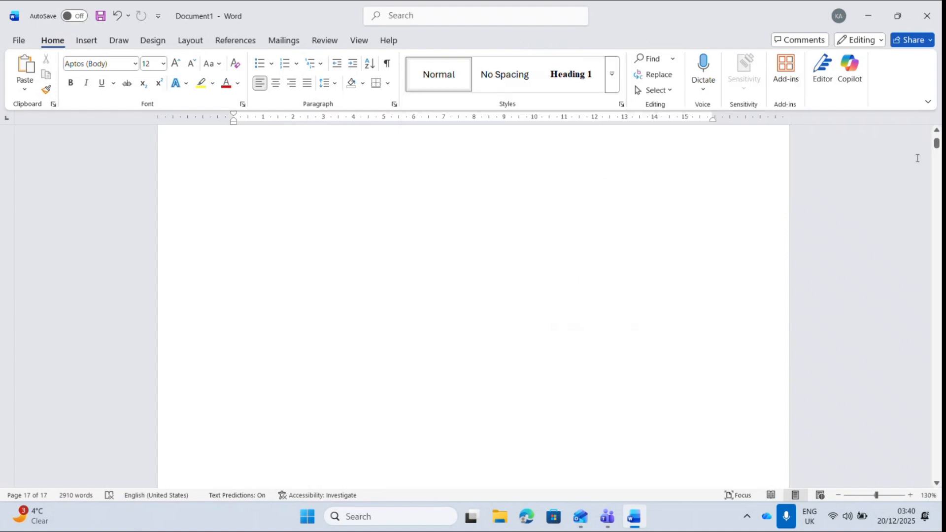
- Apply the Heading 1 style to the "Declaration", "Dedication" and "Acknowledgement" titles
drag(938, 150, 939, 164)
click(202, 339)
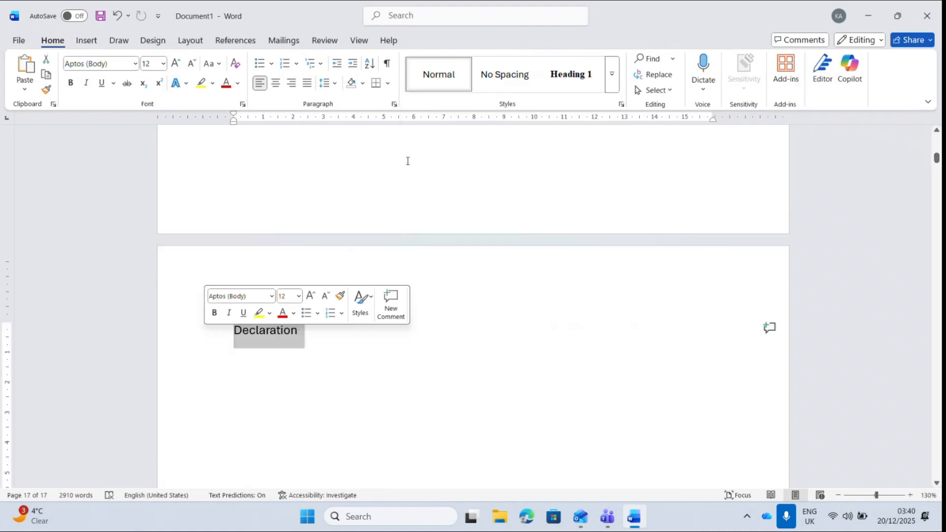
click(567, 82)
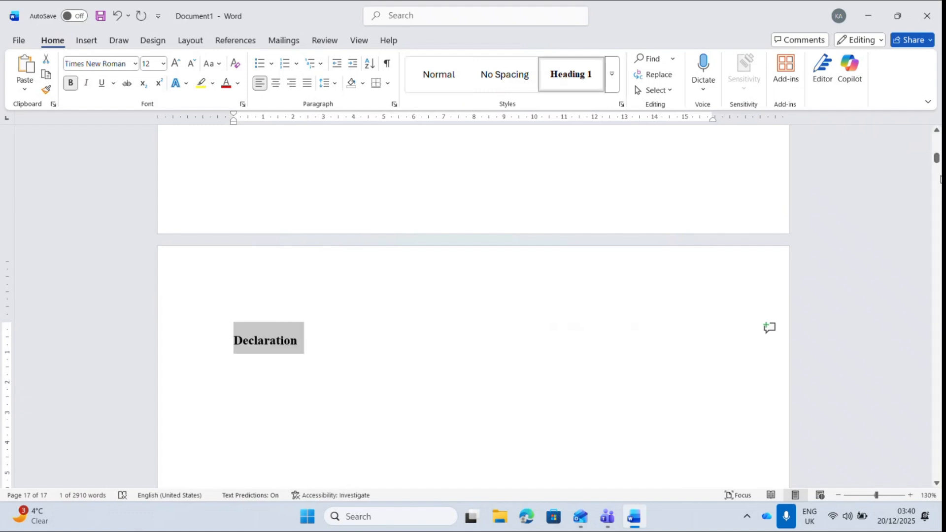
drag(937, 158, 937, 177)
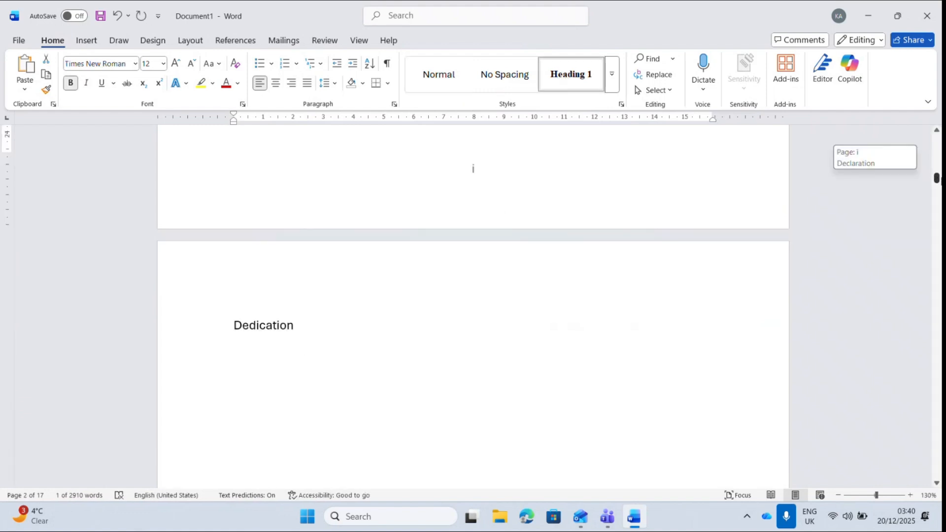
click(188, 333)
click(579, 75)
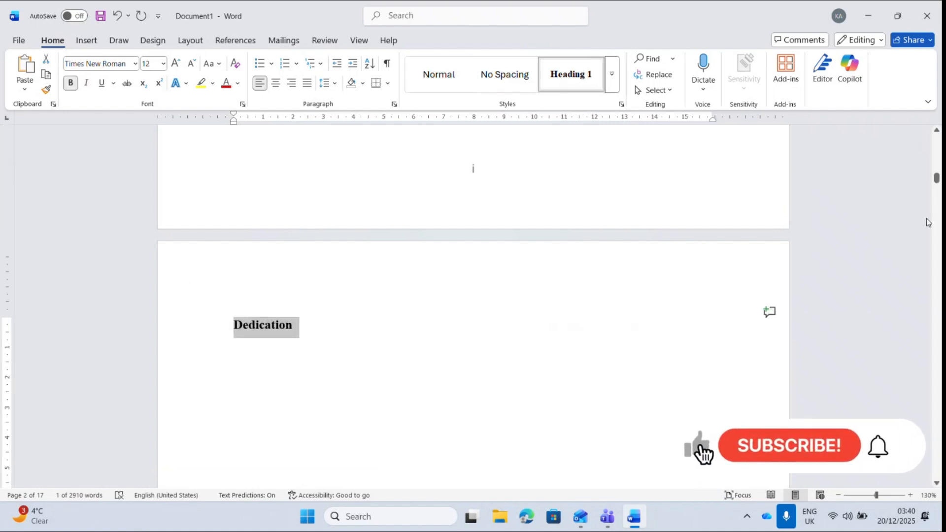
drag(937, 178, 937, 201)
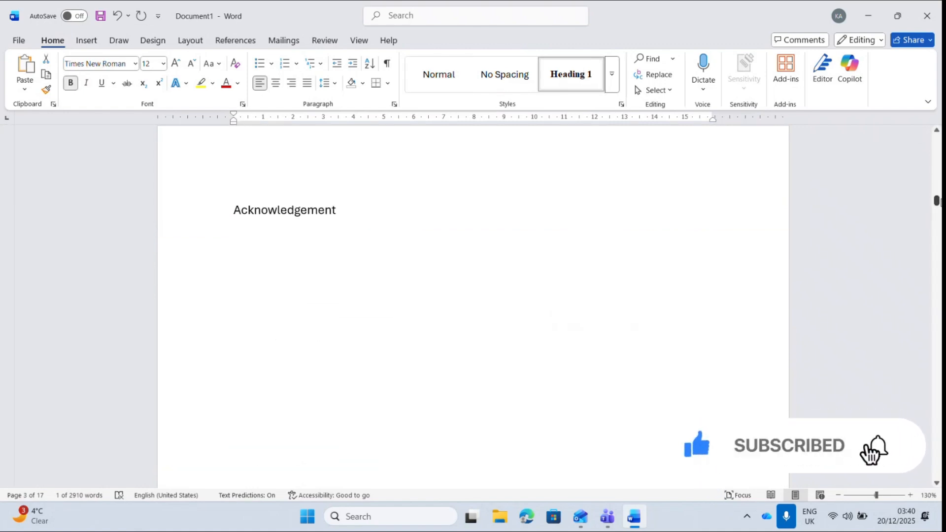
click(192, 223)
click(565, 85)
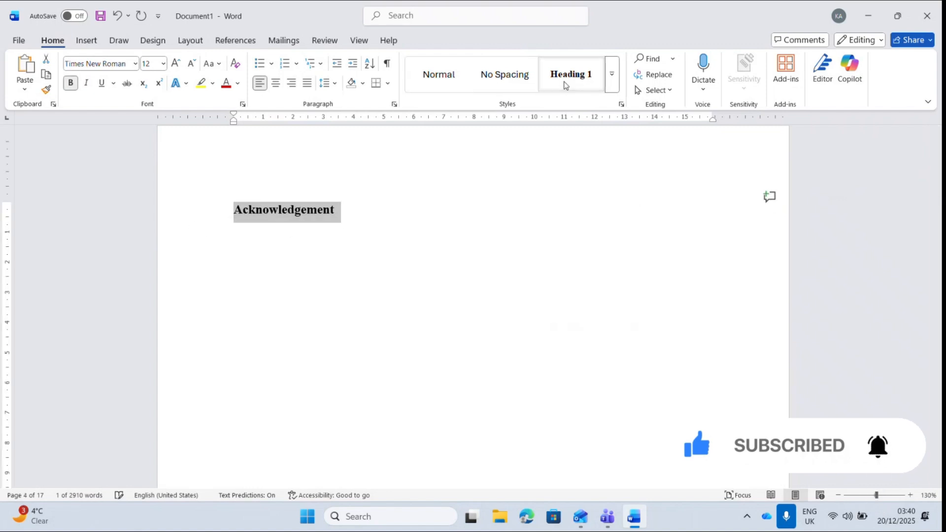
- Show the Navigation Pane beside the document
click(325, 44)
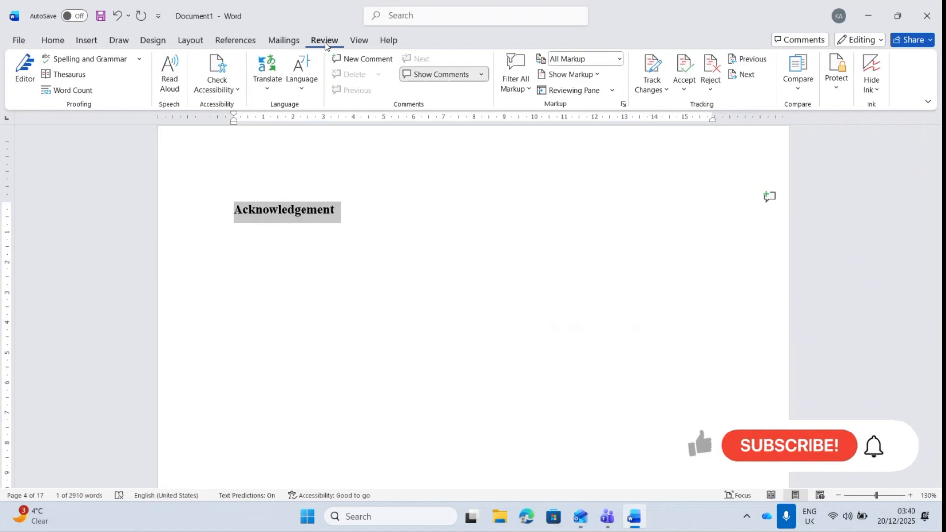
click(360, 41)
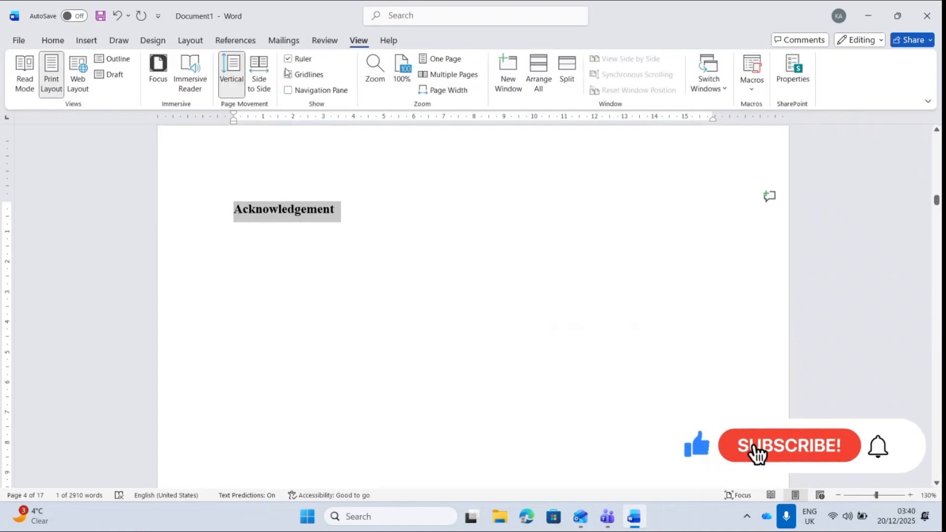
click(312, 93)
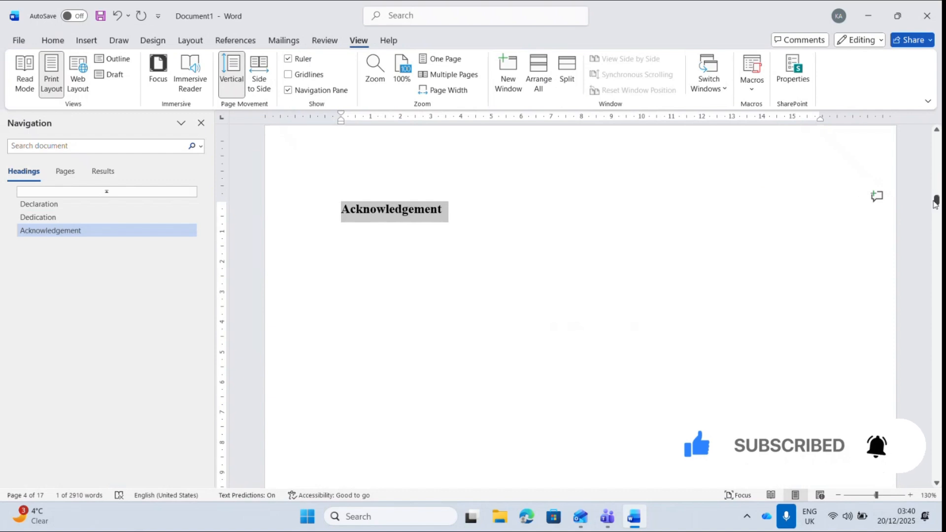
- Apply the Heading 1 style to the "Chapter one: Introduction" title and centre it
drag(937, 201, 938, 219)
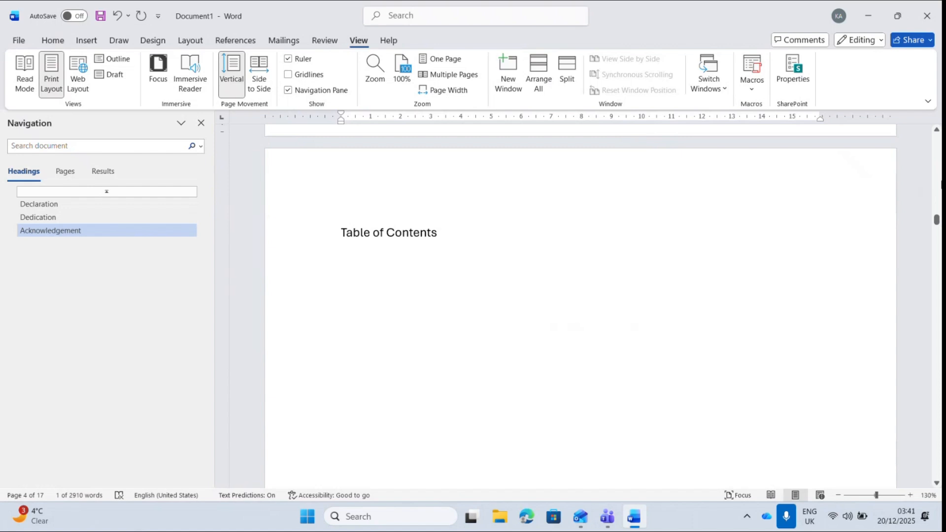
click(937, 220)
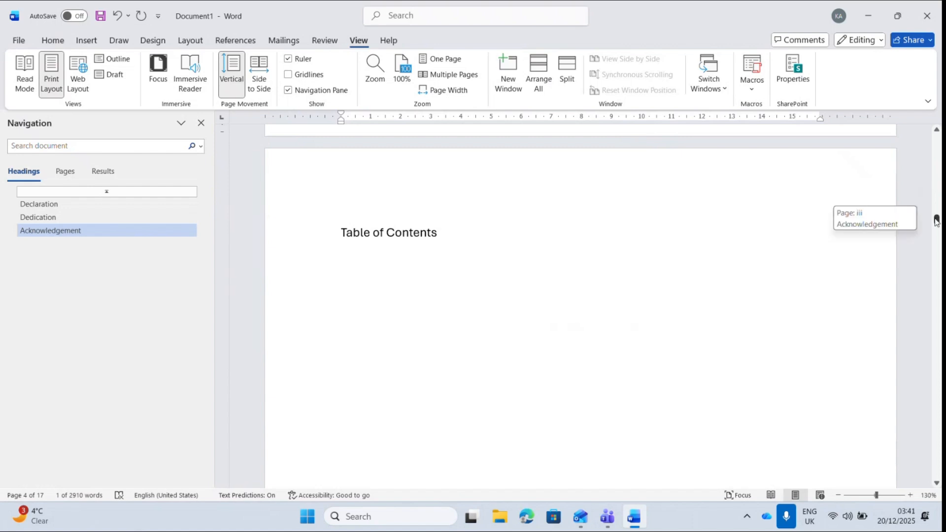
drag(937, 221, 937, 240)
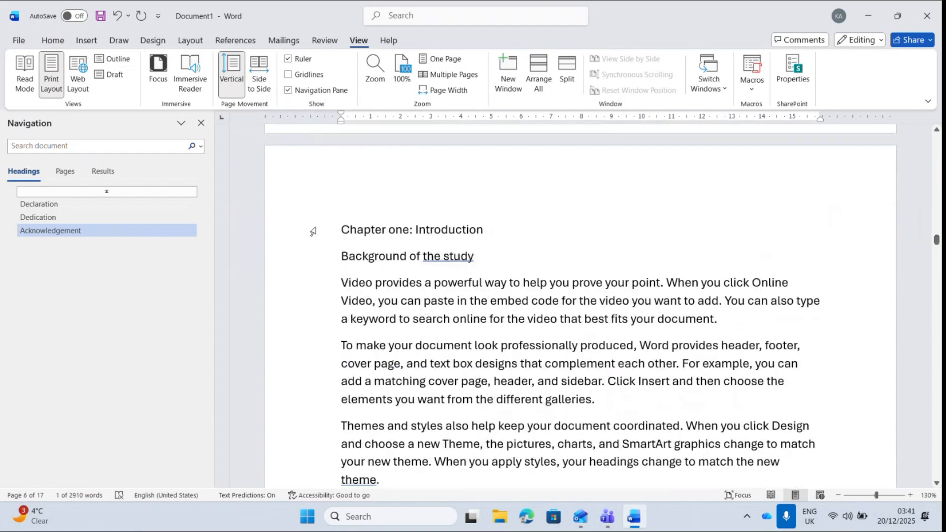
click(313, 231)
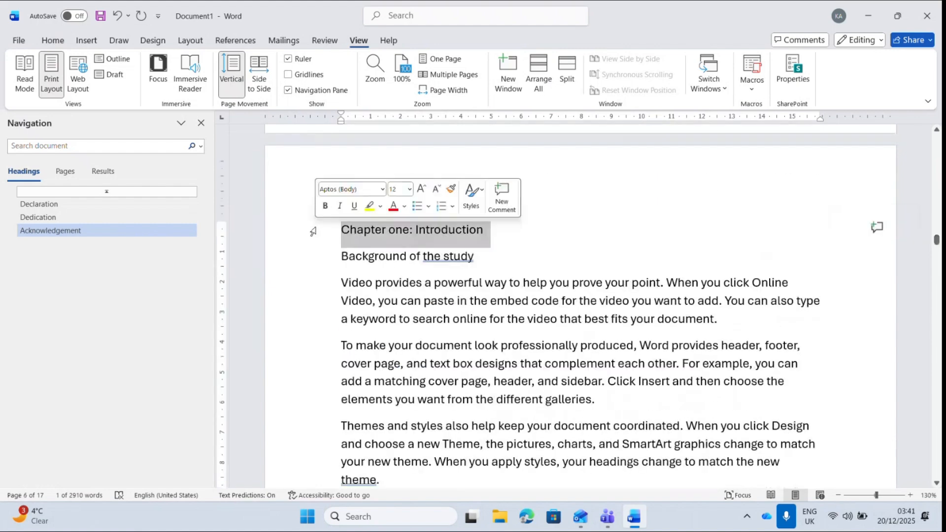
click(53, 40)
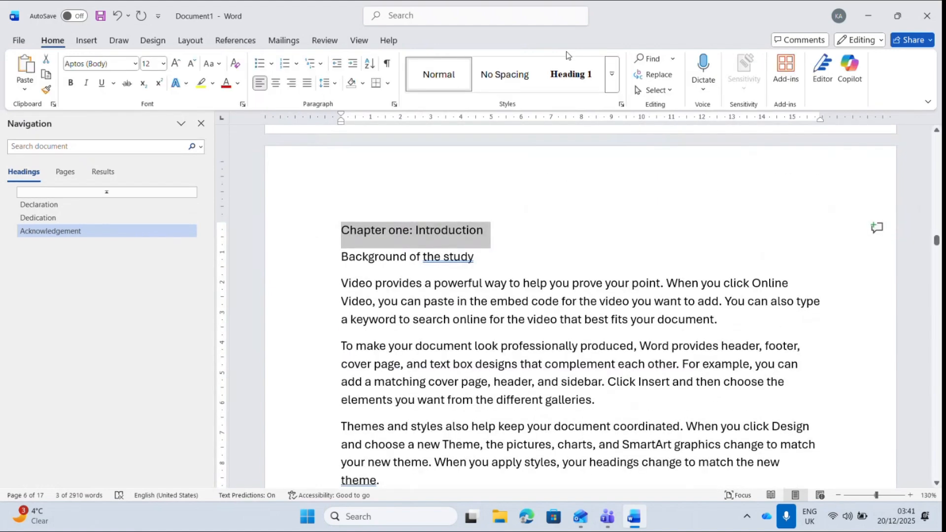
click(564, 87)
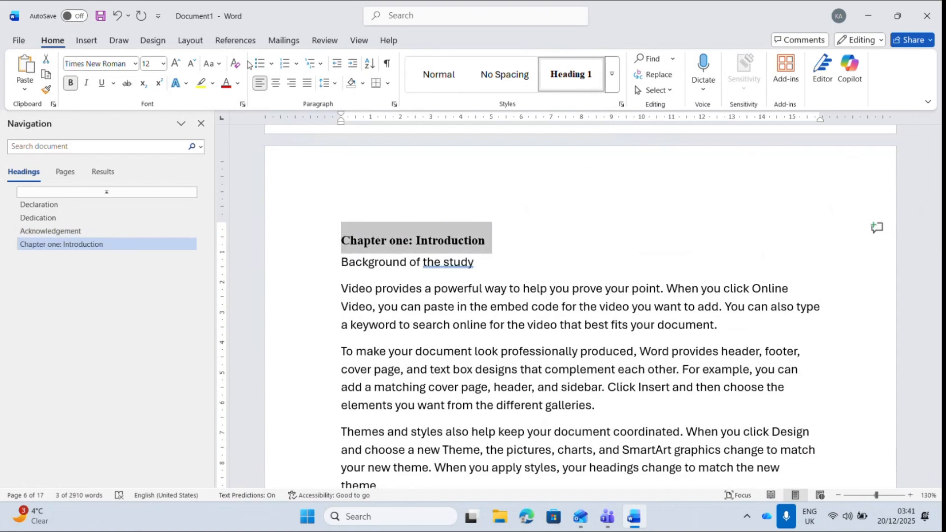
click(276, 84)
- Apply the Heading 1 style to the "Background of the study" subheading and number it 1.1
click(312, 264)
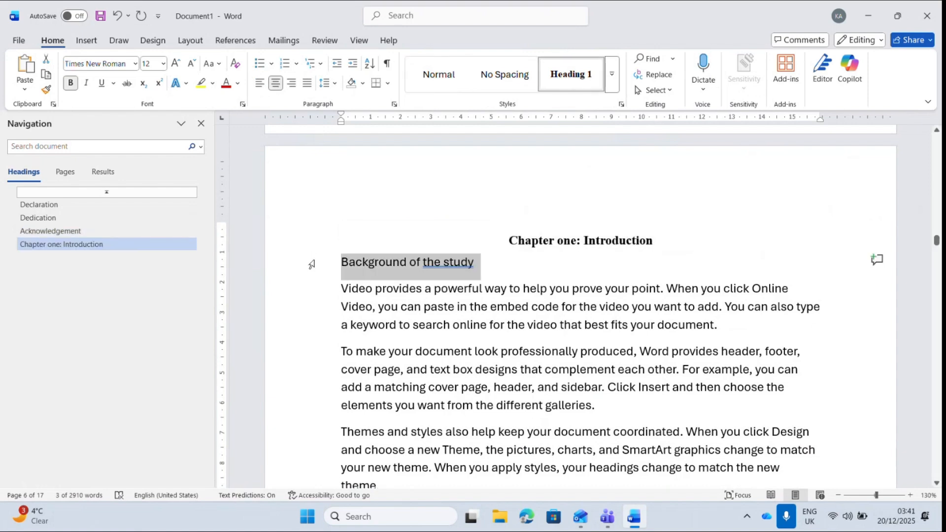
click(565, 81)
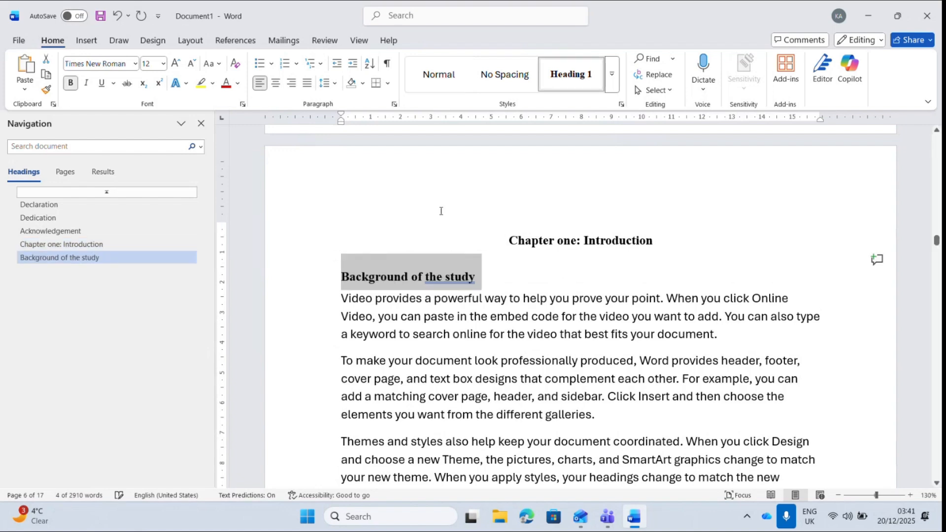
click(342, 278)
text(1.1)
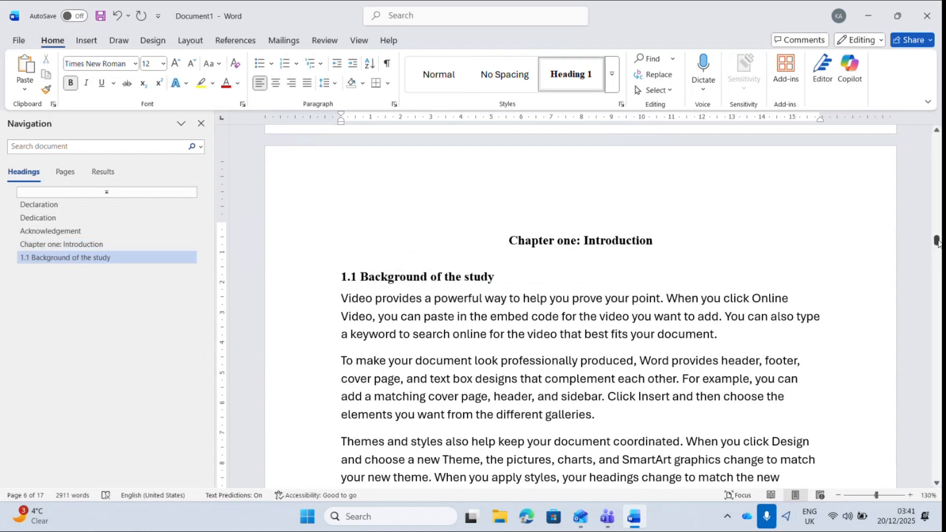
- Apply the Heading 1 style to the "Problem statement" subheading and number it 1.2
drag(938, 243, 938, 254)
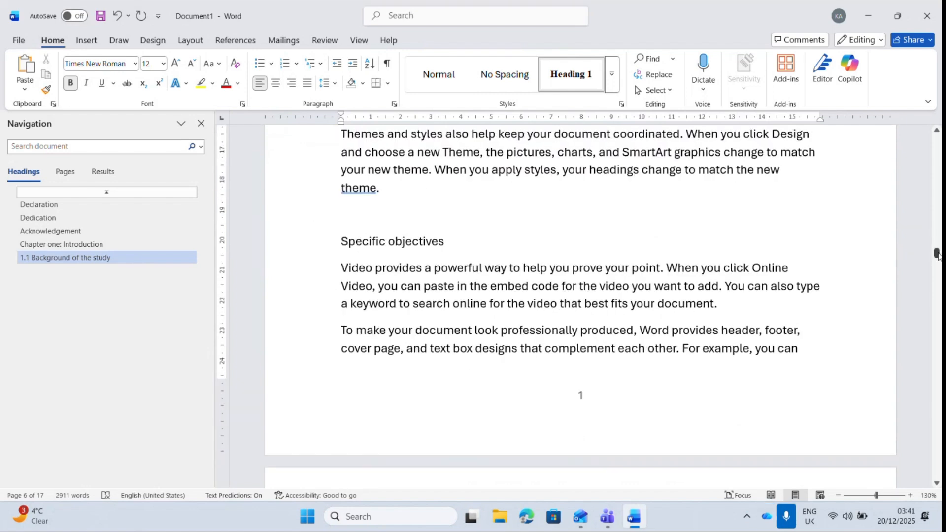
drag(935, 254, 937, 245)
click(316, 295)
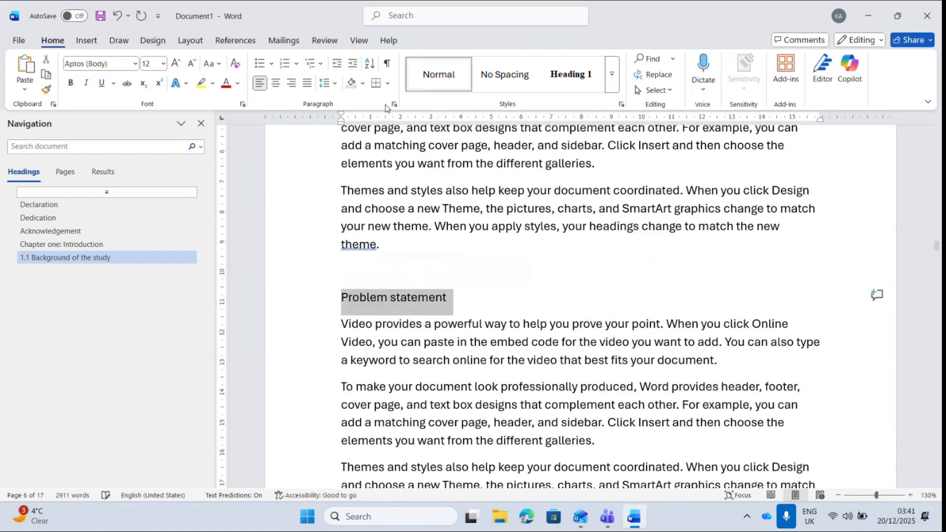
key(ctrl+alt+1)
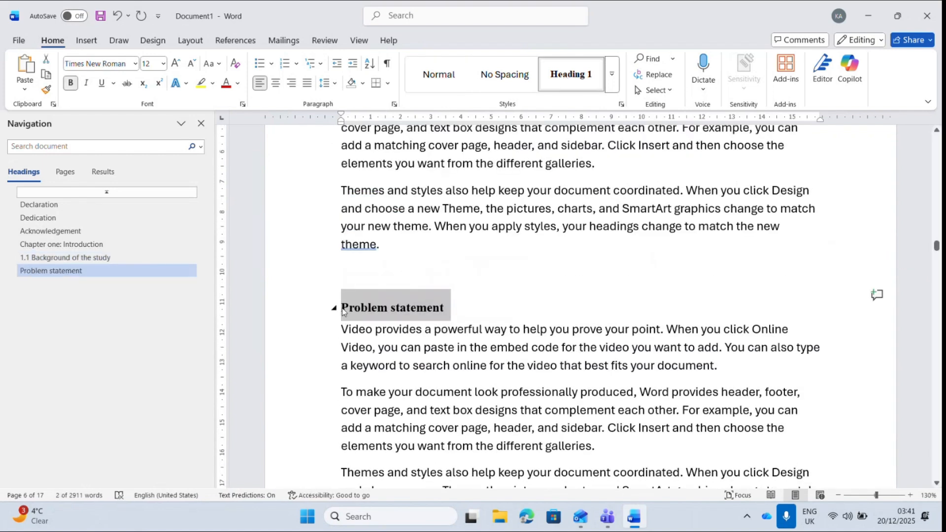
click(344, 311)
text(1.2)
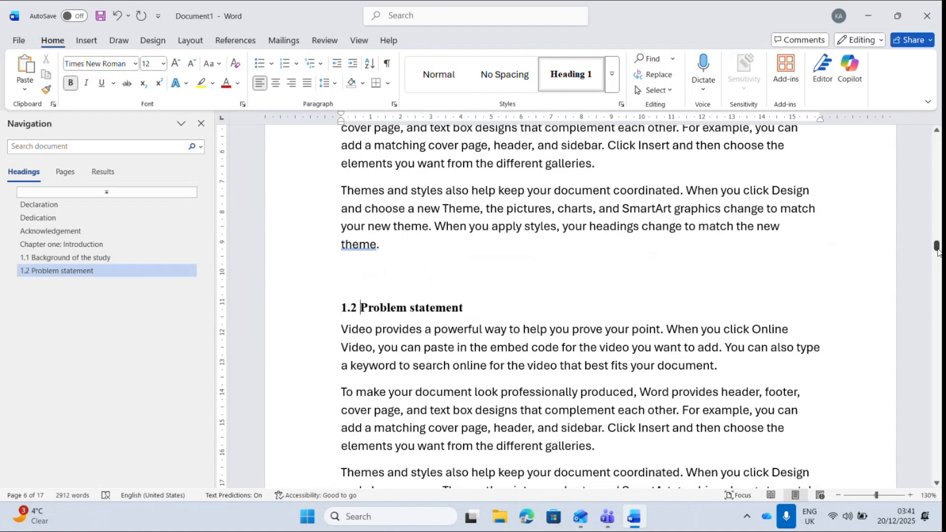
- Delete the empty paragraph above the "1.2 Problem statement" subheading
drag(937, 246, 937, 250)
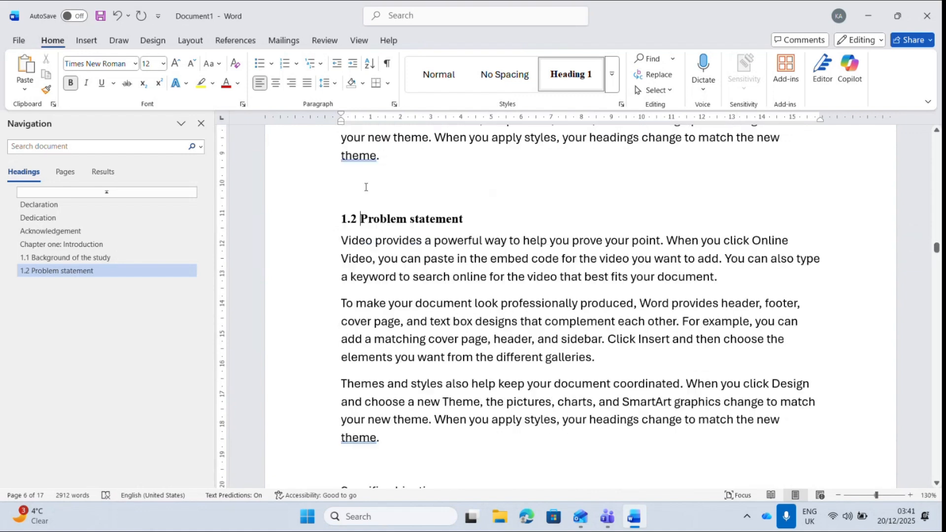
click(366, 187)
key(BackSpace)
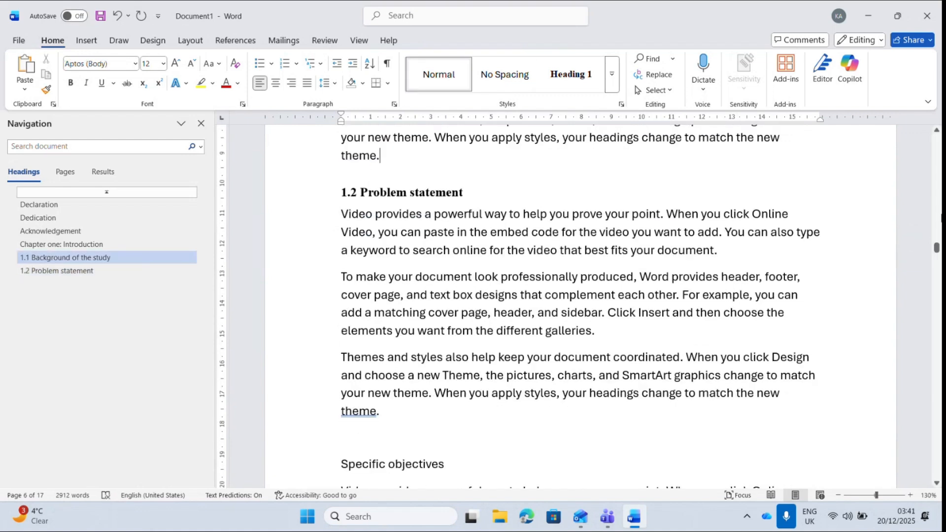
- Select the "Specific objectives" subheading in Chapter one
click(306, 464)
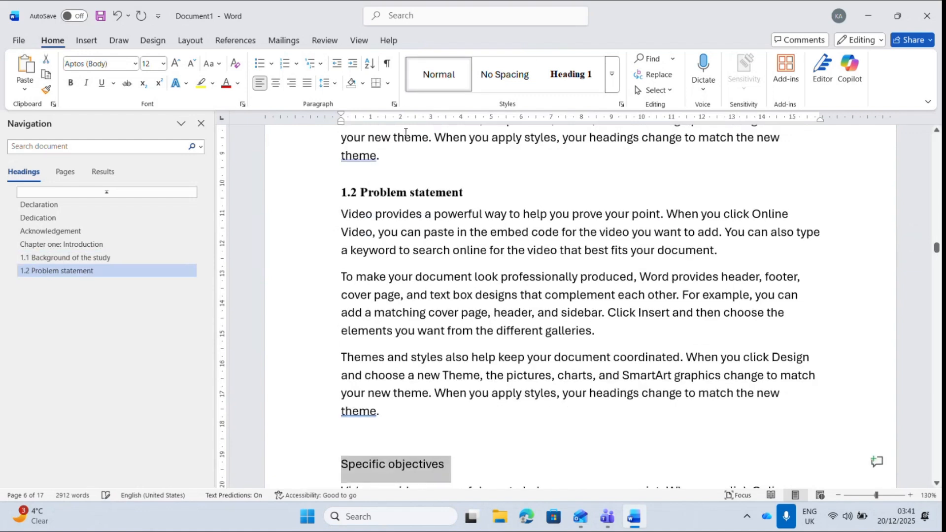
- Make "Specific objectives" a Heading 1 numbered 1.3 and remove the empty paragraph above it
click(567, 75)
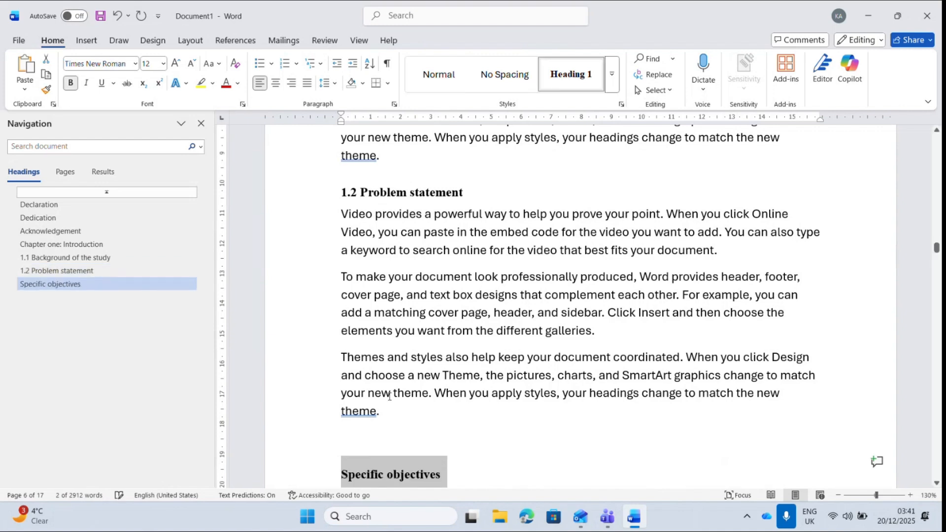
click(347, 480)
text(1.3)
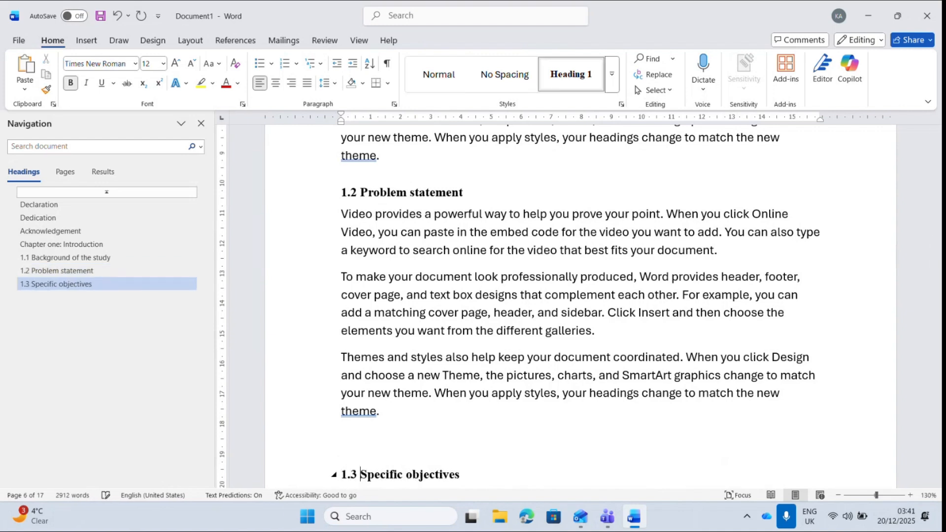
click(355, 451)
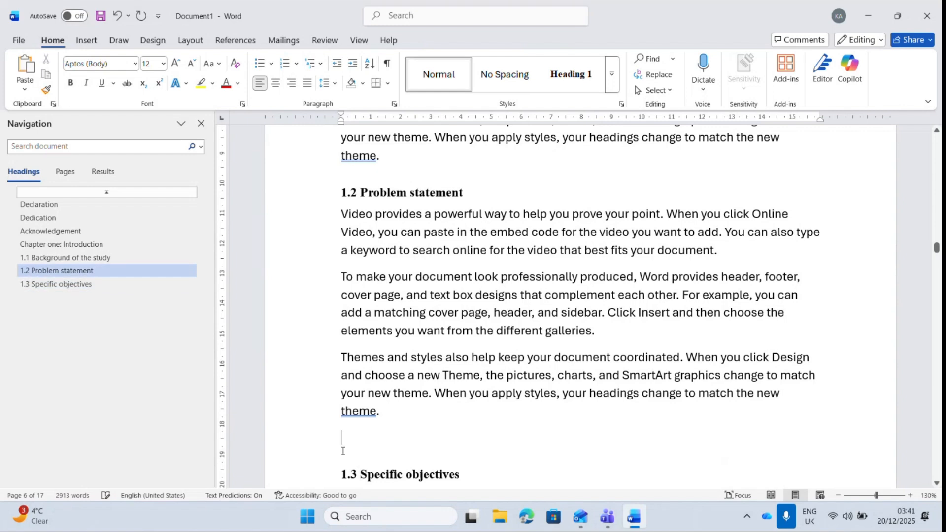
key(BackSpace)
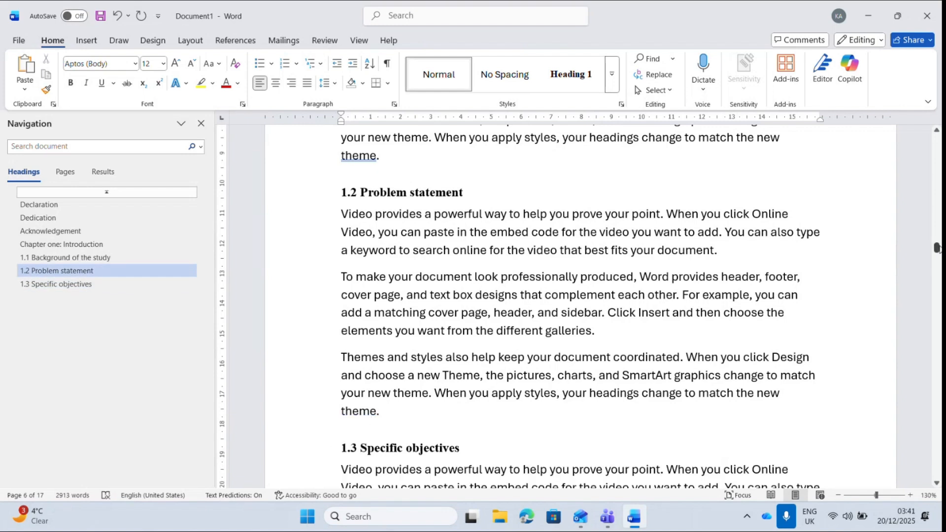
- Make "Research questions" a Heading 1 numbered 1.4 and remove the empty paragraph above it
drag(937, 248, 937, 260)
click(319, 353)
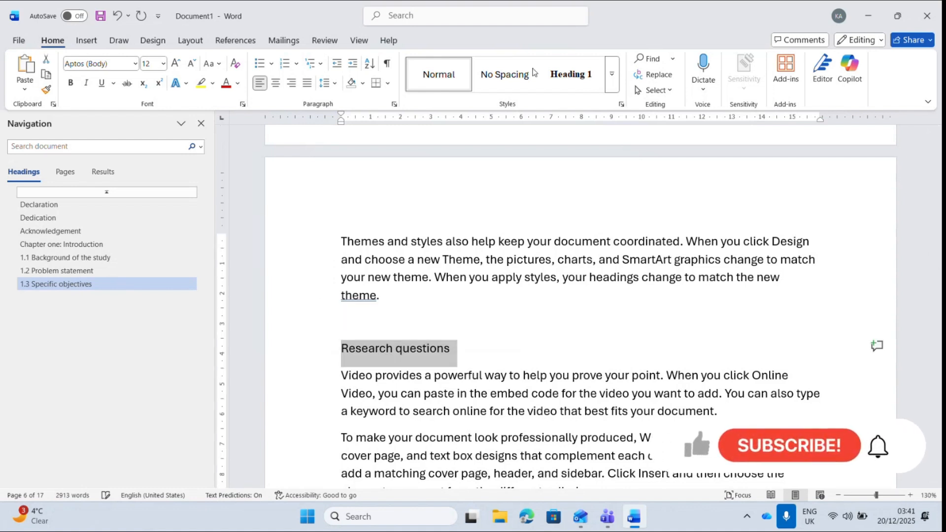
click(571, 74)
key(Left)
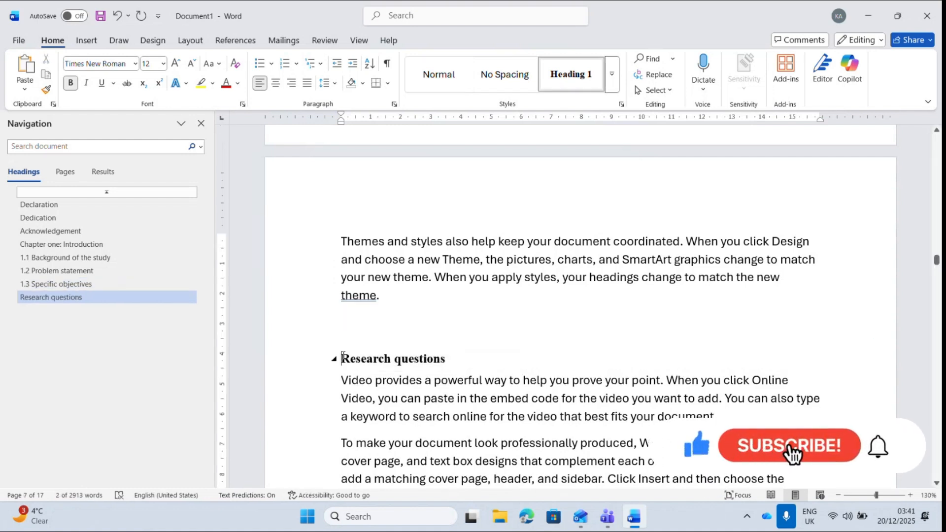
text(1.4)
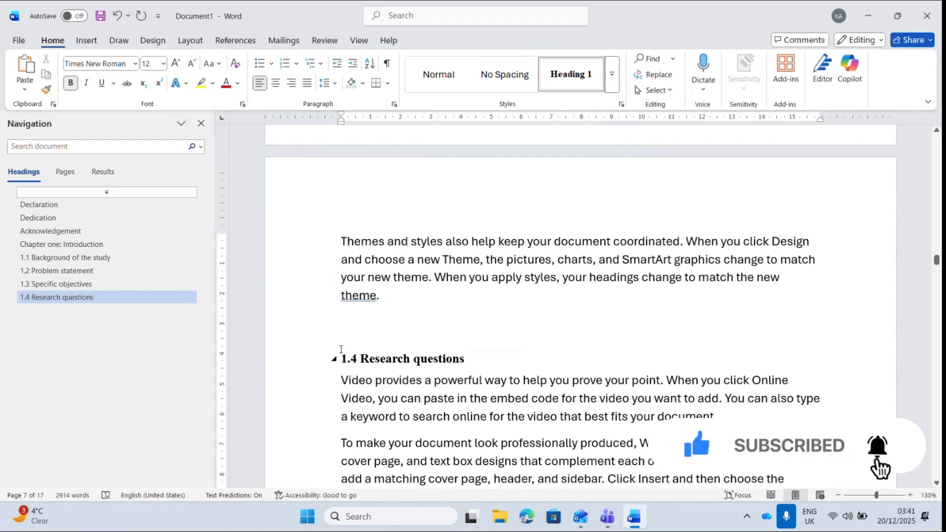
click(339, 344)
click(370, 327)
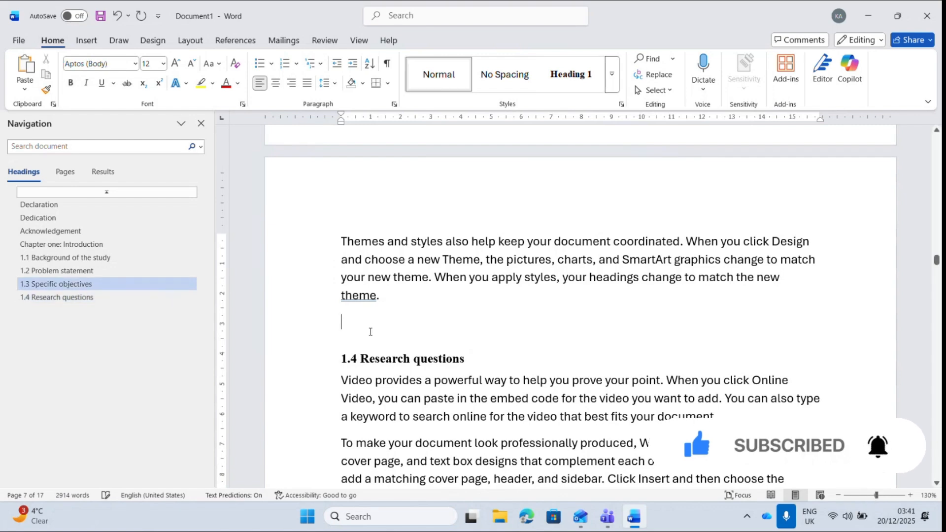
key(BackSpace)
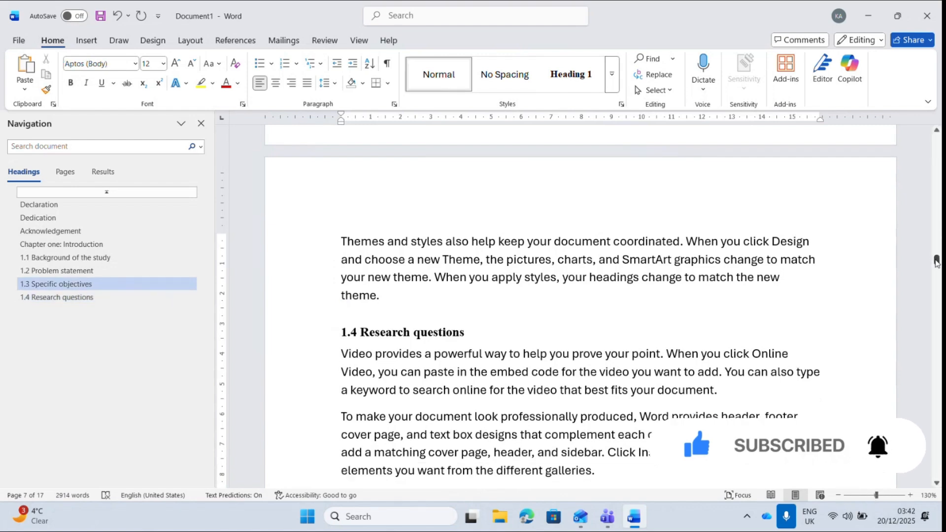
- Make "Significance of the study" a Heading 1 numbered 1.5 and remove the empty paragraph above it
drag(936, 261, 937, 269)
click(312, 252)
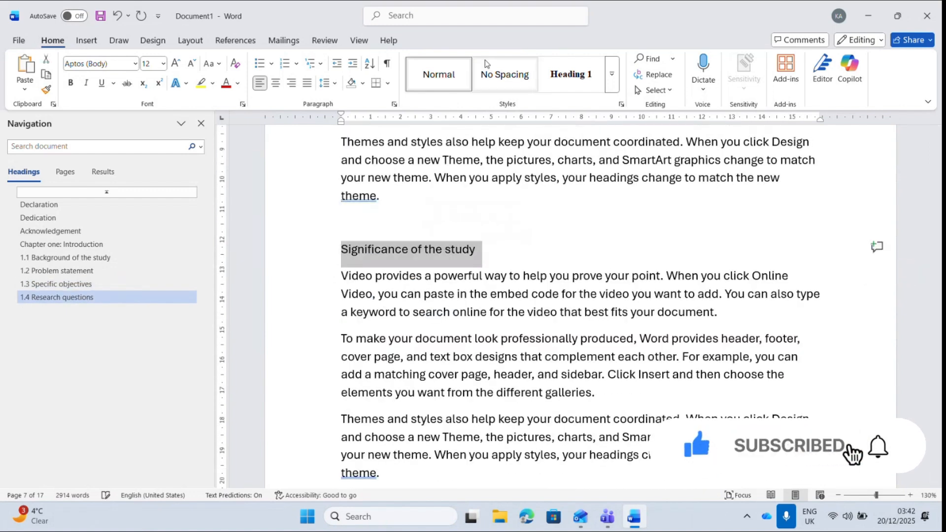
click(570, 74)
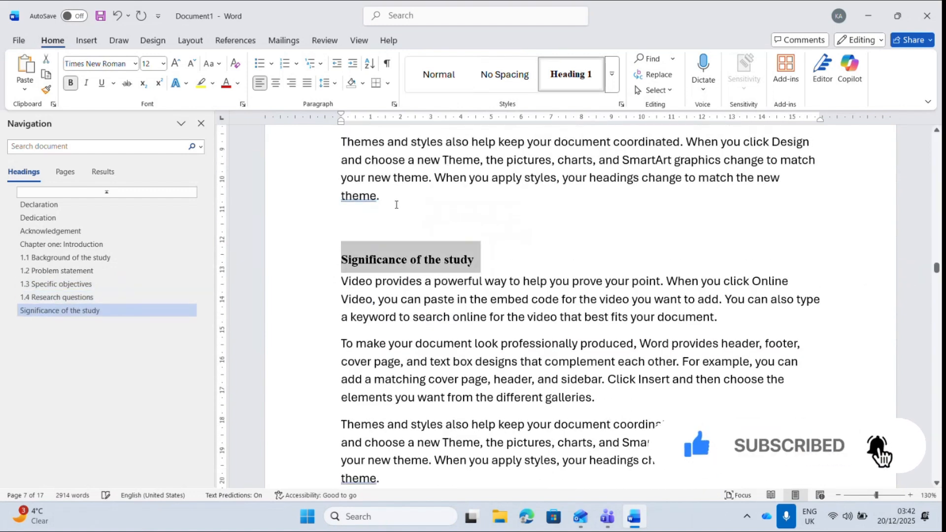
click(341, 265)
text(1.5)
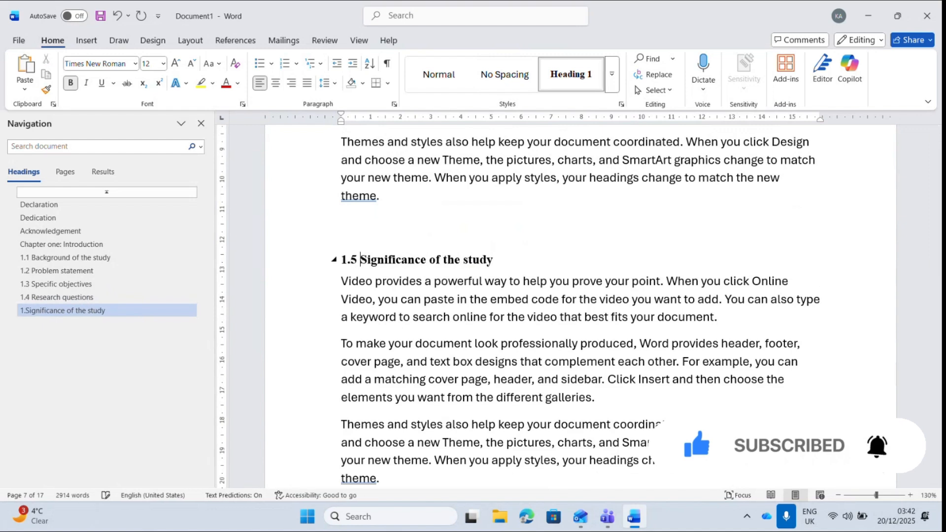
click(373, 235)
key(BackSpace)
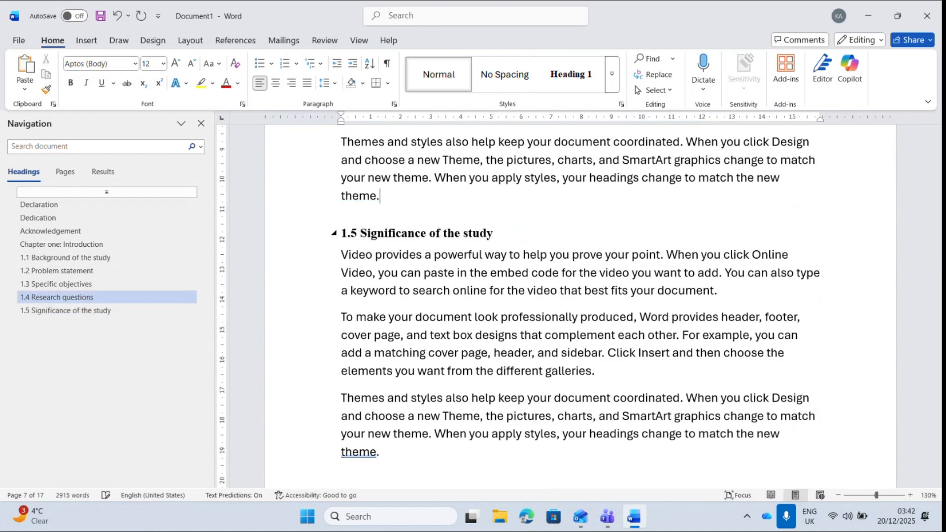
- Make "Organization of the study" a Heading 1 numbered 1.6 and remove the empty paragraph above it
drag(937, 268, 938, 274)
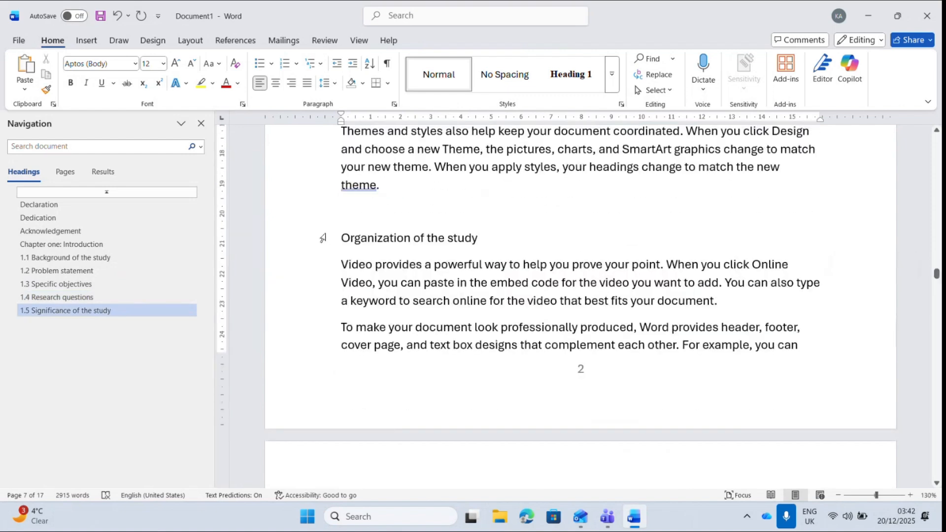
click(571, 74)
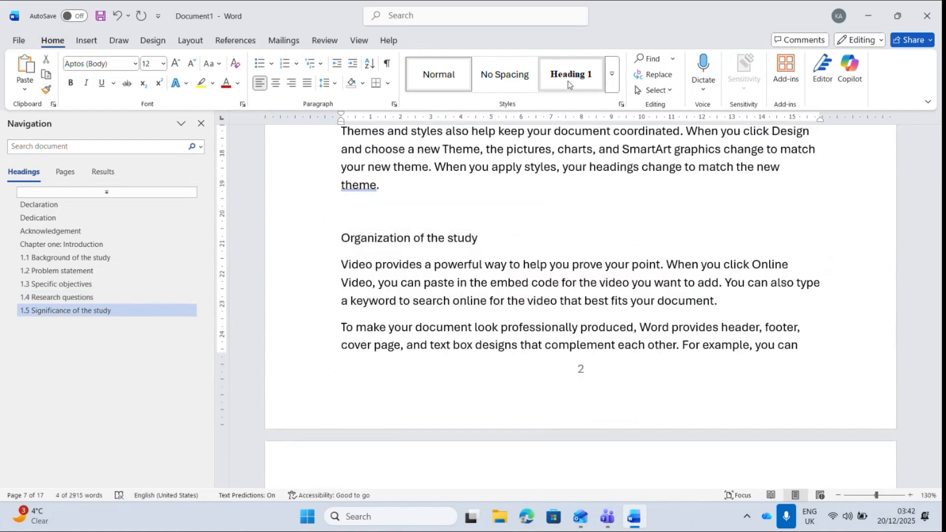
click(338, 249)
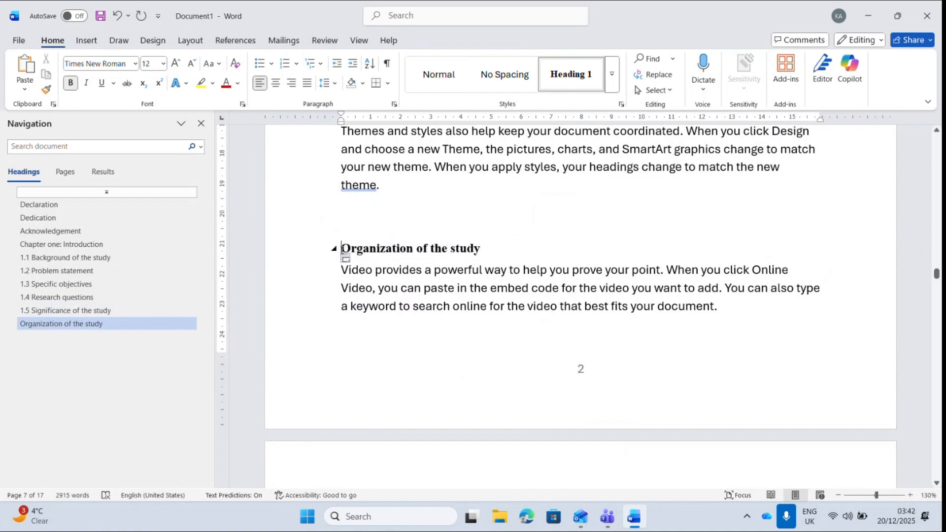
text(1.6)
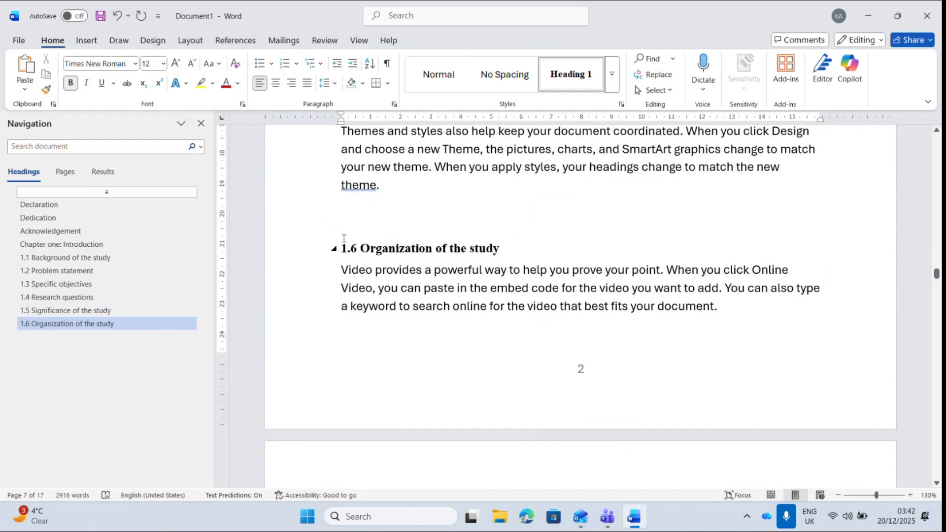
key(Up)
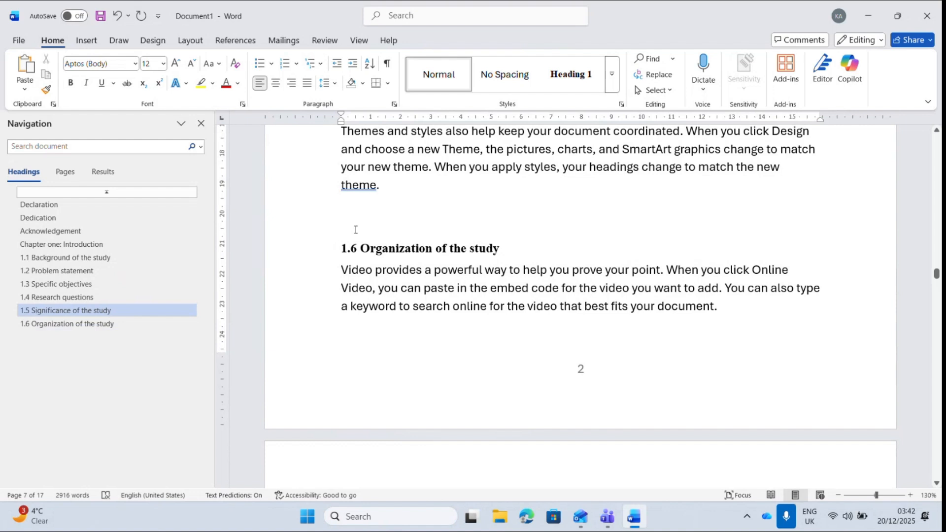
key(BackSpace)
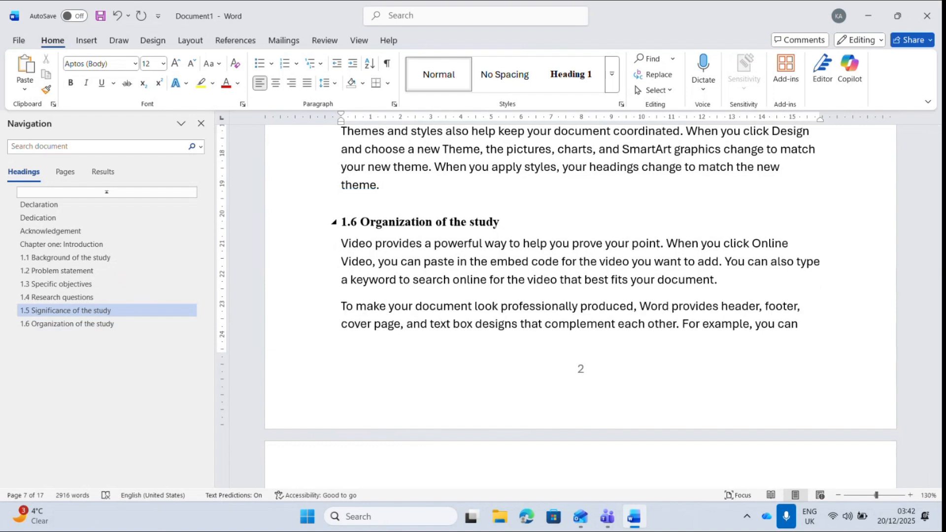
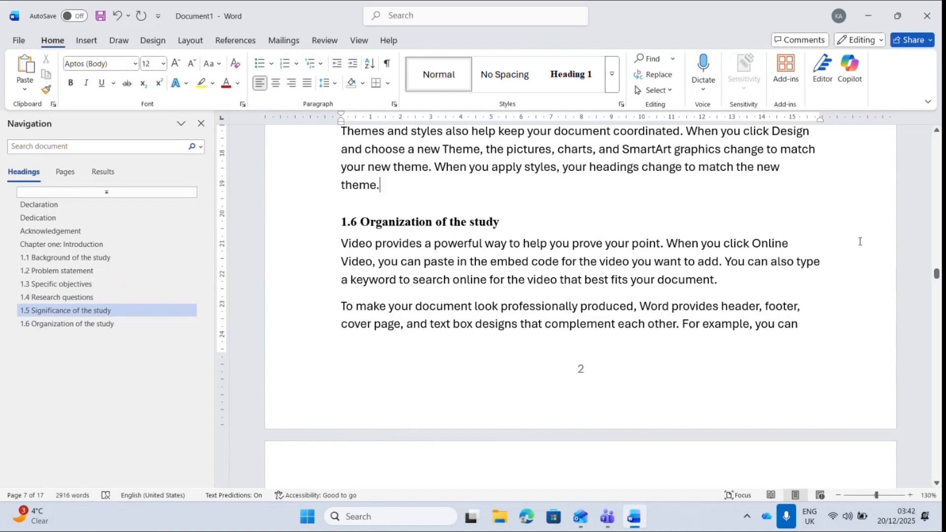
- Apply the Heading 1 style to the title "Chapter two: Literature review" and centre it
drag(937, 279, 940, 304)
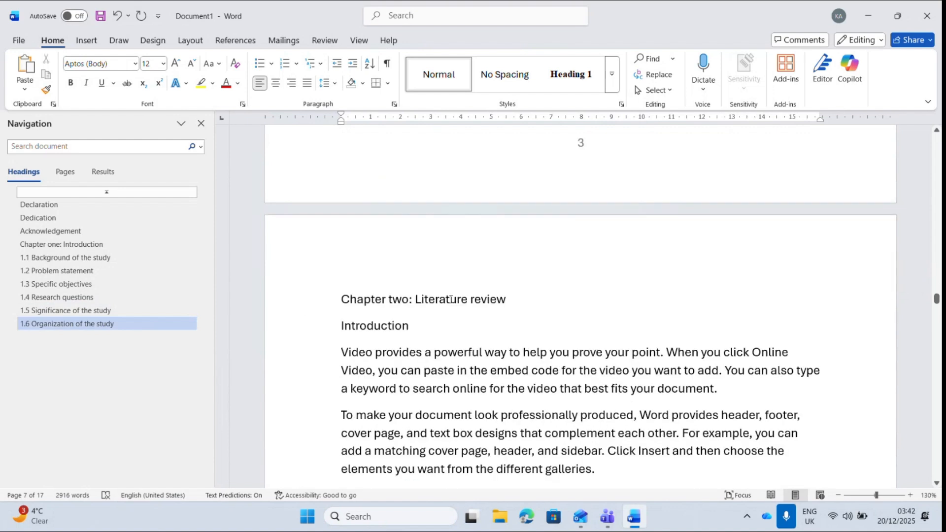
click(294, 306)
key(ctrl+alt+1)
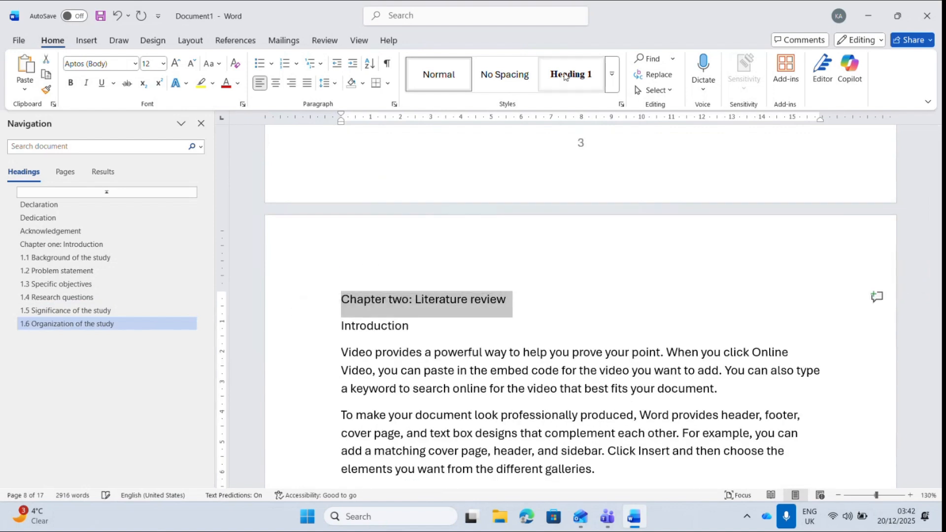
click(275, 83)
- Make "Introduction" under the chapter two title a Heading 1 and number it 2.1
click(311, 322)
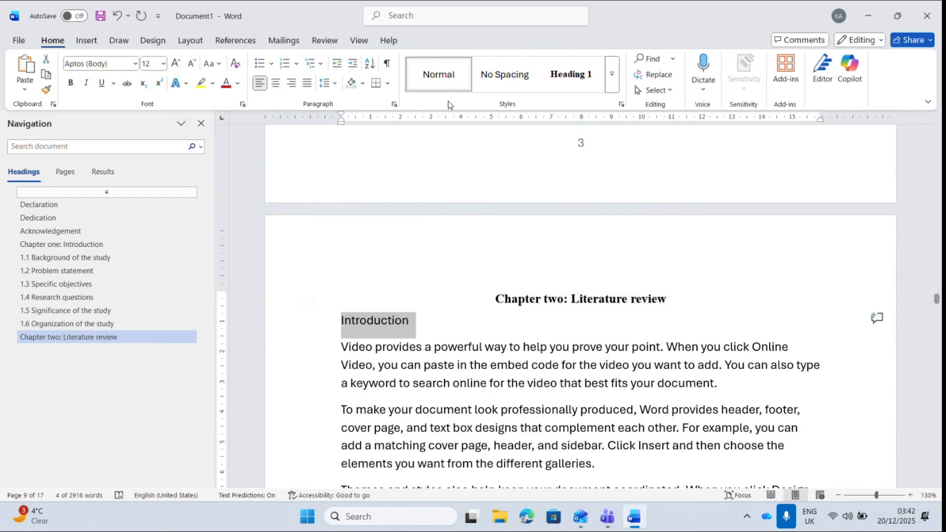
key(ctrl+alt+1)
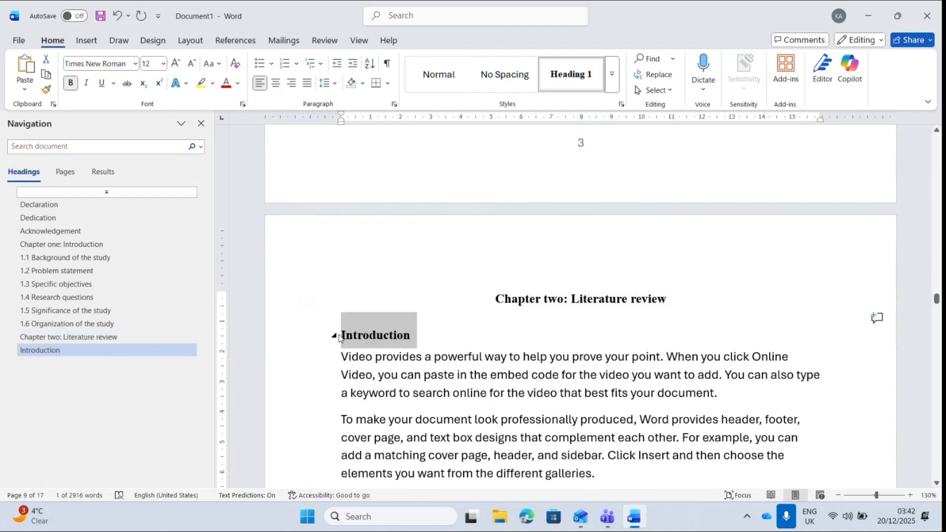
click(338, 337)
text(2.1)
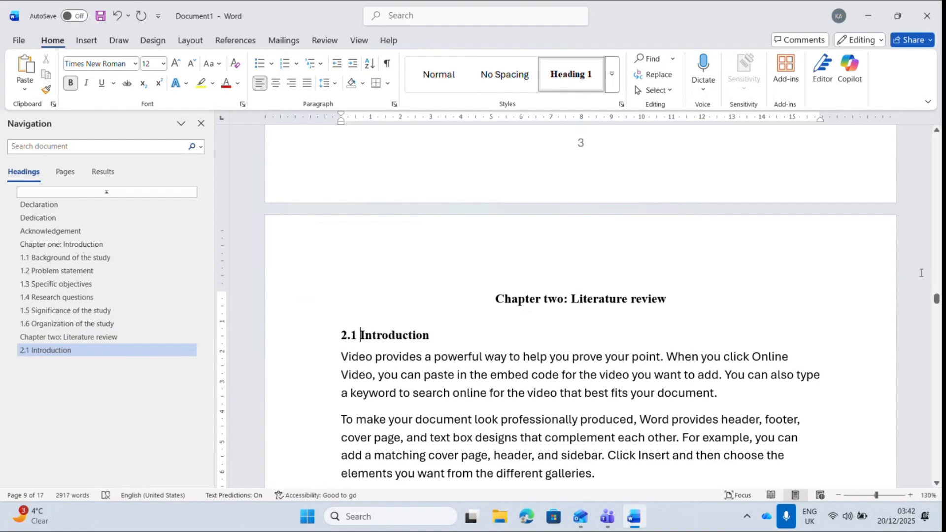
- Make "Overview" in chapter two a Heading 1 numbered 2.2 and remove the empty paragraph above it
drag(937, 301, 937, 306)
click(317, 274)
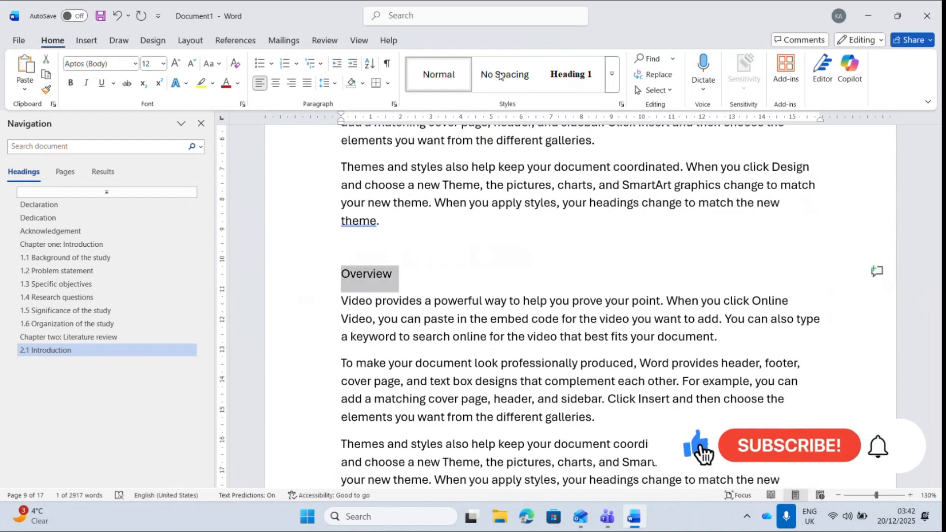
click(571, 74)
click(343, 284)
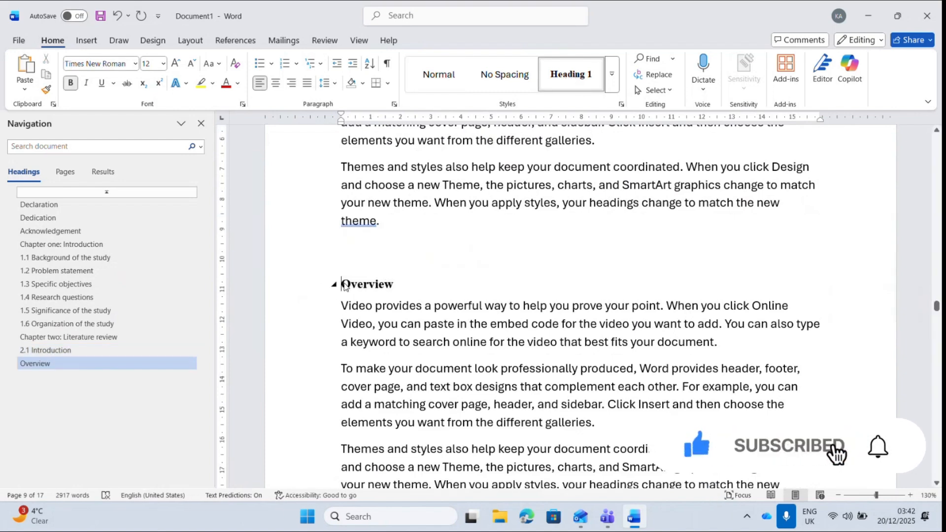
text(2.2)
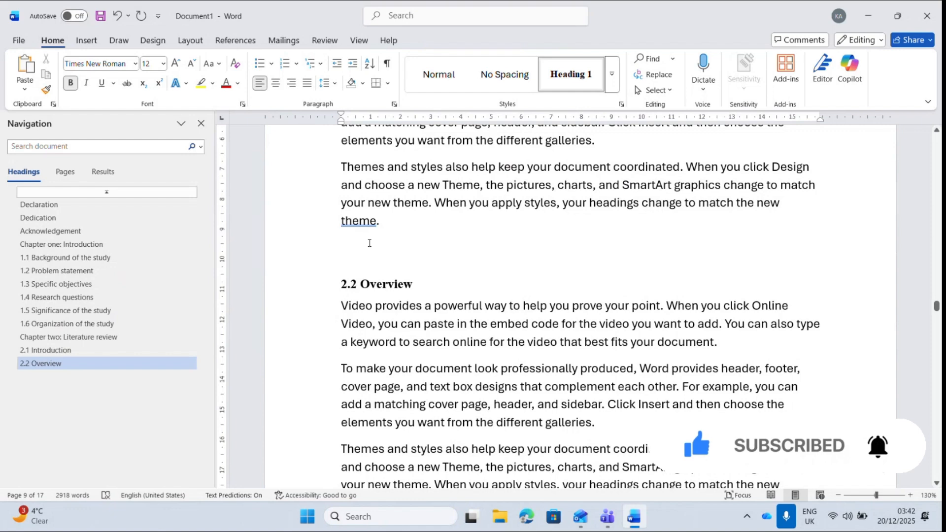
click(369, 244)
key(BackSpace)
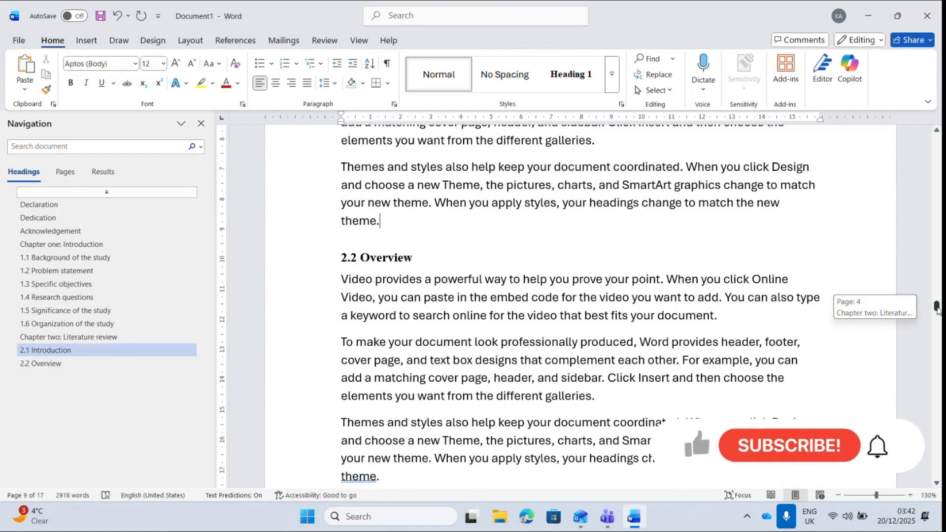
- Make "Current trends" in chapter two a Heading 1 numbered 2.3 and remove the empty paragraph above it
drag(936, 308, 938, 320)
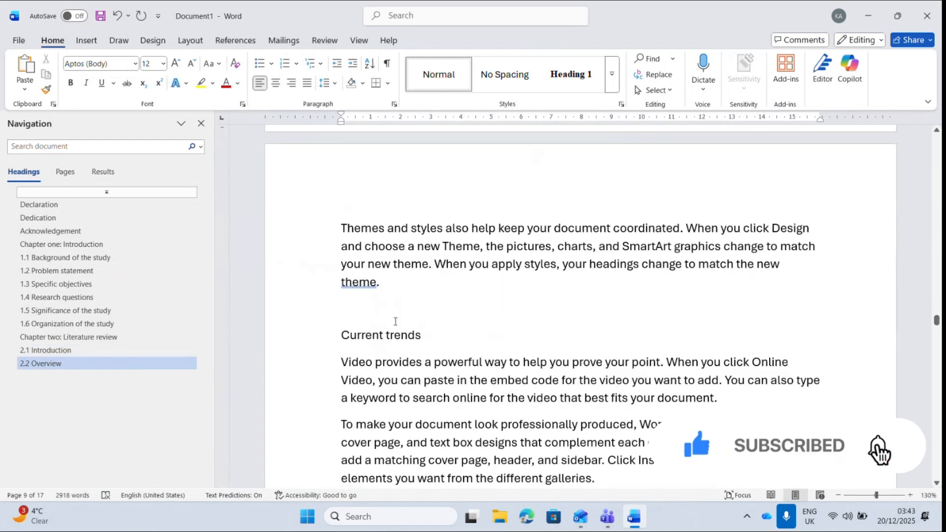
click(320, 338)
key(ctrl+alt+1)
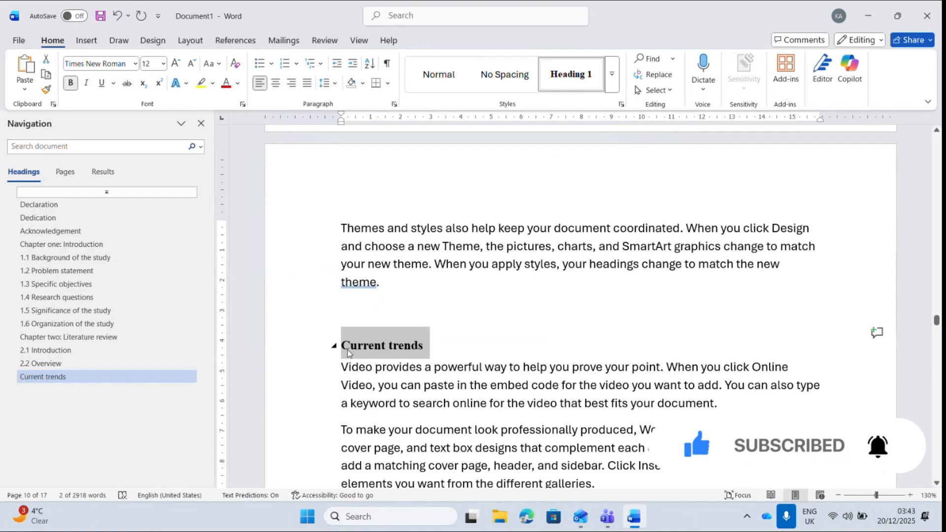
click(340, 348)
text(2.3)
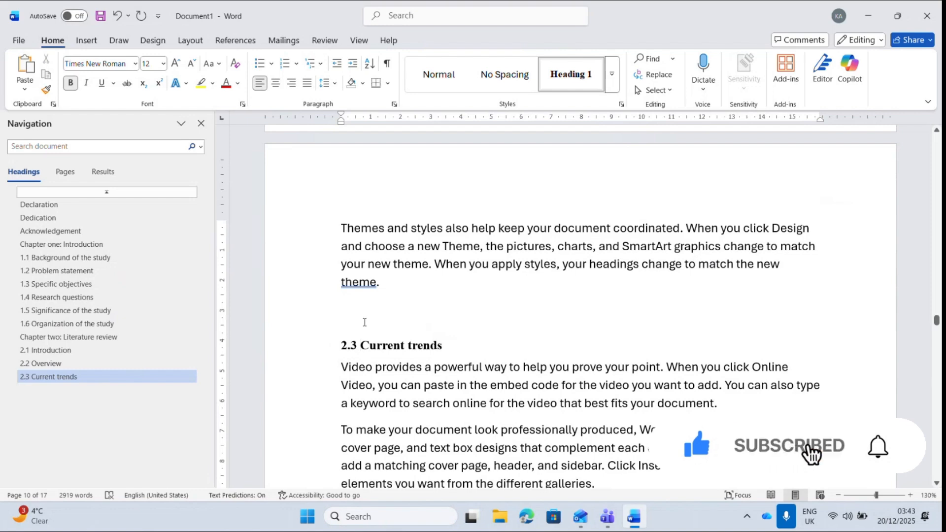
click(364, 322)
key(BackSpace)
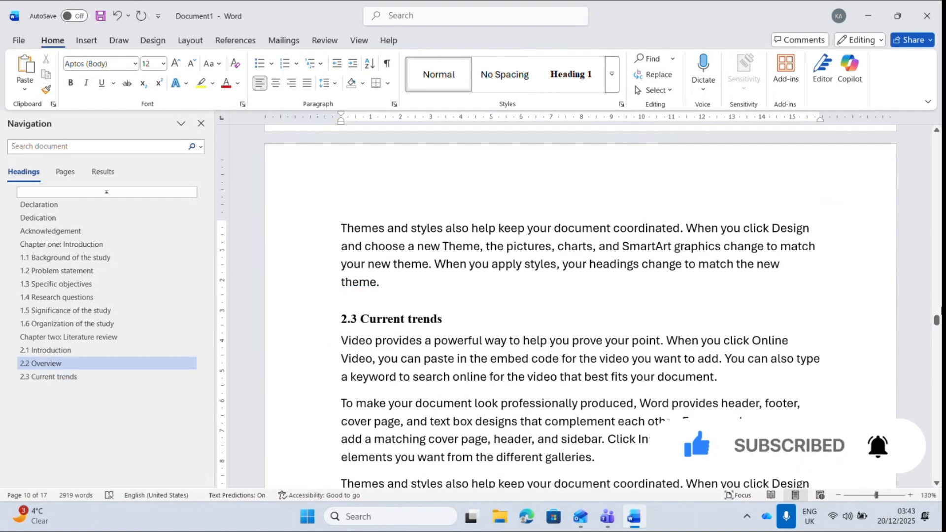
scroll(581, 305, up, 5)
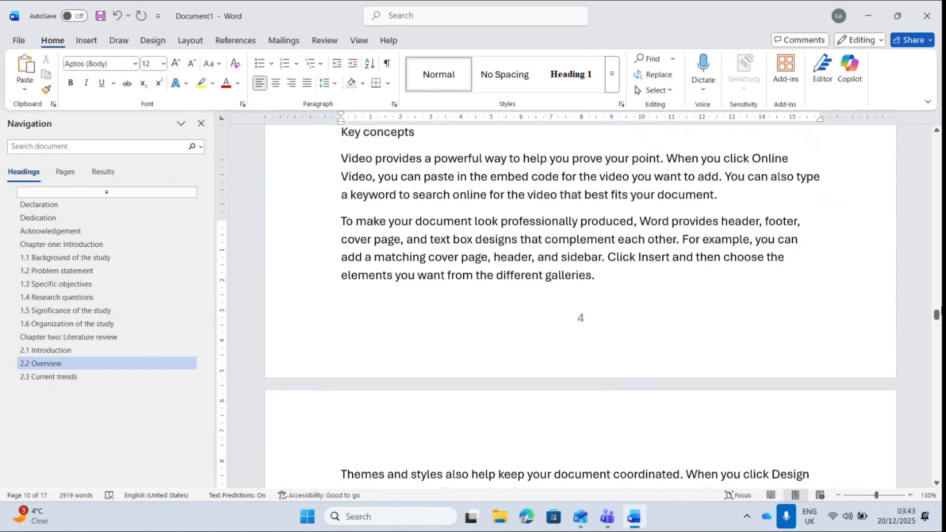
scroll(930, 310, up, 10)
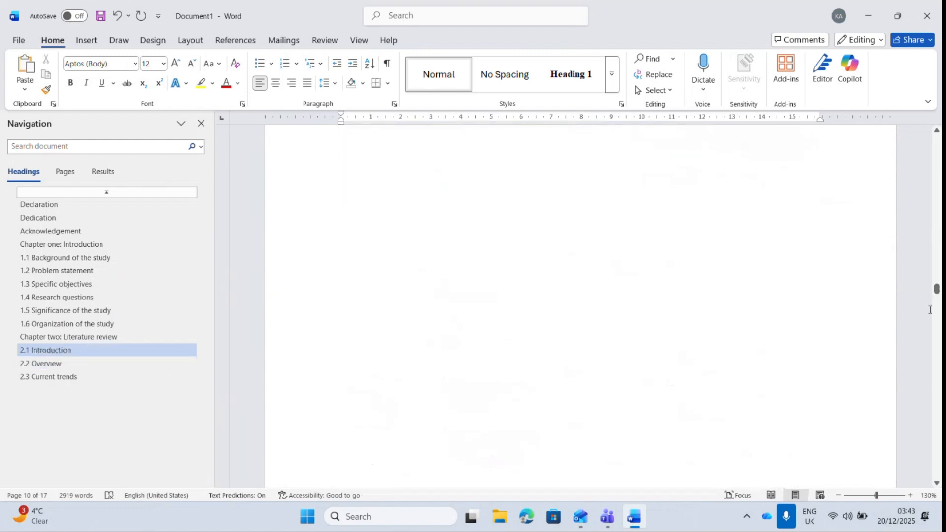
- Apply the Heading 1 style to the title "Chapter three: Methodology" and centre it
drag(935, 293, 937, 340)
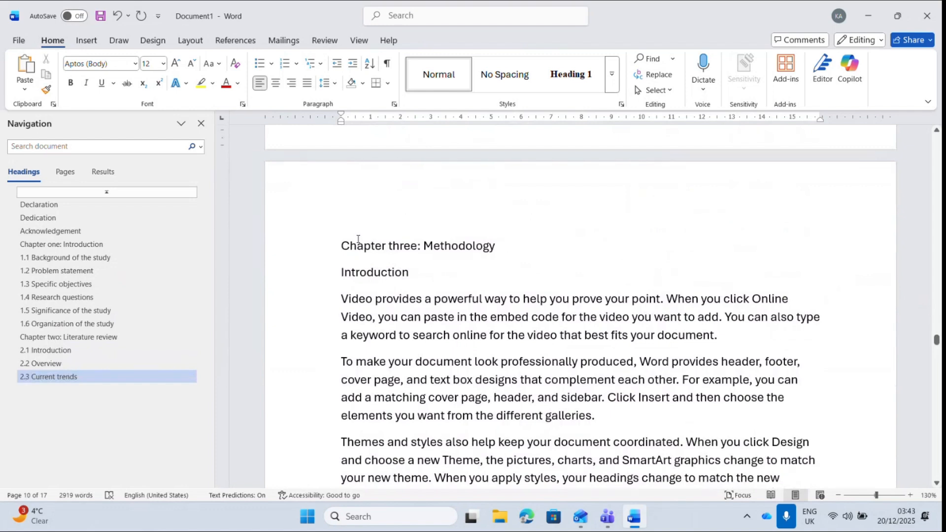
click(319, 256)
click(578, 78)
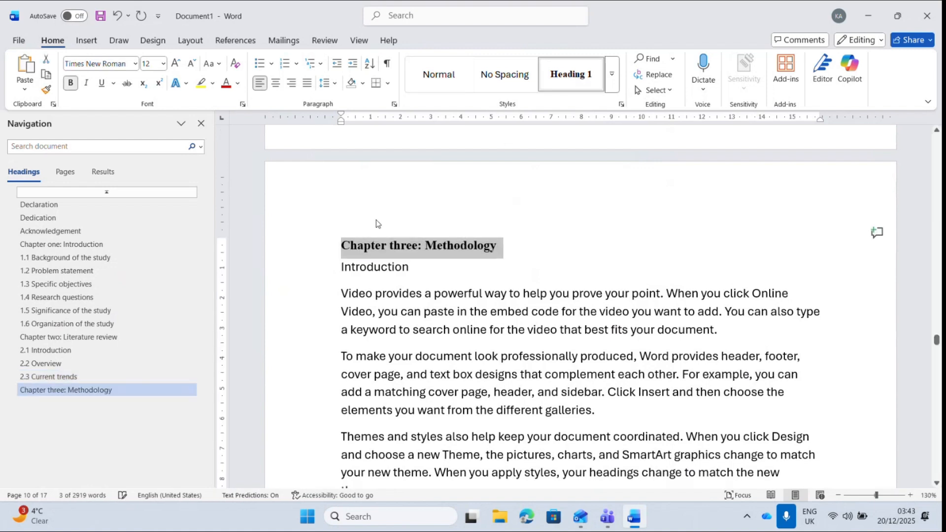
click(275, 83)
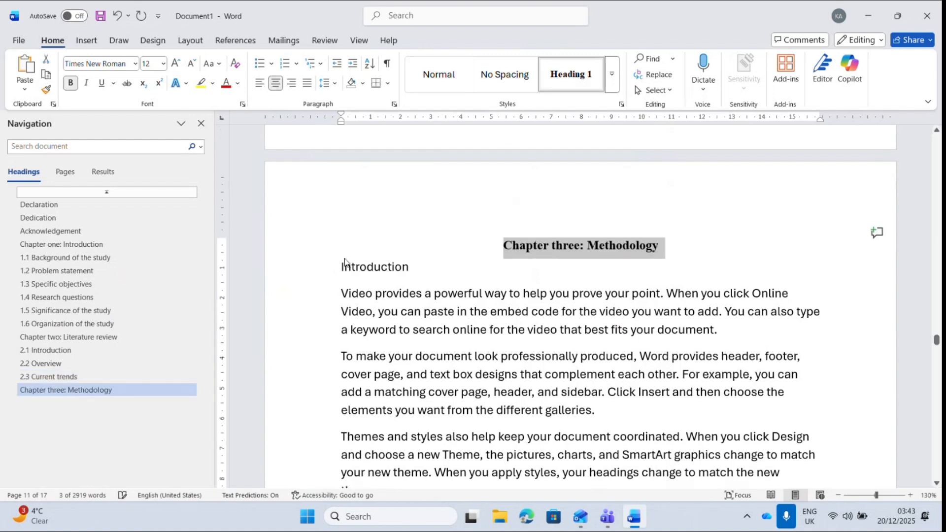
- Make "Introduction" under the chapter three title a Heading 1 and number it 3.1
click(310, 275)
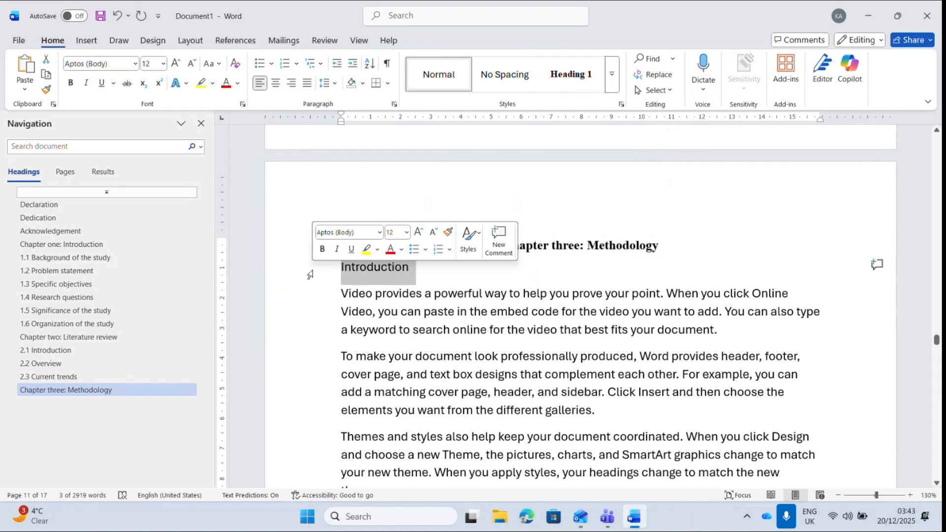
click(565, 84)
click(342, 284)
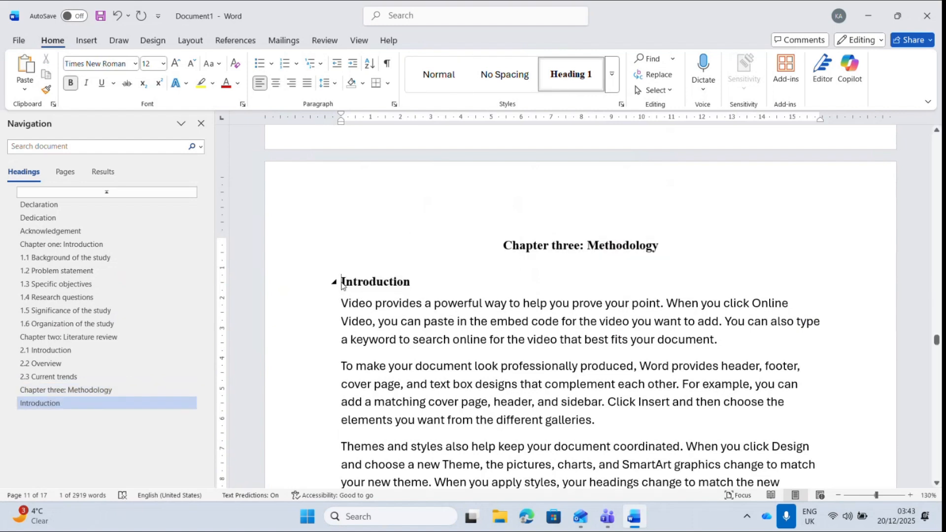
text(3.1)
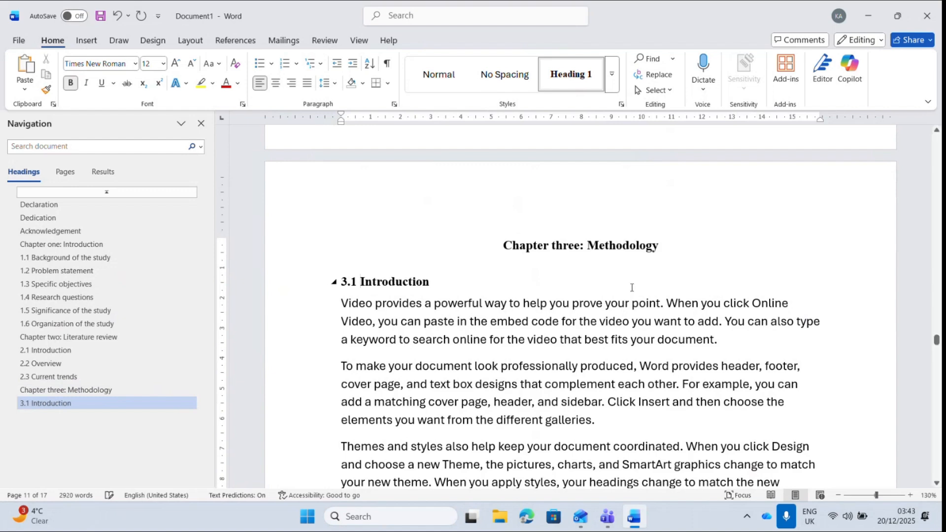
- Make "Research strategy" in chapter three a Heading 1 and number it 3.2
drag(935, 342, 936, 352)
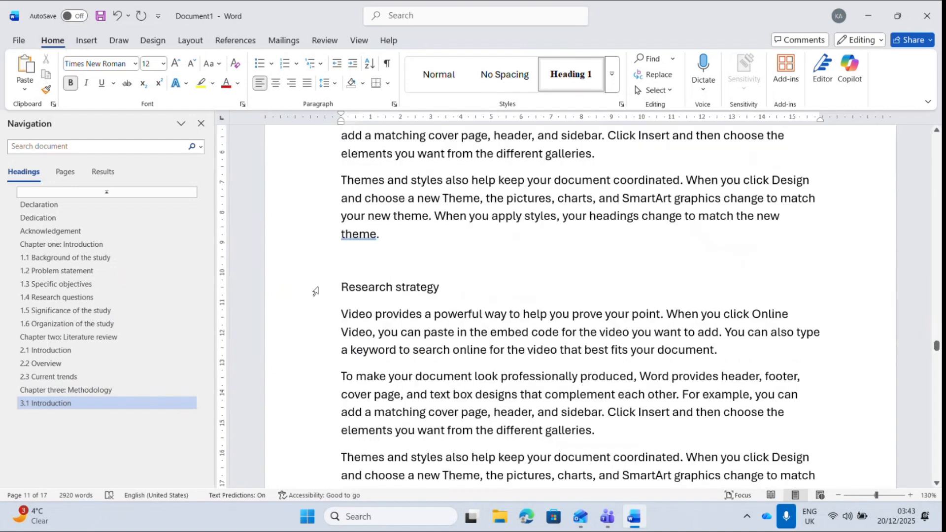
click(313, 290)
click(571, 74)
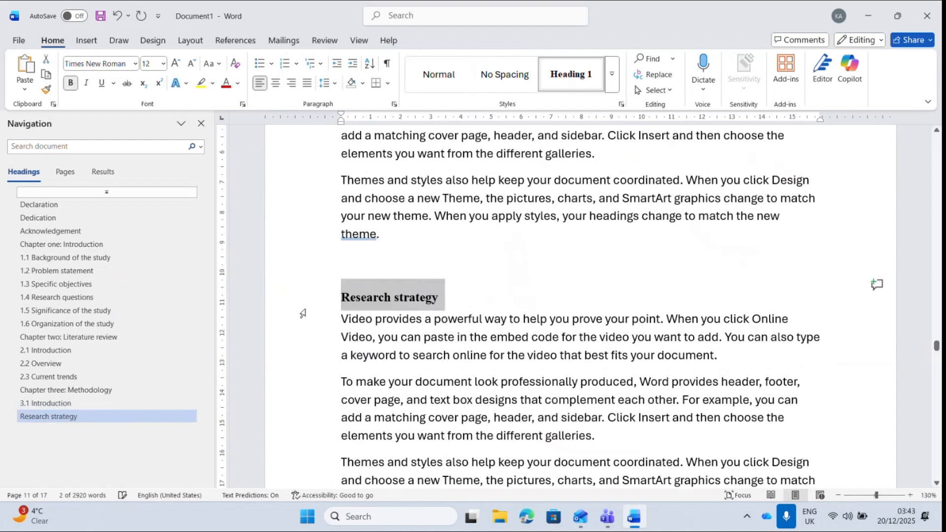
click(340, 300)
text(3.2)
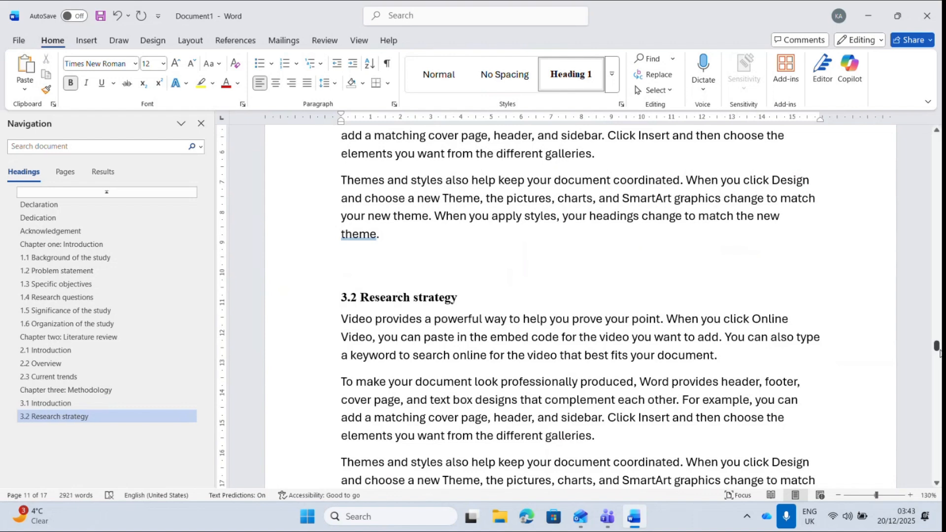
- Make "Research design" in chapter three a Heading 1 and number it 3.3
drag(937, 347, 937, 351)
click(310, 328)
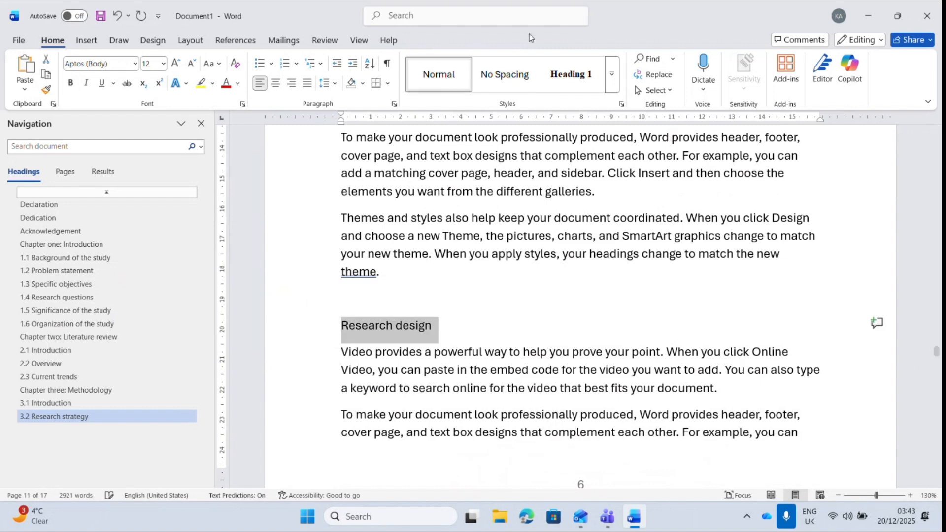
click(566, 74)
click(343, 338)
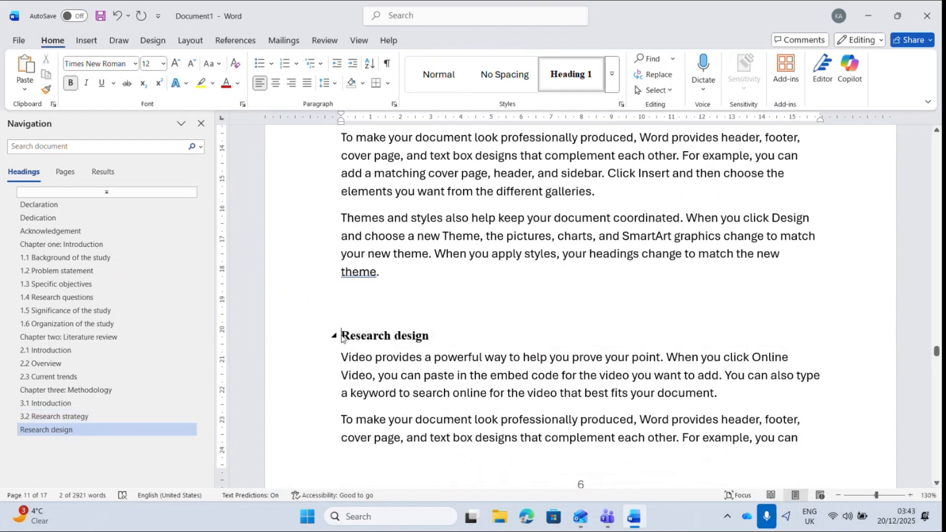
text(3.3)
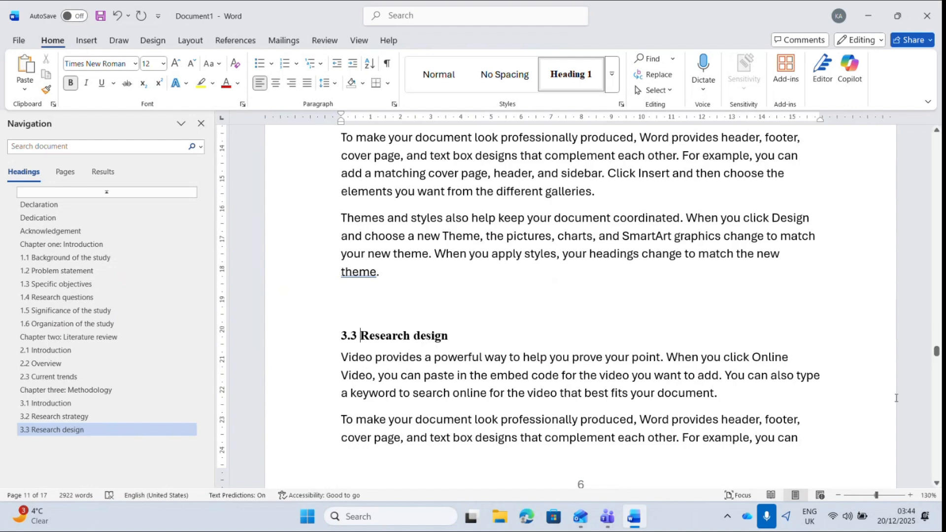
- Make "Data collection method" in chapter three a Heading 1 and number it 3.4
drag(787, 351, 926, 351)
click(815, 349)
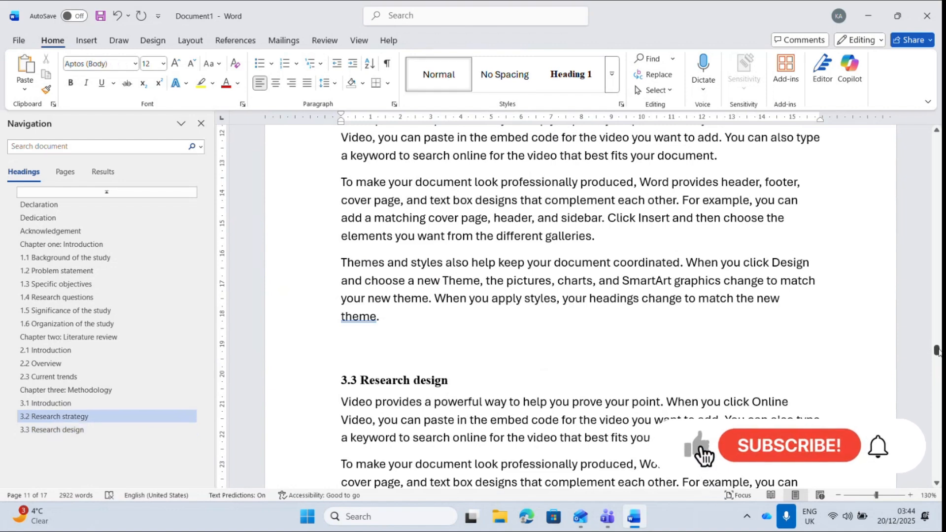
drag(936, 350, 938, 363)
click(319, 333)
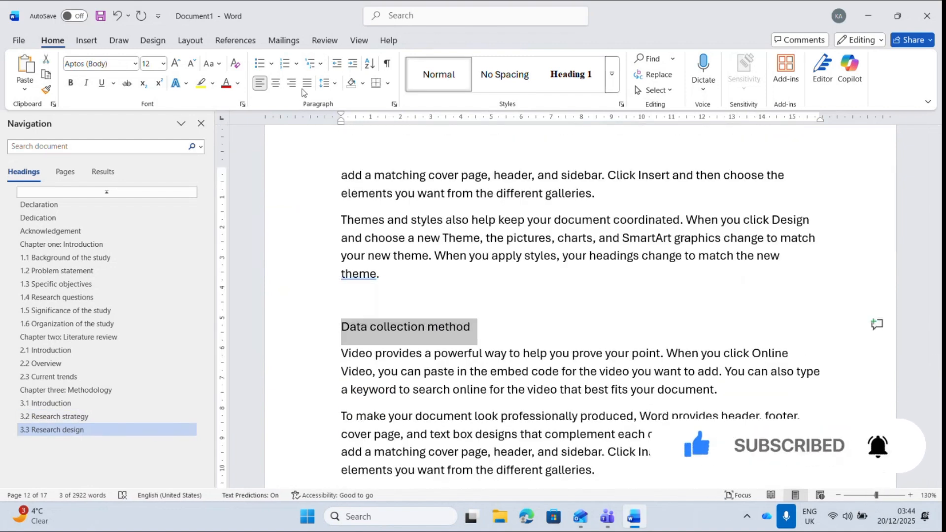
click(571, 74)
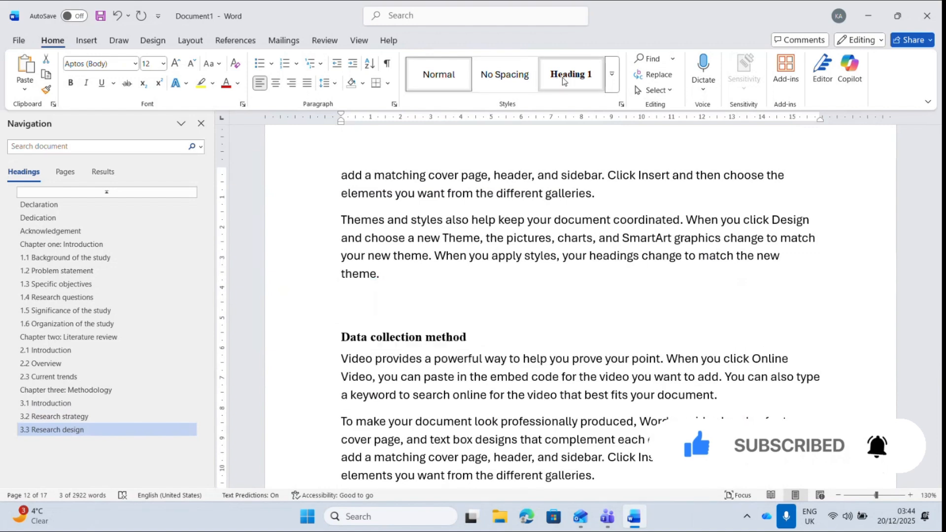
click(341, 338)
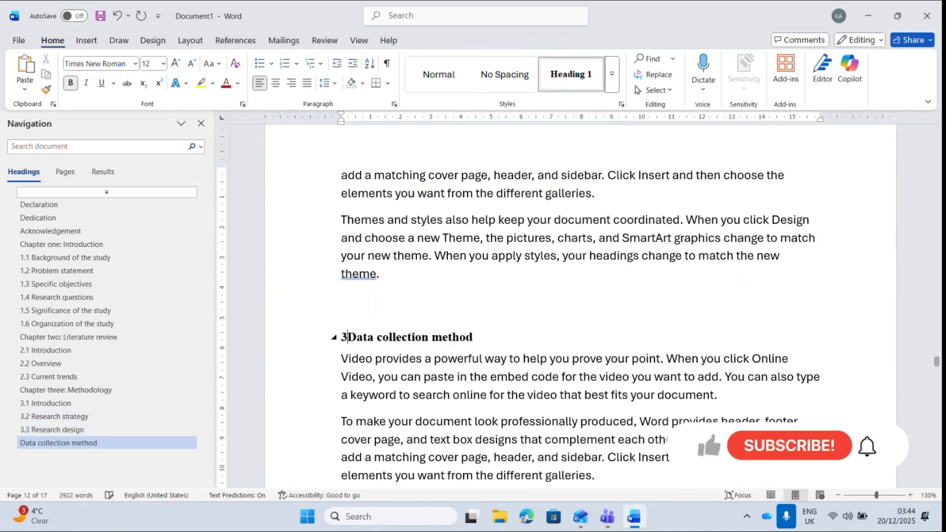
text(3.4)
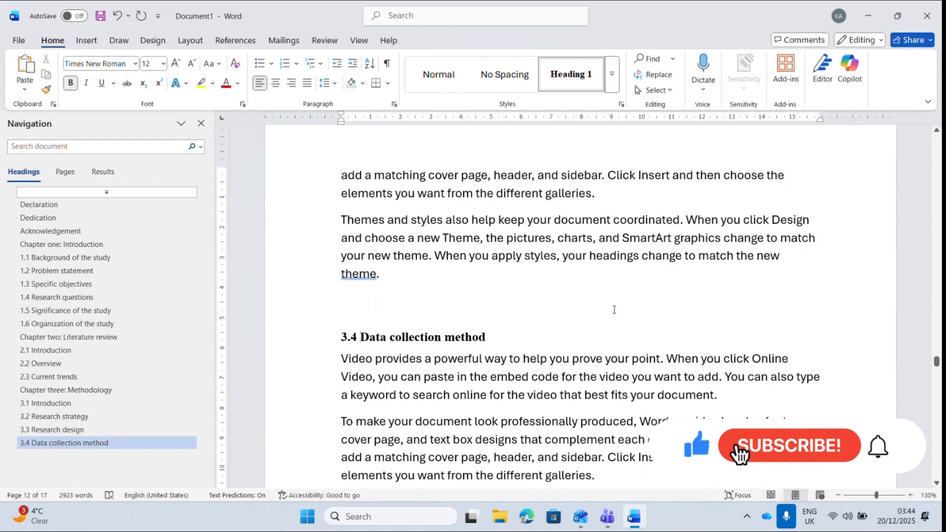
- Apply the Heading 1 style to the title "Chapter four: Analysis and findings" and centre it
drag(938, 362, 937, 380)
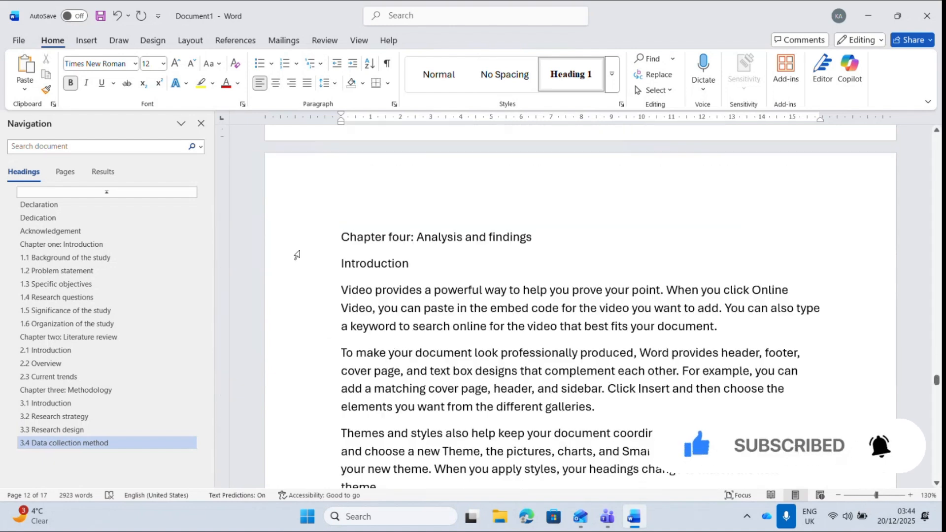
click(296, 238)
click(589, 74)
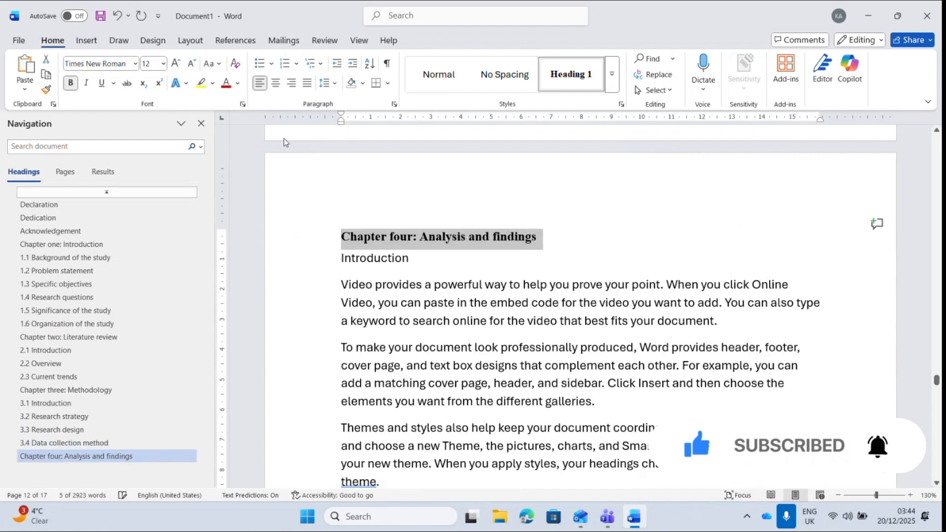
click(279, 85)
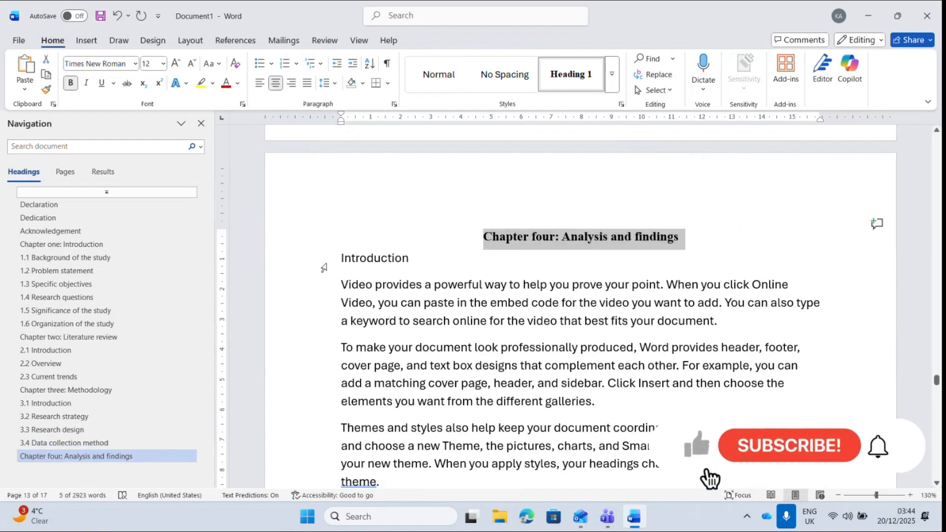
- Make "Introduction" under the chapter four title a Heading 1 and number it 4.1
click(306, 260)
click(589, 73)
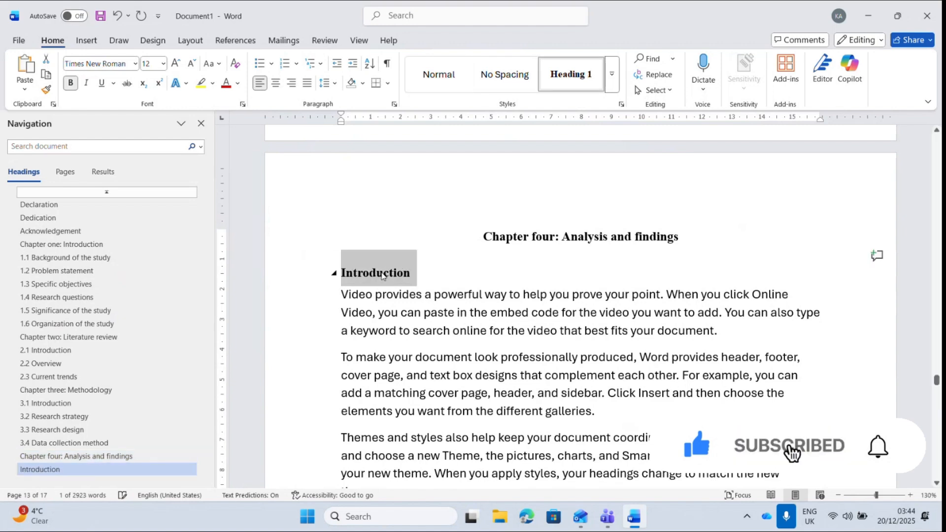
click(341, 272)
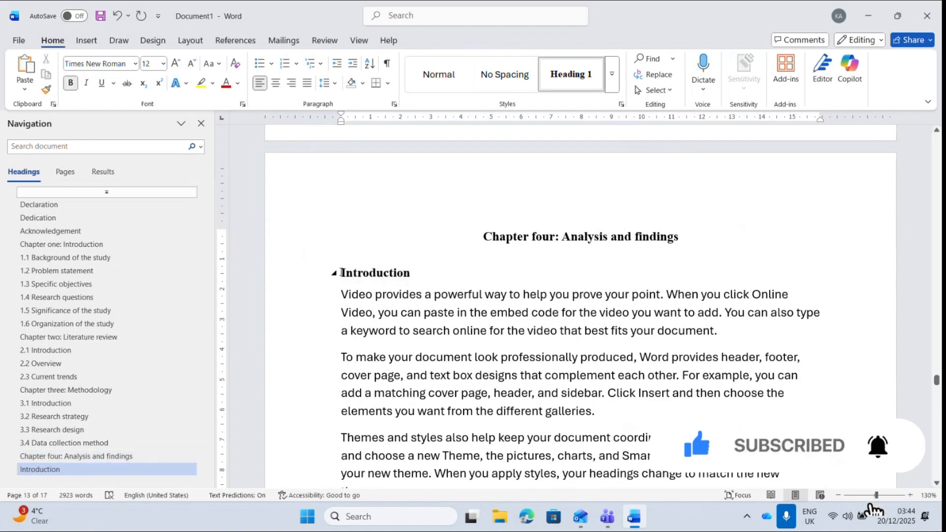
text(4.1)
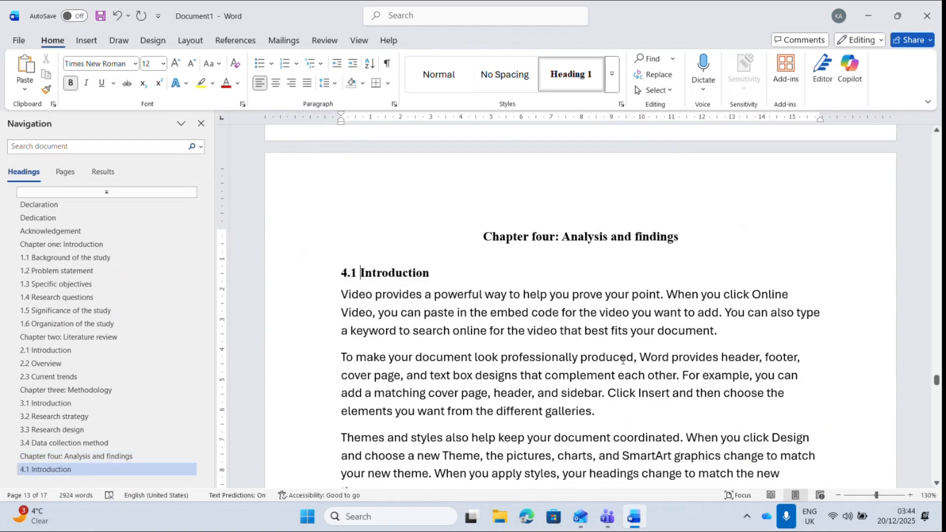
- Make "Accuracy plot" in chapter four a Heading 1 and number it 4.2
mouse_move(936, 381)
mouse_down()
mouse_move(935, 394)
mouse_move(937, 385)
mouse_up()
click(325, 299)
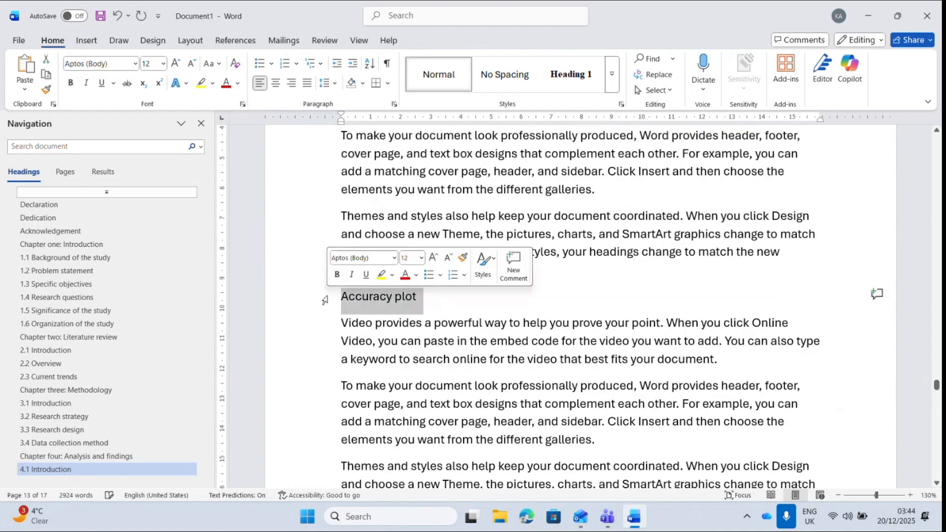
key(ctrl+alt+1)
click(340, 306)
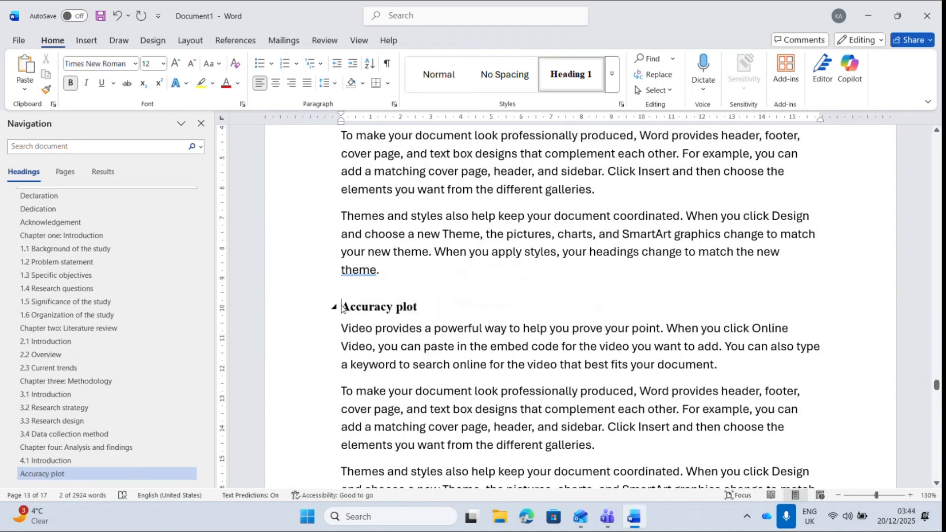
text(4.2)
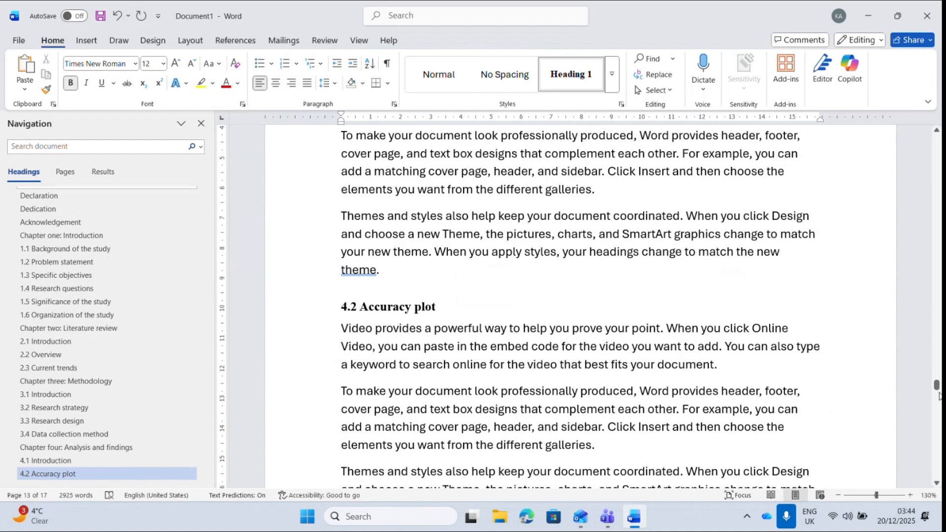
- Make "Loss plot" in chapter four a Heading 1 and number it 4.3
drag(936, 386, 937, 393)
click(313, 205)
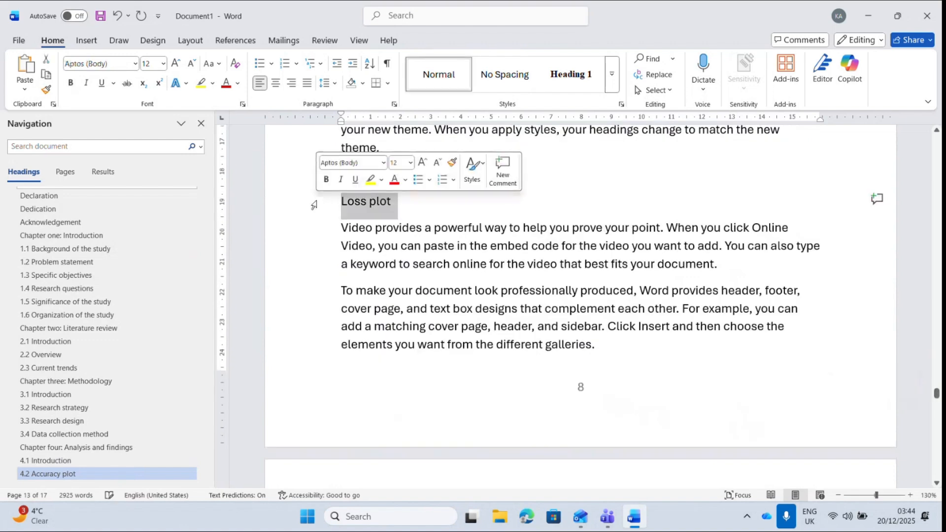
click(570, 74)
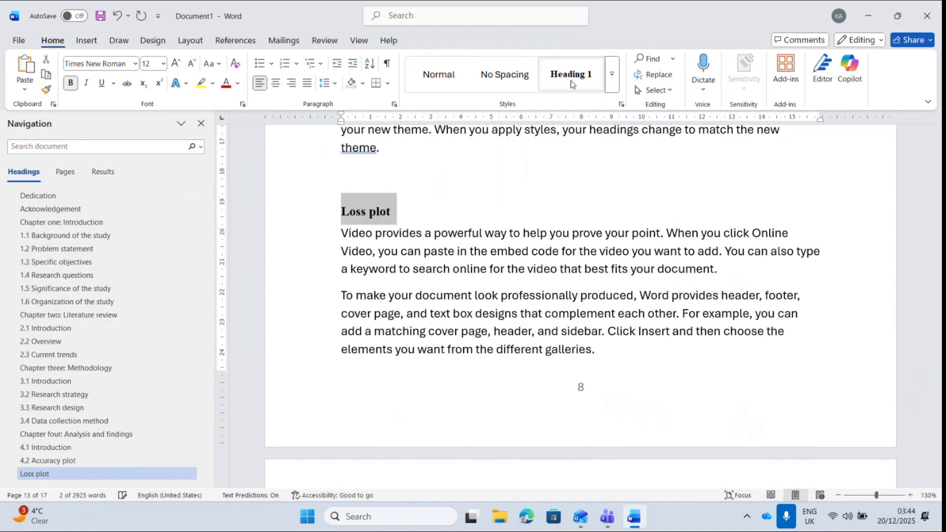
click(341, 211)
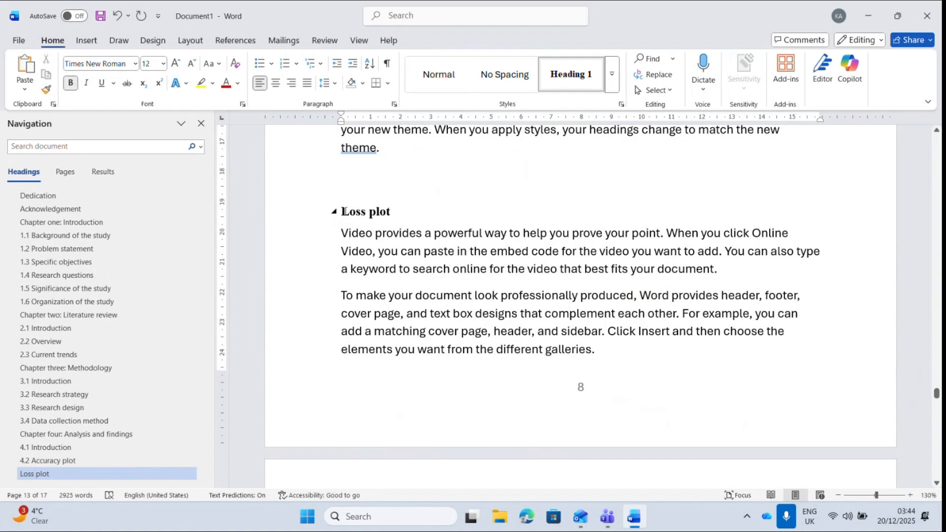
text(4.3)
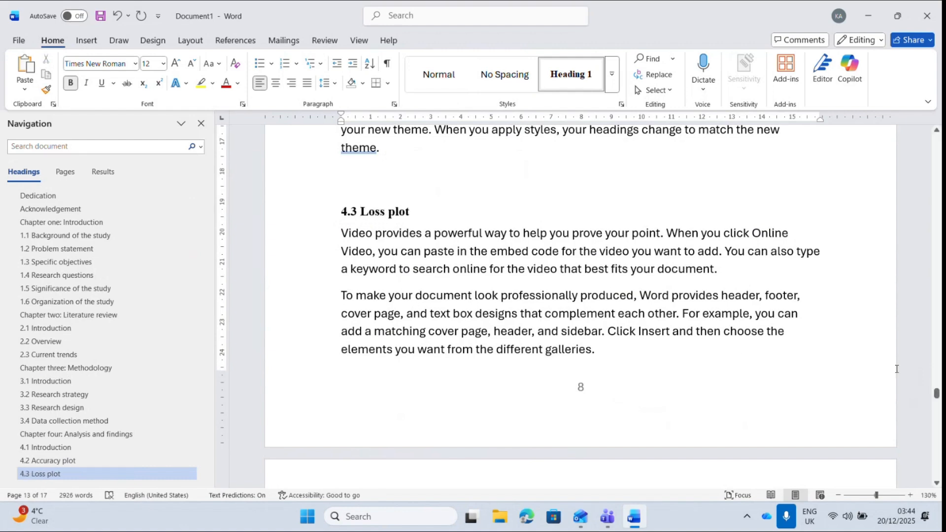
- Apply the Heading 1 style to the title "Chapter five: Summary of findings, conclusions and recommendations" and centre it
drag(936, 394, 937, 419)
click(324, 306)
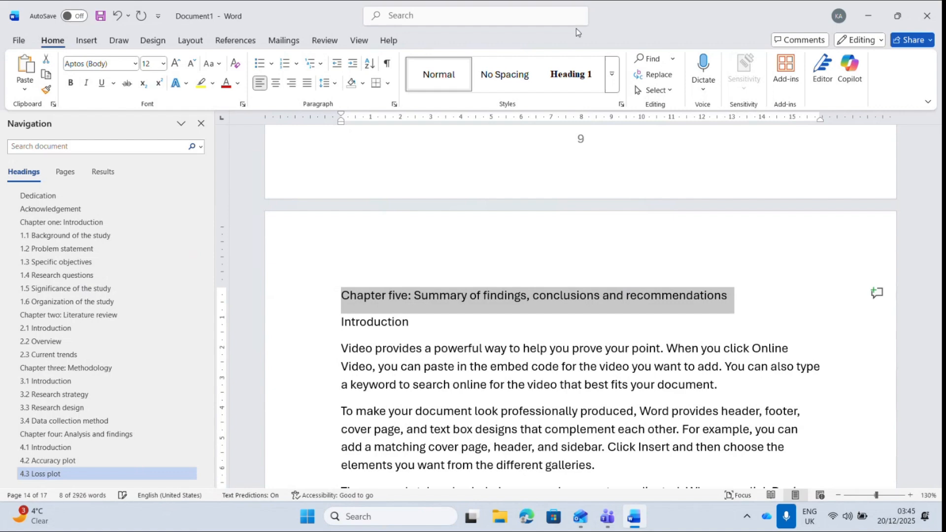
key(ctrl+alt+1)
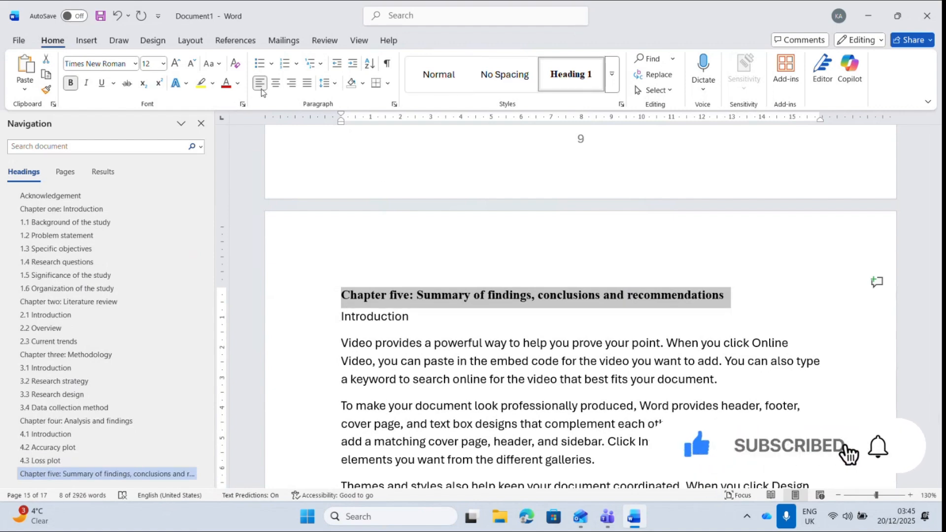
click(275, 83)
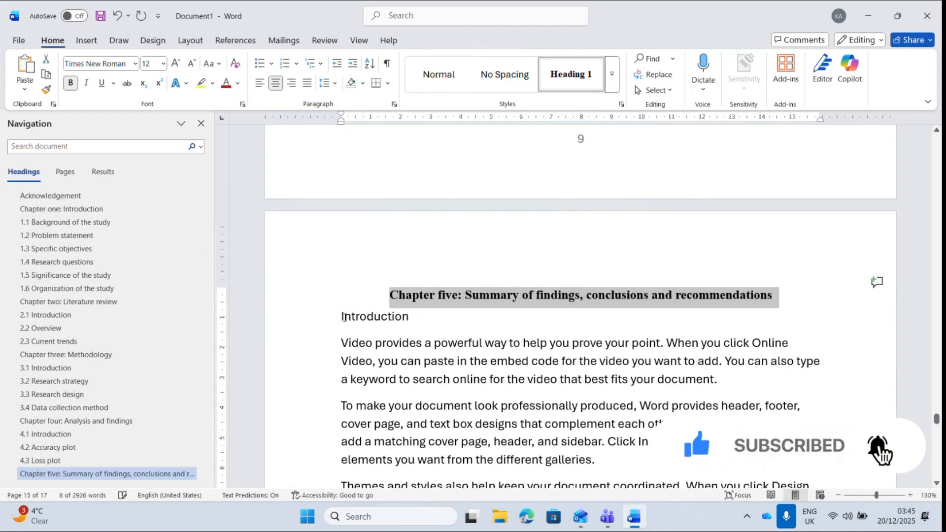
- Make "Introduction" under the chapter five title a Heading 1 and number it 5.1
click(313, 328)
key(ctrl+alt+1)
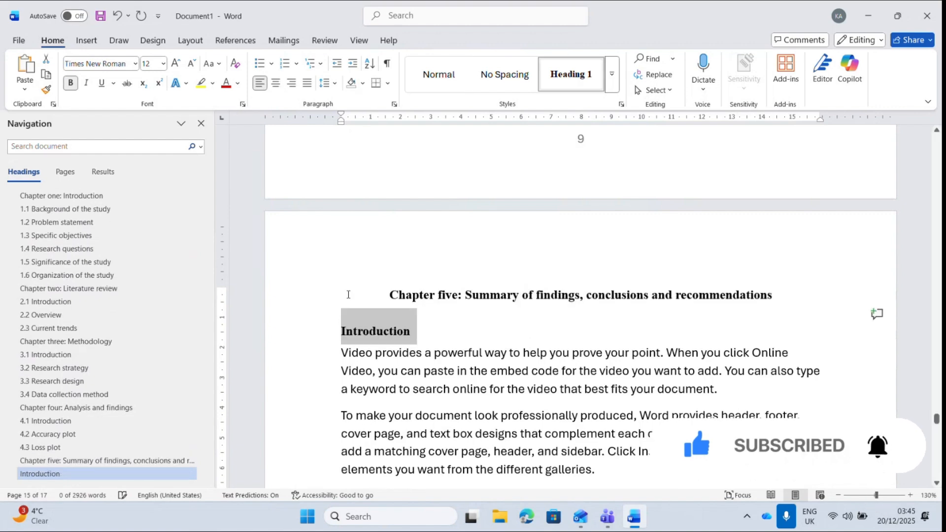
click(340, 334)
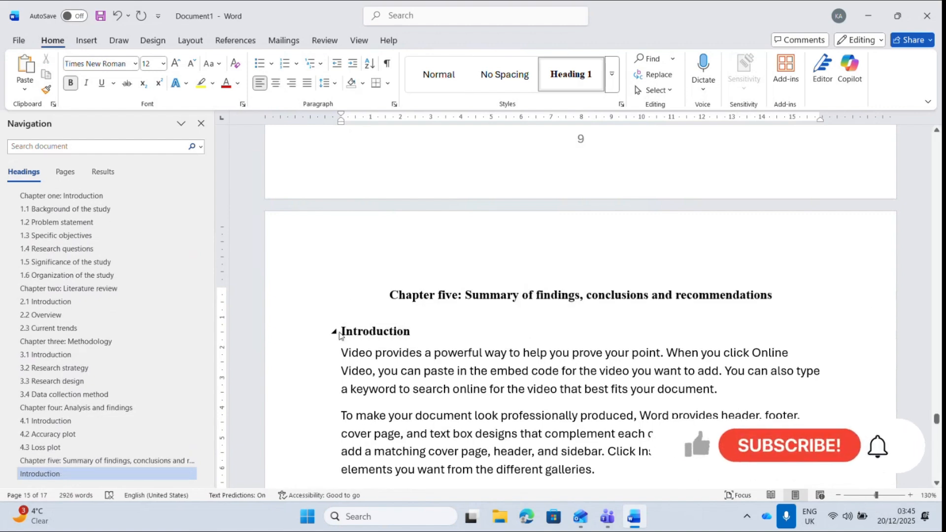
text(5.1)
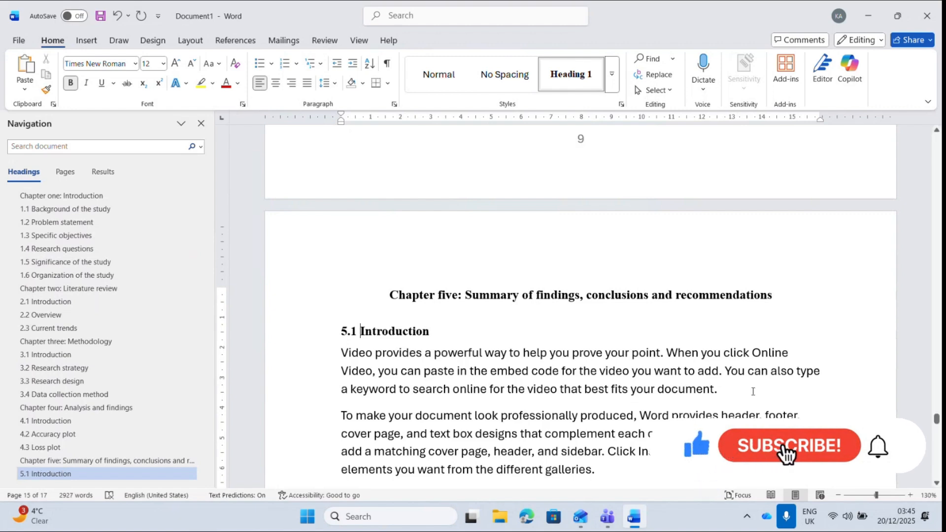
- Make "Summary of findings" in chapter five a Heading 1 and number it 5.2
scroll(752, 391, up, 6)
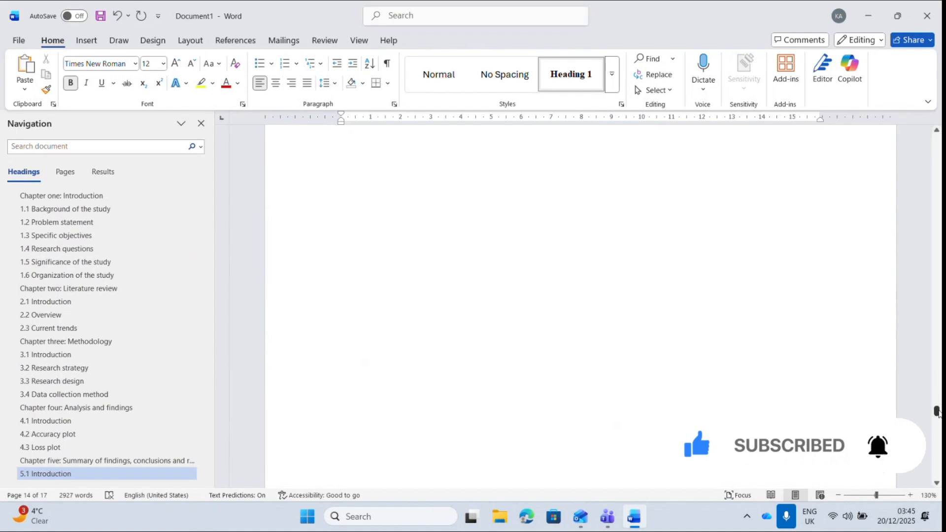
drag(937, 410, 938, 427)
click(316, 424)
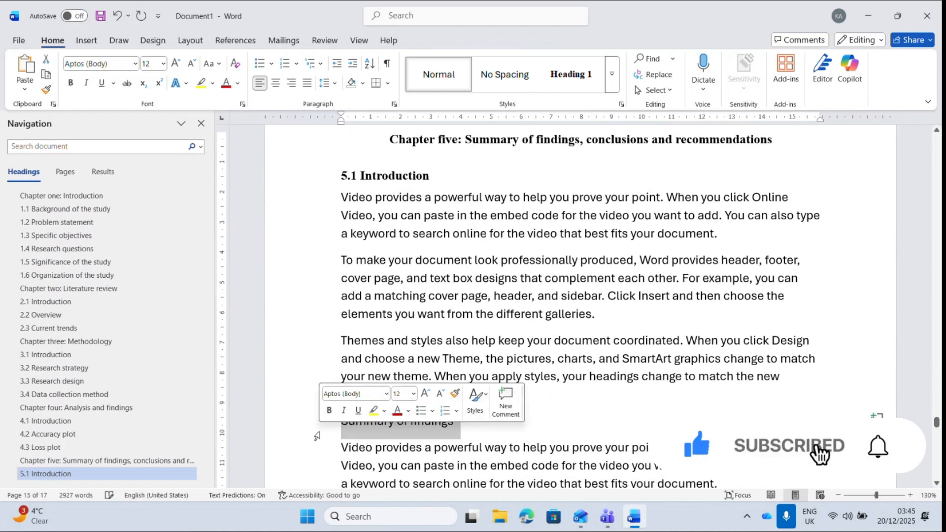
click(592, 85)
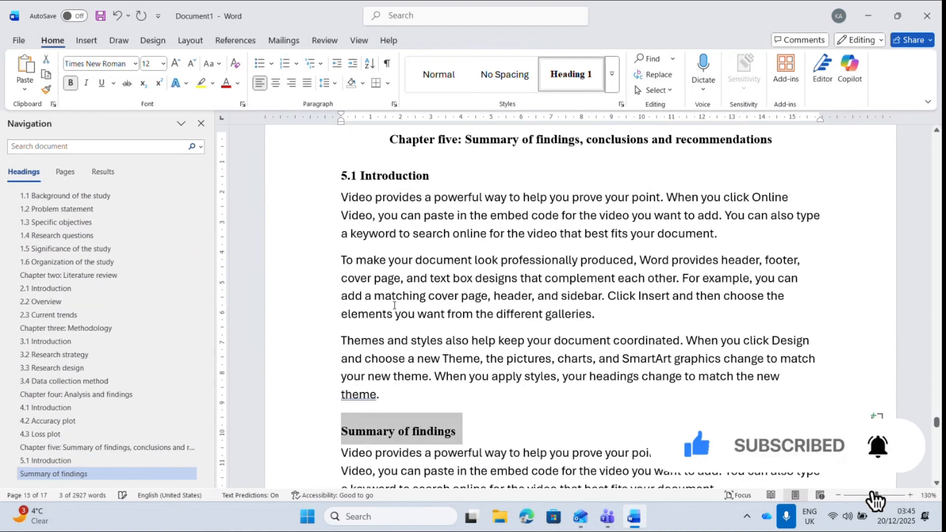
click(341, 433)
text(5.2)
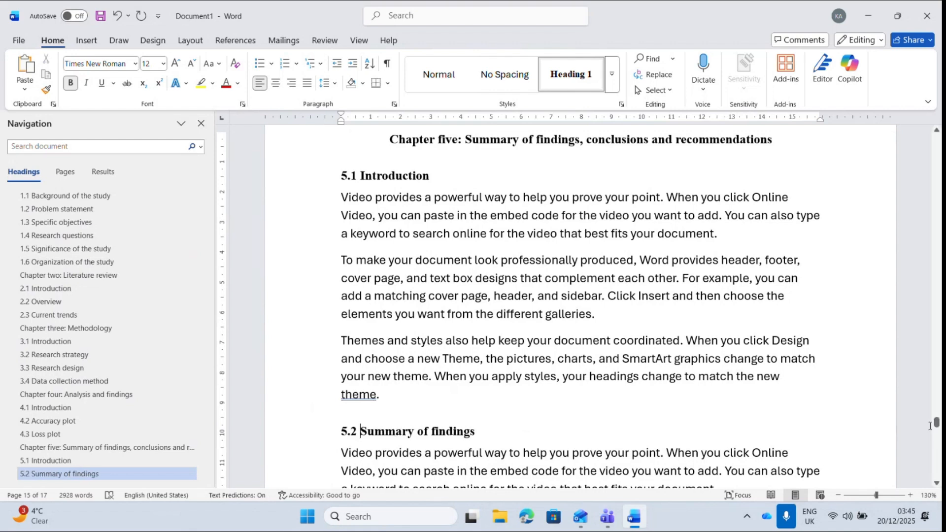
- Make "Conclusion" in chapter five a Heading 1 and number it 5.3
drag(937, 424, 937, 433)
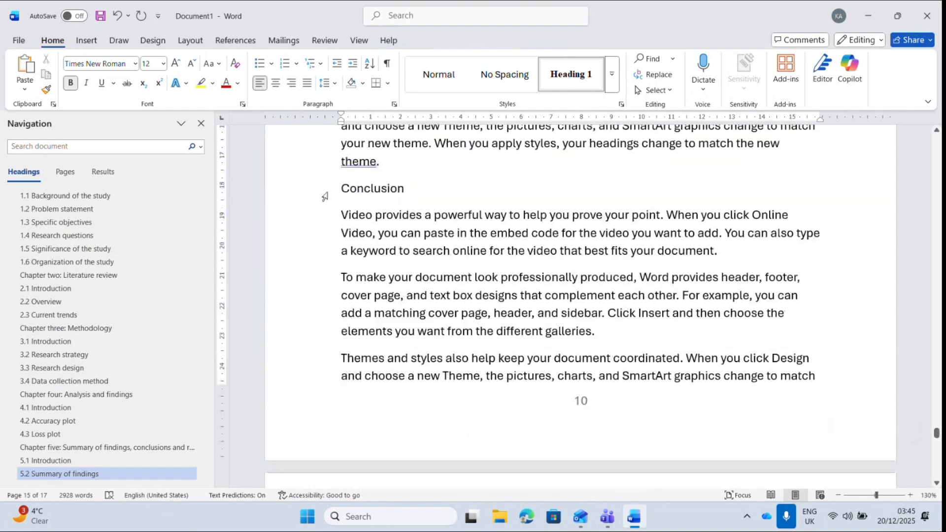
click(324, 197)
key(ctrl+alt+1)
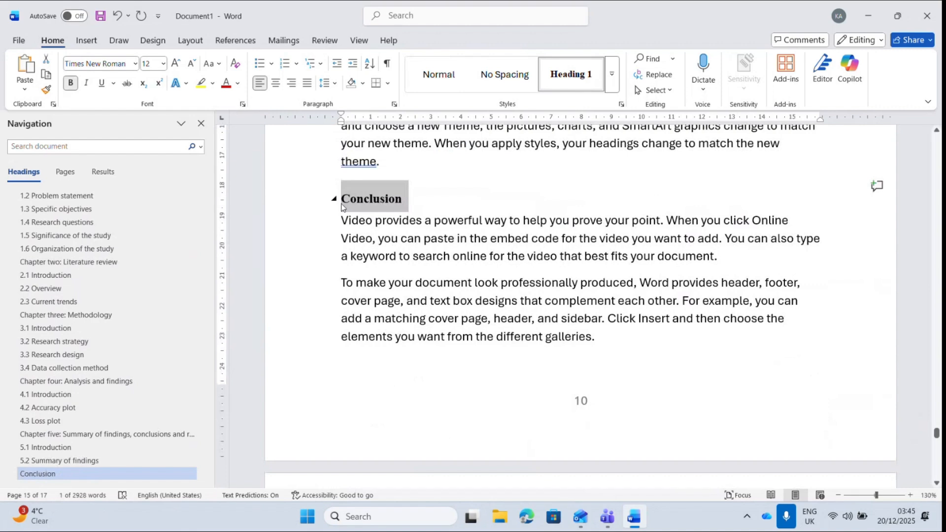
click(344, 207)
text(5.)
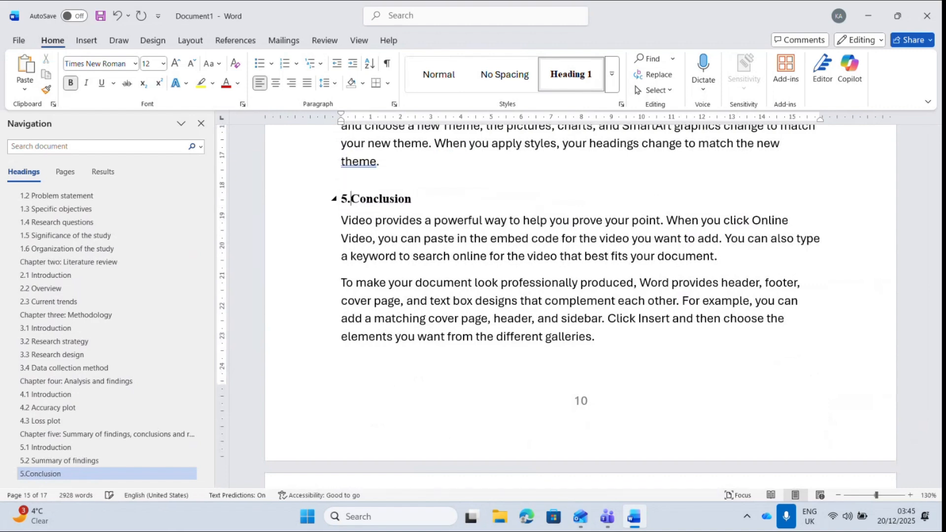
text(3)
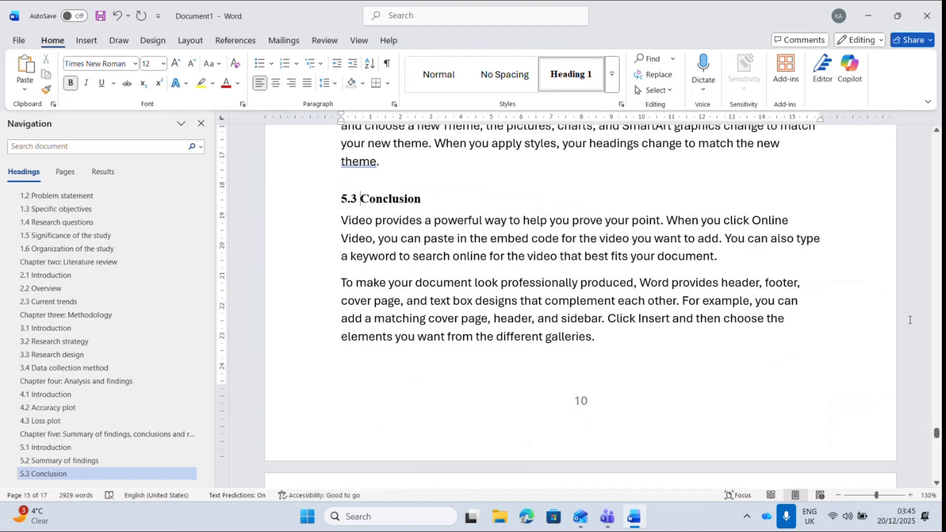
- Make "Recommendation" in chapter five a Heading 1 and number it 5.4
mouse_move(936, 434)
mouse_down()
mouse_move(937, 454)
mouse_move(938, 437)
mouse_up()
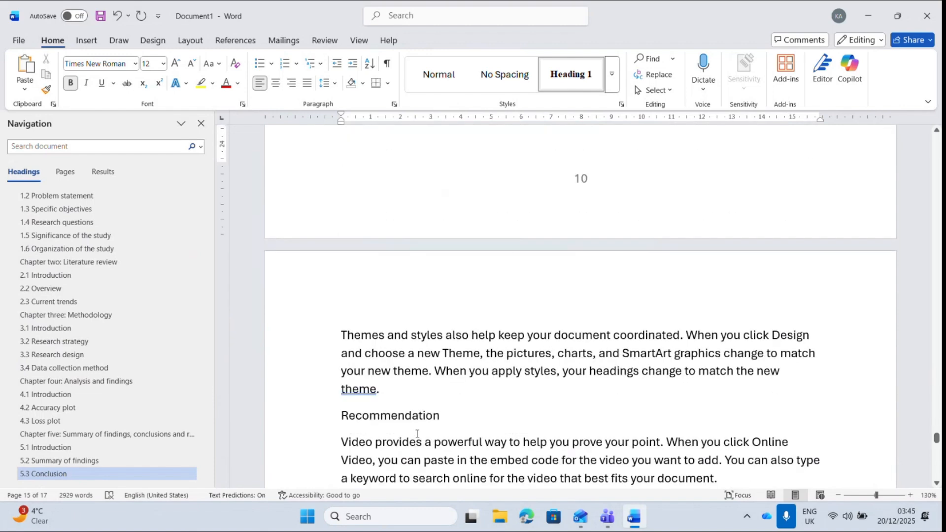
click(301, 419)
key(ctrl+alt+1)
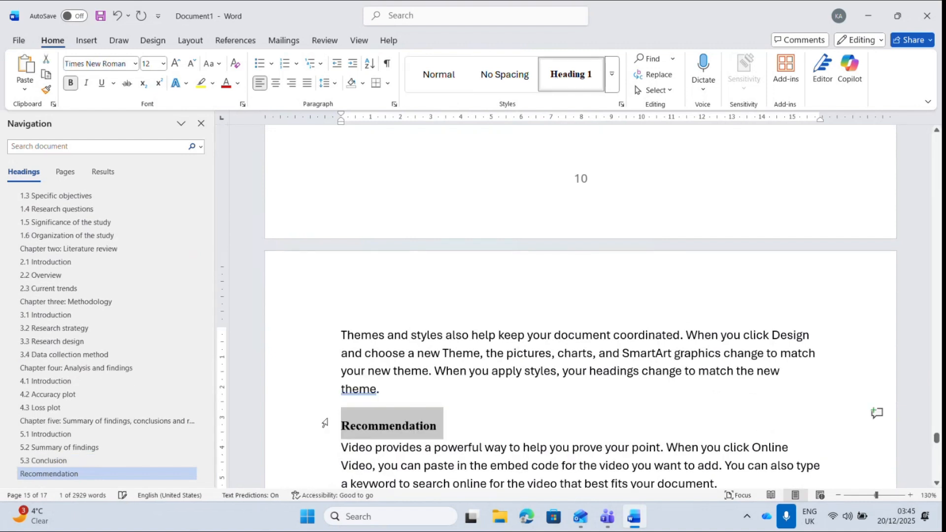
click(344, 429)
text(5.4)
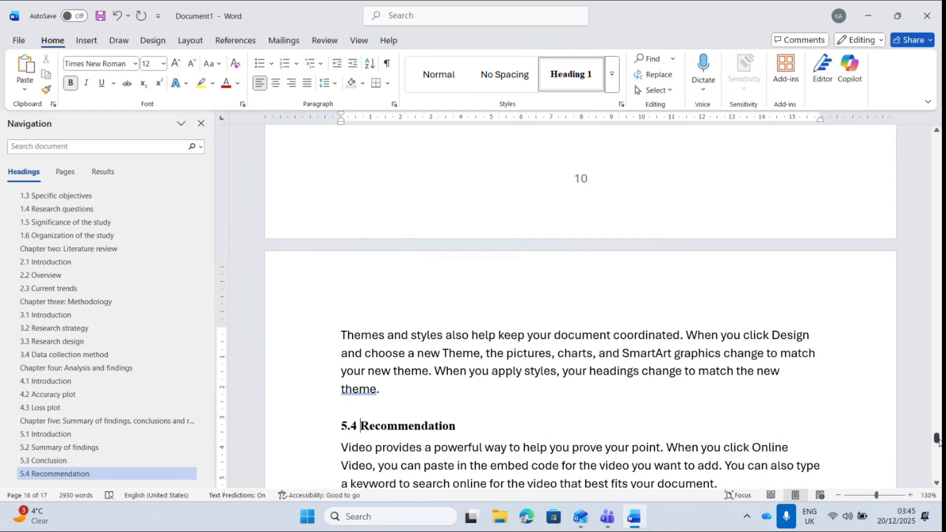
- Apply the Heading 1 style to the "References" title on the last page
drag(937, 440, 938, 459)
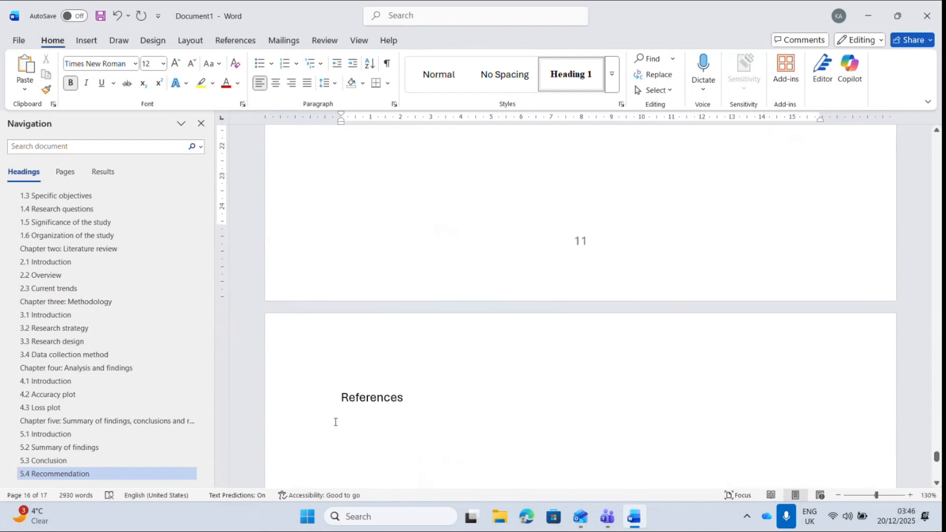
click(309, 400)
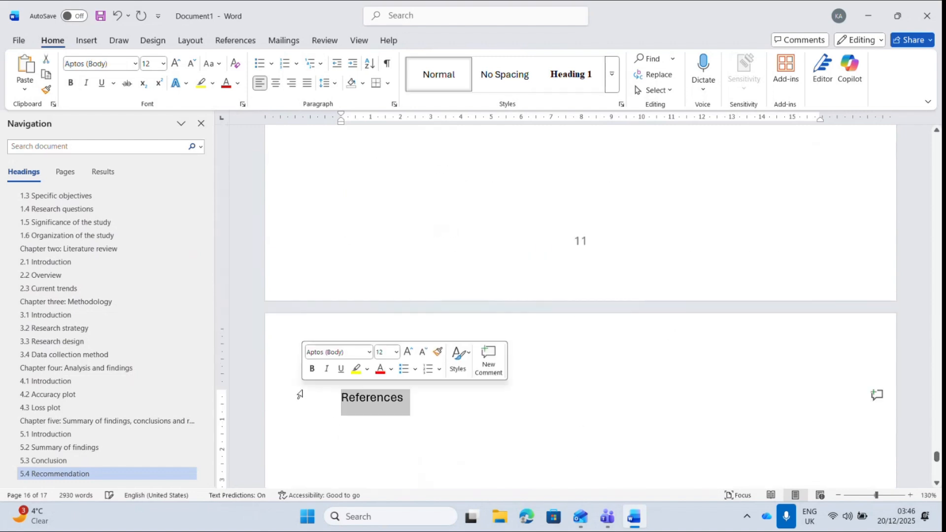
click(574, 79)
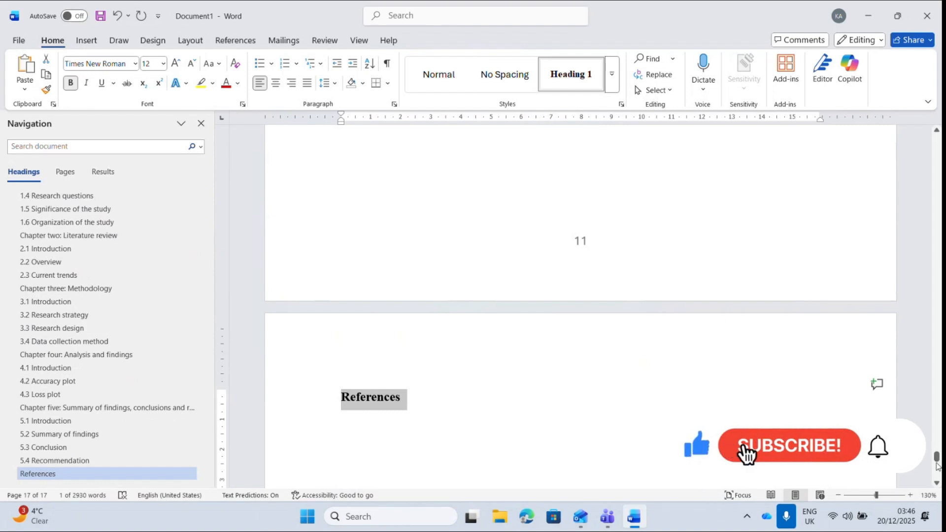
- Insert a new line "Types of encryption" after the second paragraph of section 2.2 Overview
drag(936, 459, 936, 392)
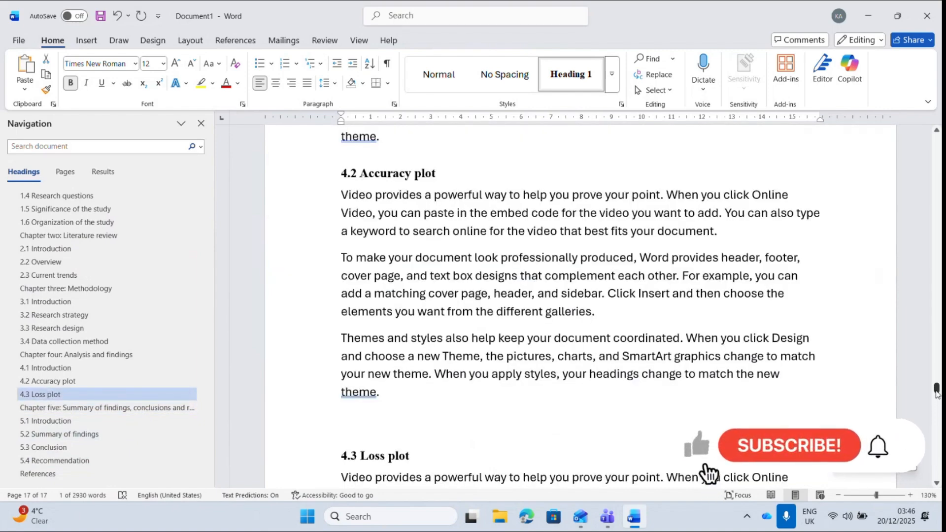
drag(937, 393, 938, 310)
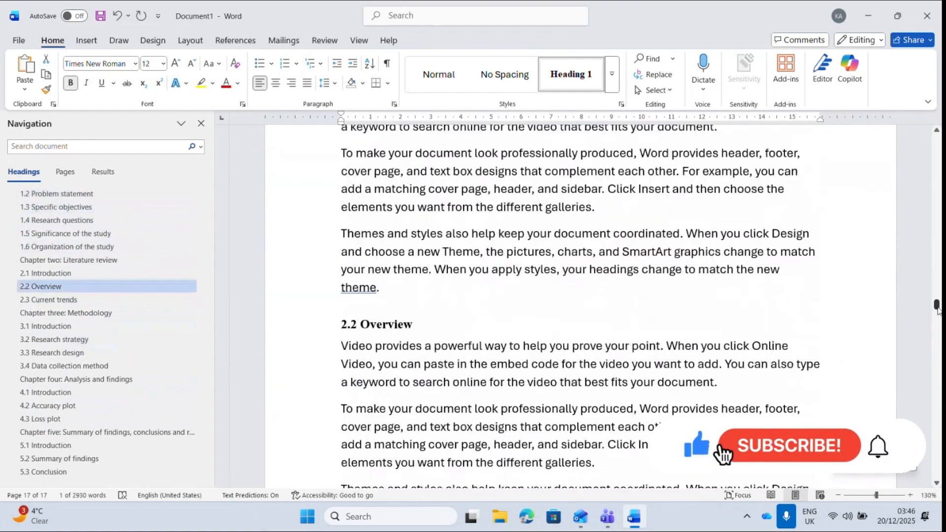
click(605, 467)
key(Return)
text(Tp)
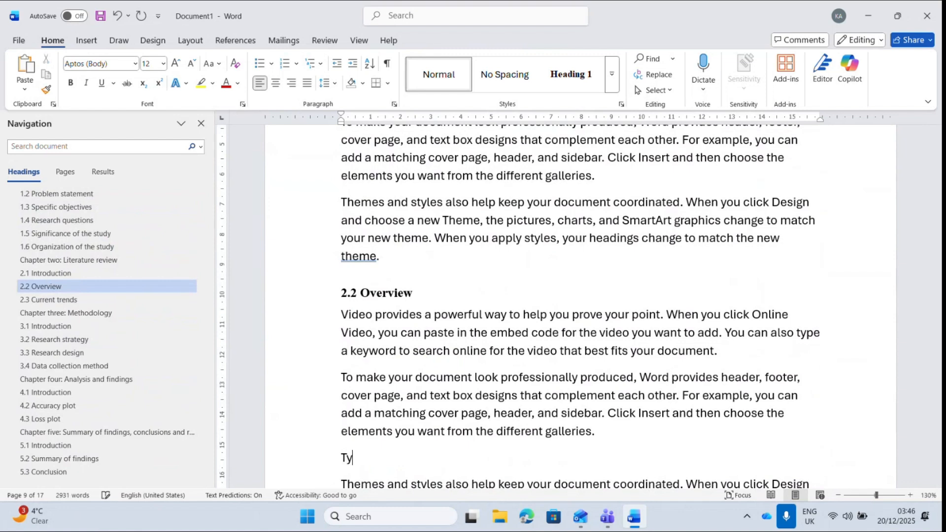
text(pes of )
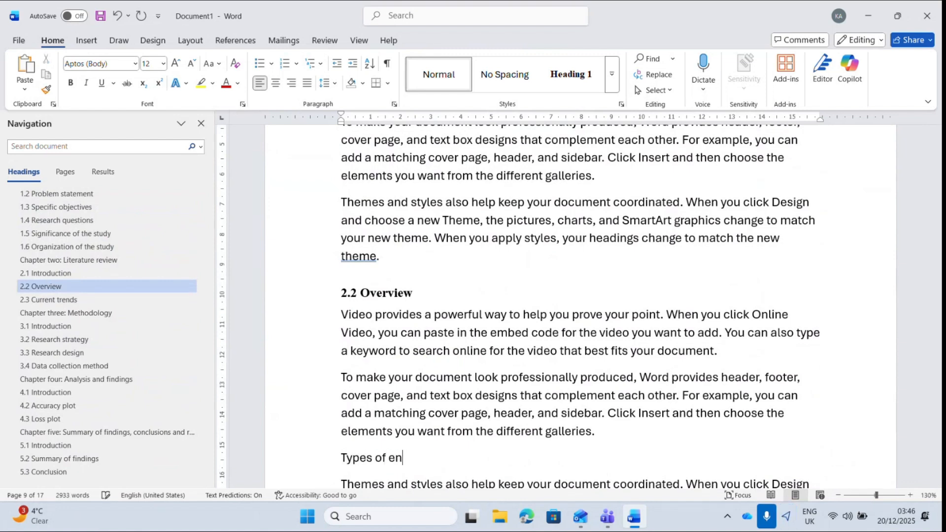
text(encryption)
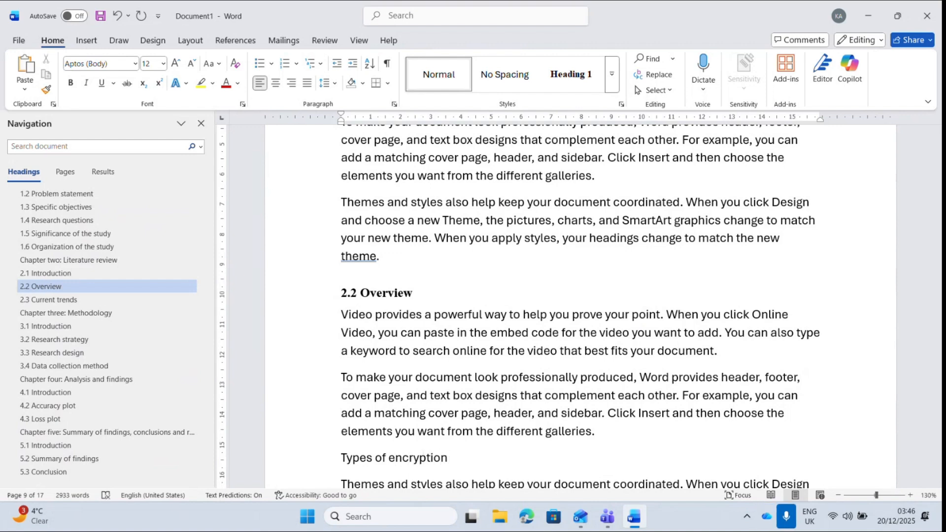
- Add the lines "Asymmetric encryption" and "Symmetric encryption" below "Types of encryption"
key(Return)
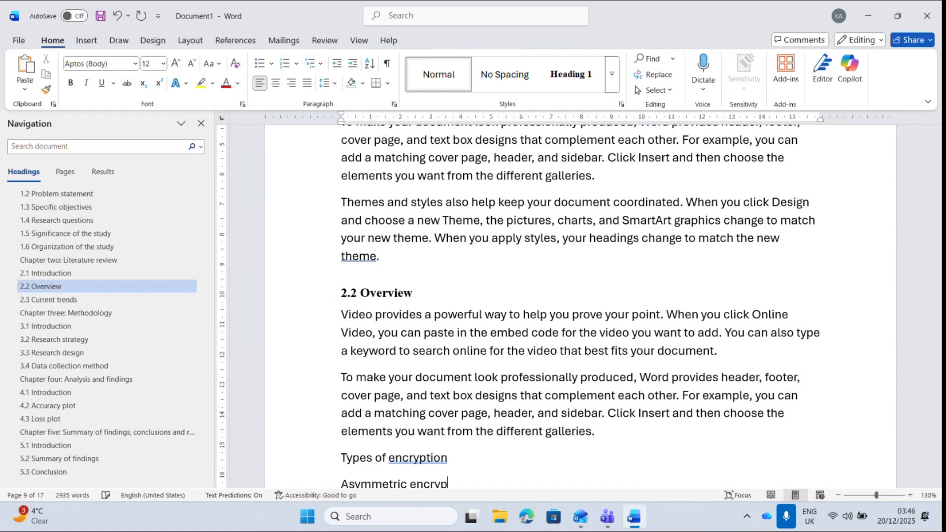
key(Return)
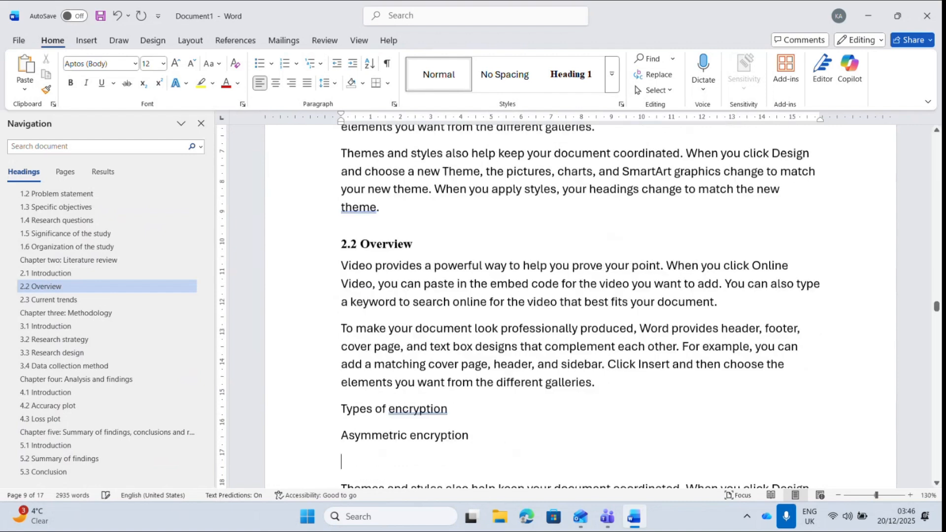
text(Y)
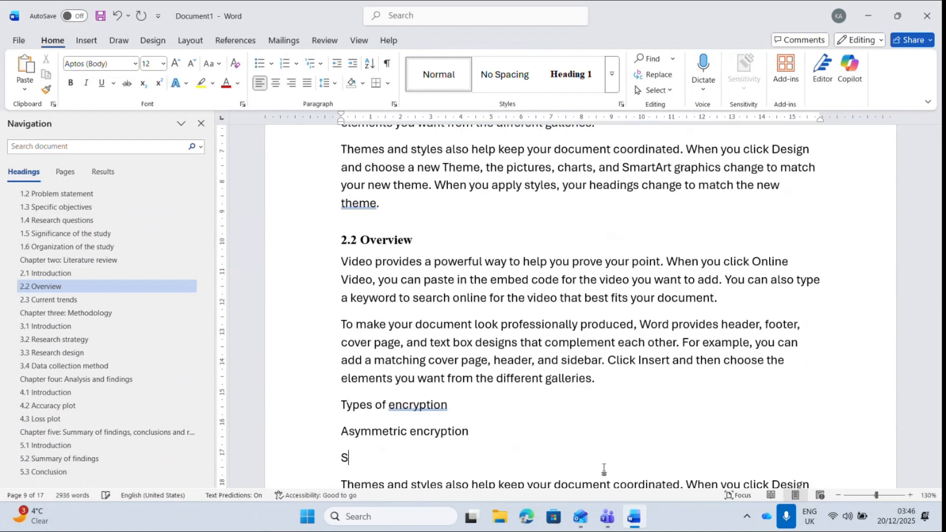
text(ymmetric encryption)
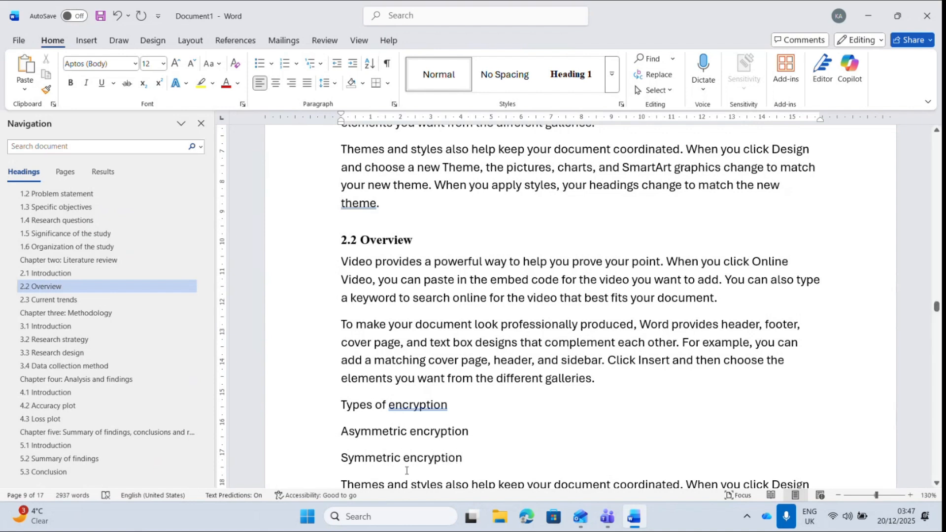
- Correct the flagged word in "Types of encryption" to "encryptions" using the proofing suggestion
click(315, 418)
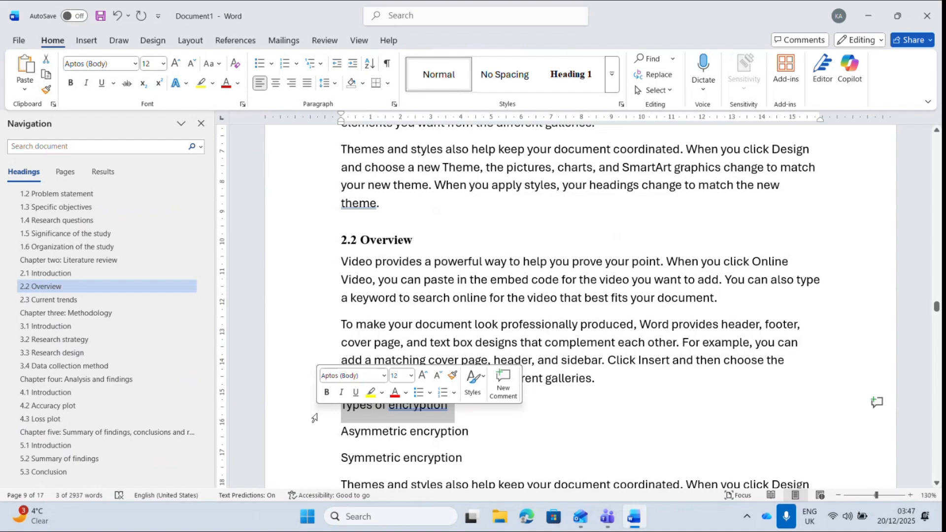
click(417, 406)
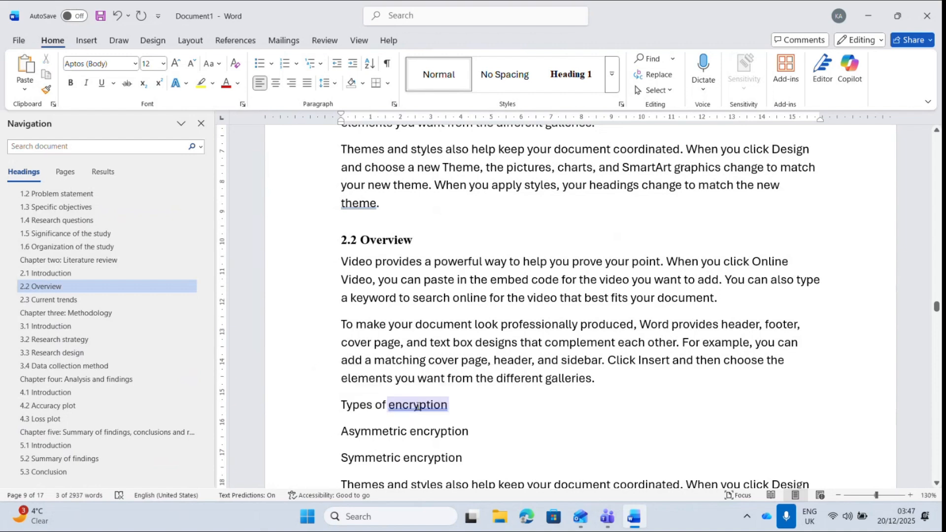
right_click(417, 406)
click(517, 254)
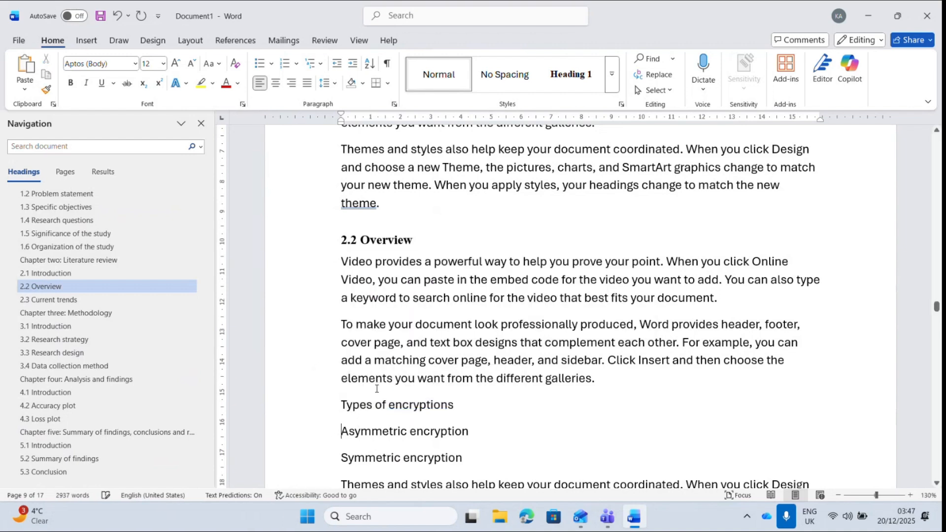
- Make "Types of encryptions" a Heading 1 and number it 2.3
click(326, 411)
key(ctrl+alt+1)
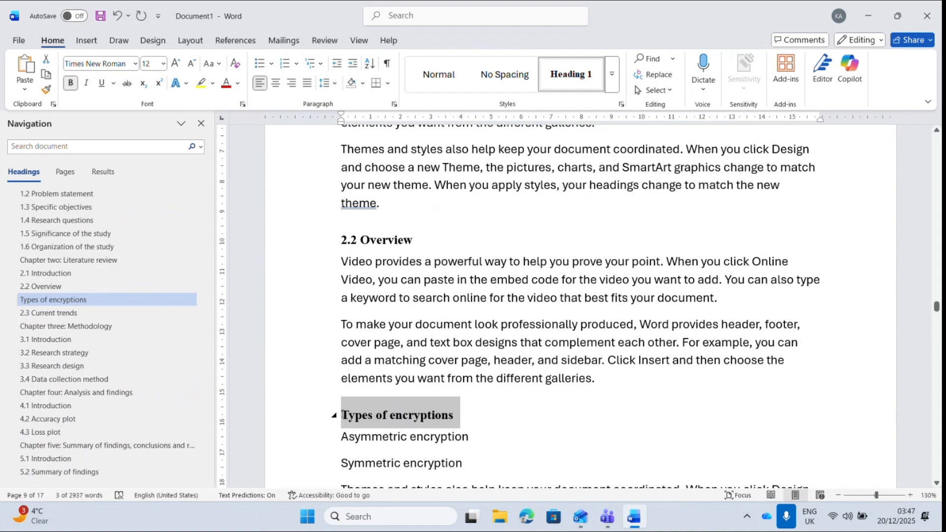
click(343, 415)
text(2.3)
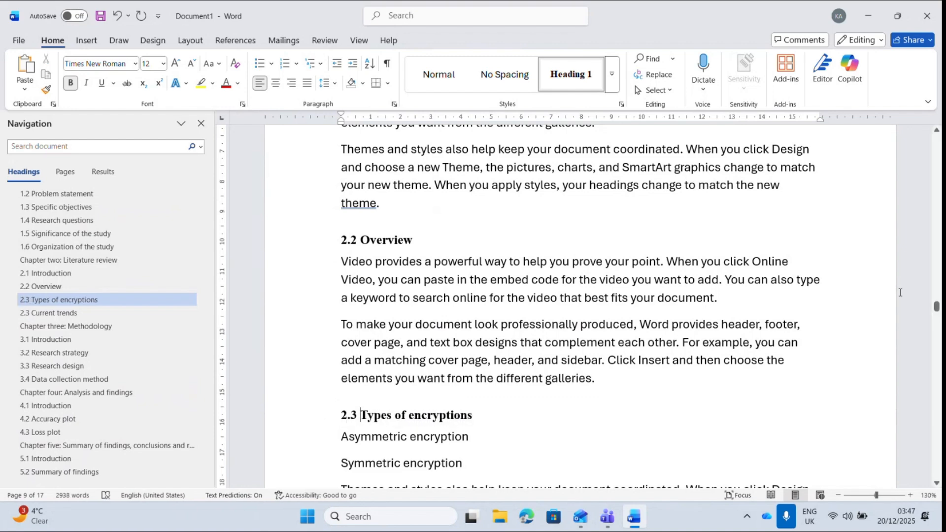
- Renumber the "Current trends" heading in chapter two as 2.4
drag(938, 306, 937, 322)
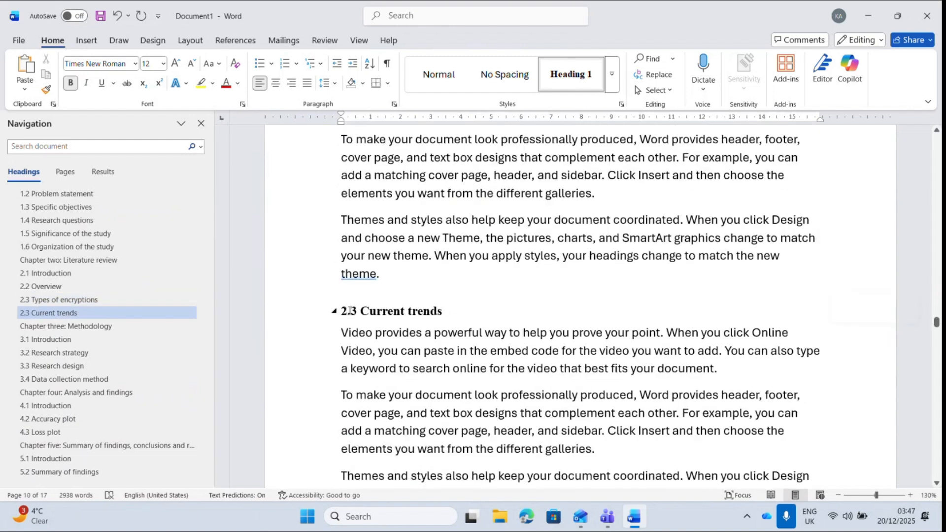
click(349, 310)
key(BackSpace)
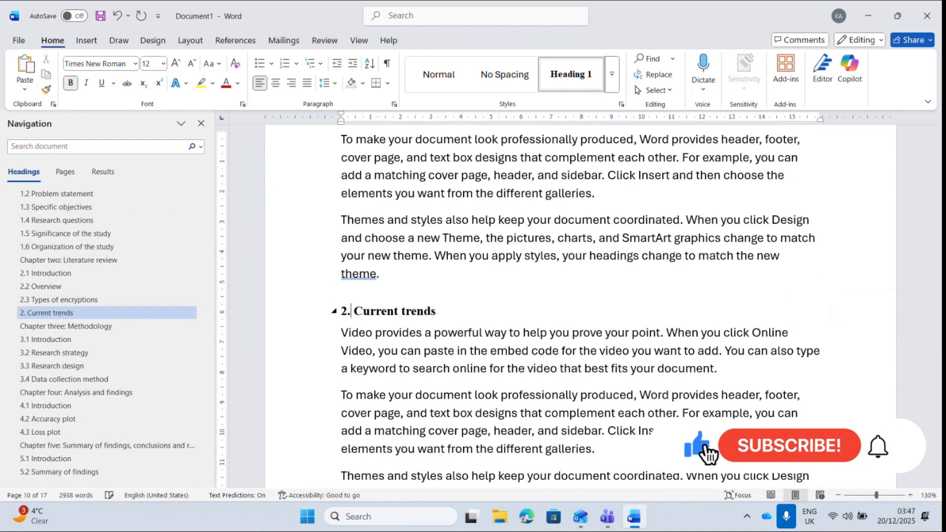
text(4)
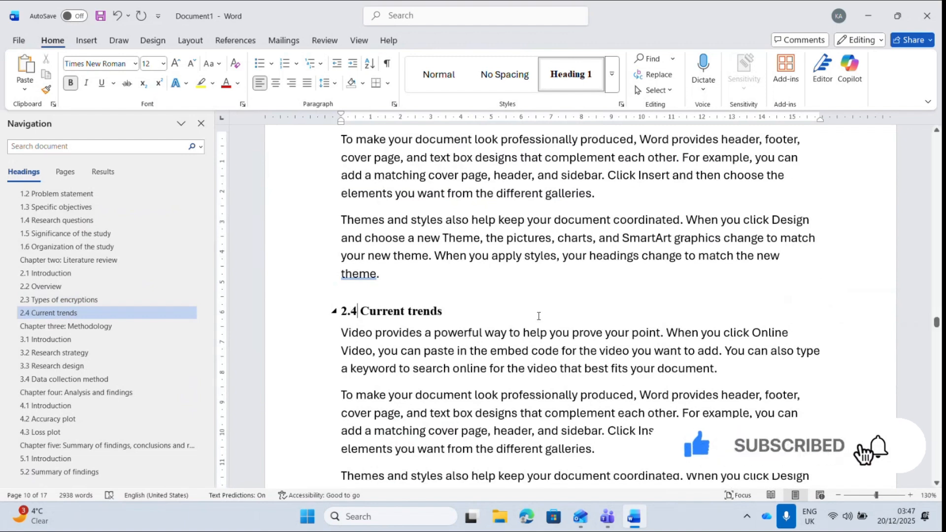
mouse_move(937, 323)
mouse_down()
mouse_move(937, 344)
mouse_move(937, 314)
mouse_up()
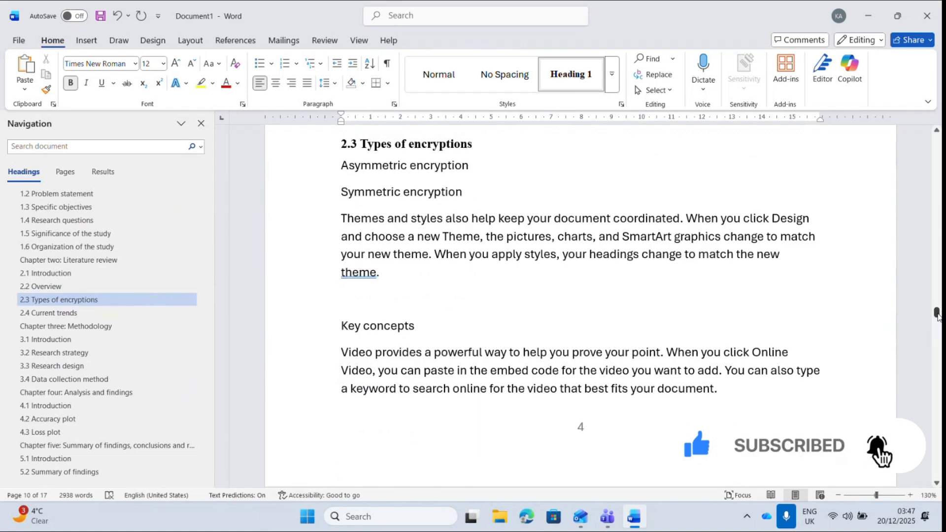
- Make the "Key concepts" line a Heading 1 and number it 2.4
click(308, 341)
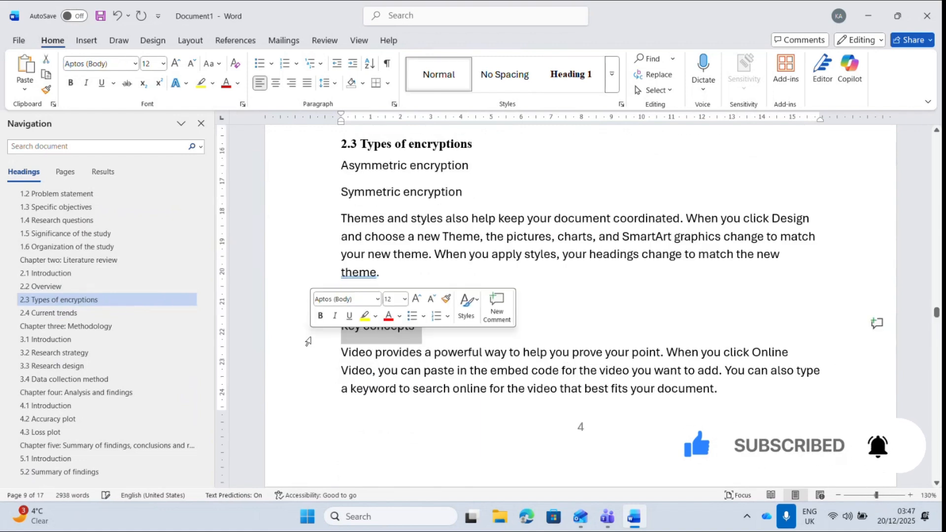
click(571, 74)
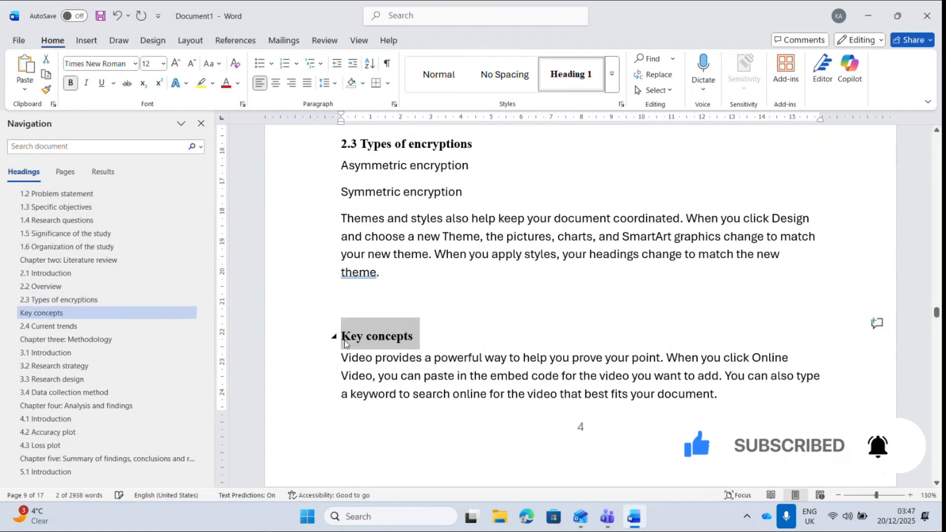
click(344, 341)
text(2)
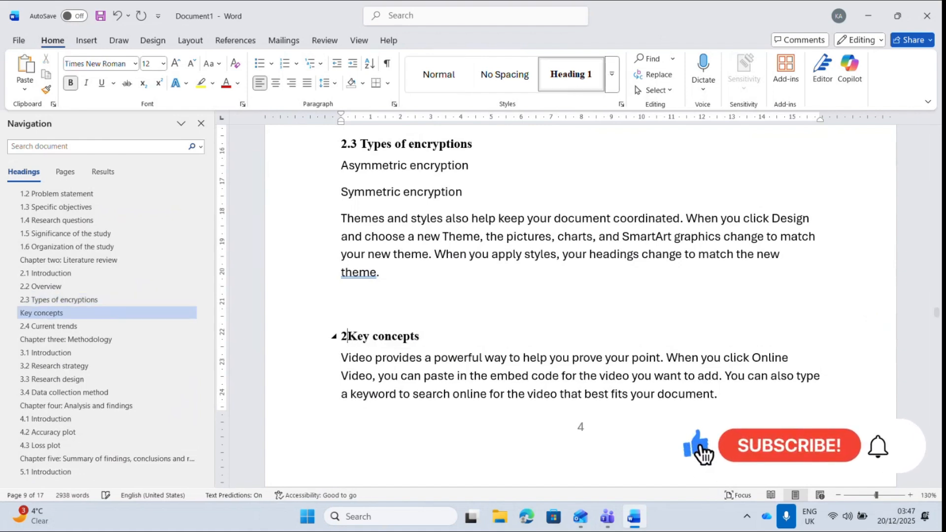
text(.4)
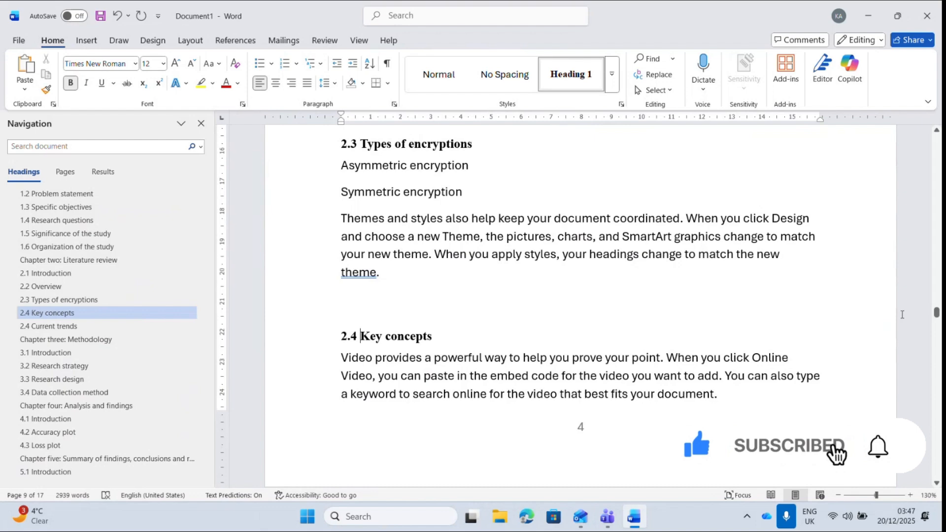
- Renumber the "Current trends" heading in chapter two as 2.5
drag(937, 313, 937, 328)
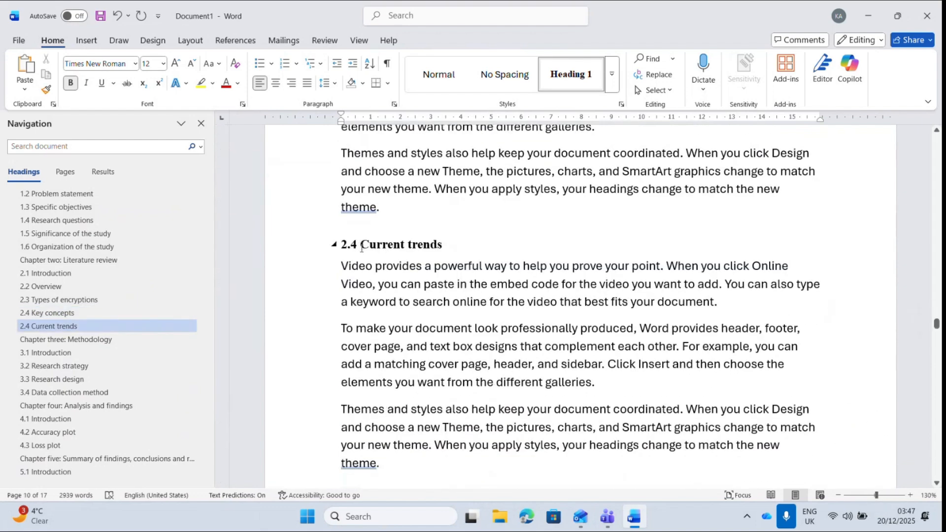
click(357, 246)
key(BackSpace)
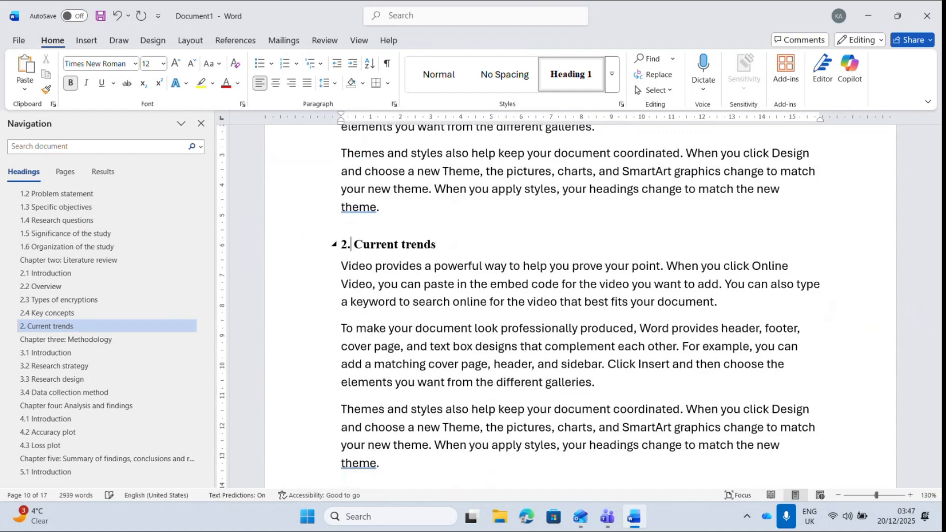
text(5)
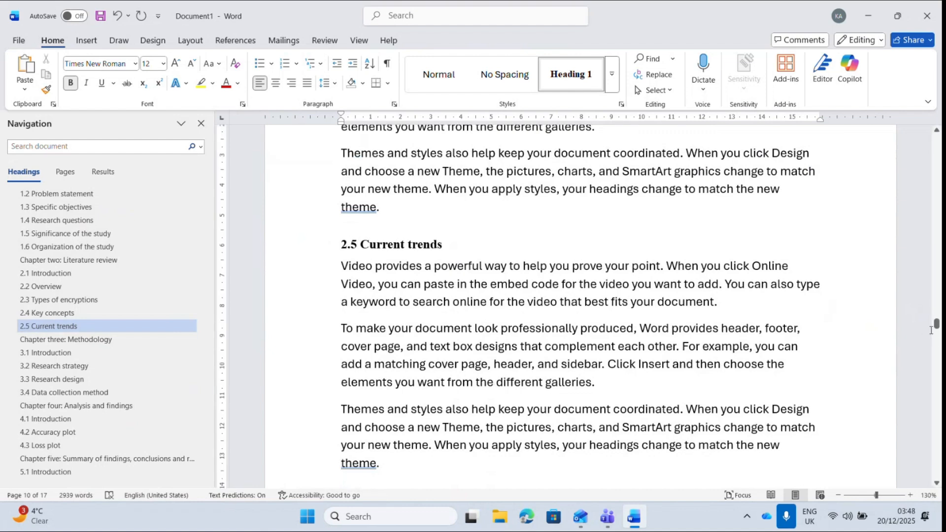
- Modify the Heading 2 style to Times New Roman, 12 pt, bold, with the Automatic font colour
mouse_move(937, 326)
mouse_down()
mouse_move(937, 335)
mouse_move(938, 303)
mouse_move(938, 314)
mouse_up()
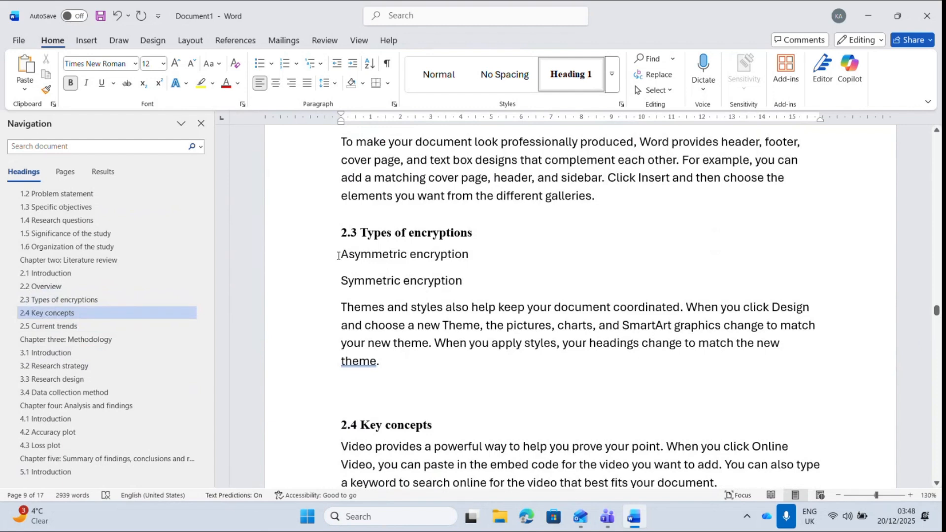
drag(338, 256, 348, 256)
click(611, 88)
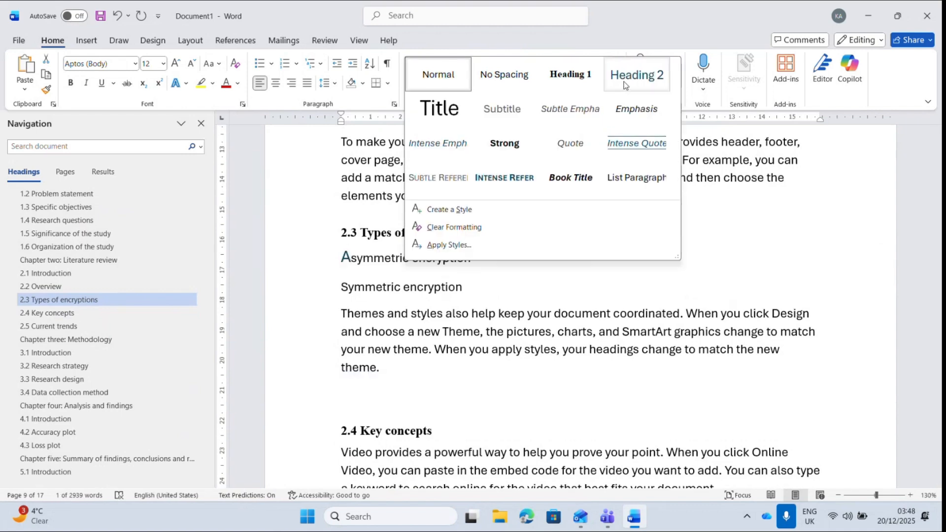
right_click(624, 85)
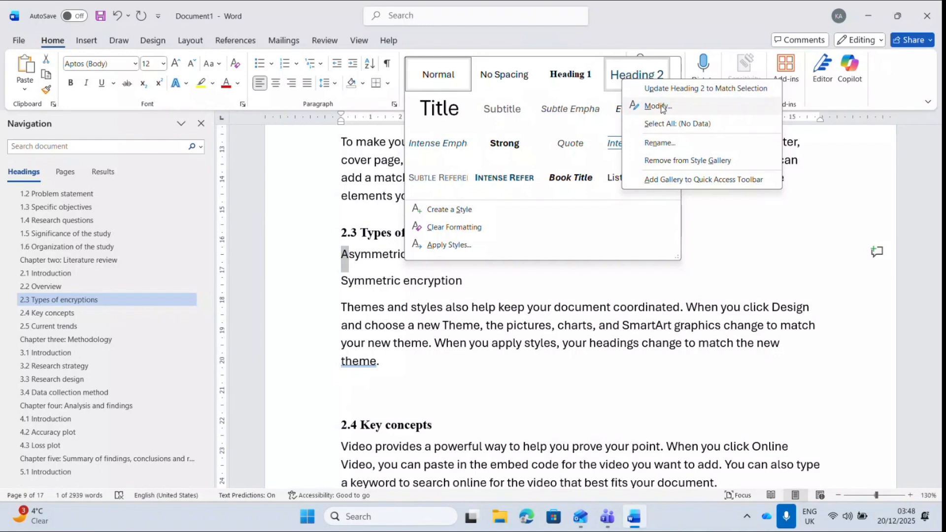
click(659, 107)
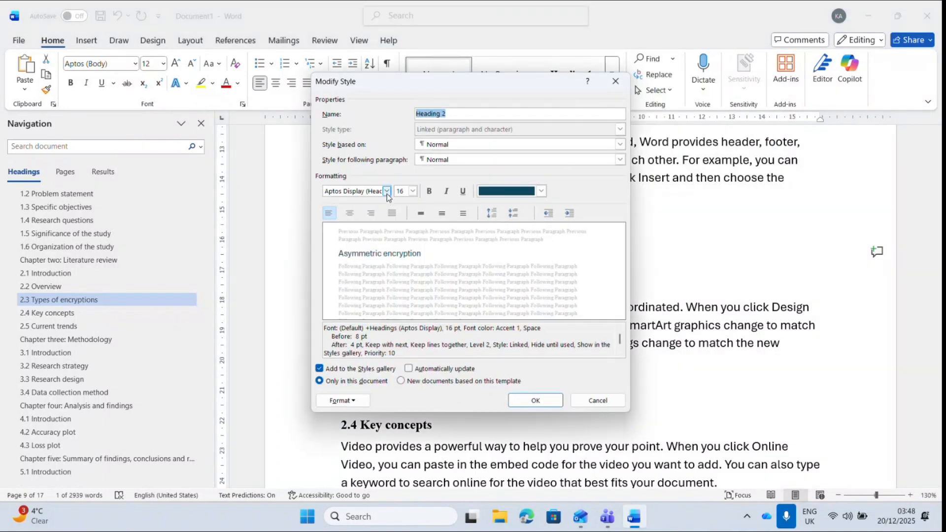
click(386, 193)
click(295, 229)
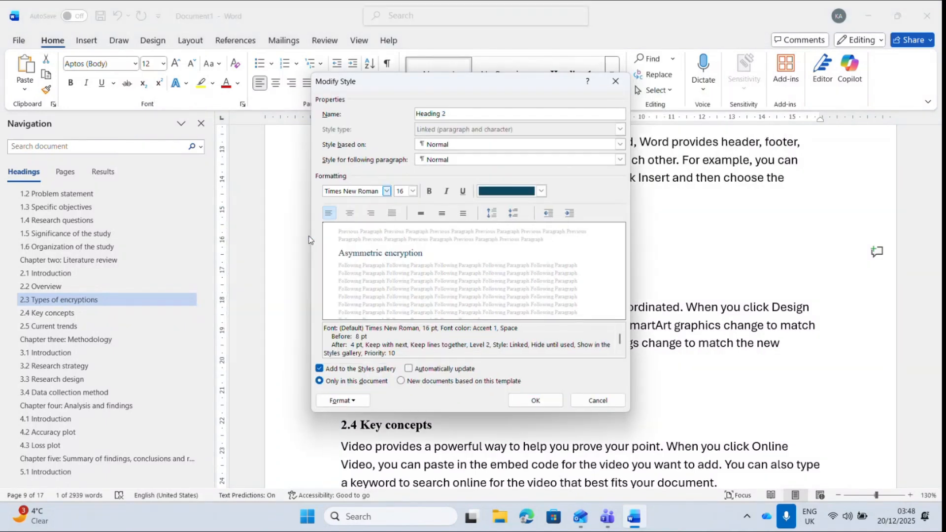
click(413, 192)
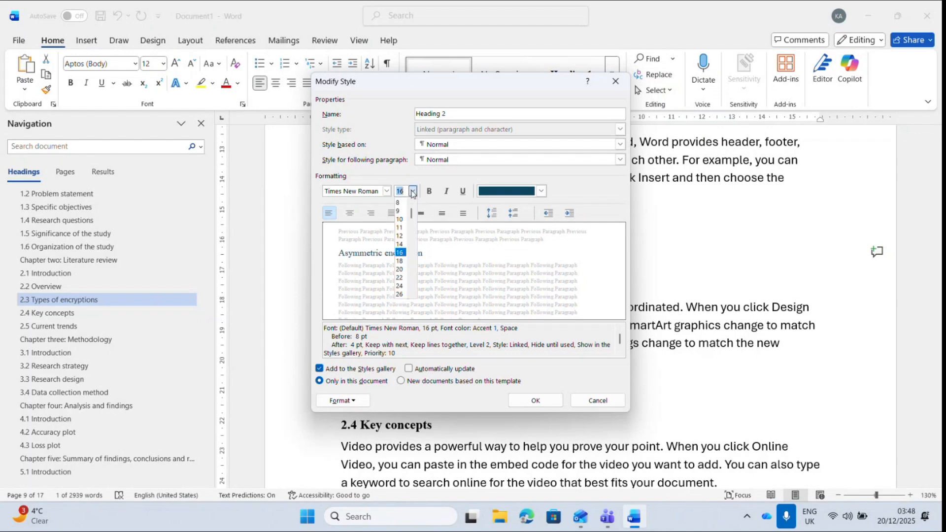
click(399, 239)
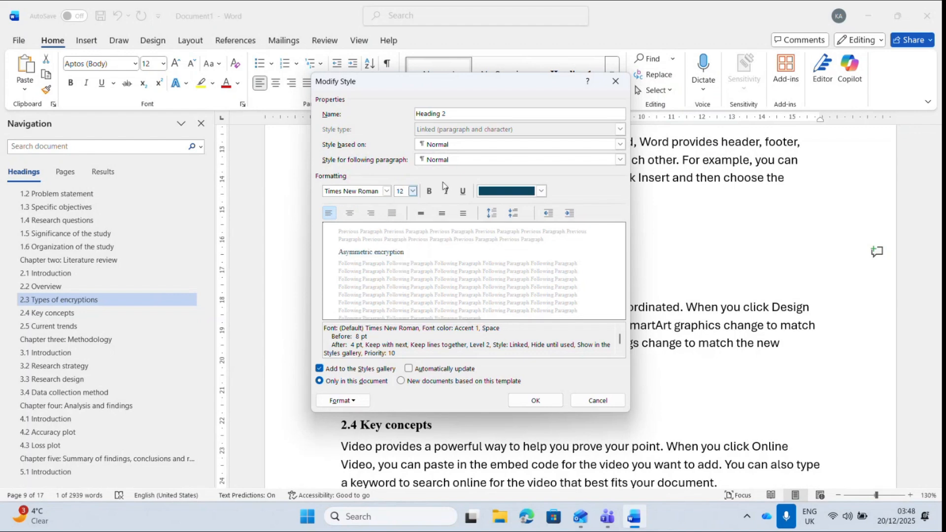
click(541, 192)
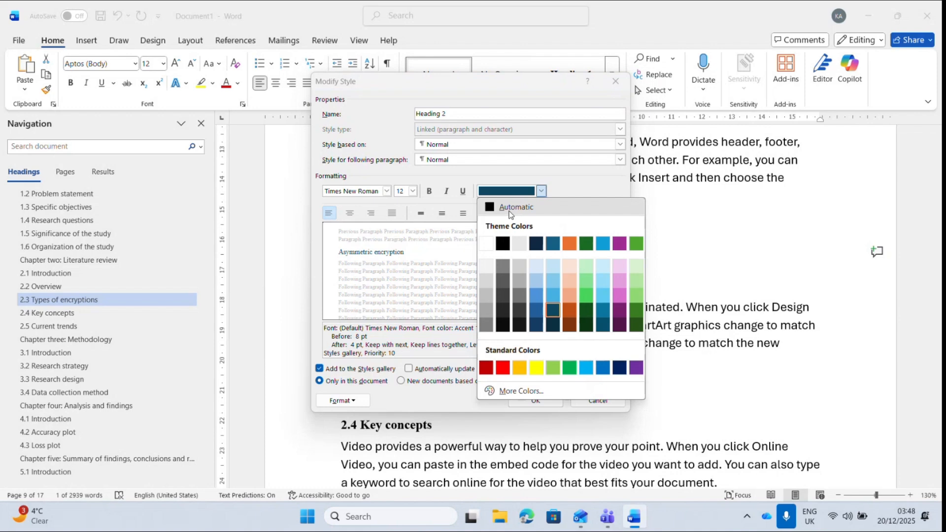
click(510, 207)
click(429, 192)
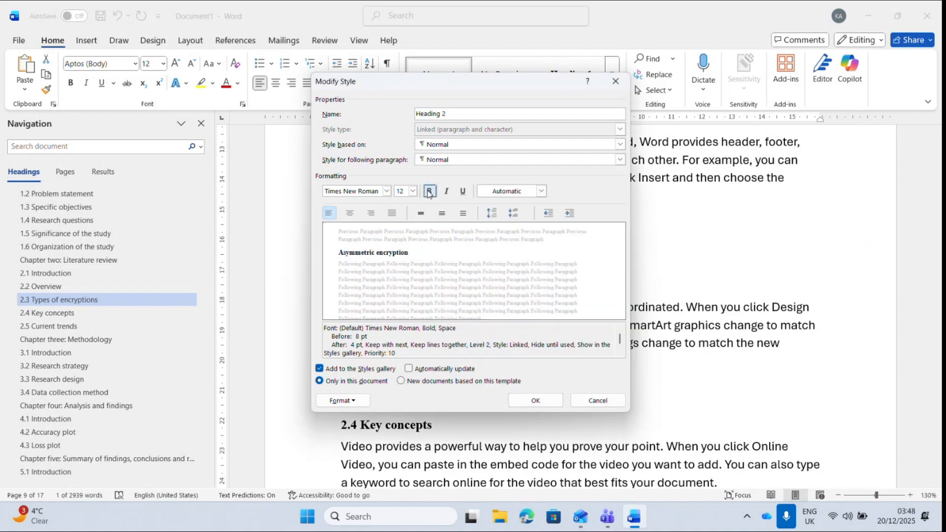
click(541, 403)
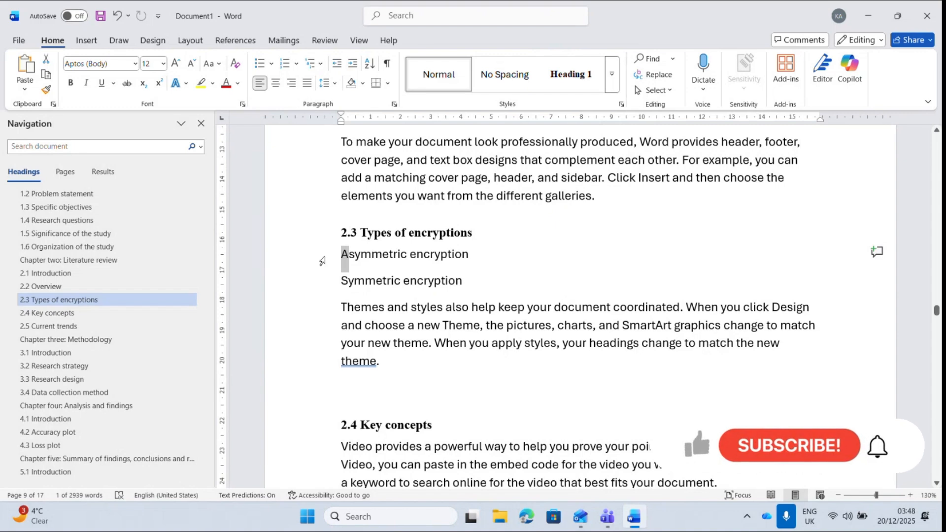
- Apply Heading 2 to the "Asymmetric encryption" line below "Types of encryptions" and number it 2.3.1
click(322, 260)
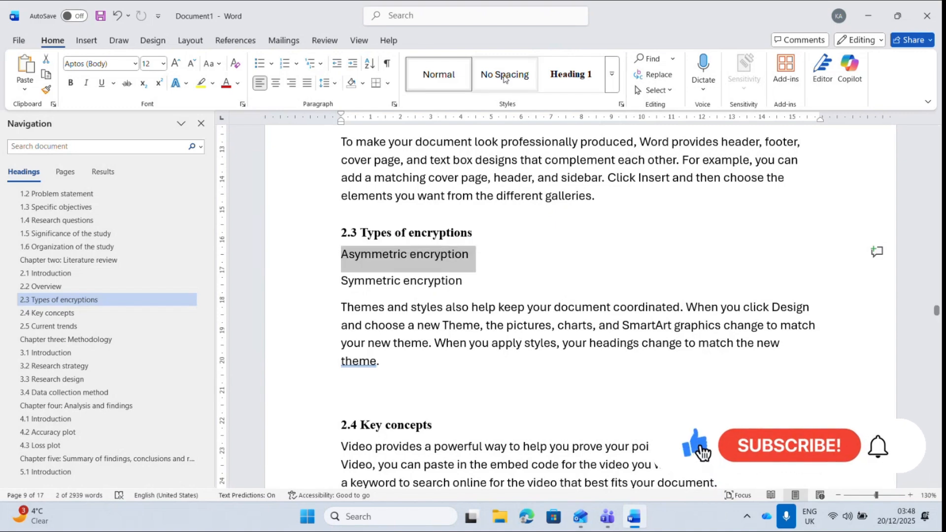
click(612, 80)
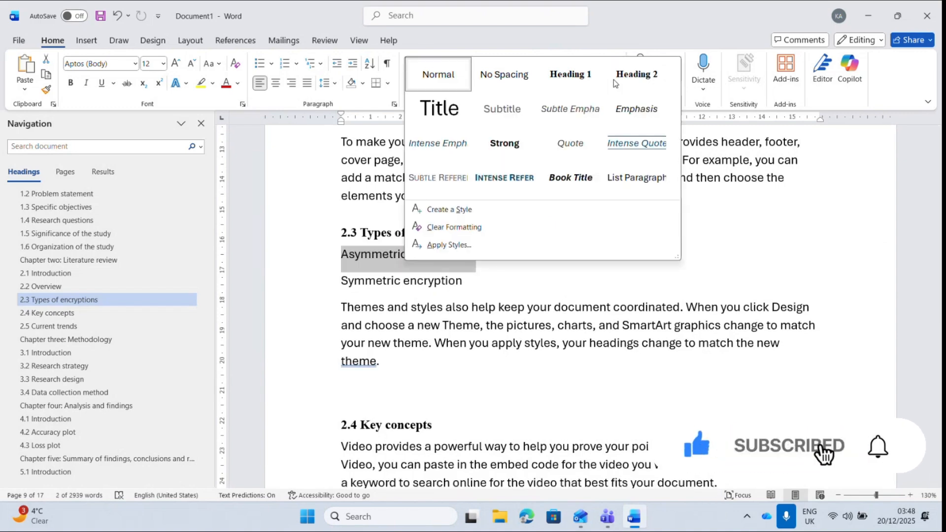
click(647, 78)
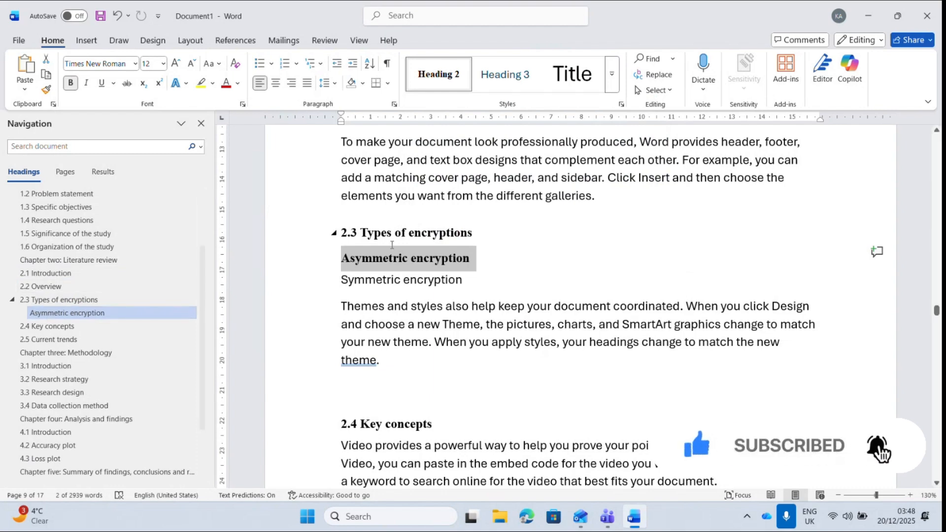
click(344, 260)
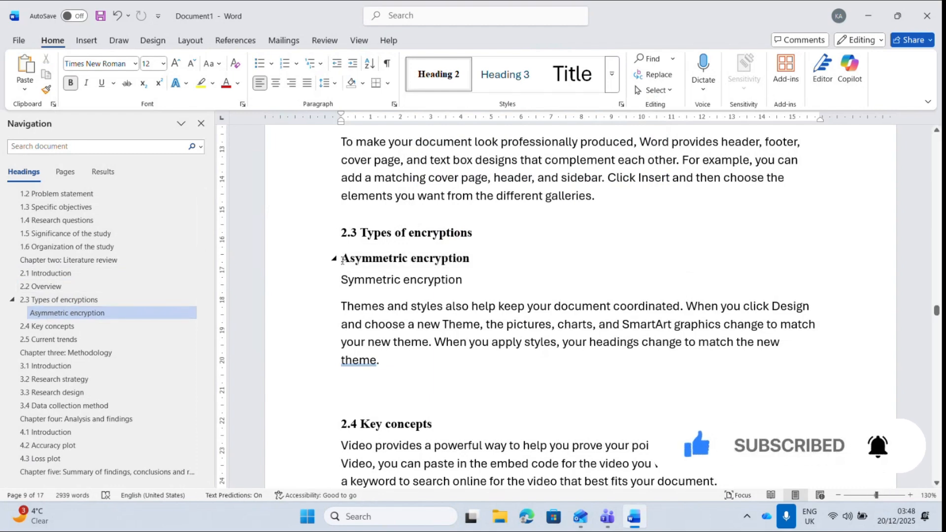
text(2.3.1)
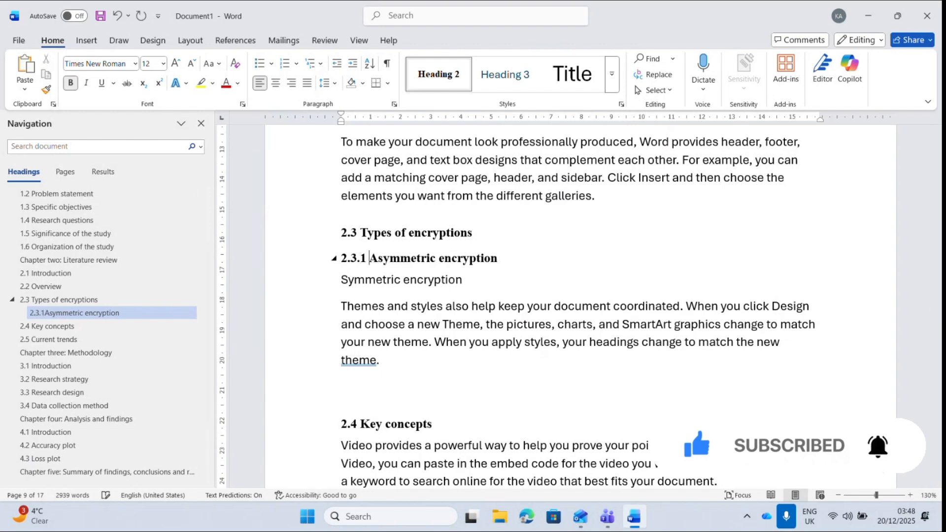
- Insert the three sample paragraphs beginning "Video provides a powerful way" beneath the "Asymmetric encryption" heading
key(End)
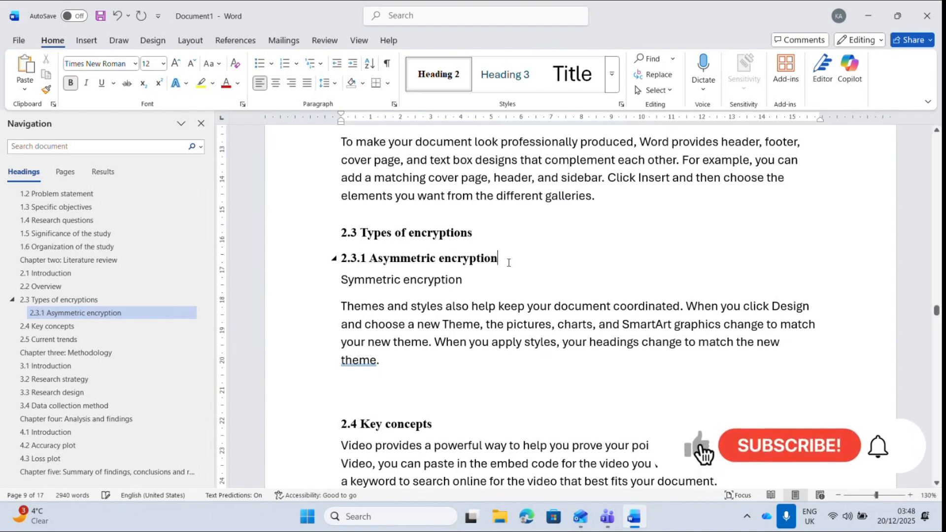
key(Return)
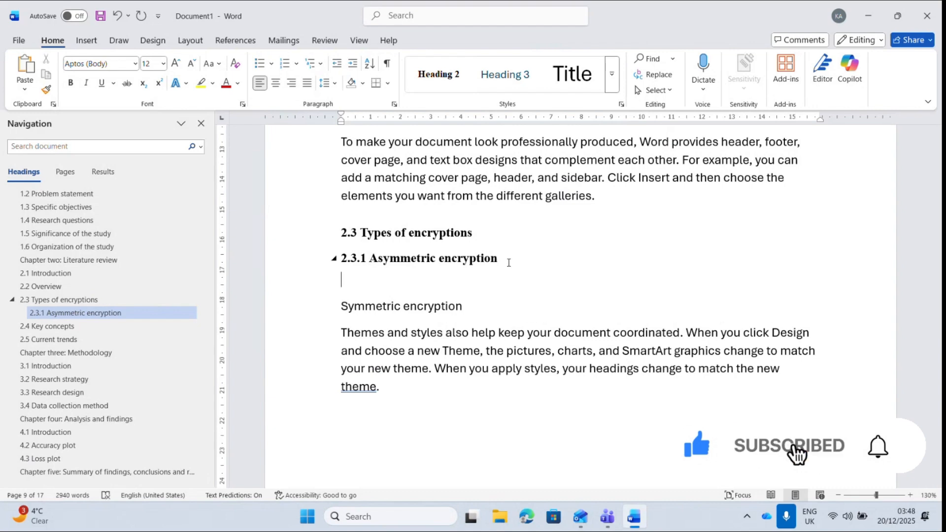
text(Video provides a powerful way to help you prove your point. When you click Online Video, you can paste in the embed code for the video you want to add. You can also type a keyword to search online for the video that best fits your document. To make your document look professionally produced, Word provides header, footer, cover page, and text box designs that complement each other. For example, you can add a matching cover page, header, and sidebar. Click Insert and then choose the elements you want from the different galleries. Themes and styles also help keep your document coordinated. When you click Design and choose a new Theme, the pictures, charts, and SmartArt graphics change to match your new theme. When you apply styles, your headings change to match the new theme.)
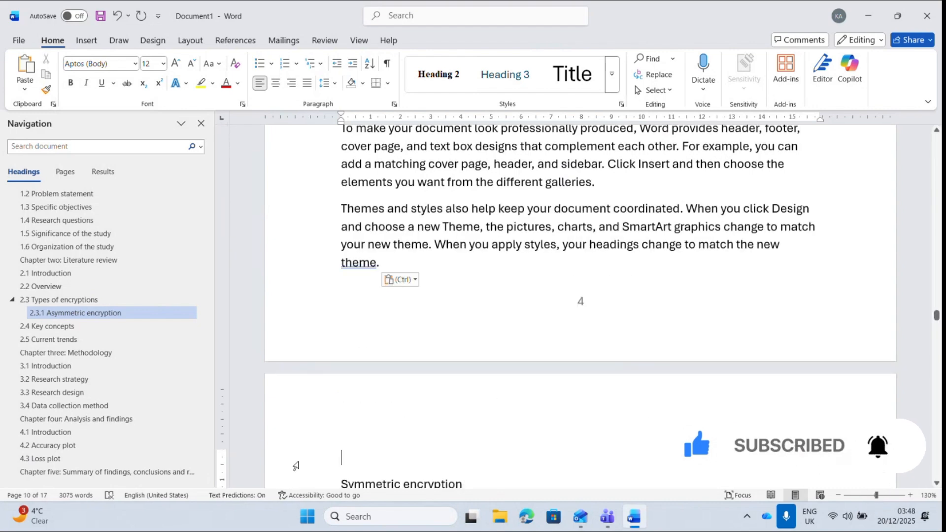
- Apply Heading 2 to the "Symmetric encryption" line and number it 2.3.2
click(315, 488)
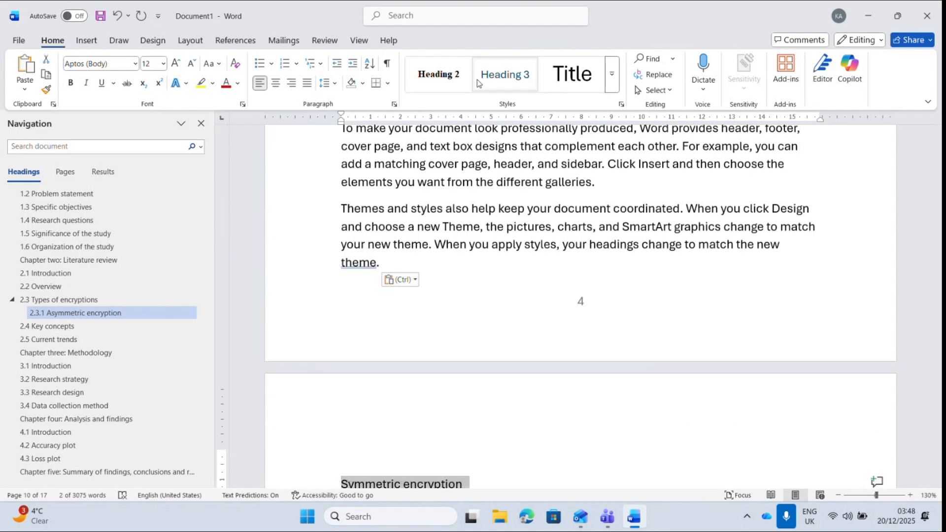
click(449, 82)
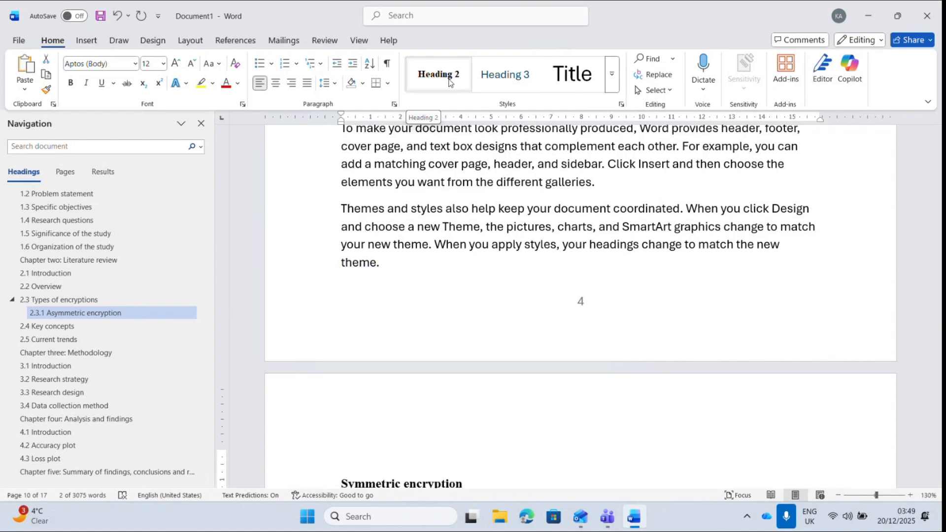
click(450, 83)
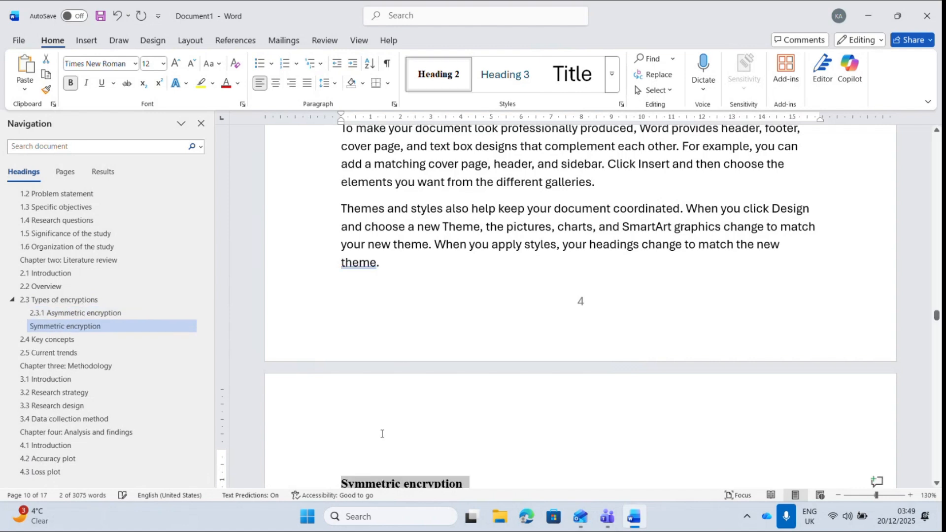
click(340, 487)
text(2.)
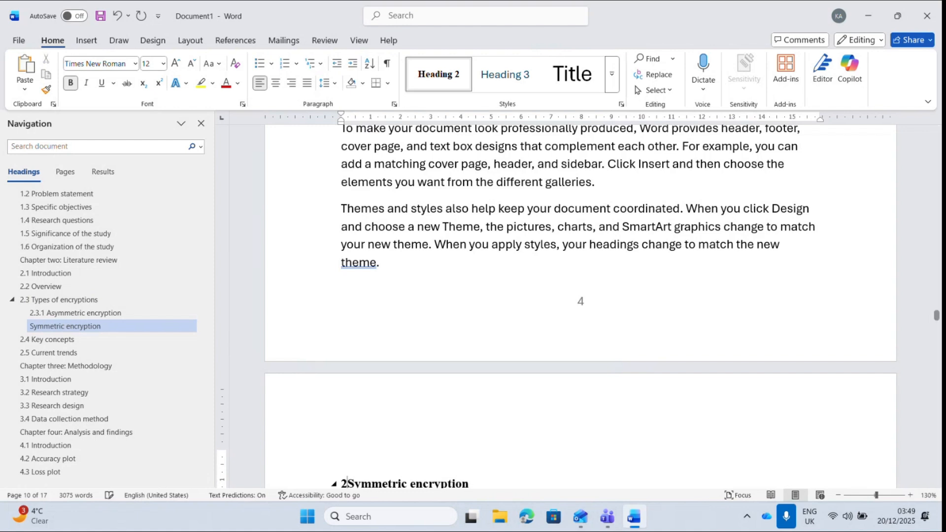
text(3.2)
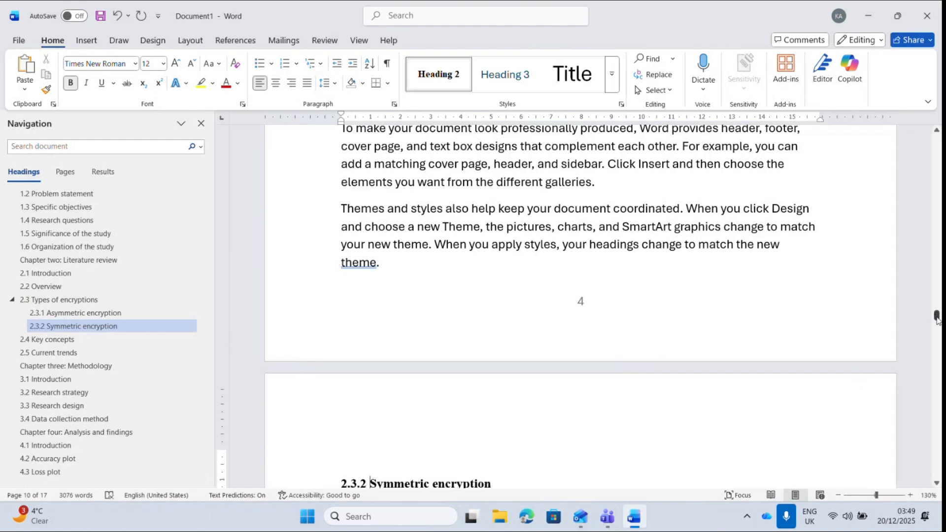
- Insert the three sample paragraphs beginning "Video provides a powerful way" beneath the "Symmetric encryption" heading
drag(937, 319, 937, 321)
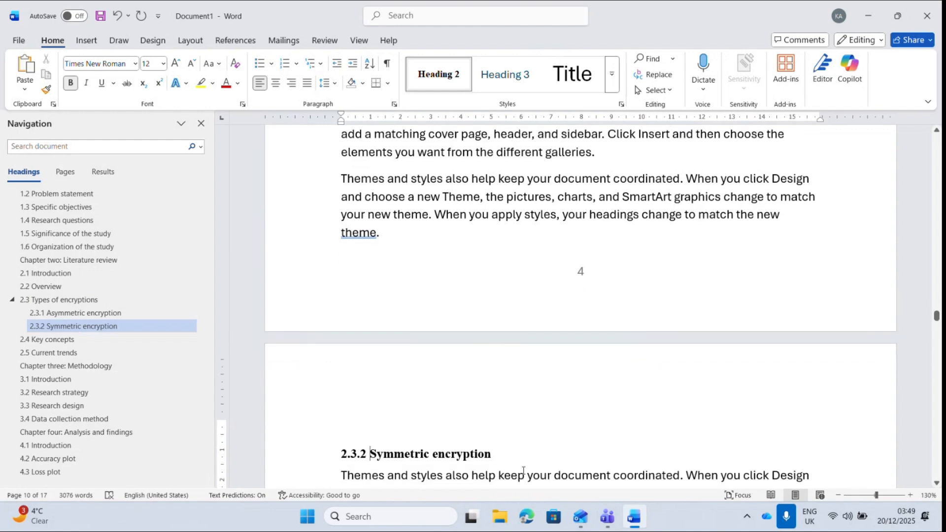
key(Return)
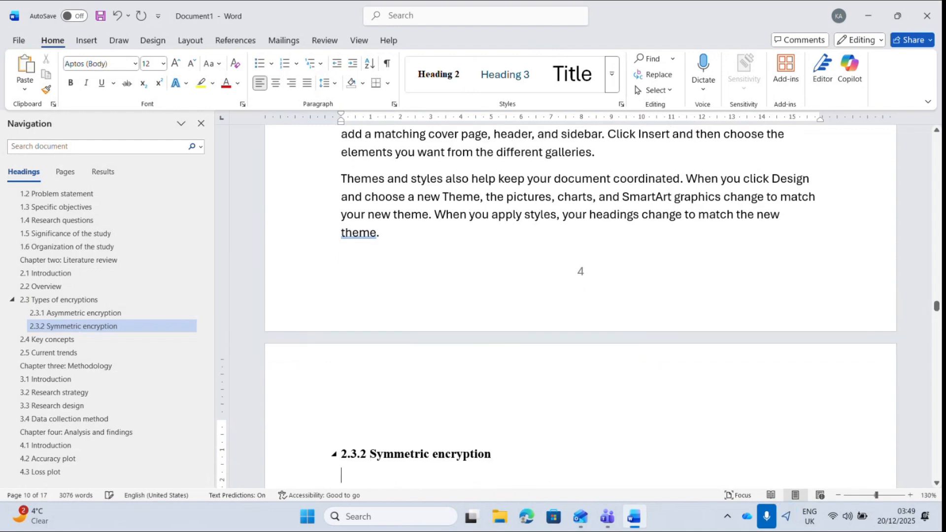
text(Video provides a powerful way to help you prove your point. When you click Online Video, you can paste in the embed code for the video you want to add. You can also type a keyword to search online for the video that best fits your document. To make your document look professionally produced, Word provides header, footer, cover page, and text box designs that complement each other. For example, you can add a matching cover page, header, and sidebar. Click Insert and then choose the elements you want from the different galleries. Themes and styles also help keep your document coordinated. When you click Design and choose a new Theme, the pictures, charts, and SmartArt graphics change to match your new theme. When you apply styles, your headings change to match the new theme.)
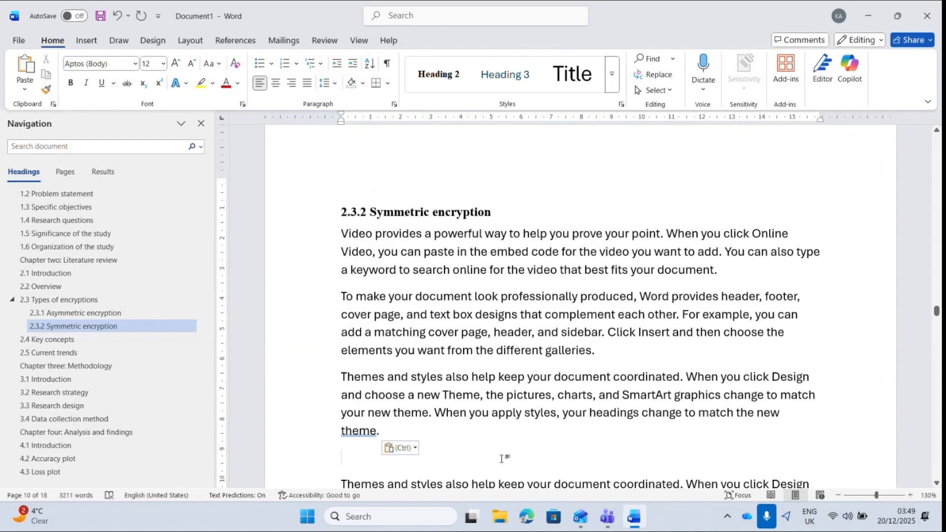
- Replace the "Table of Contents" placeholder line with an Automatic Table 1 table of contents
drag(935, 314, 937, 340)
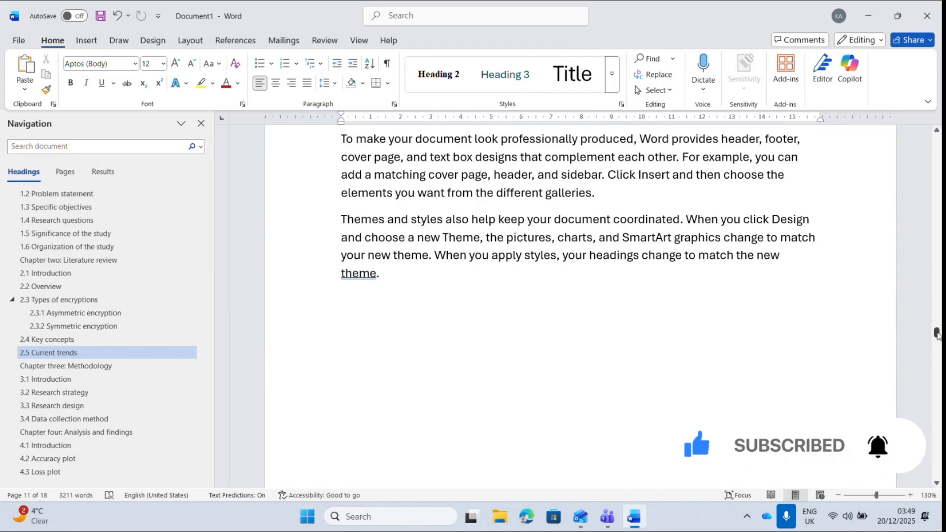
drag(937, 334, 938, 213)
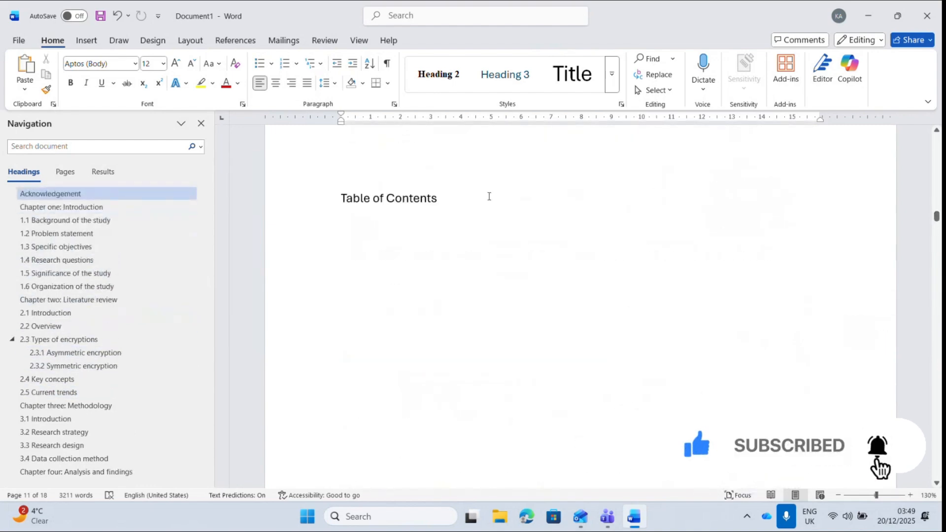
click(306, 200)
key(BackSpace)
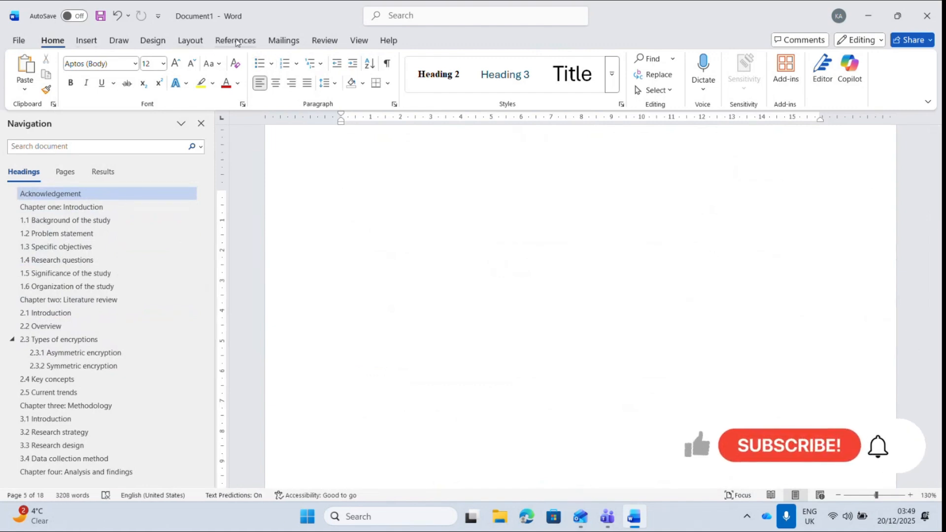
click(242, 41)
click(31, 74)
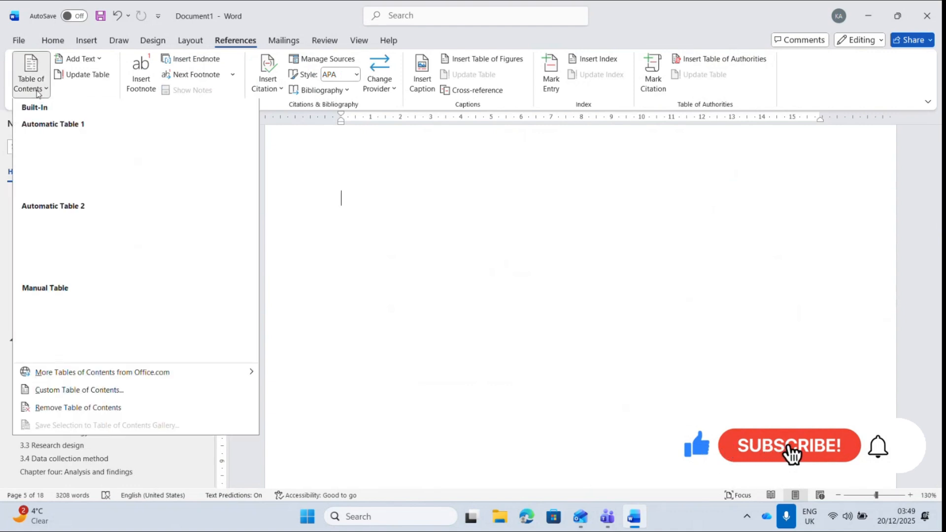
click(83, 163)
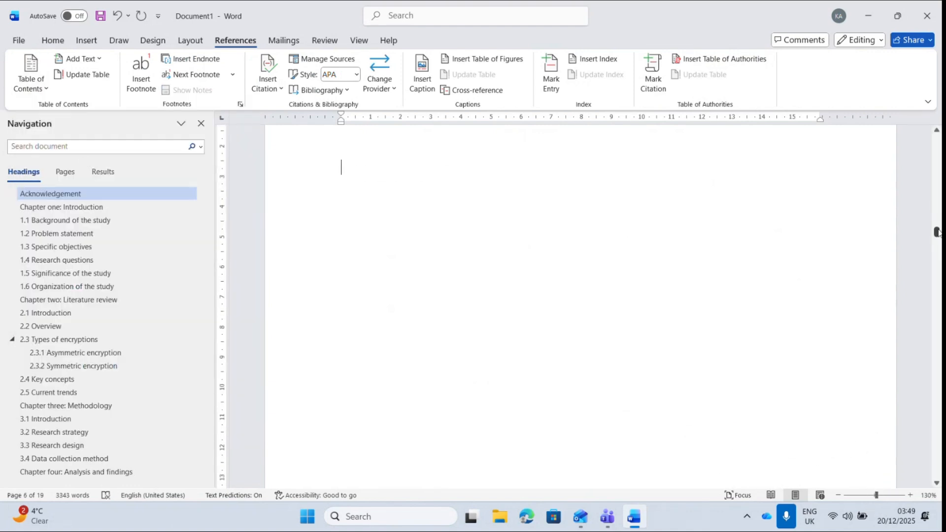
- Change the text of heading 1.1 in chapter one to "Introduction", keeping its number
drag(937, 232, 937, 252)
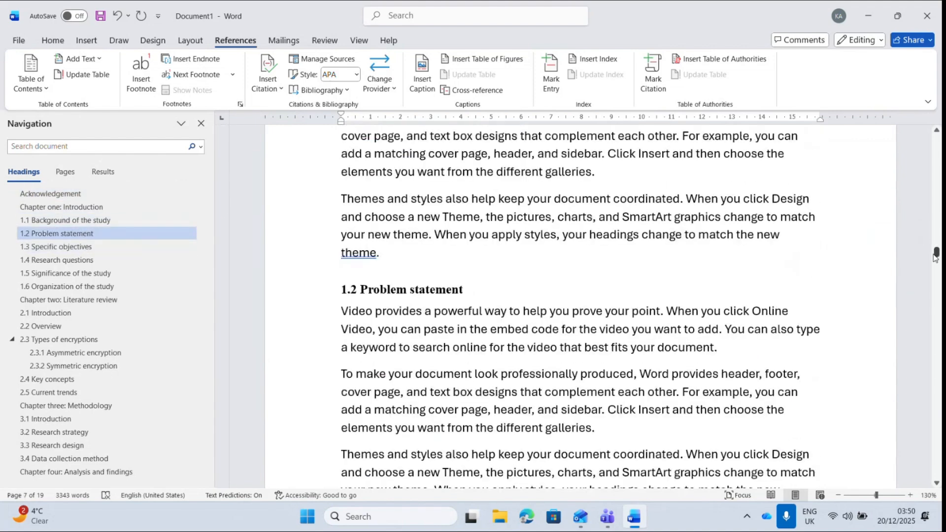
drag(935, 255, 936, 227)
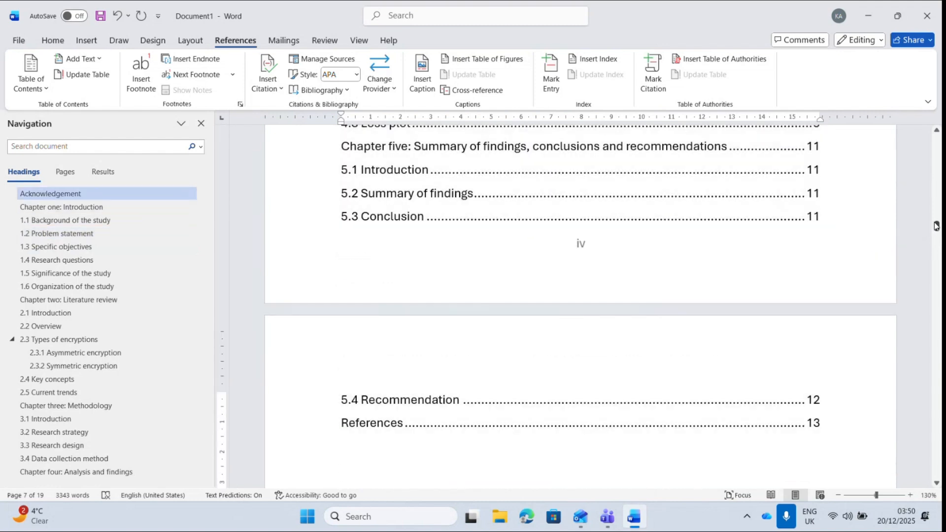
drag(936, 226, 938, 250)
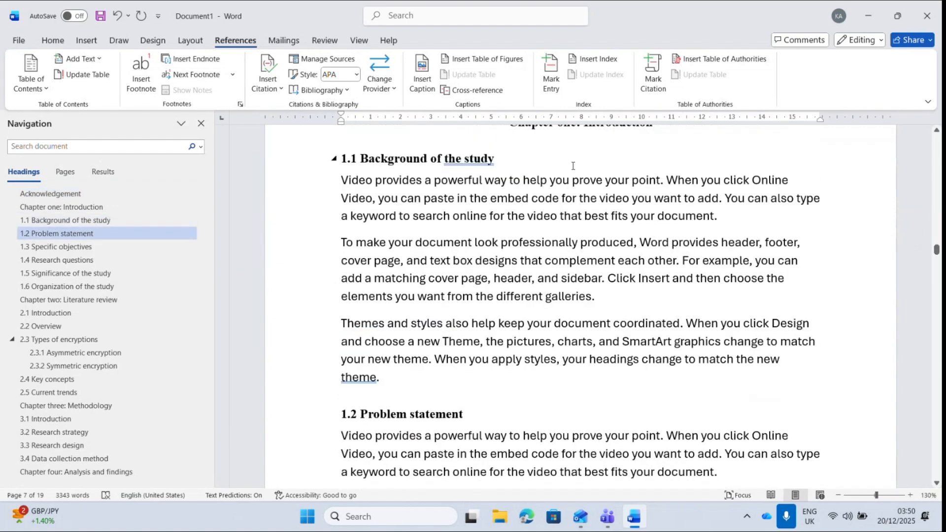
drag(384, 158, 487, 157)
text(In)
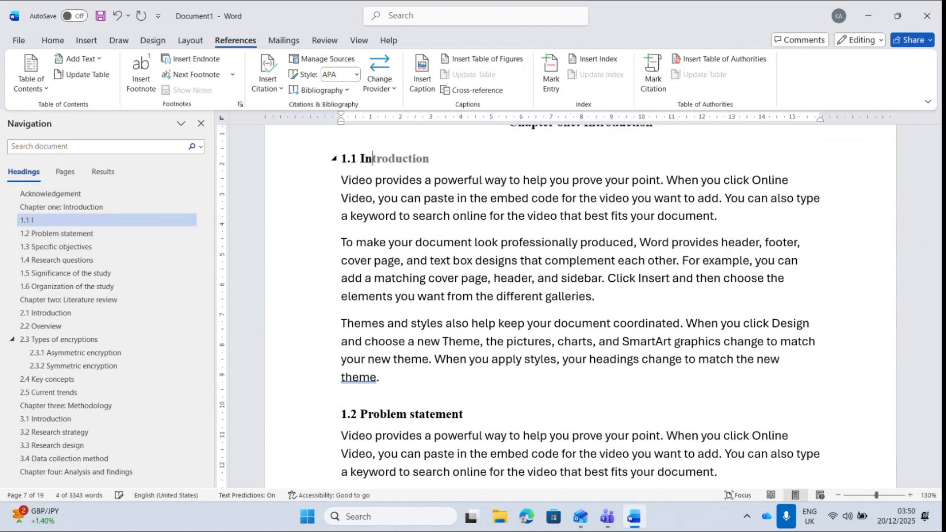
key(Tab)
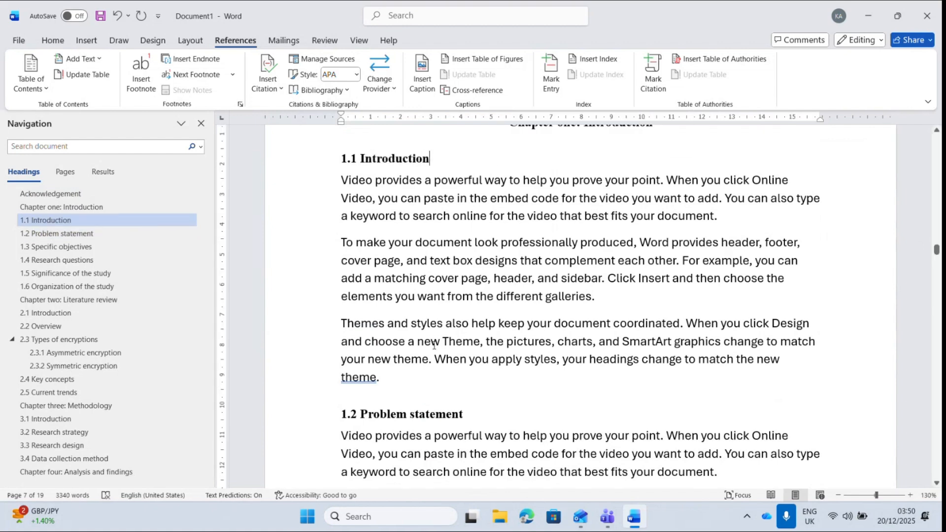
- Capitalise the second word of heading 1.2 so it reads "Problem Statement"
click(414, 417)
key(BackSpace)
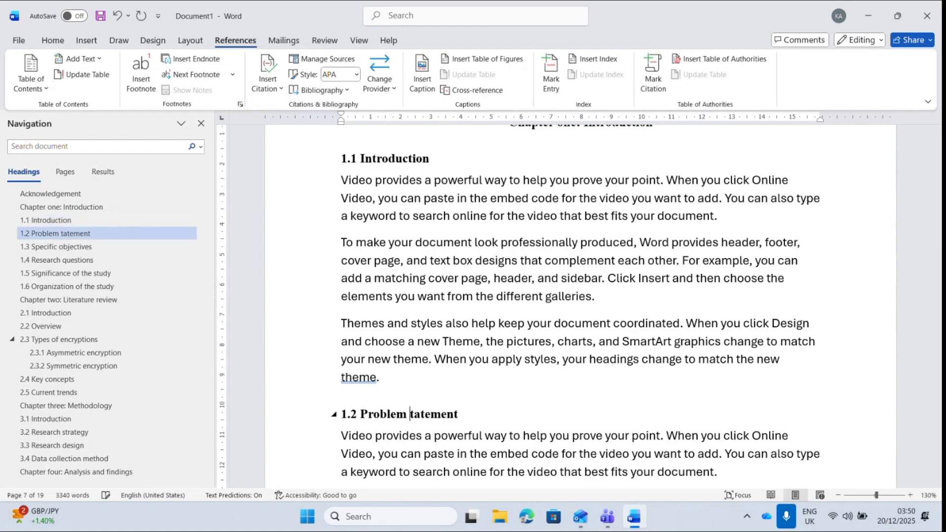
text(S)
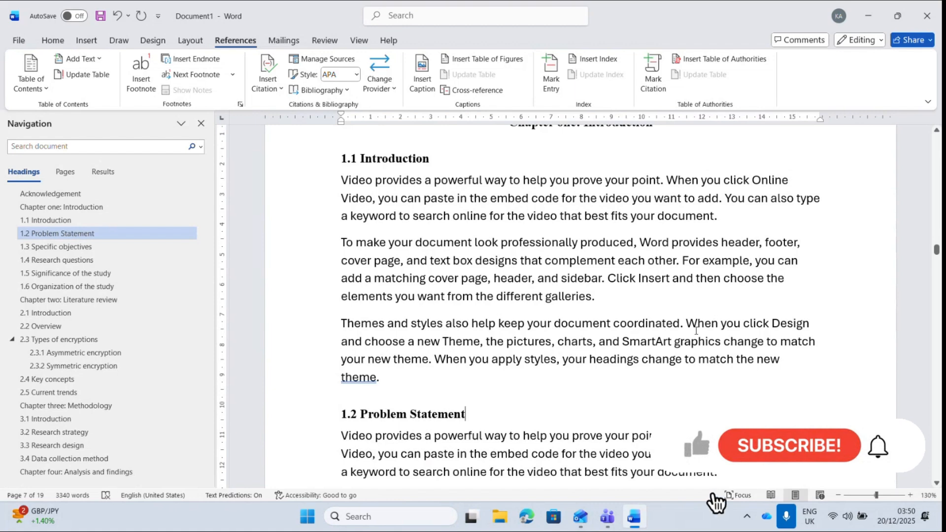
- Update the entire table of contents to pick up the edited chapter one headings
drag(936, 251, 936, 217)
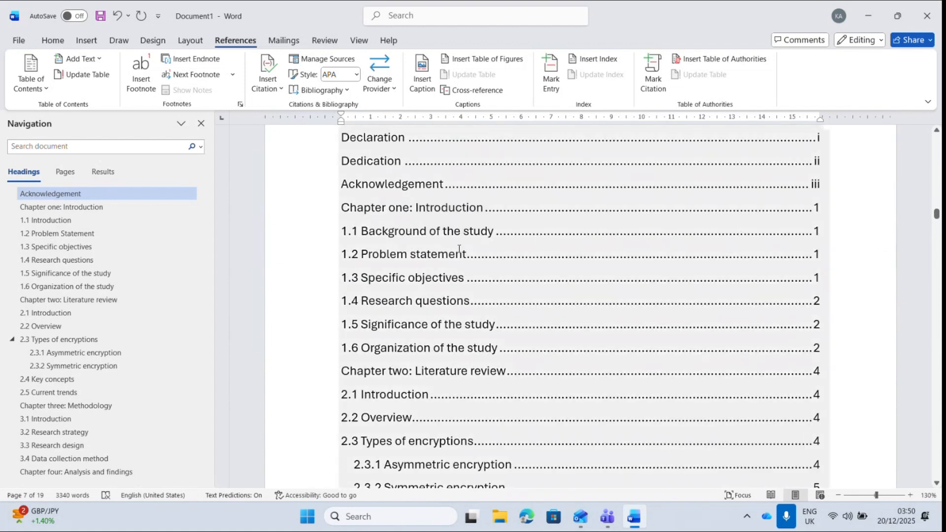
right_click(458, 250)
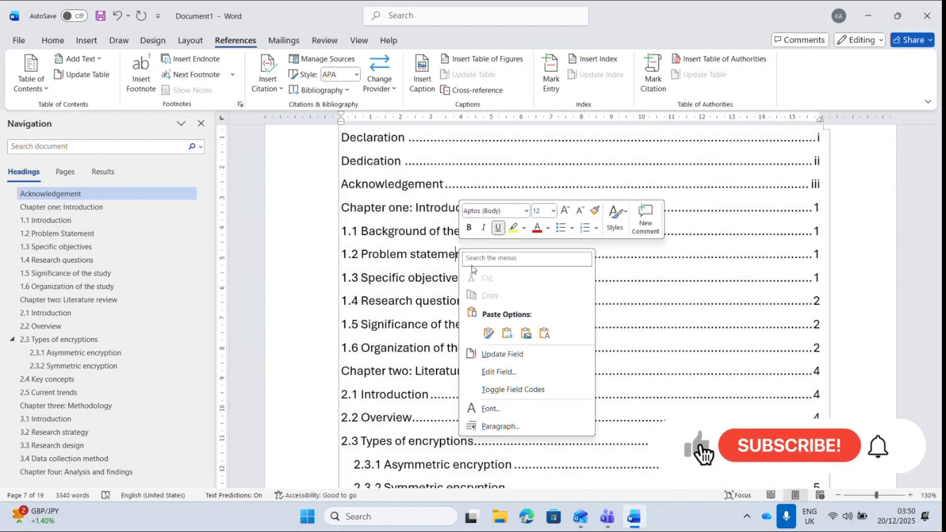
click(501, 354)
click(416, 256)
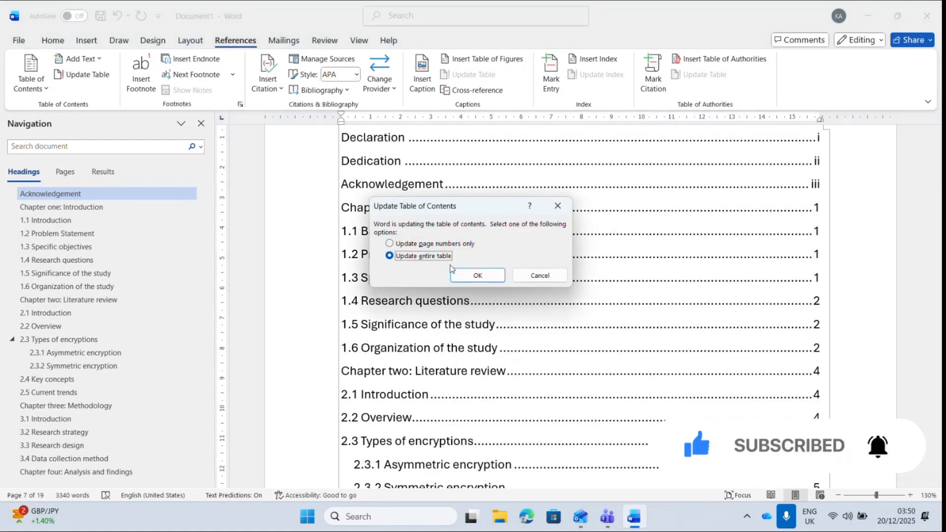
click(476, 275)
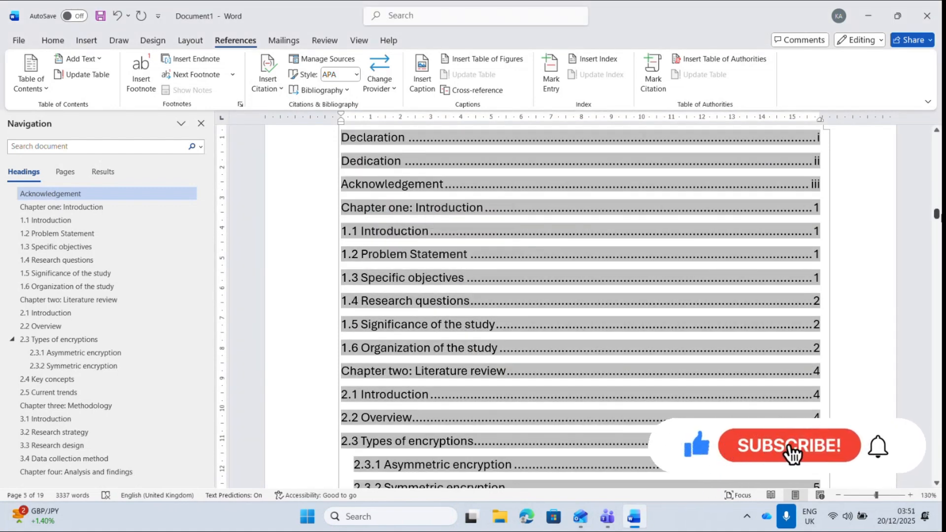
mouse_move(936, 213)
mouse_down()
mouse_move(939, 262)
mouse_move(937, 216)
mouse_up()
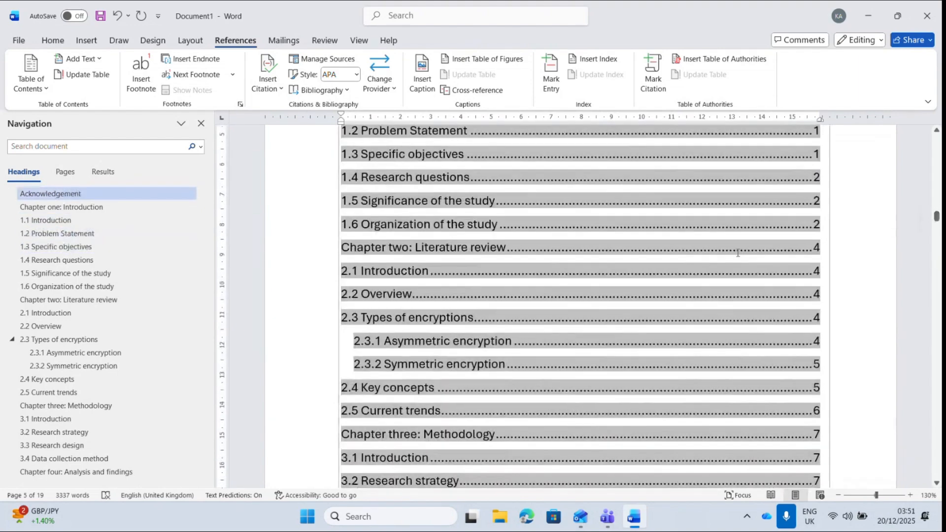
right_click(737, 253)
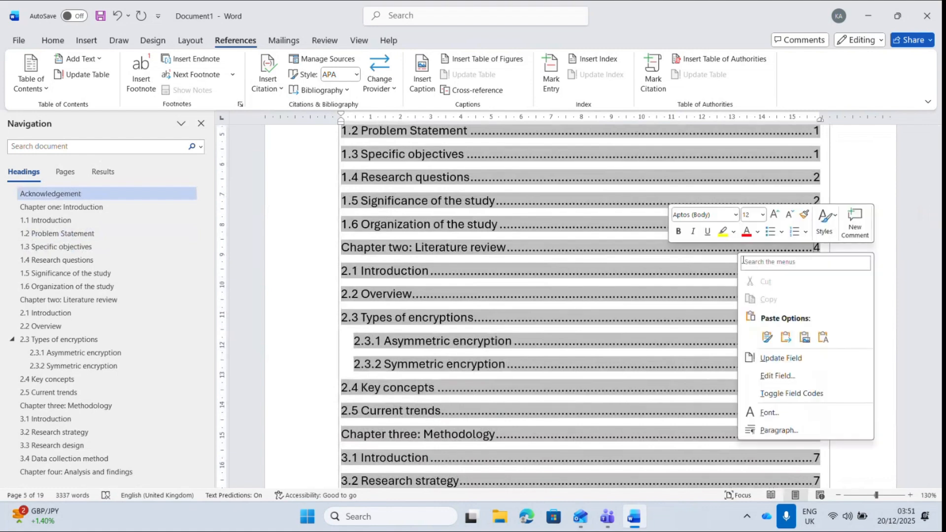
click(781, 358)
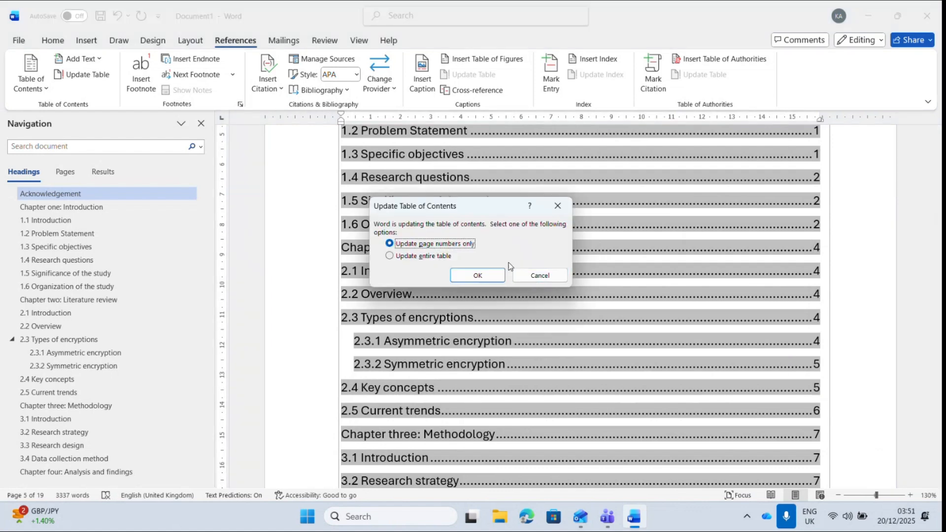
click(538, 274)
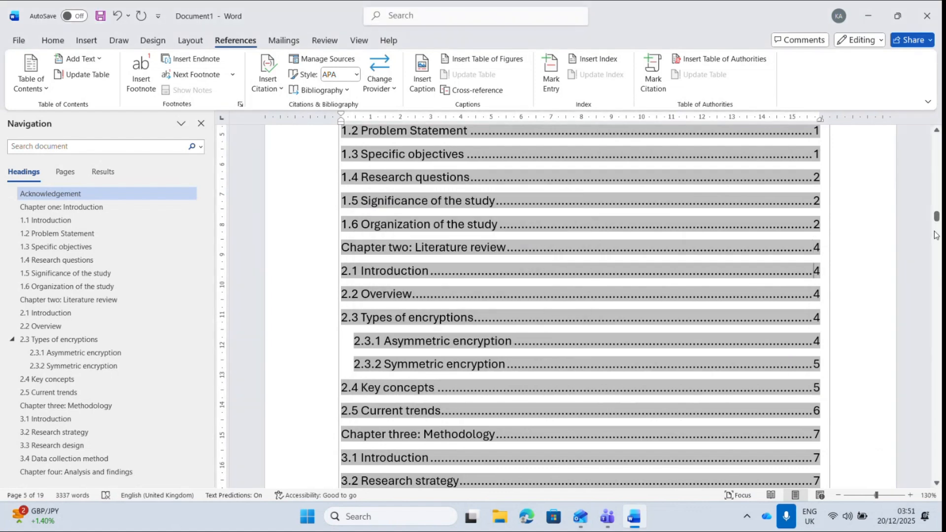
- Replace the "Cover Page" placeholder on the first page with the title "XYX UNIVERSITY"
drag(936, 216, 935, 138)
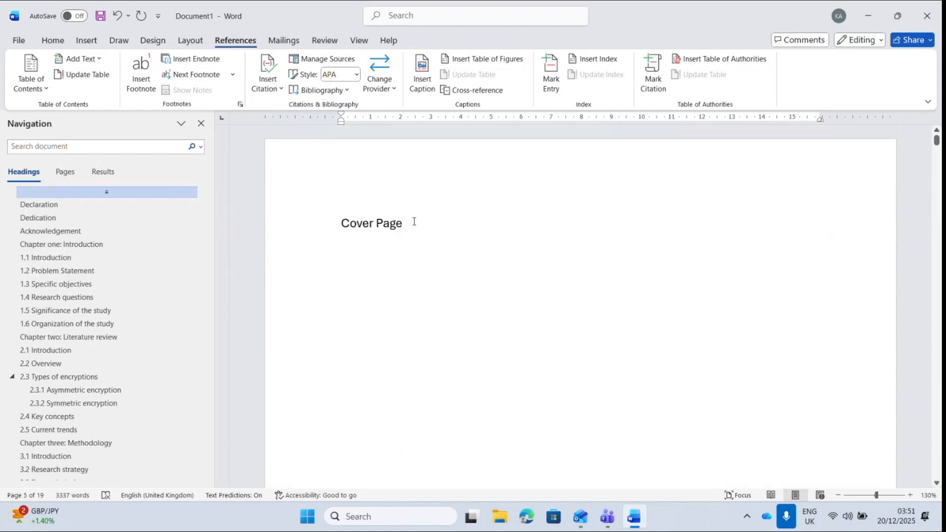
click(327, 232)
key(Delete)
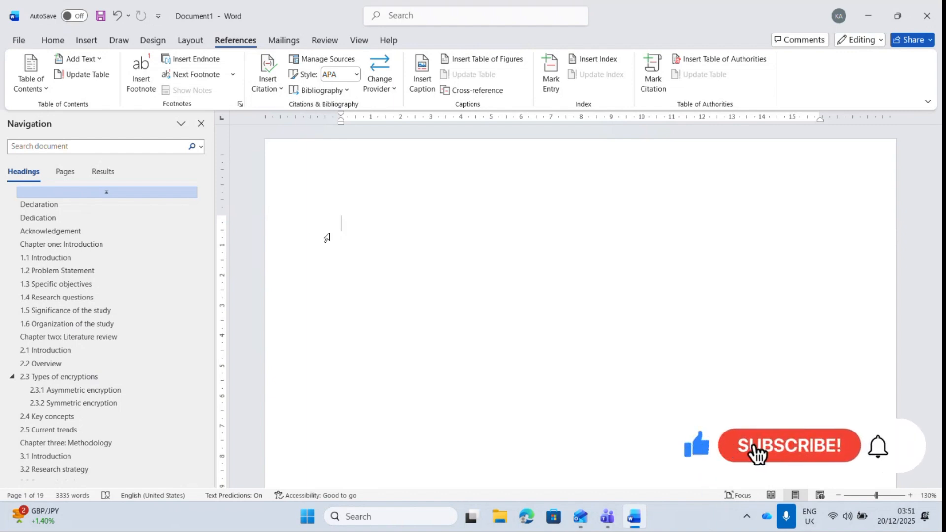
text(XY)
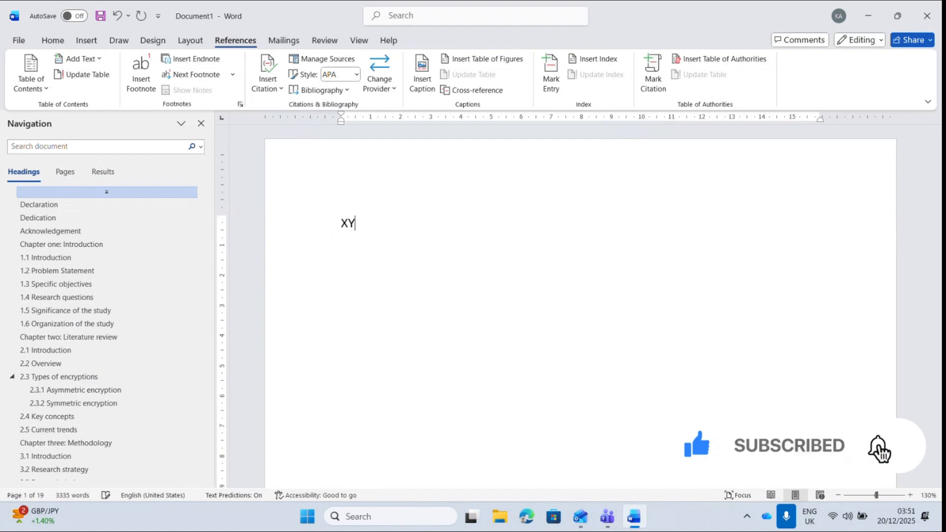
text(X)
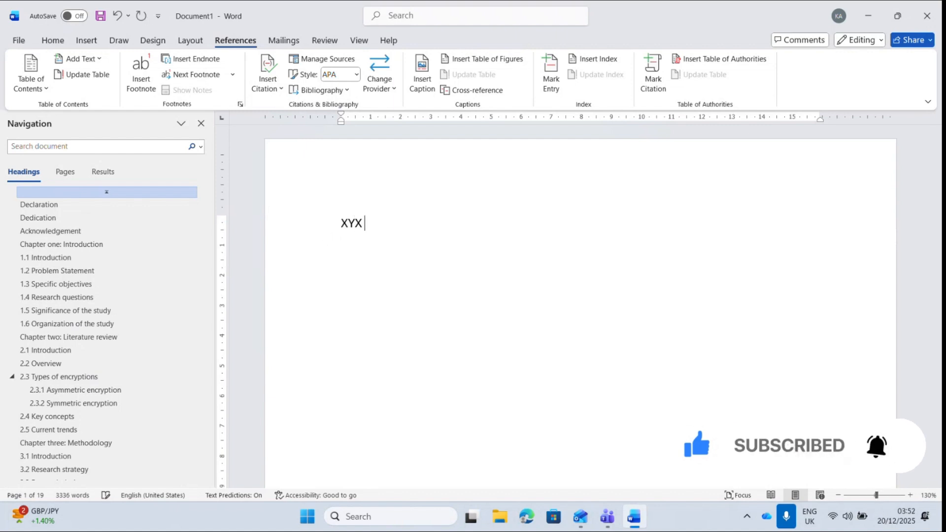
text( Uni)
key(BackSpace)
key(BackSpace)
text(U)
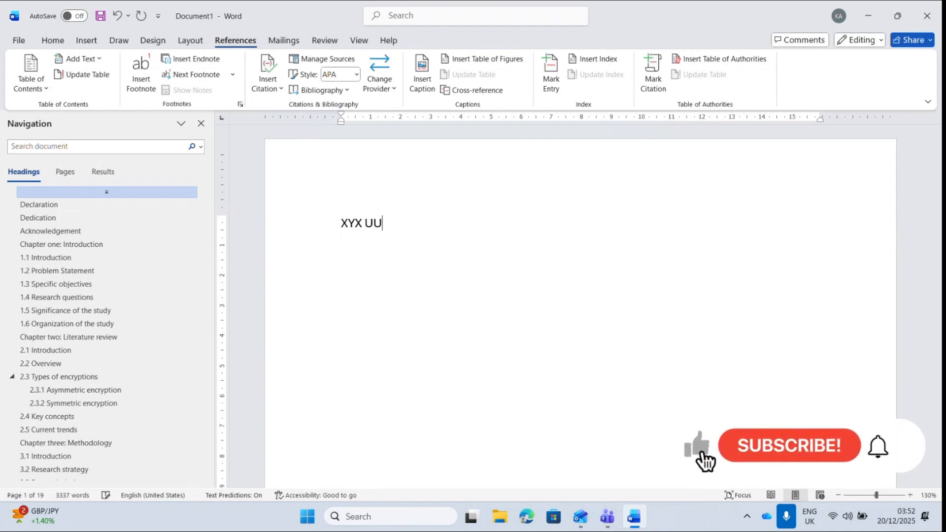
key(BackSpace)
text(NIVERSITY)
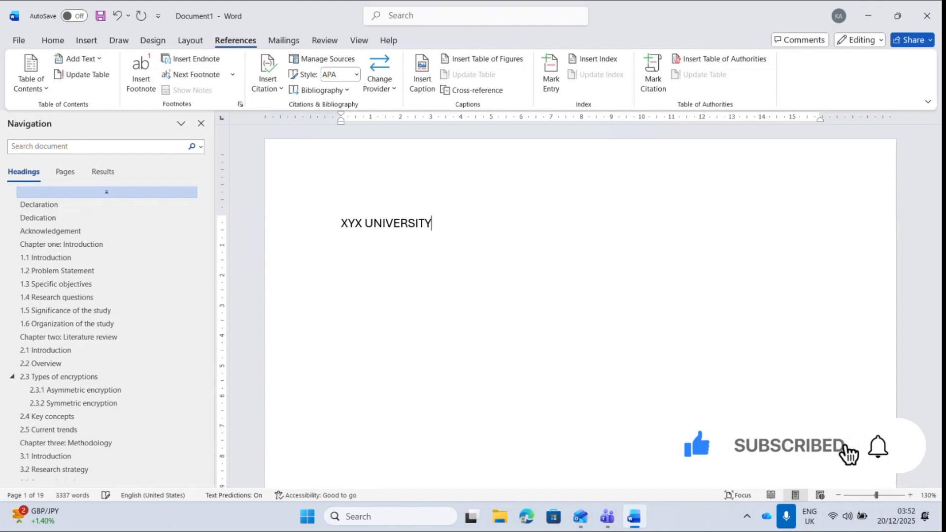
- Centre the "XYX UNIVERSITY" title on the cover page and set its font size to 26
click(306, 226)
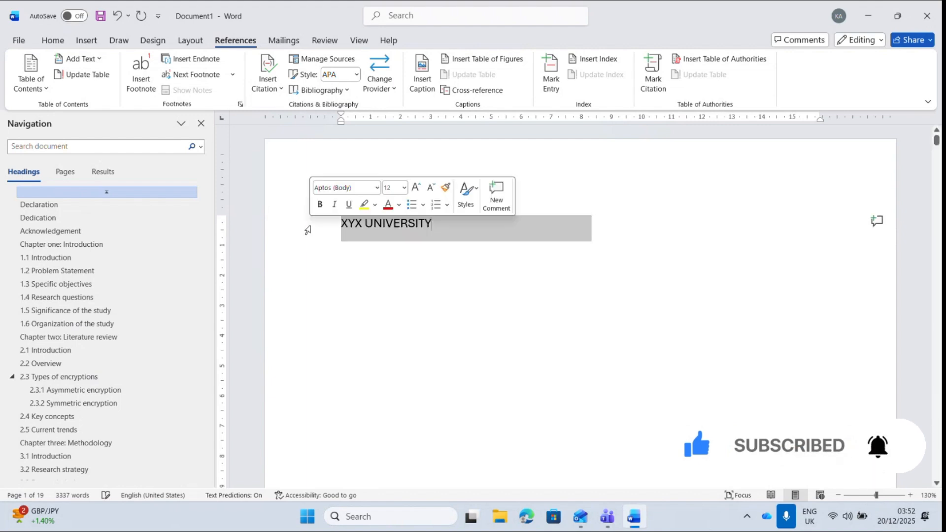
click(53, 40)
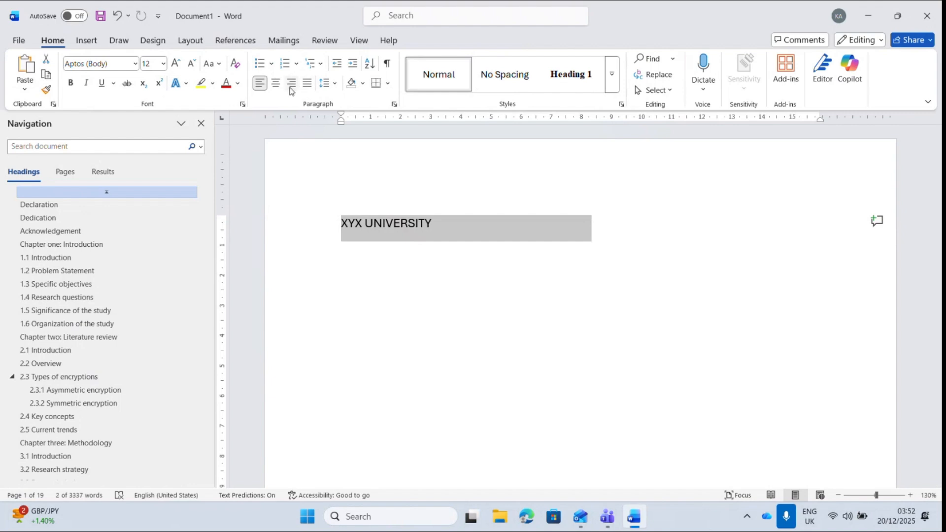
click(277, 85)
click(163, 64)
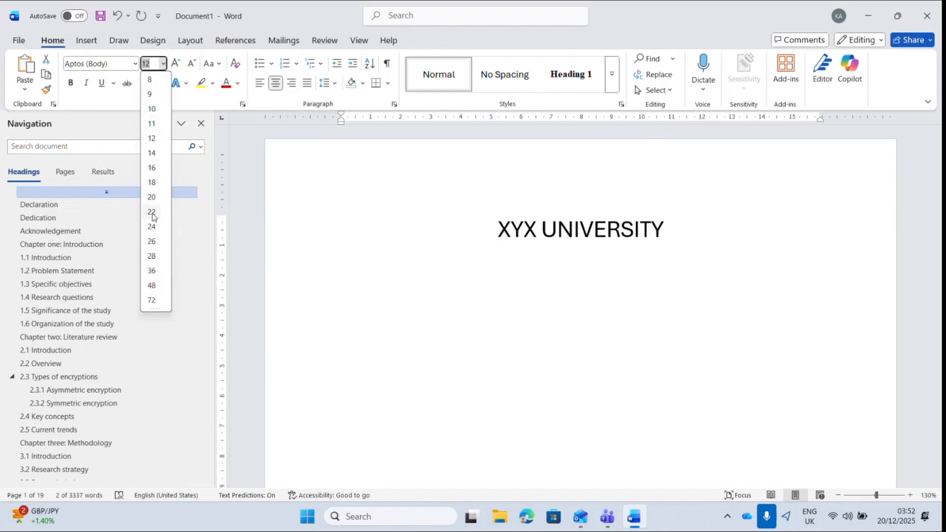
click(150, 242)
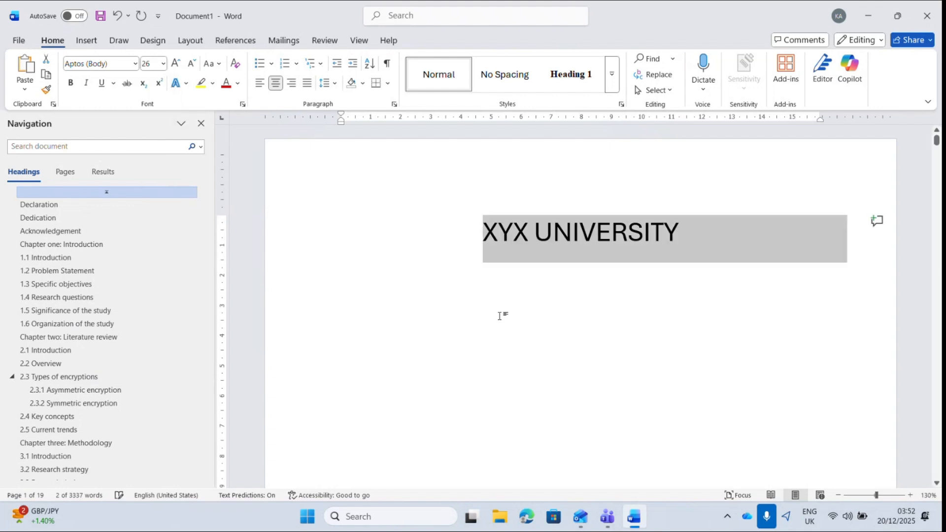
click(501, 315)
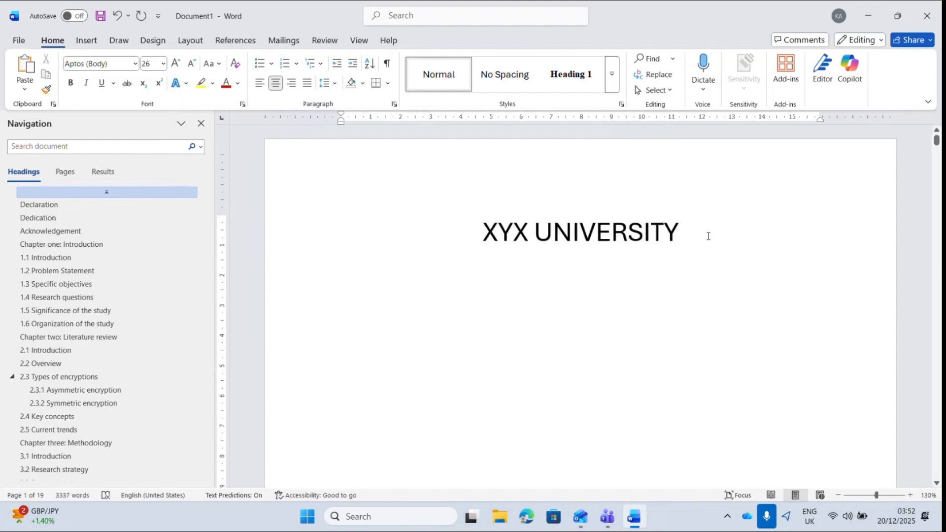
- Add a centred "<TOPIC>" placeholder line under the "XYX UNIVERSITY" title on the cover page
key(Return)
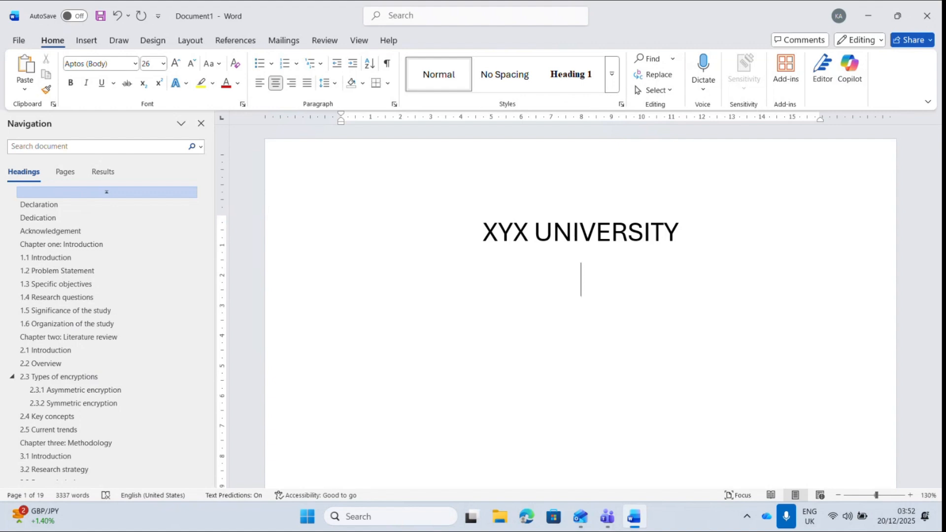
text(t)
key(BackSpace)
text(TPO)
key(BackSpace)
key(BackSpace)
text(OPIC)
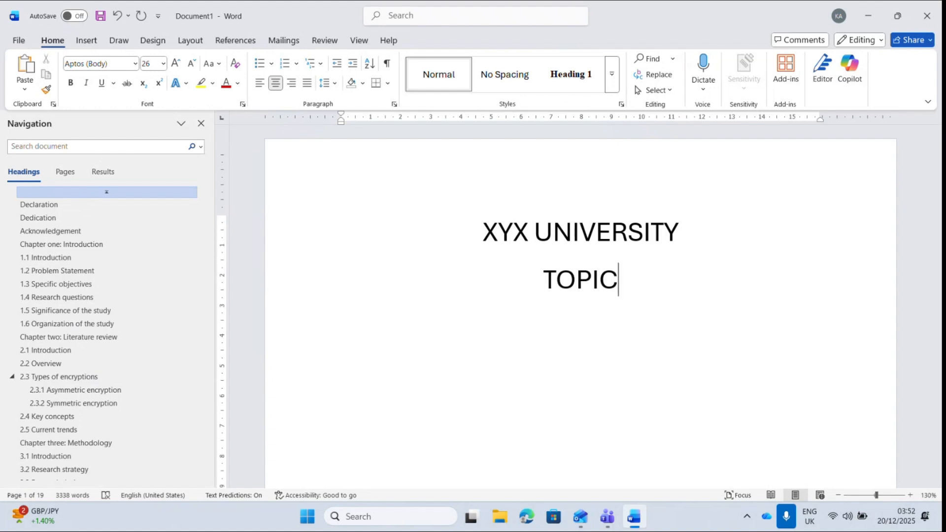
text(>)
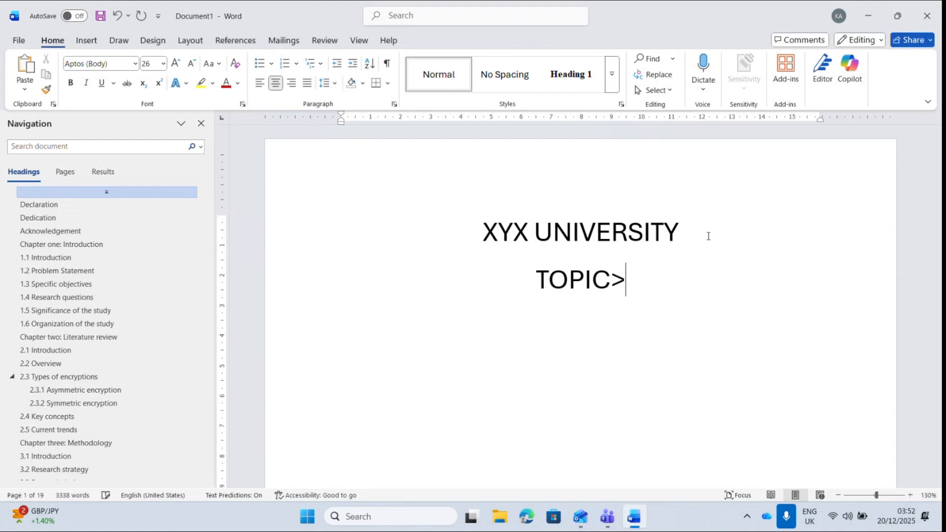
click(533, 288)
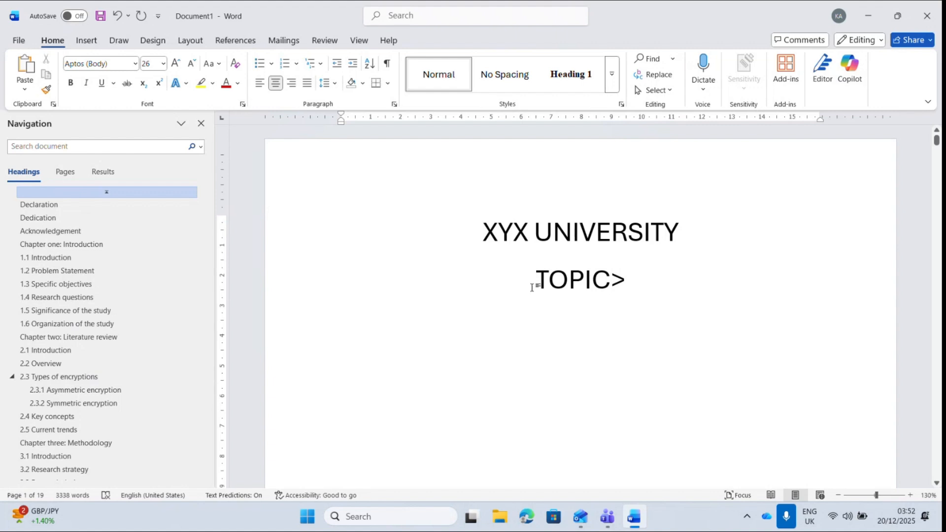
text(<)
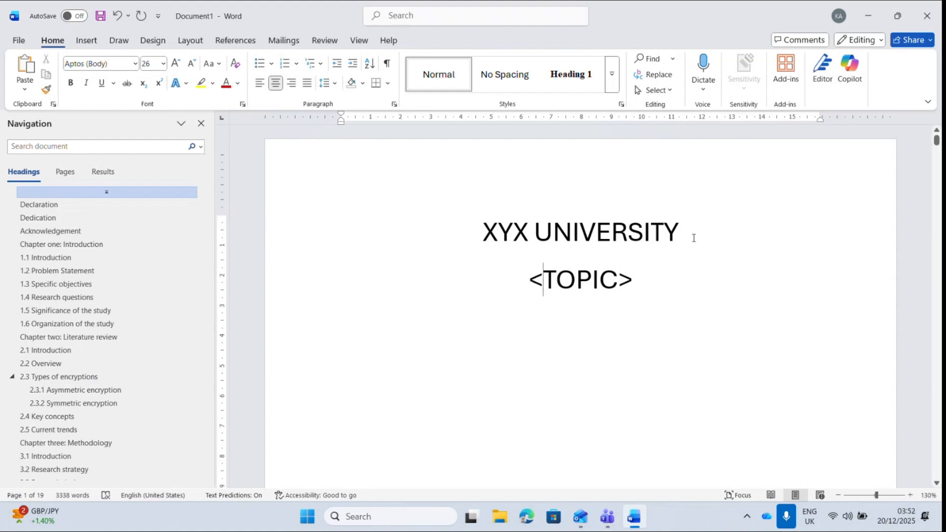
- Insert a blank line between the university title and the "<TOPIC>" line
right_click(693, 238)
key(Escape)
key(Return)
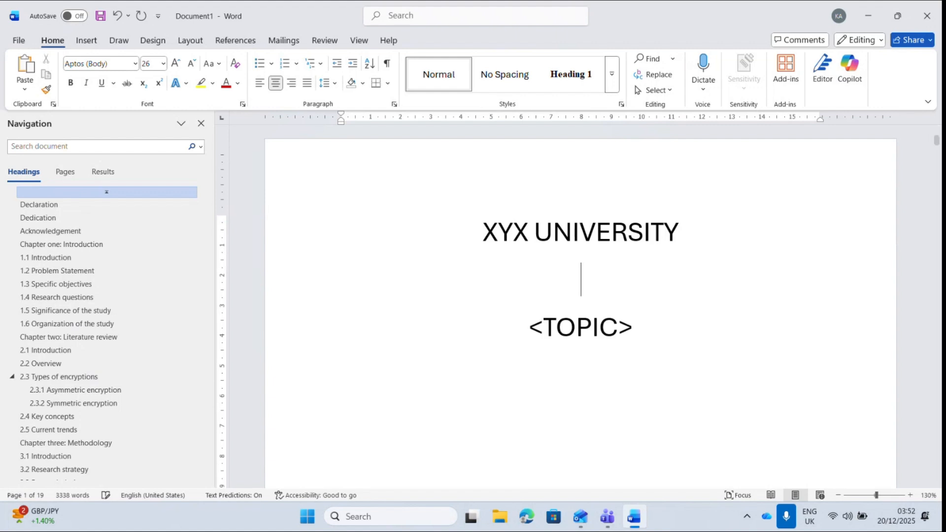
- Leave a blank line below "<TOPIC>", then add "By" with the author's full name on the line under it
right_click(670, 335)
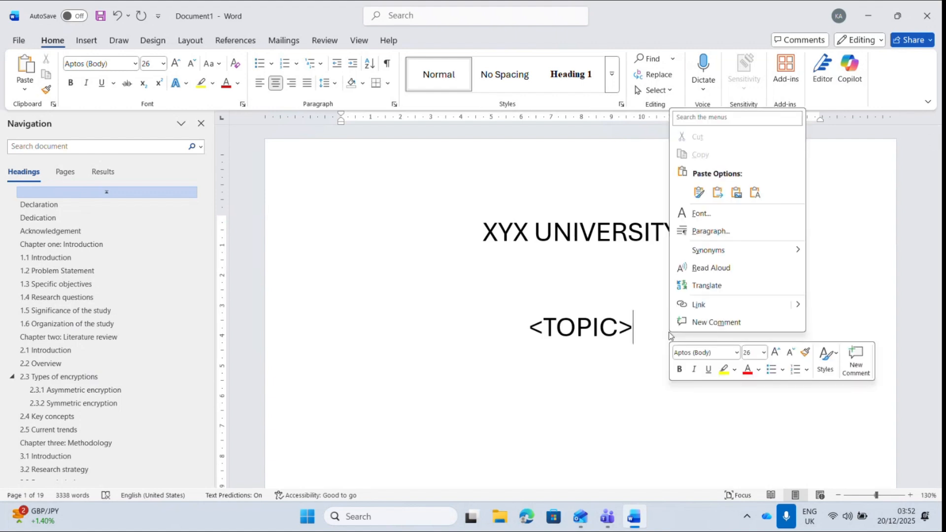
key(Escape)
key(Return)
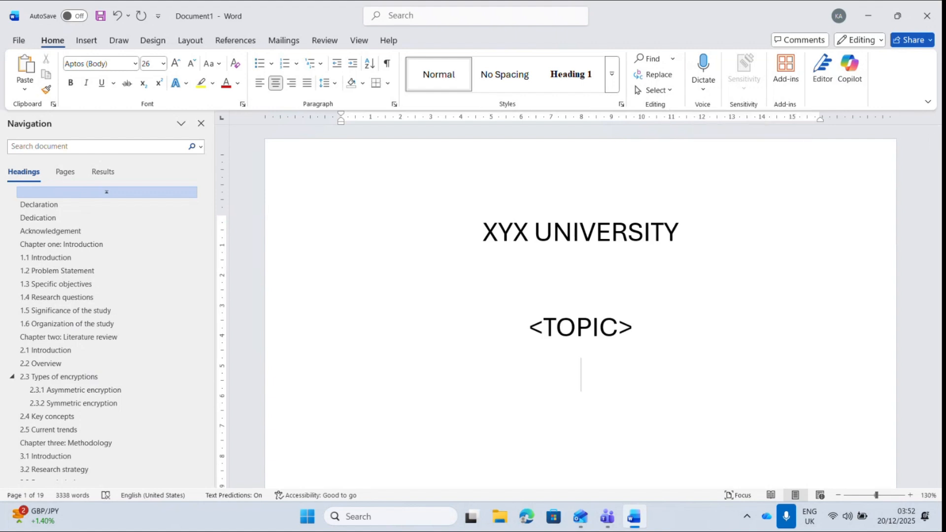
key(Return)
text(BY)
key(BackSpace)
text(y)
key(Return)
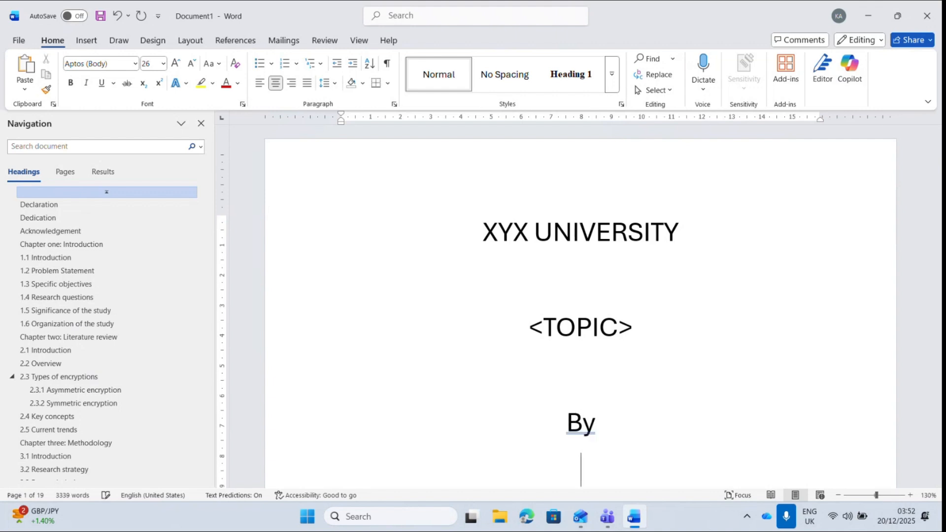
text(Kw)
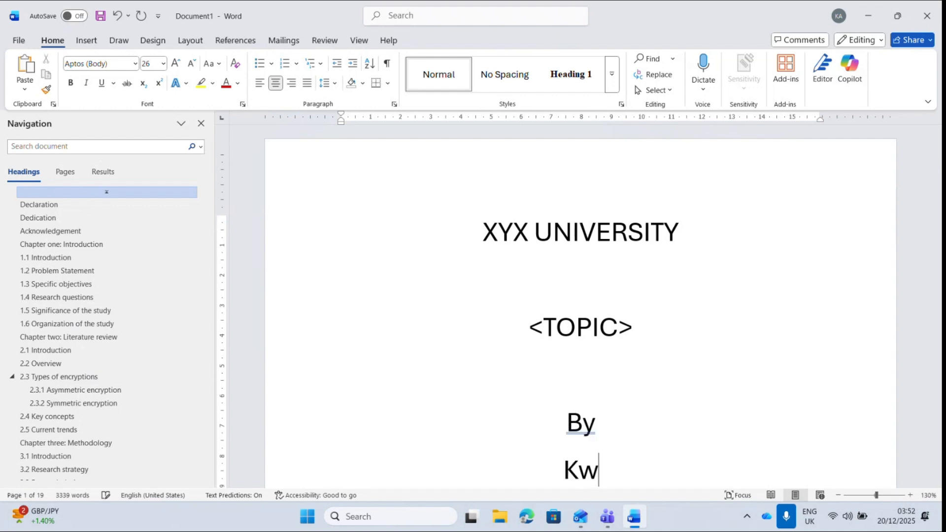
text(ame Assa-Agyei)
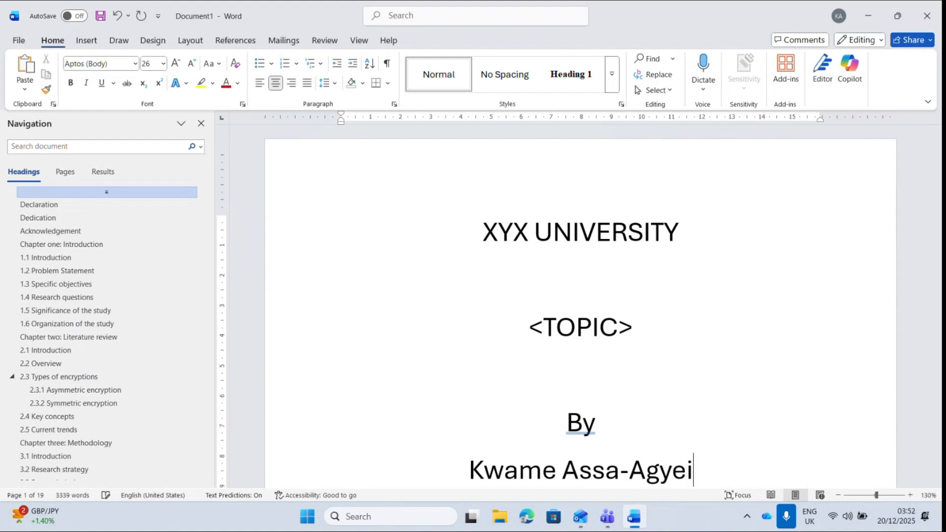
key(Return)
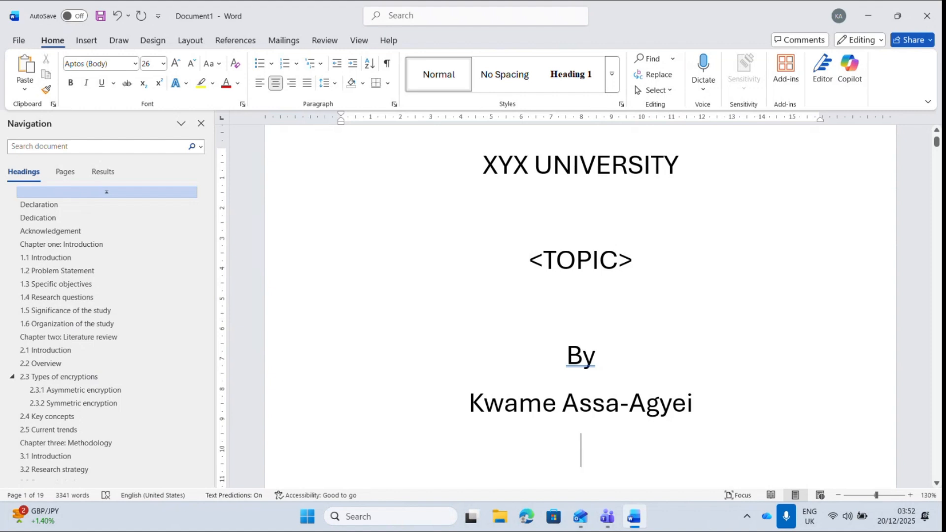
- Add the placeholder line "(Student ID)" under the author's name on the cover page
text(()
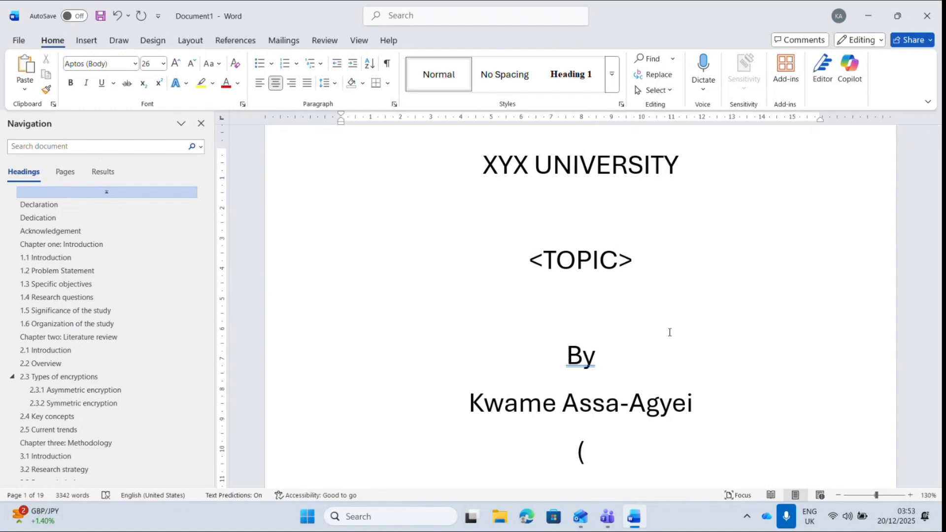
text(Studen)
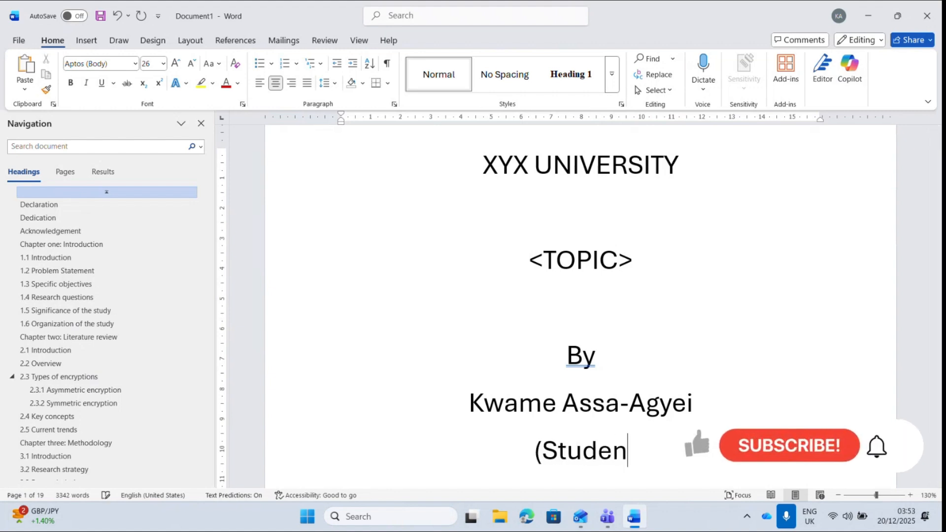
text(t ID))
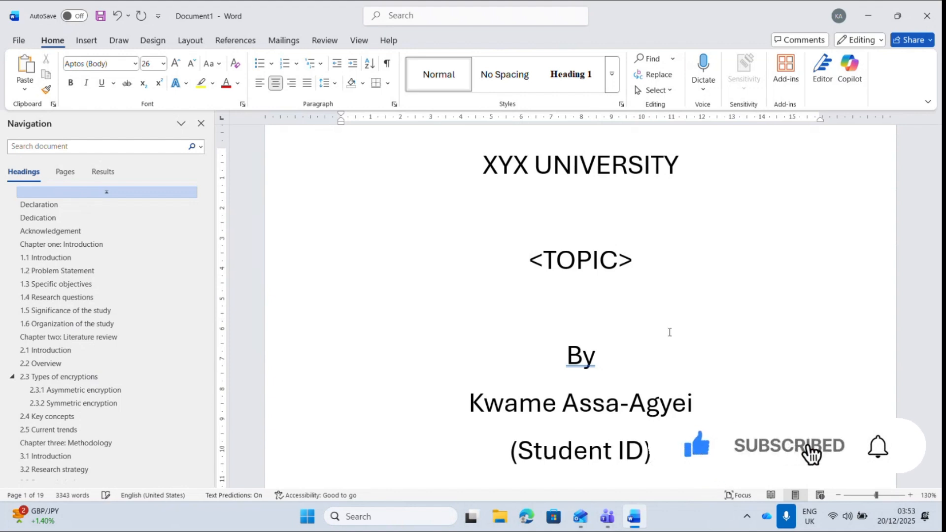
key(Return)
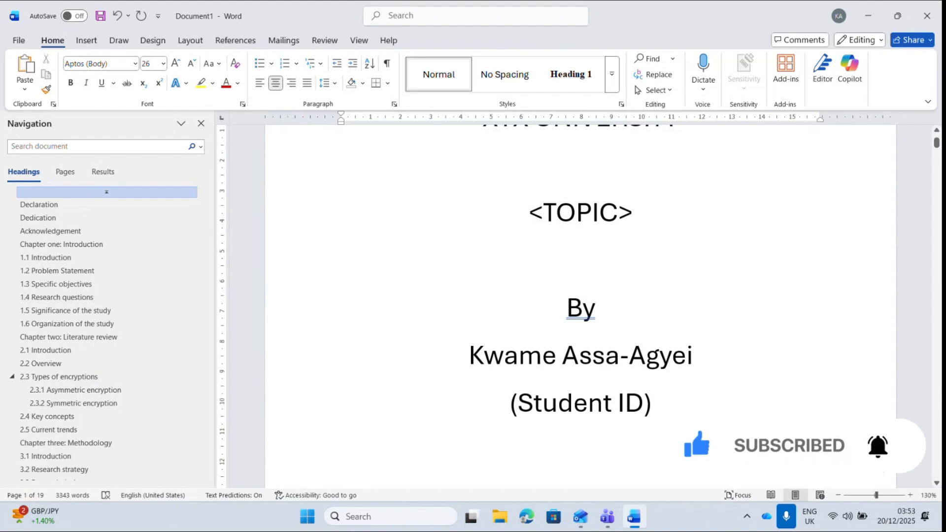
- Add the line "A Dissertation submitted ......" beneath the "(Student ID)" line
text(A S)
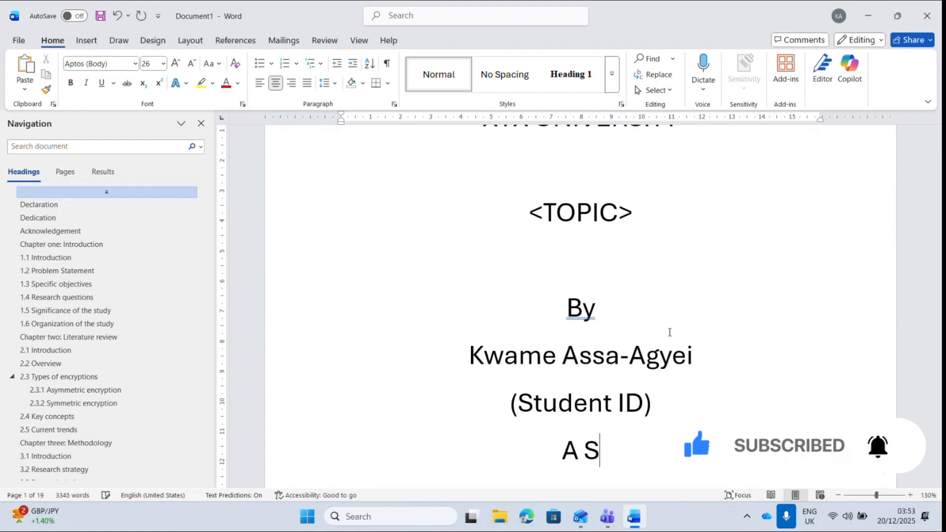
key(BackSpace)
text(Dis)
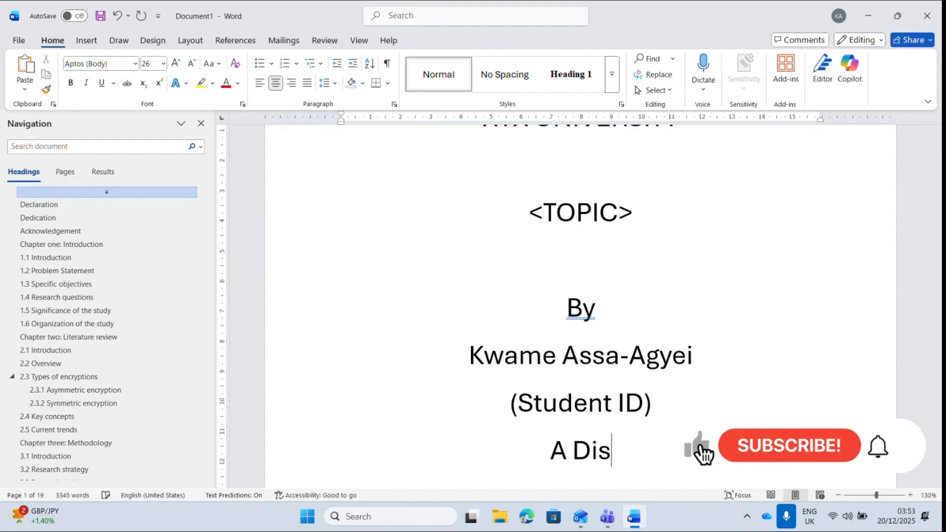
text(serta)
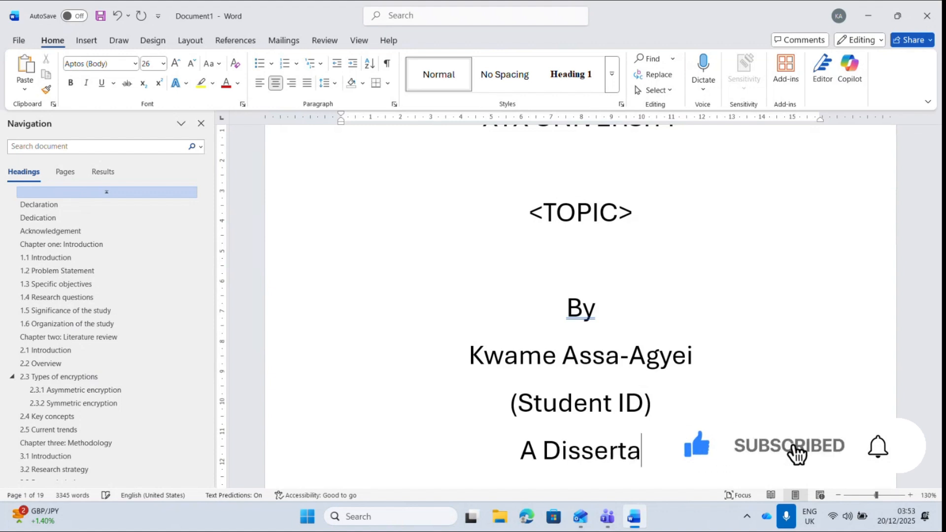
text(tio)
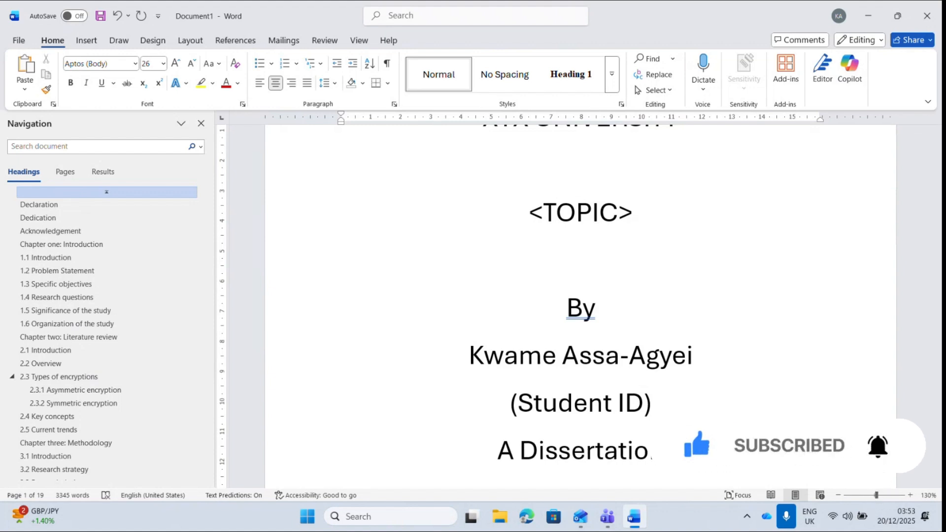
text(nn su)
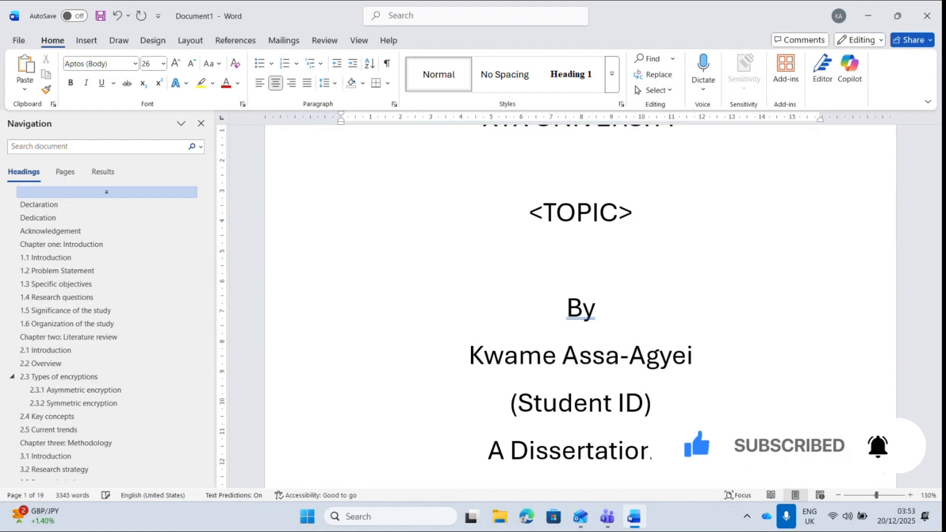
text(bmitt)
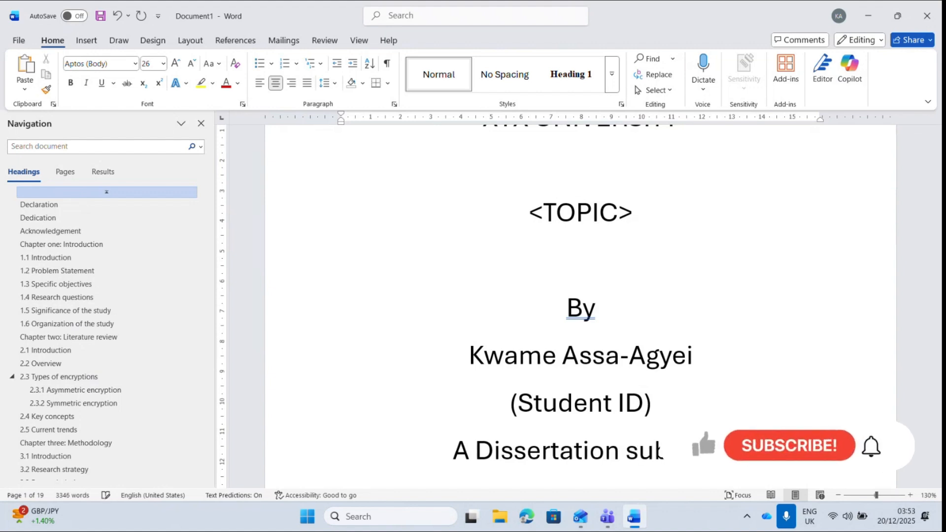
text(ed)
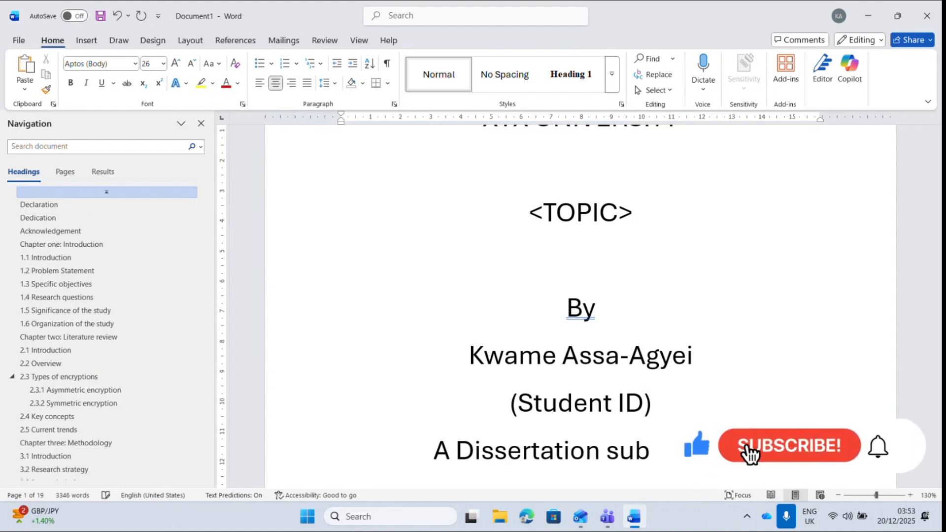
text( ......)
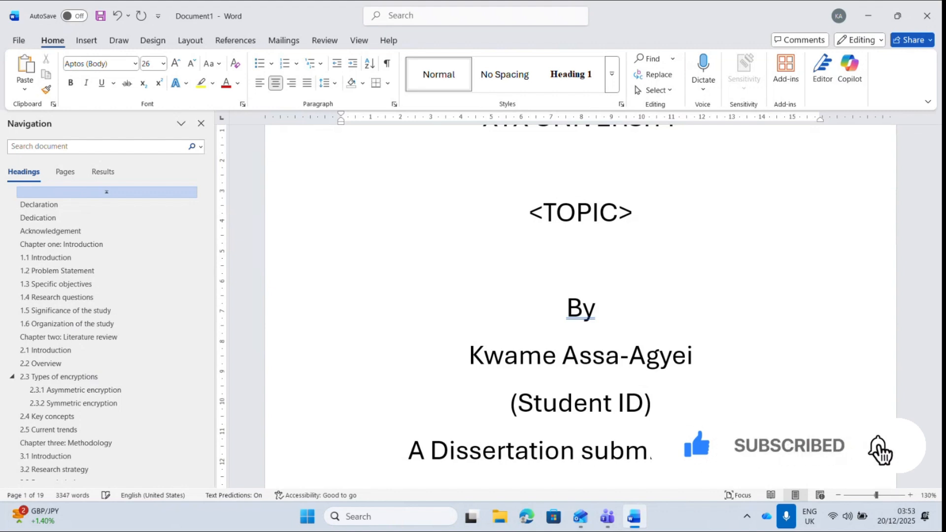
- Insert a blank line between the "(Student ID)" line and the dissertation statement
scroll(581, 306, down, 1)
right_click(670, 363)
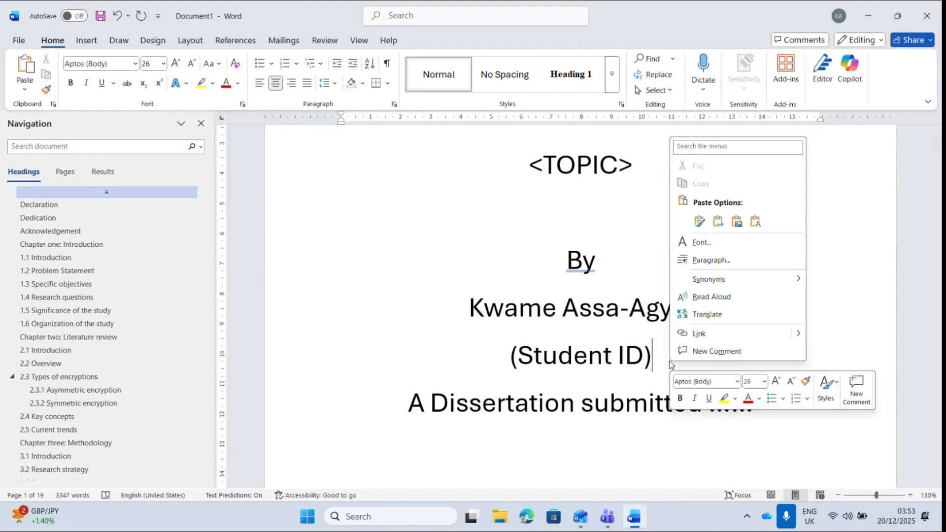
key(Escape)
key(Return)
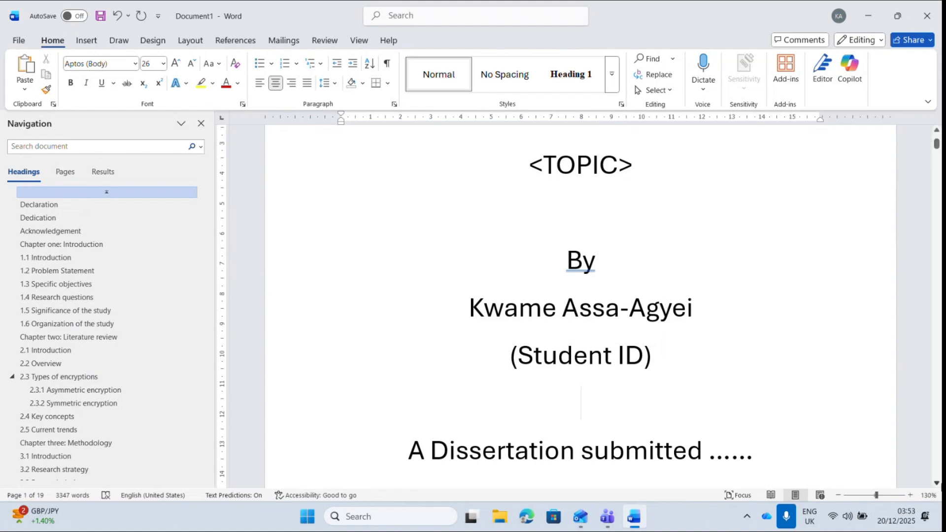
- Below the dissertation statement, add "Supervisor:" with the placeholder "<Name>" on the following line
click(936, 482)
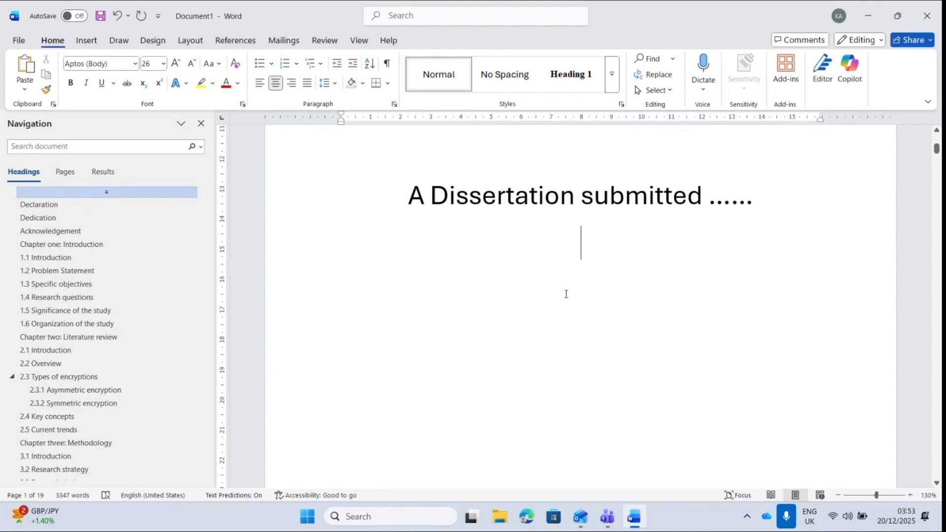
text(Sup)
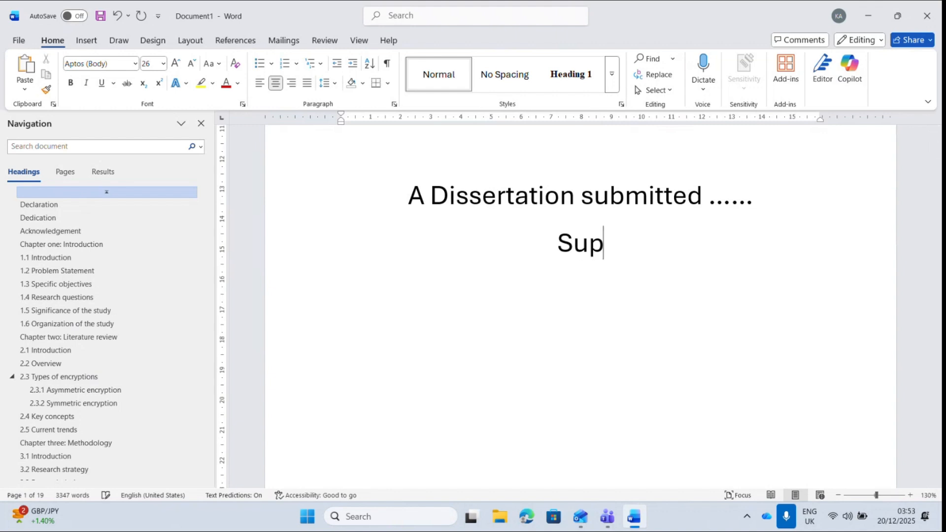
text(ervisor:)
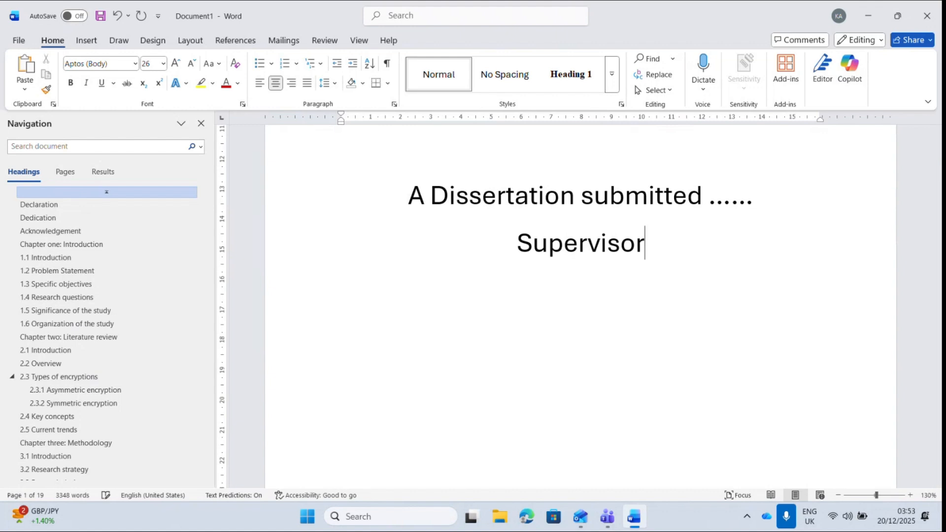
key(Return)
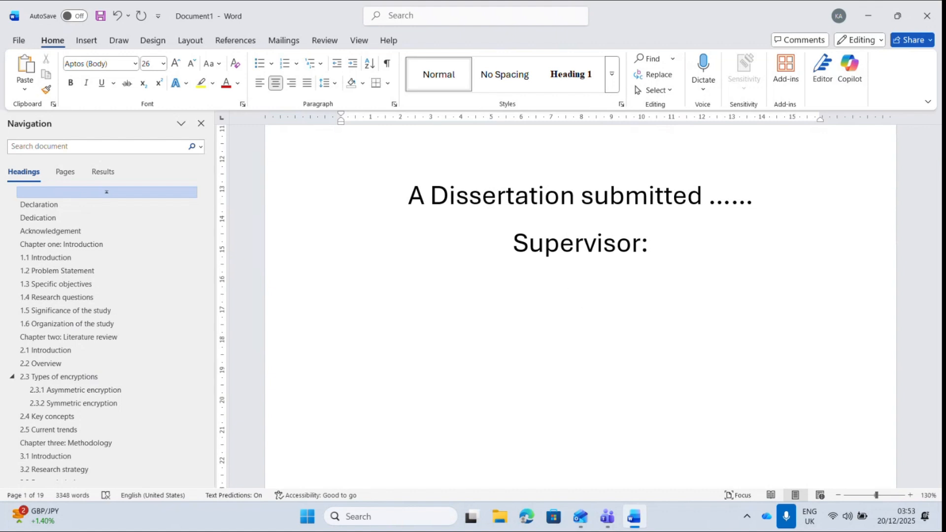
text(<>)
key(Left)
text(Name)
key(Right)
- Leave two blank lines below the supervisor's "<Name>" placeholder and add the date line "December 2025"
key(Return)
key(Return)
key(Return)
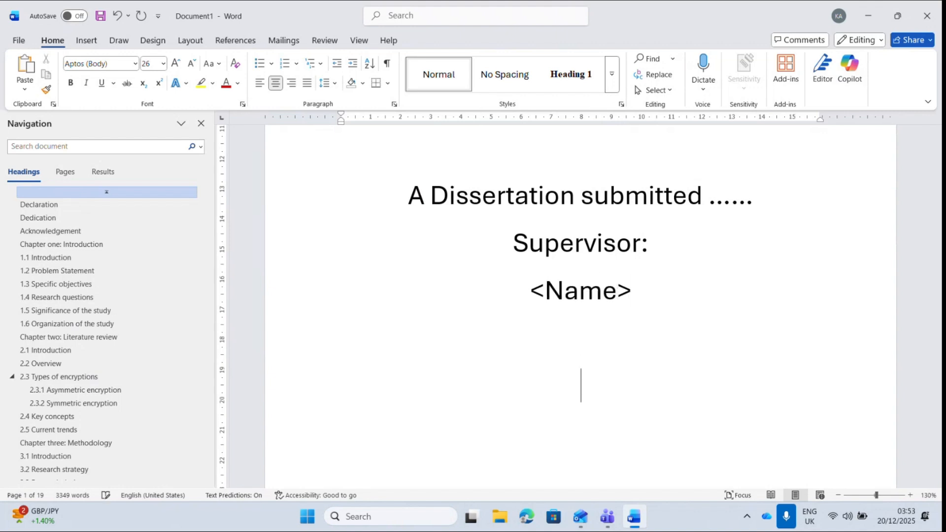
text(Decembe)
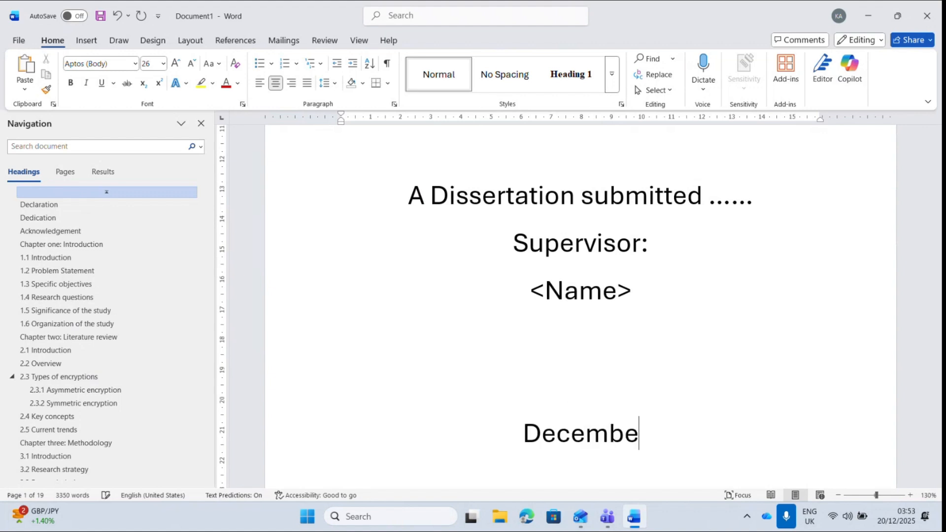
text(r 2025)
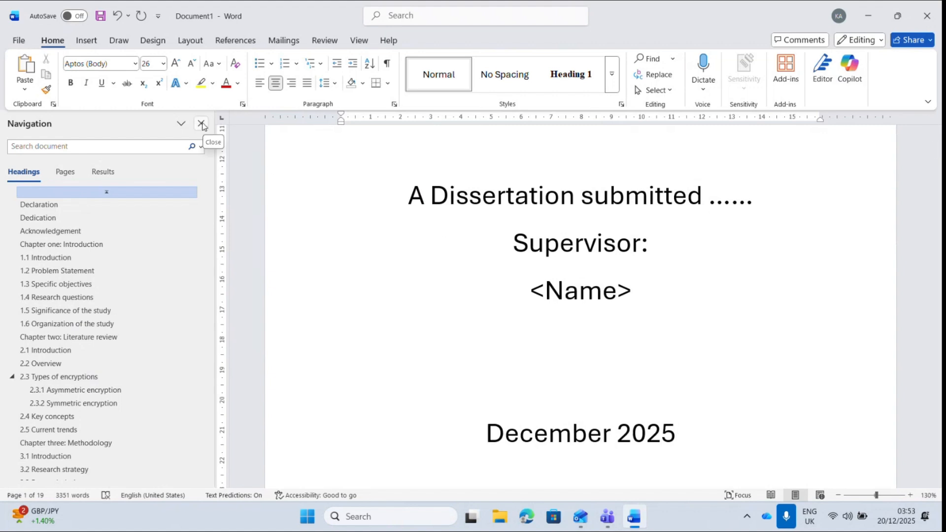
- Close the Navigation pane and look through the rest of the finished document
click(201, 124)
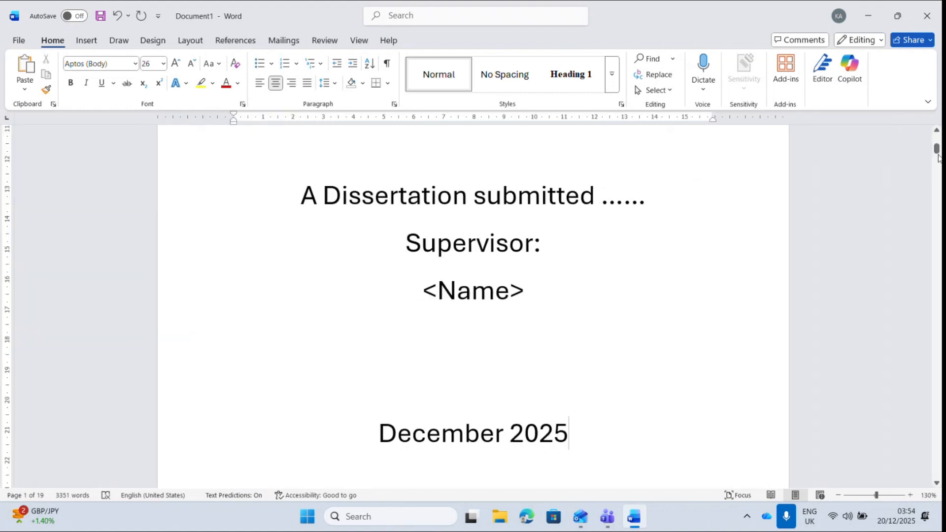
drag(936, 147, 937, 265)
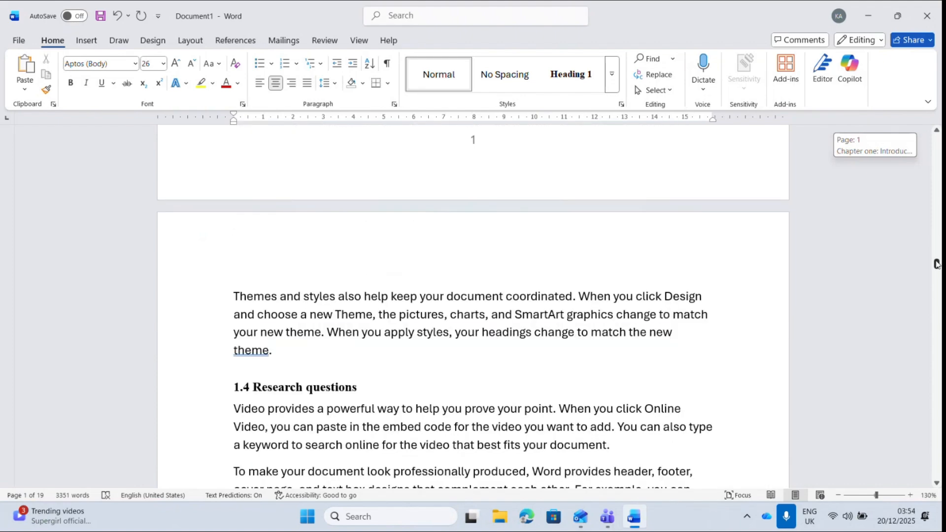
drag(937, 265, 938, 458)
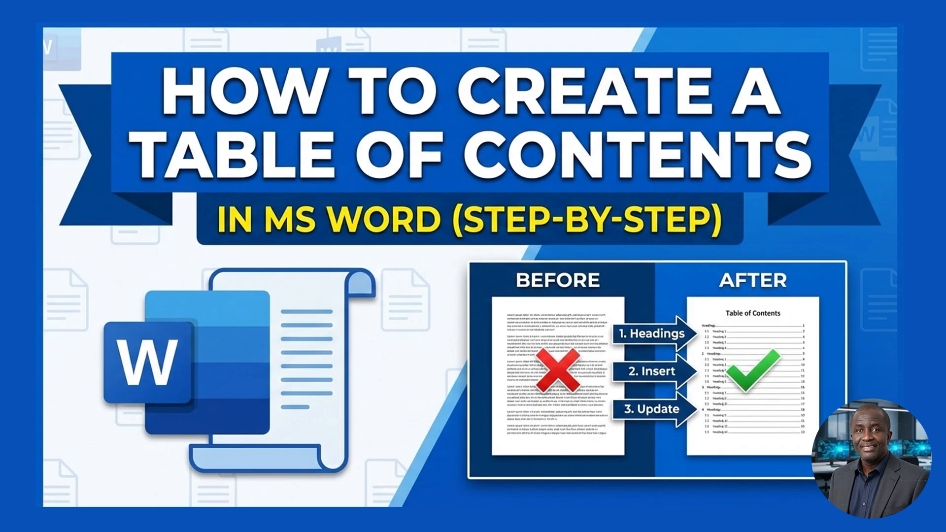